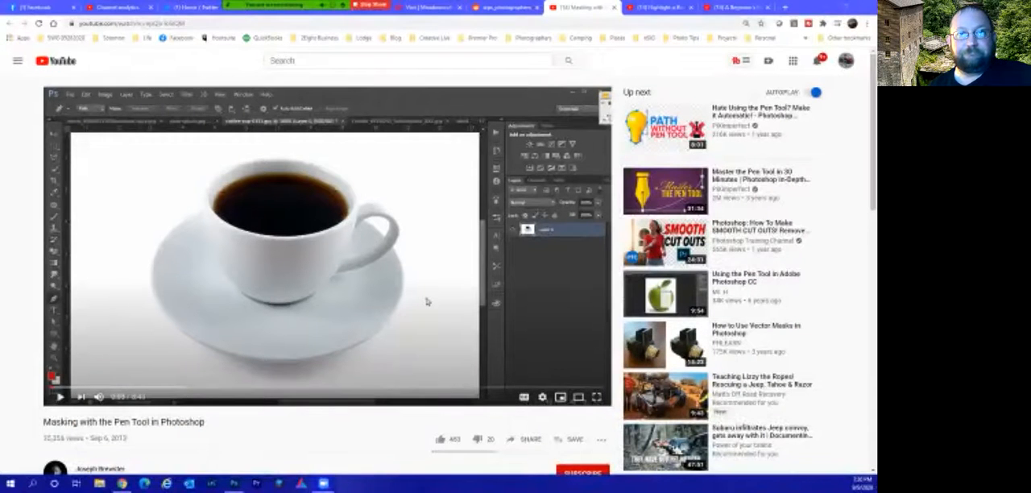
Play the YouTube video "Masking with the Pen Tool in Photoshop" in full screen.
click(427, 301)
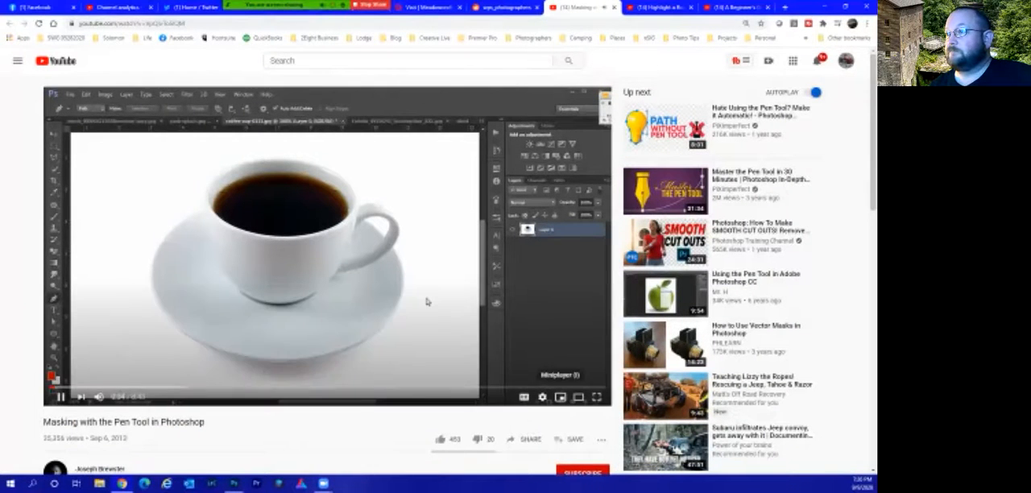
click(597, 397)
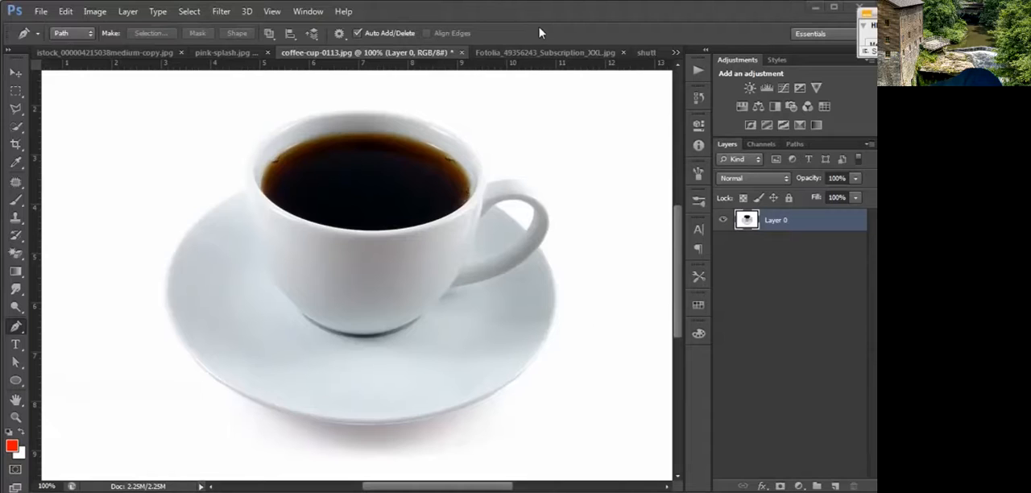
Try to select the white background around the cup and saucer with the Magic Wand, and deselect it.
key(z)
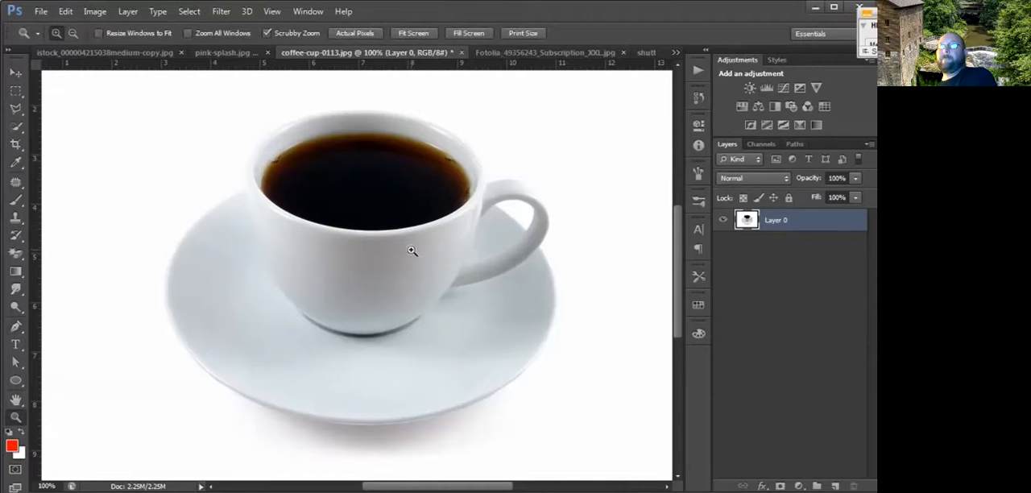
alt+click(412, 249)
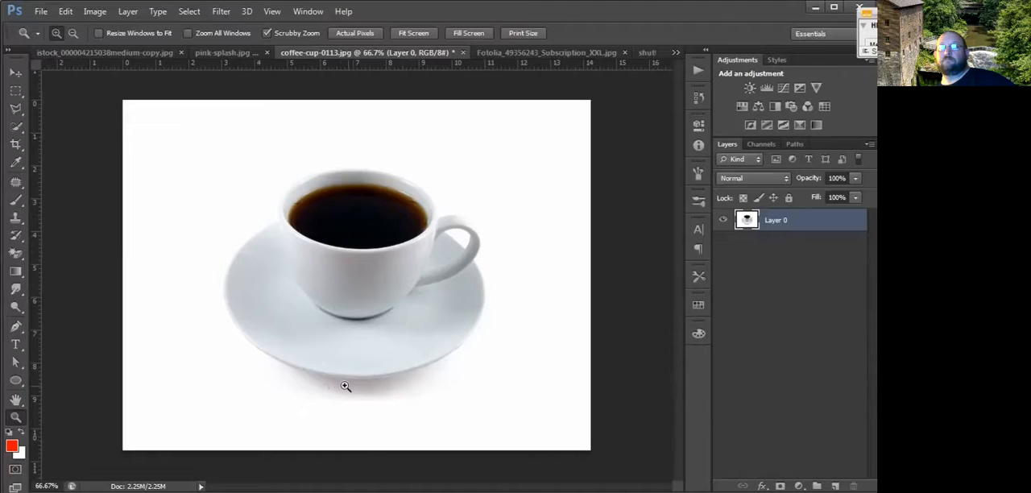
click(17, 128)
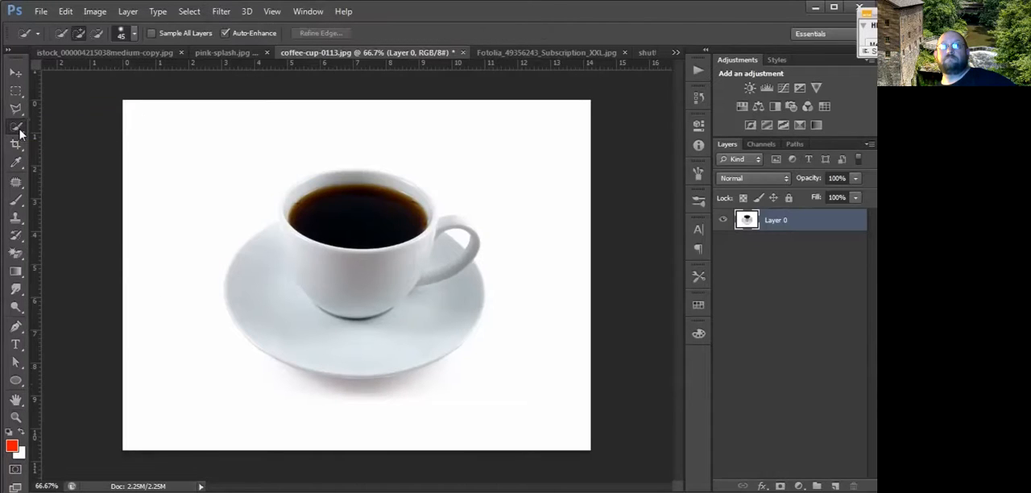
click(48, 137)
click(204, 176)
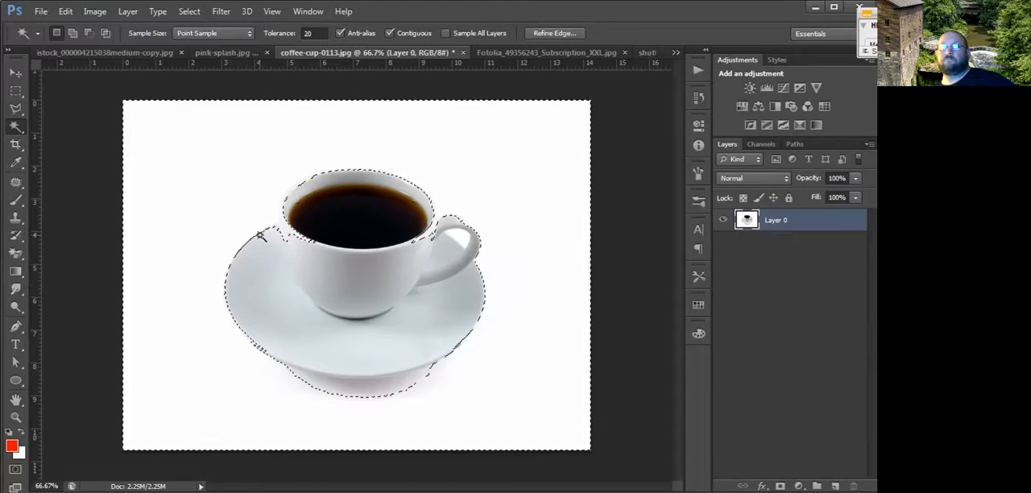
key(ctrl+d)
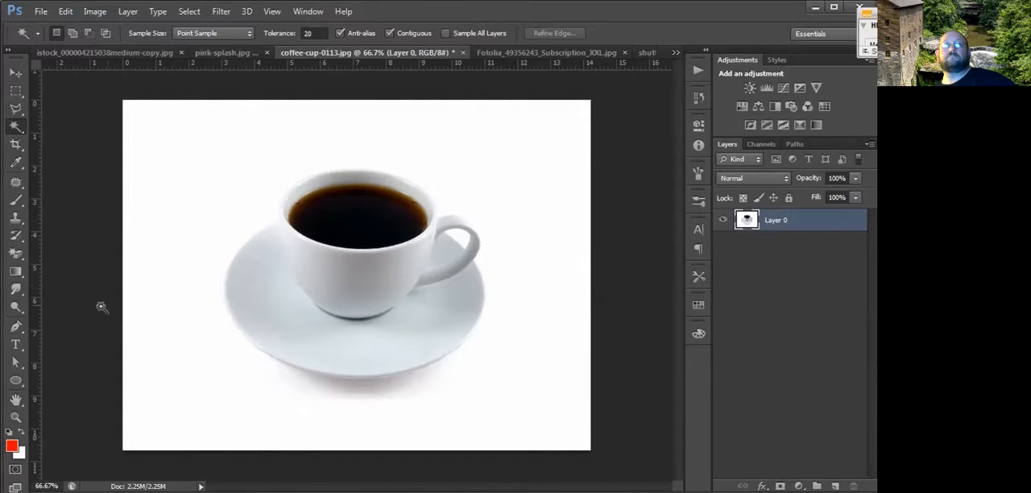
Activate the Pen tool, try its Shape mode, and set it back to Path mode.
click(14, 328)
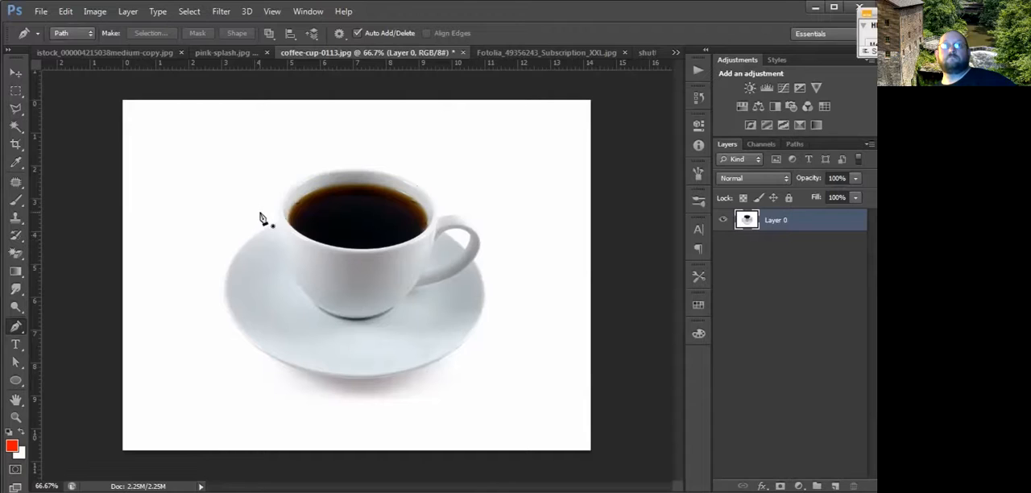
click(84, 37)
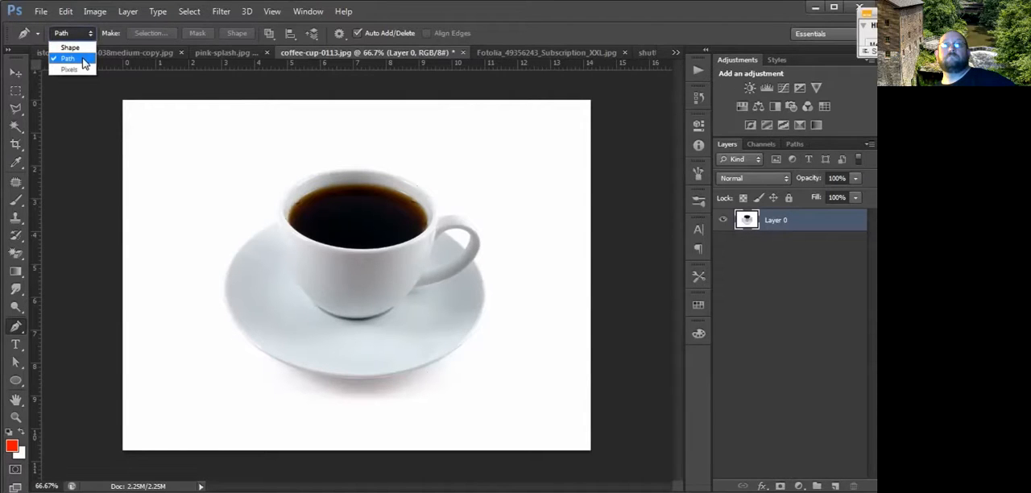
click(80, 48)
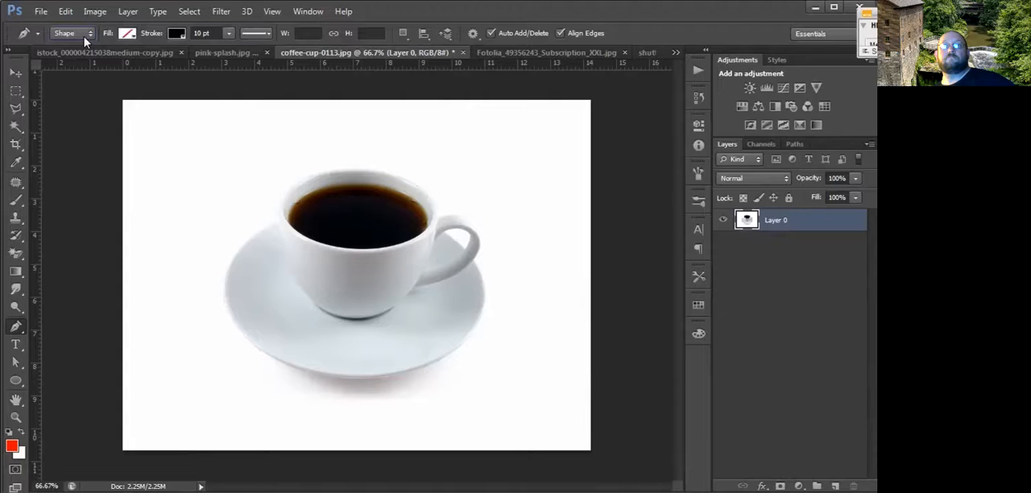
click(85, 39)
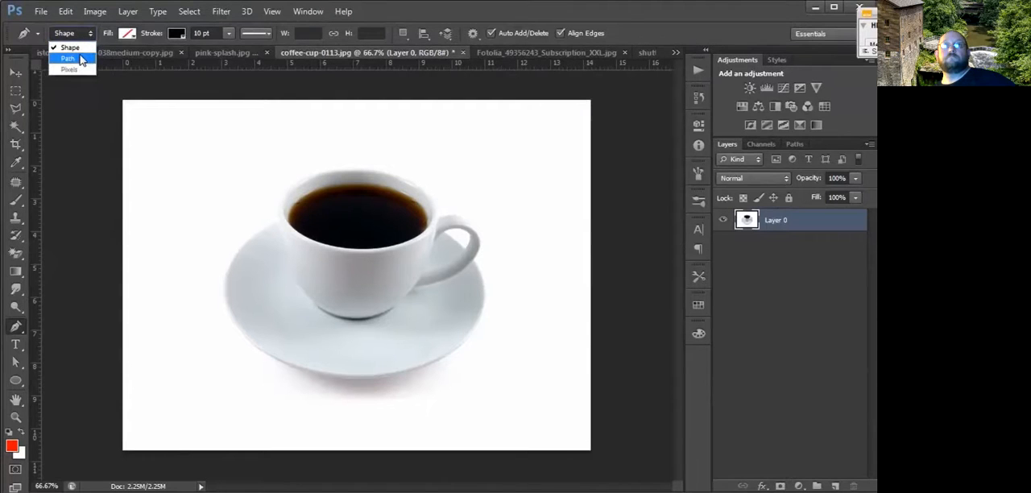
click(81, 58)
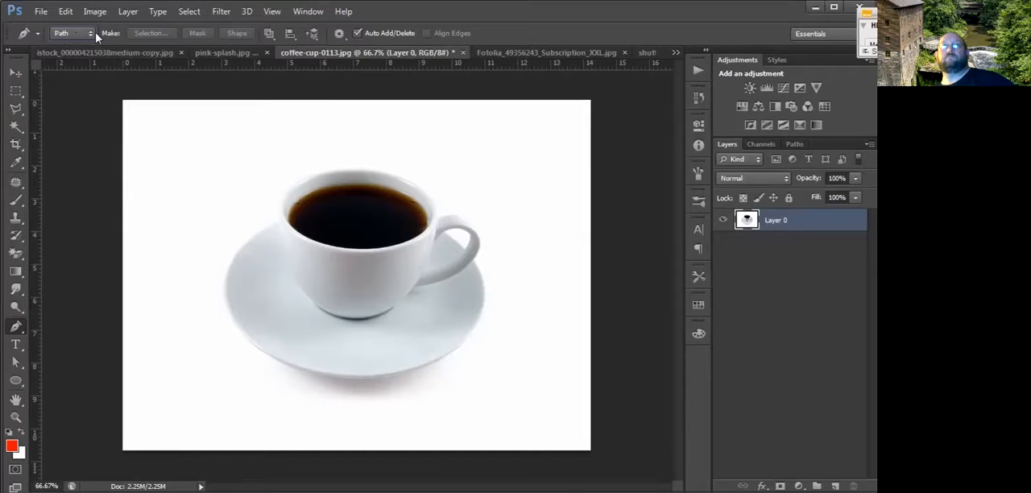
Examine the Pen tool's path operations, alignment, arrangement and Rubber Band options.
click(269, 36)
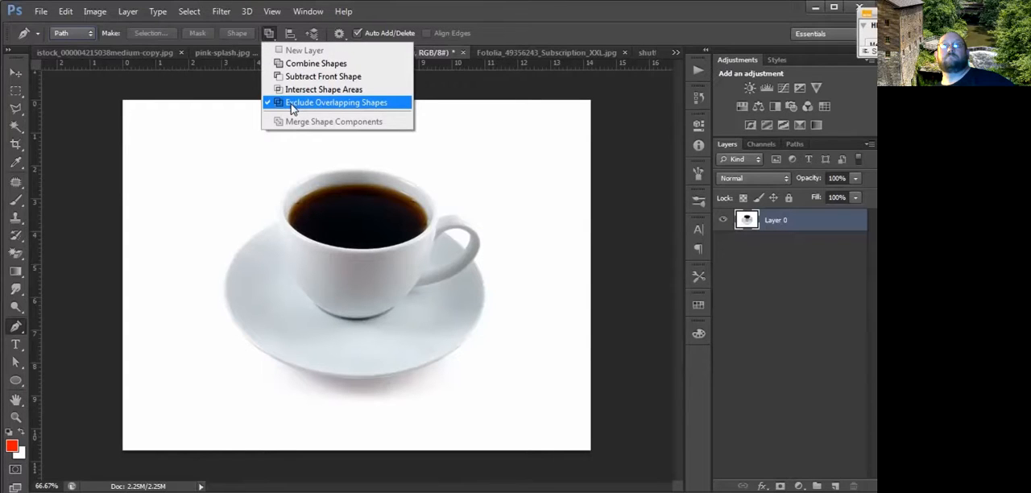
click(291, 37)
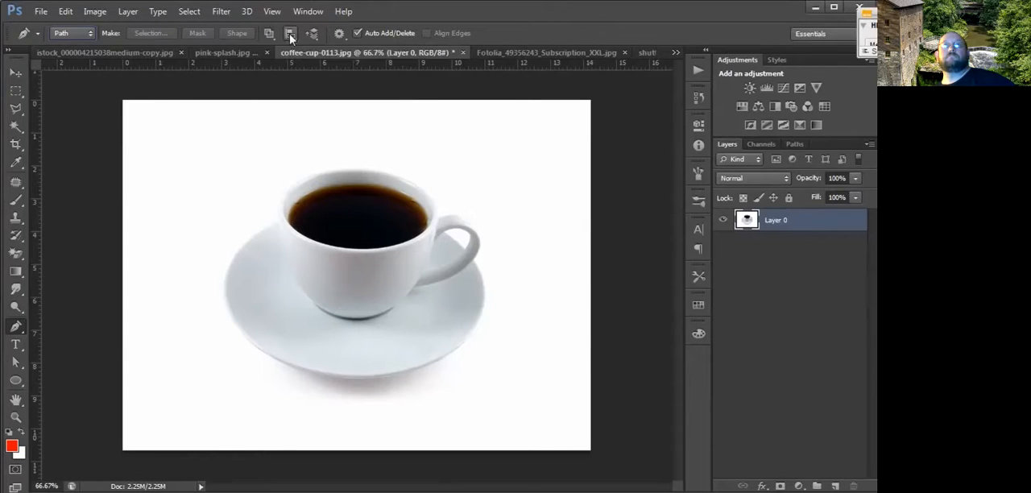
click(291, 37)
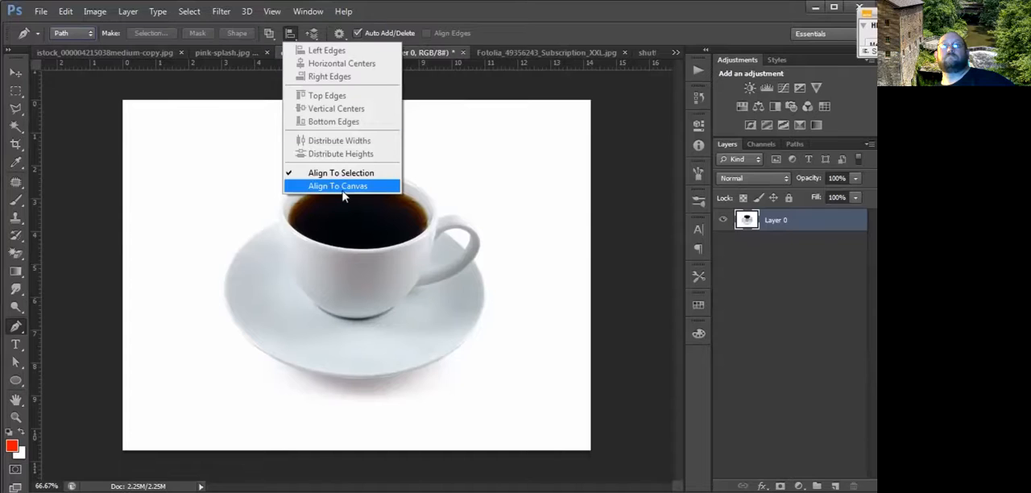
click(311, 35)
click(312, 34)
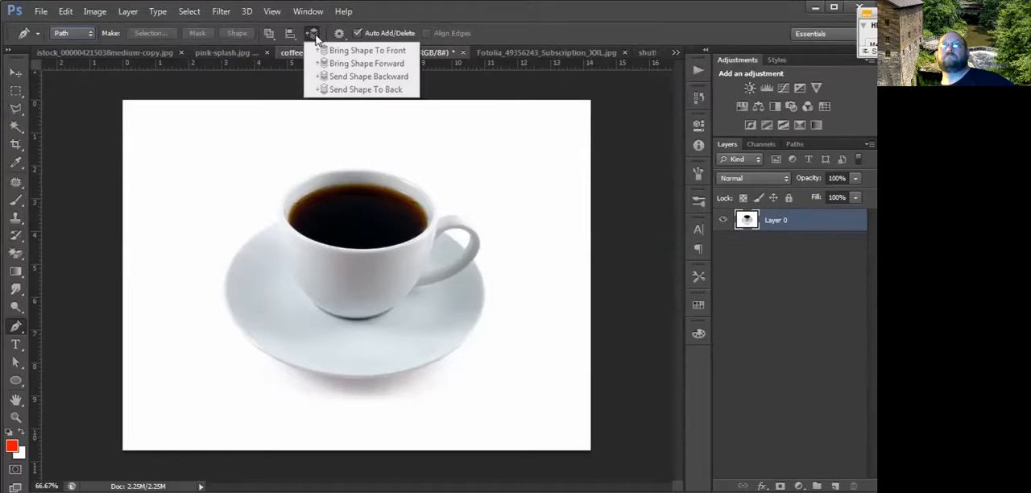
click(315, 35)
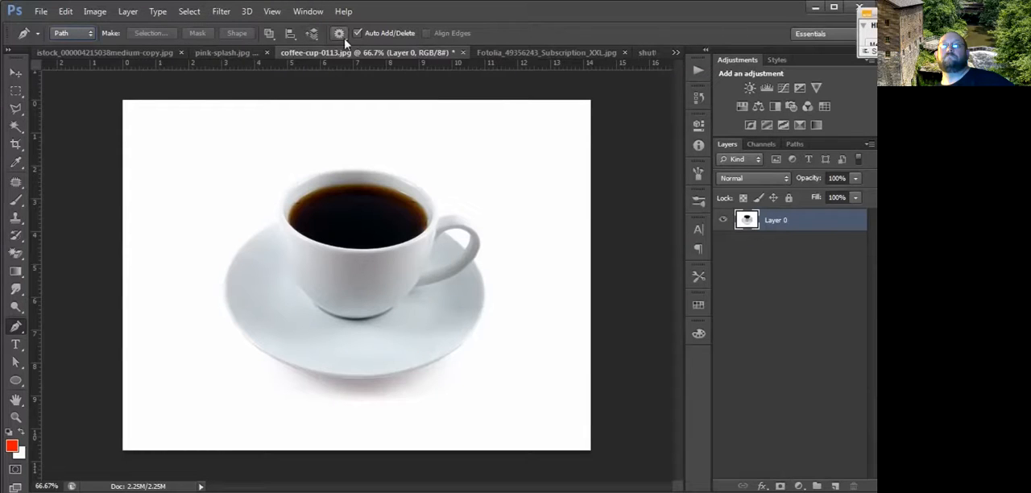
click(339, 33)
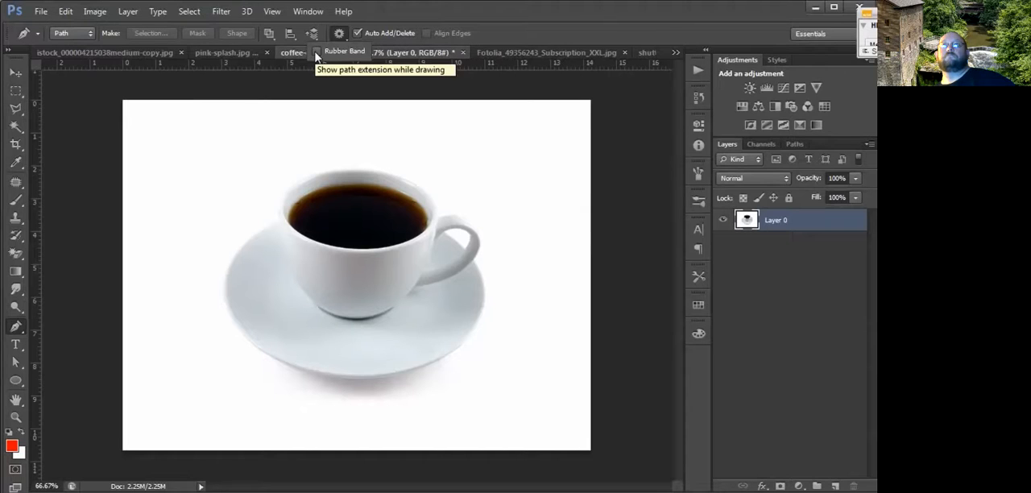
click(387, 7)
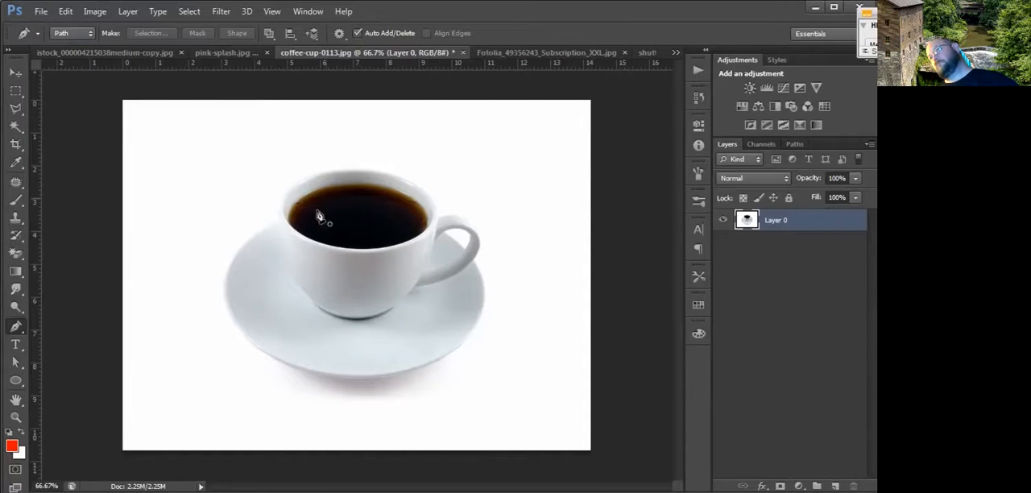
Start a Pen tool path with an anchor point where the saucer's upper-left rim meets the cup.
key(z)
click(279, 238)
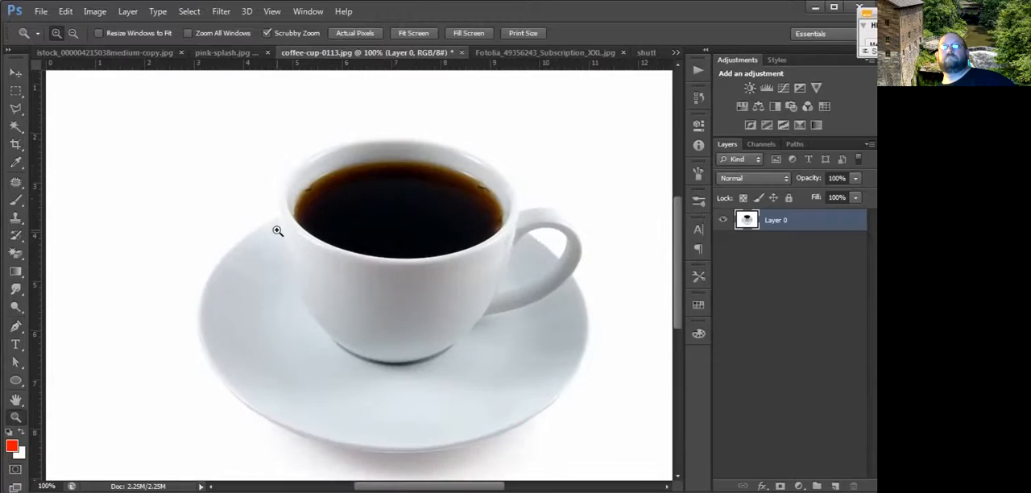
click(277, 231)
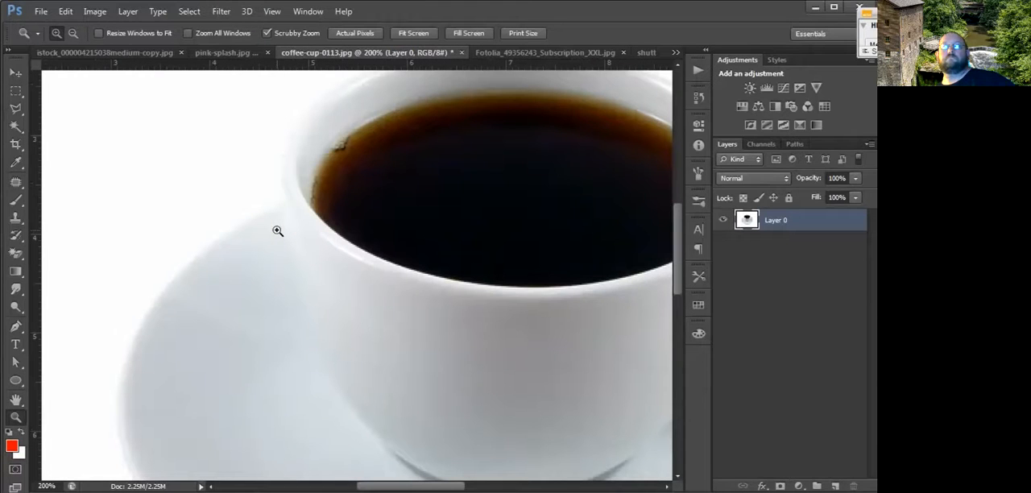
key(p)
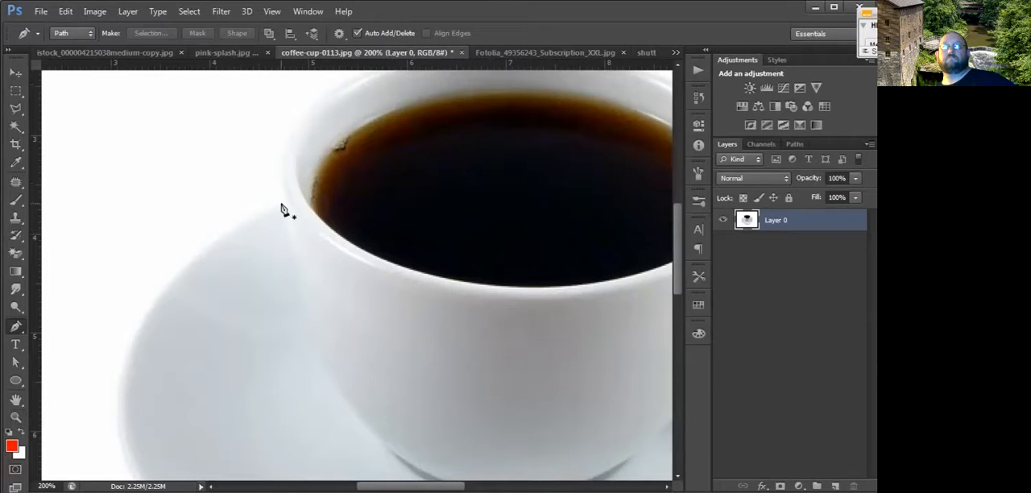
click(282, 204)
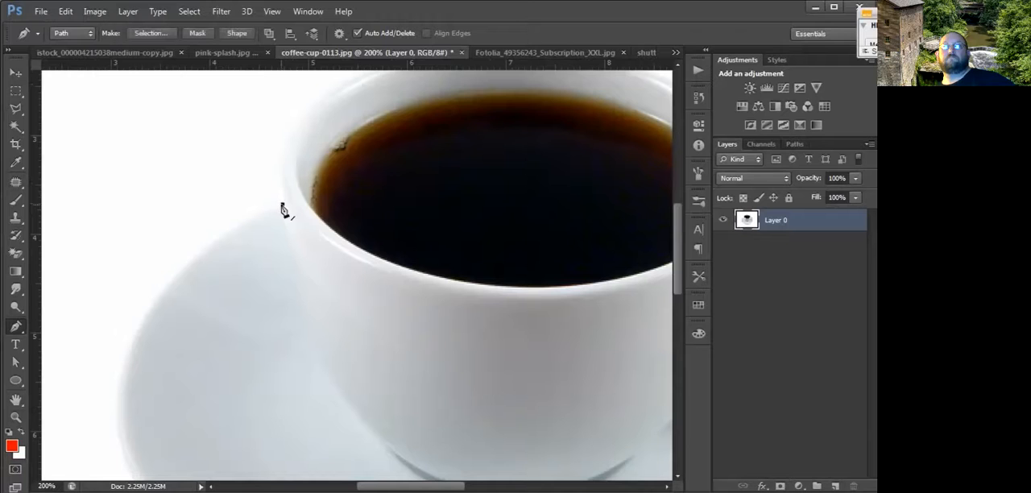
Add a smooth anchor point at the saucer's far-left edge, shaping the segment to follow the upper-left rim.
drag(279, 395, 306, 298)
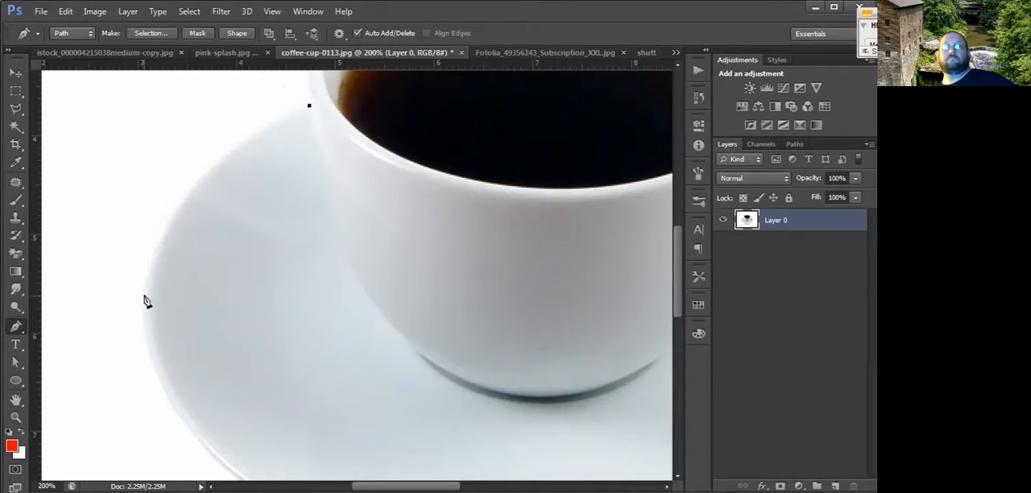
drag(143, 295, 152, 272)
key(z)
alt+click(162, 272)
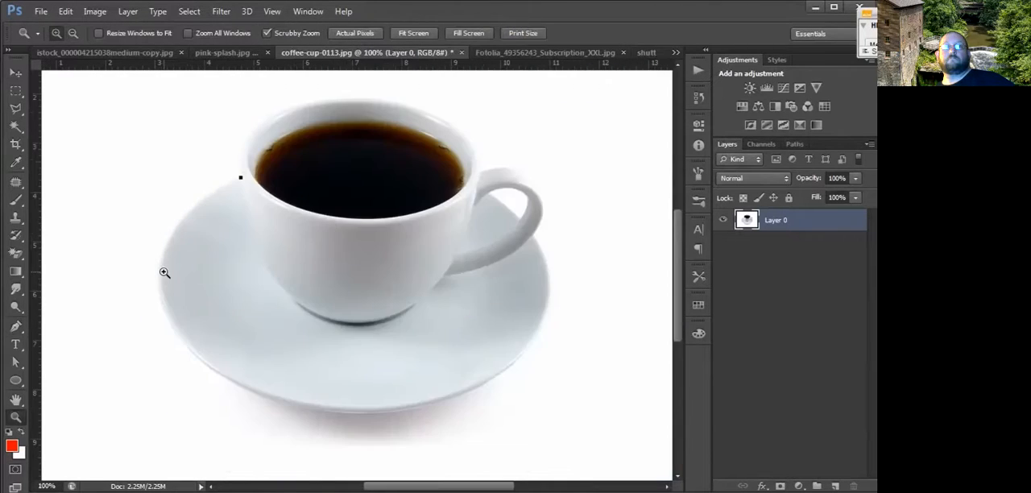
key(p)
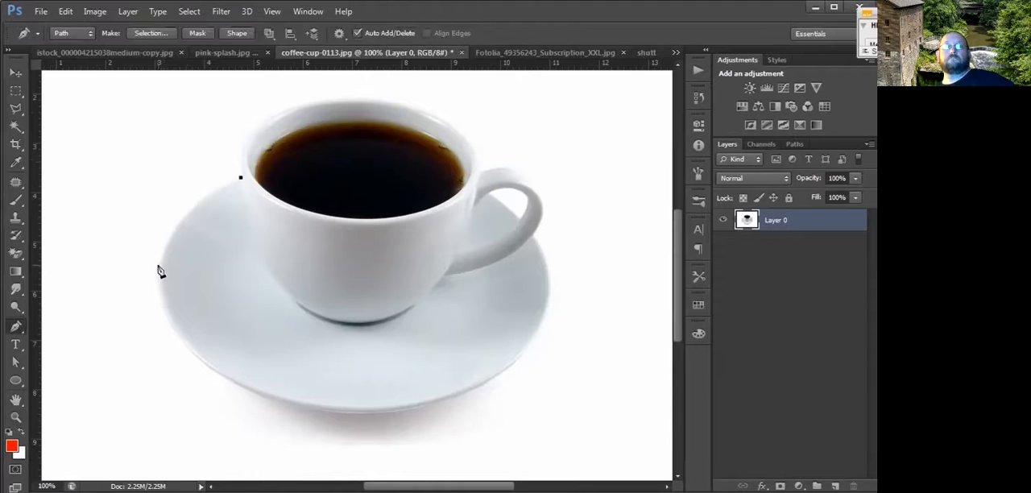
drag(160, 259, 164, 307)
drag(162, 310, 142, 319)
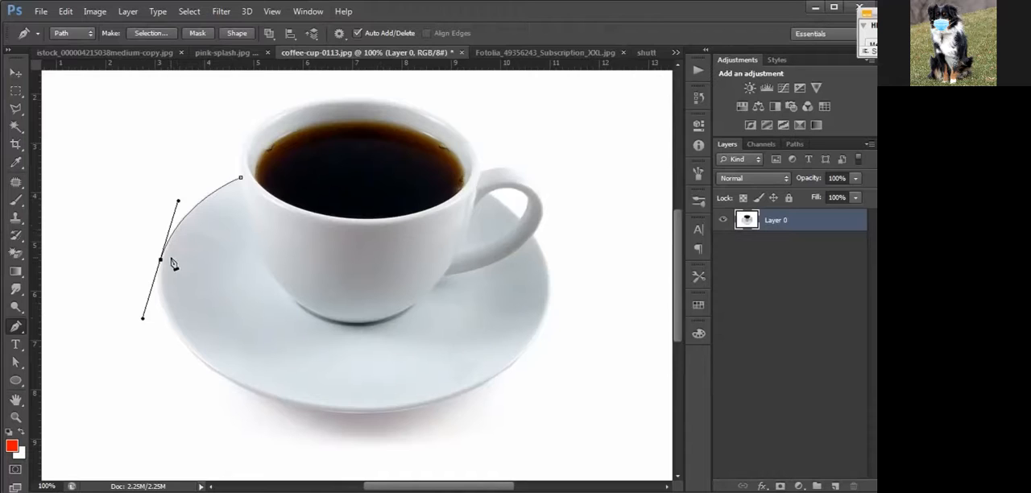
click(270, 402)
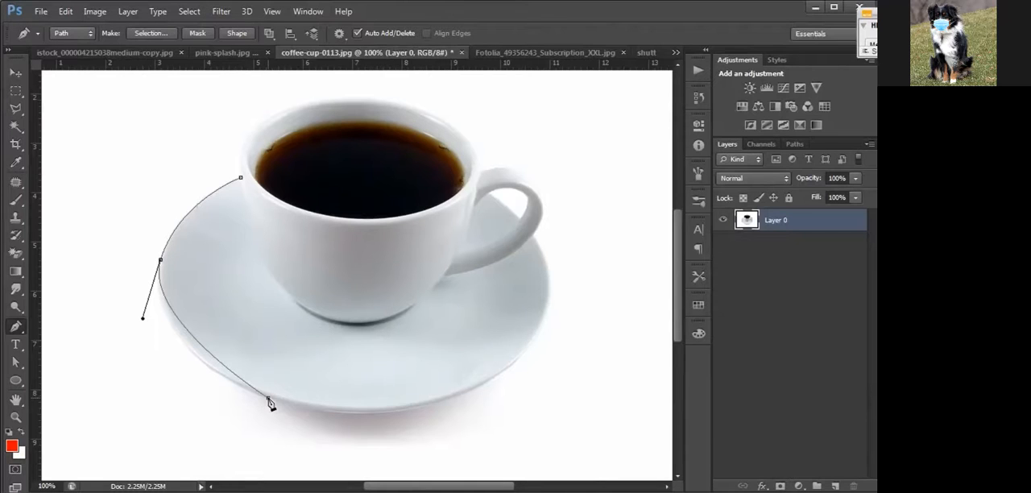
drag(271, 403, 319, 413)
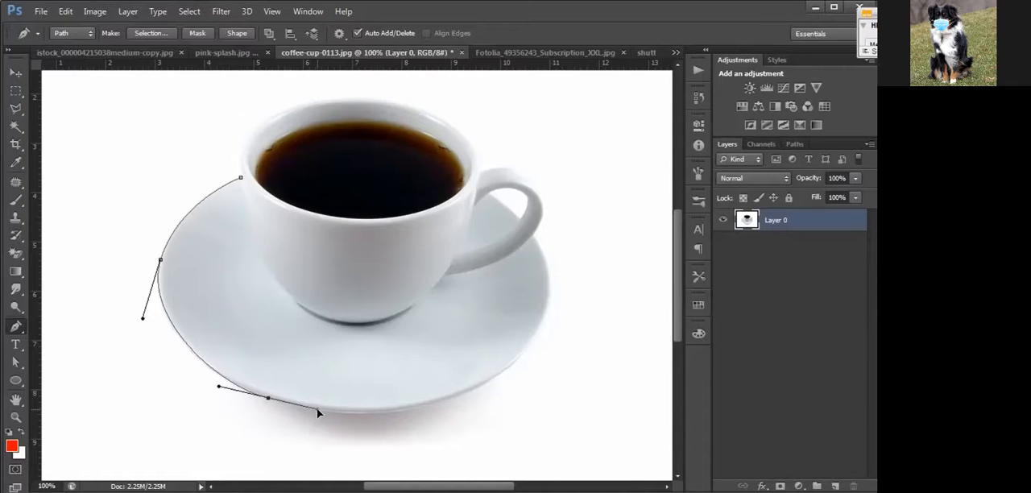
key(ctrl+z)
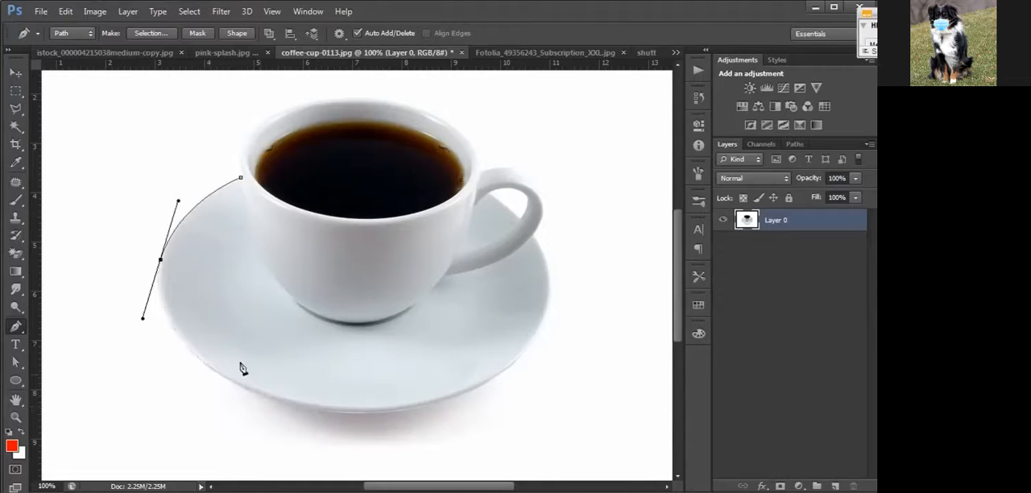
click(164, 299)
drag(159, 295, 145, 327)
key(ctrl+z)
Continue the path along the saucer's lower rim with smooth anchor points at its lower-left and lower-right edges.
drag(279, 401, 349, 419)
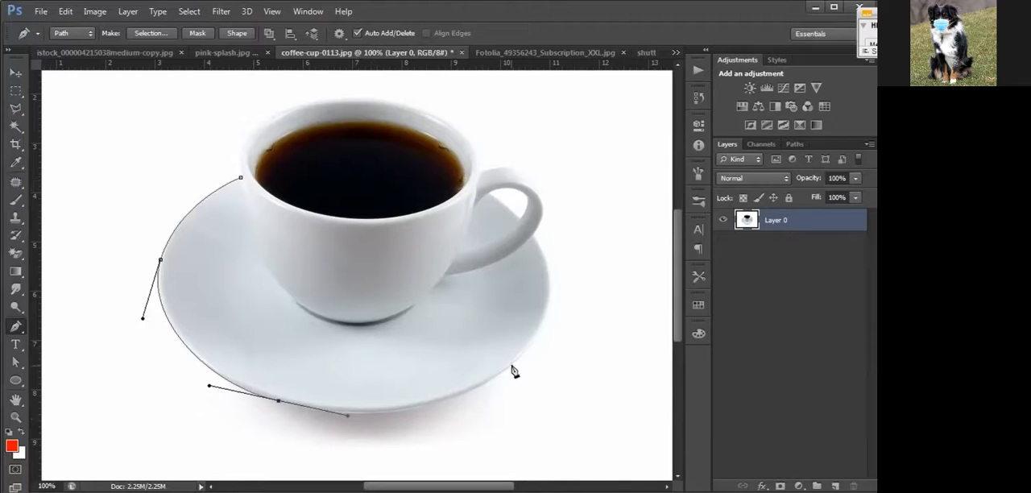
drag(511, 366, 605, 305)
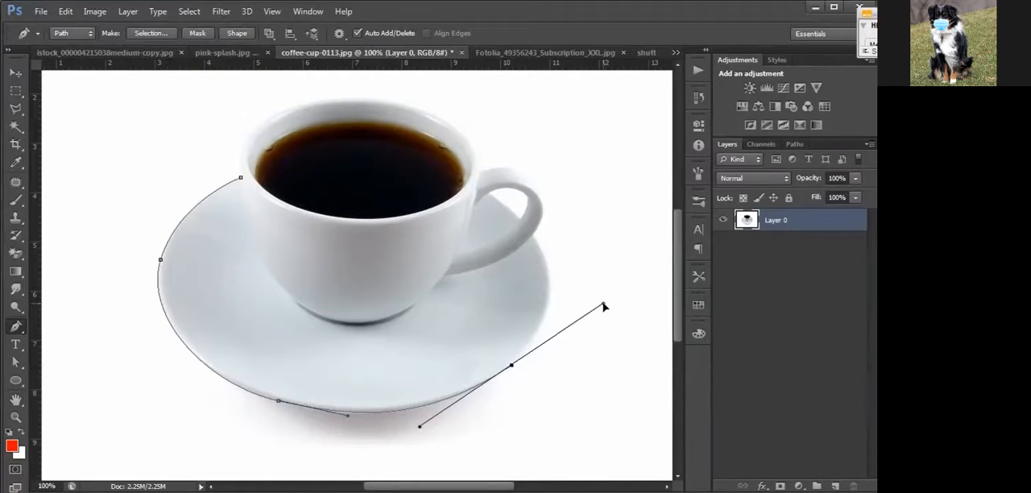
drag(603, 304, 580, 321)
drag(579, 322, 571, 325)
Add a curved anchor point where the saucer's right rim meets the cup handle, redirecting its outgoing direction line along the handle's outer edge.
drag(533, 234, 514, 210)
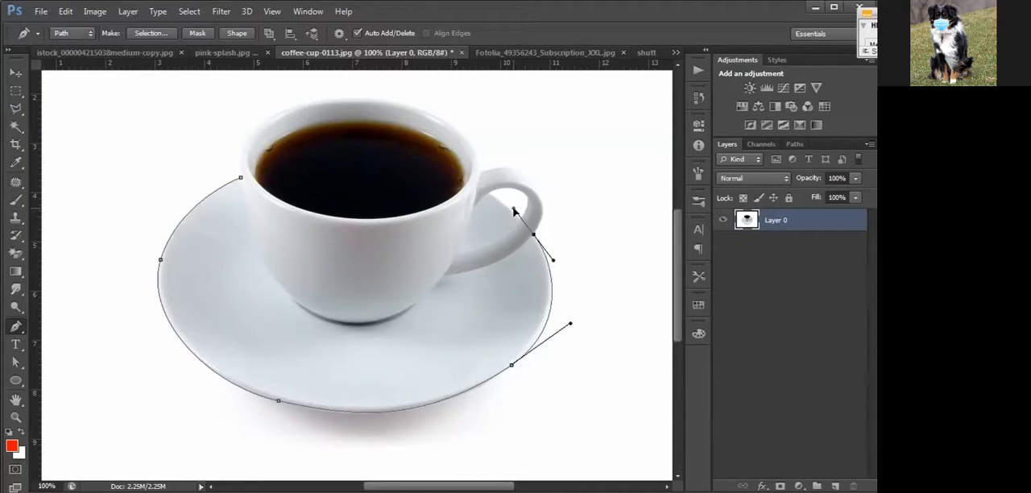
key(alt)
drag(519, 209, 544, 217)
Add a curved anchor point at the upper-right of the cup handle and shorten its outgoing direction line.
drag(518, 171, 484, 151)
key(alt)
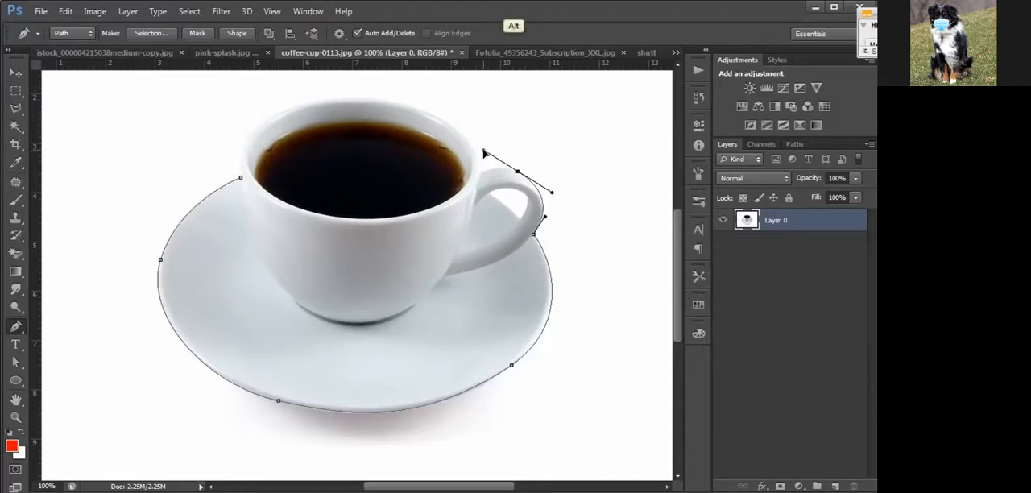
drag(484, 152, 507, 166)
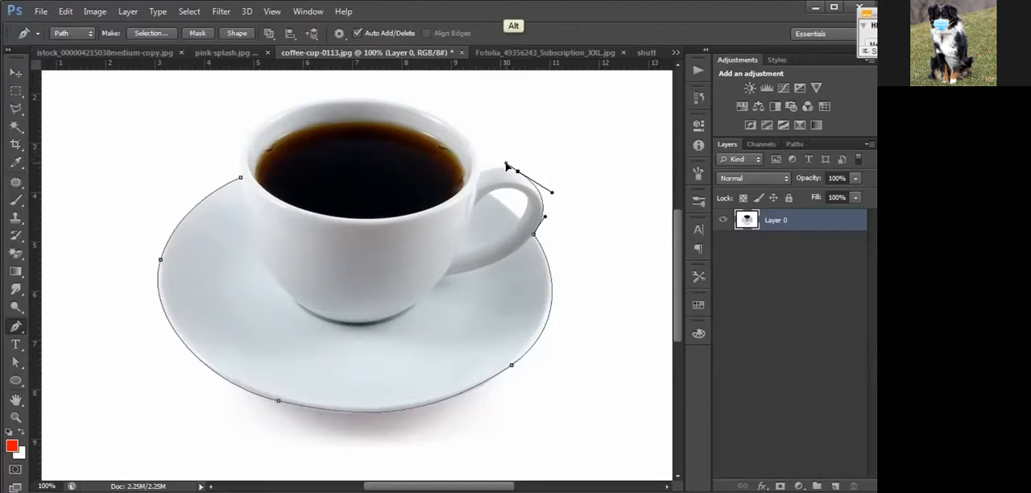
Add an anchor point where the cup handle's upper edge meets the cup, redirecting its outgoing direction line straight upward.
click(480, 175)
key(alt)
drag(481, 172, 481, 139)
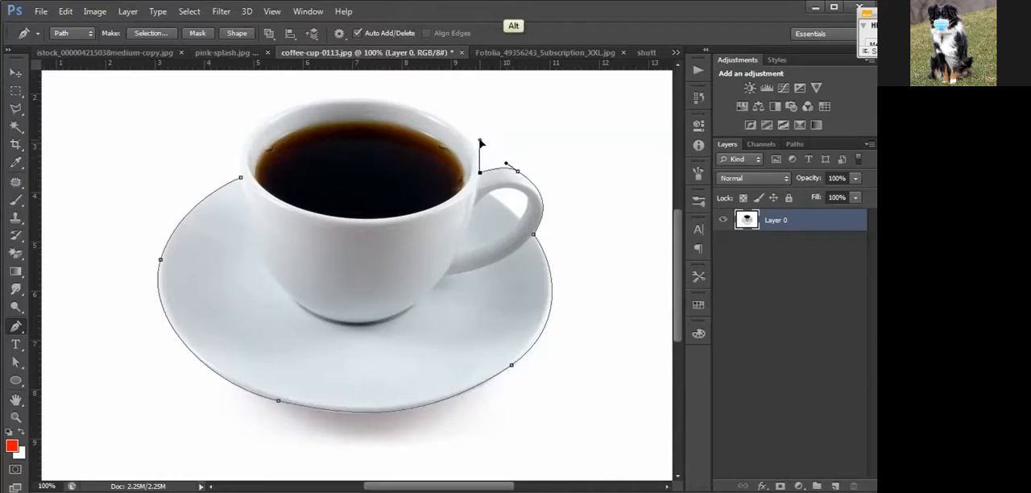
Continue the path over the cup's upper rim with a smooth anchor point and close it at the starting point.
click(385, 102)
drag(387, 106, 327, 95)
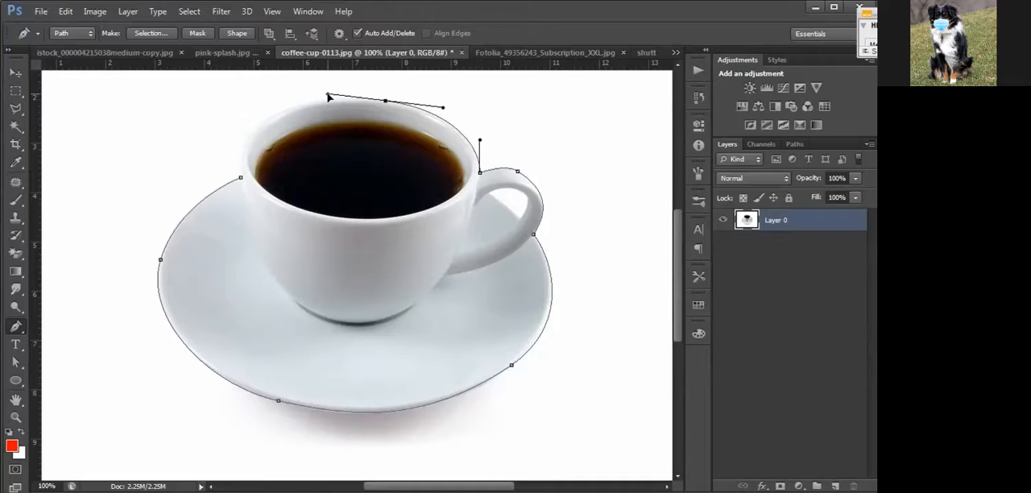
click(241, 178)
drag(244, 182, 252, 255)
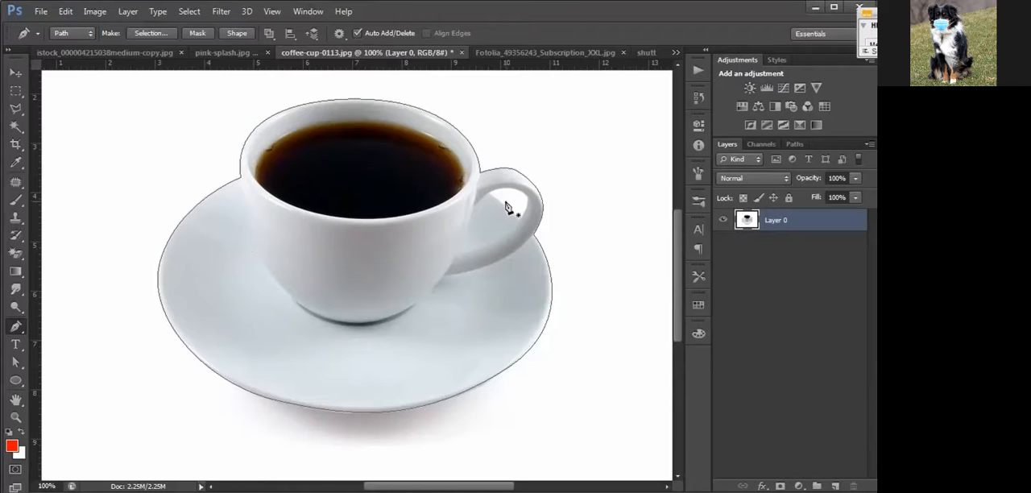
Change the path operation and trace the white opening inside the cup handle as a closed subpath cut out of the outline.
click(268, 33)
click(288, 103)
click(519, 219)
drag(522, 194, 494, 198)
click(488, 194)
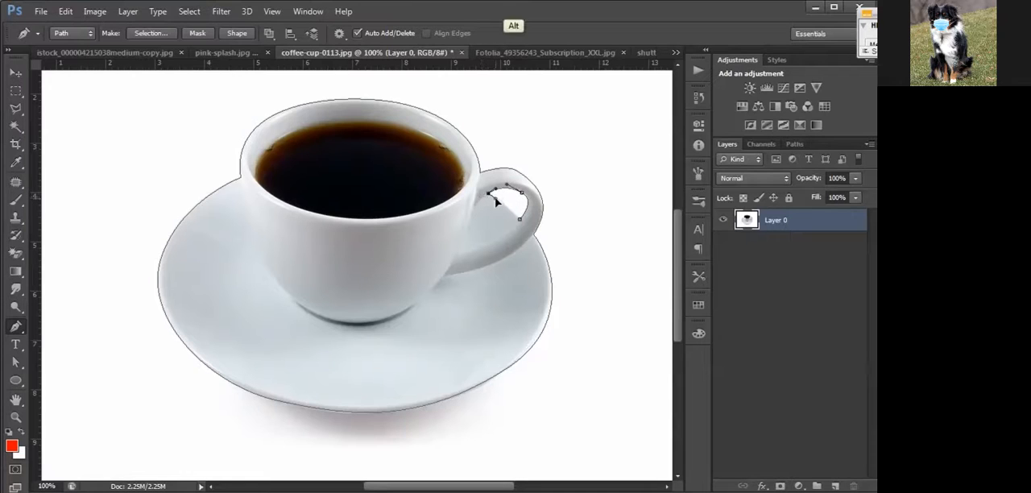
drag(530, 234, 522, 228)
Save the finished work path under the name "Coffee Cup".
key(z)
alt+click(488, 279)
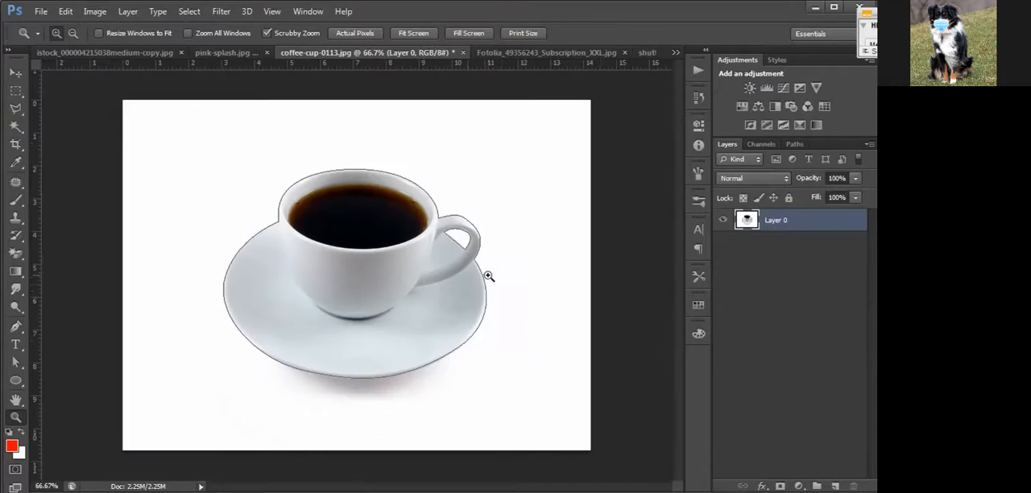
key(alt)
click(790, 149)
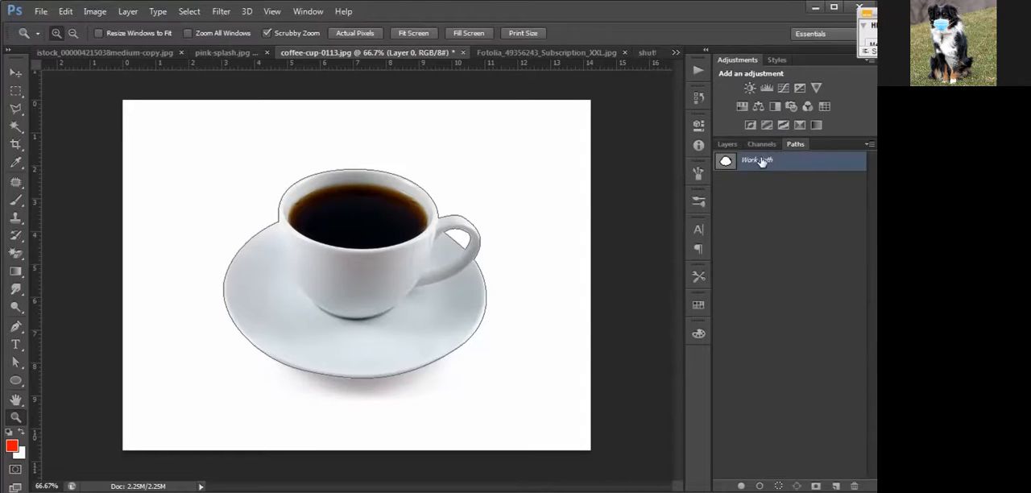
double_click(761, 161)
text(C)
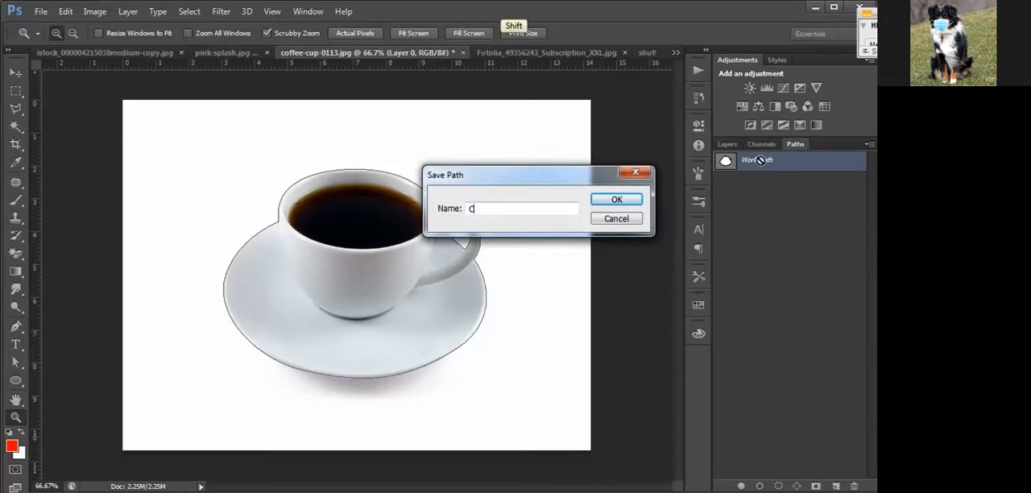
text(offee Cup)
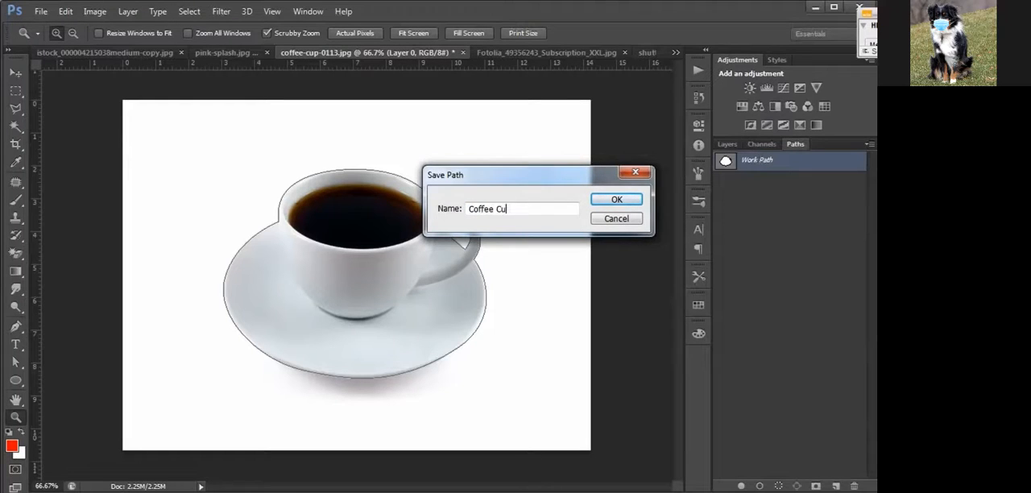
key(Return)
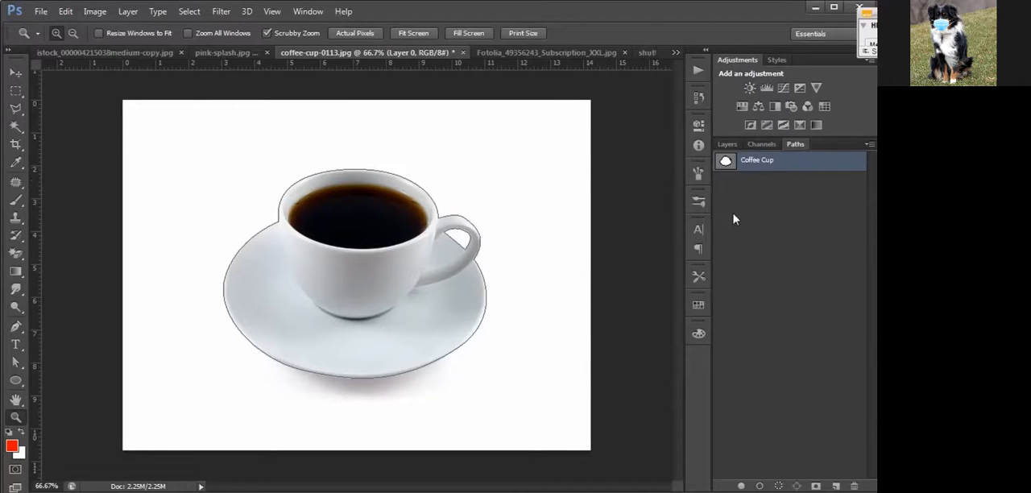
Load the Coffee Cup path as a selection and use it to add a layer mask to Layer 0.
click(779, 486)
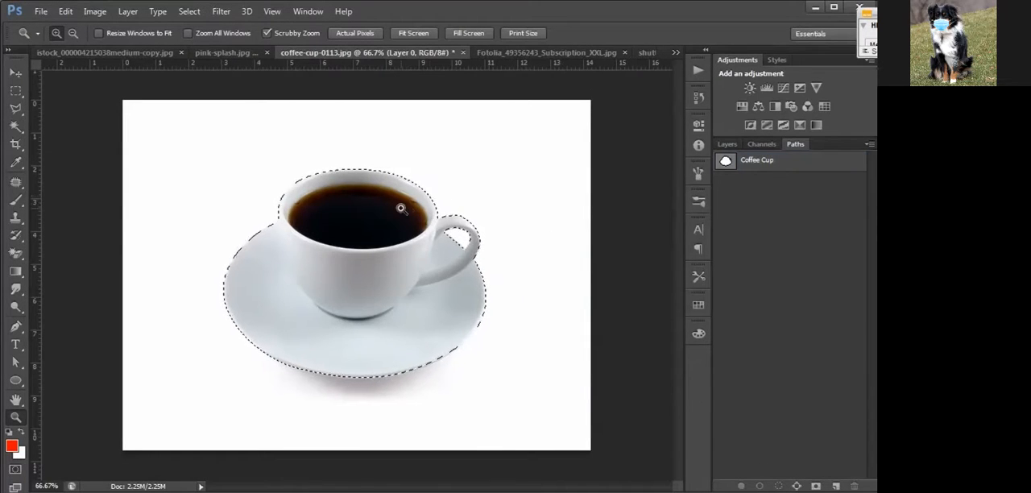
click(375, 233)
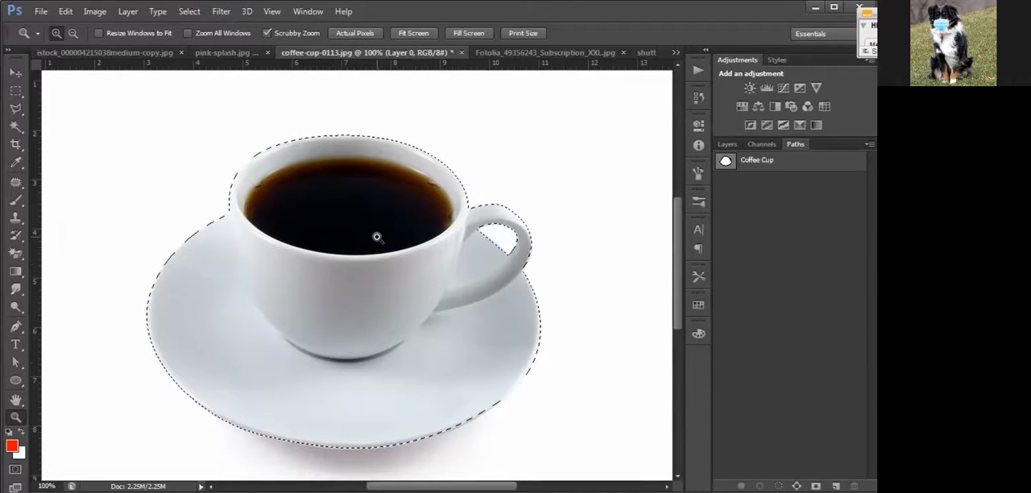
alt+click(377, 237)
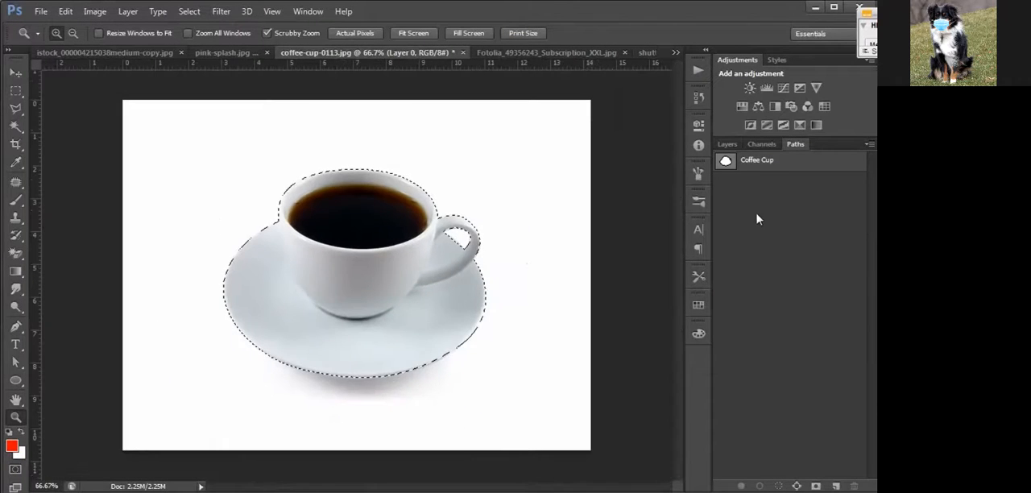
click(728, 145)
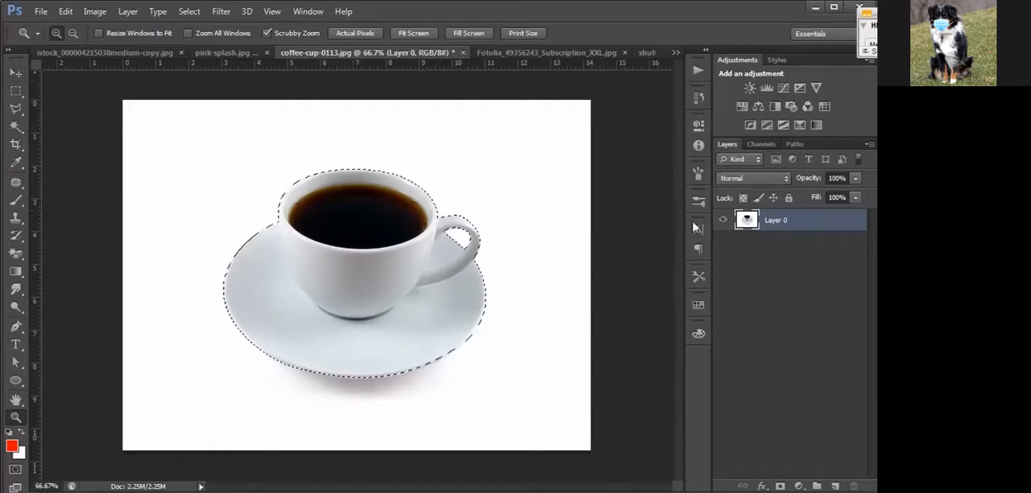
click(780, 487)
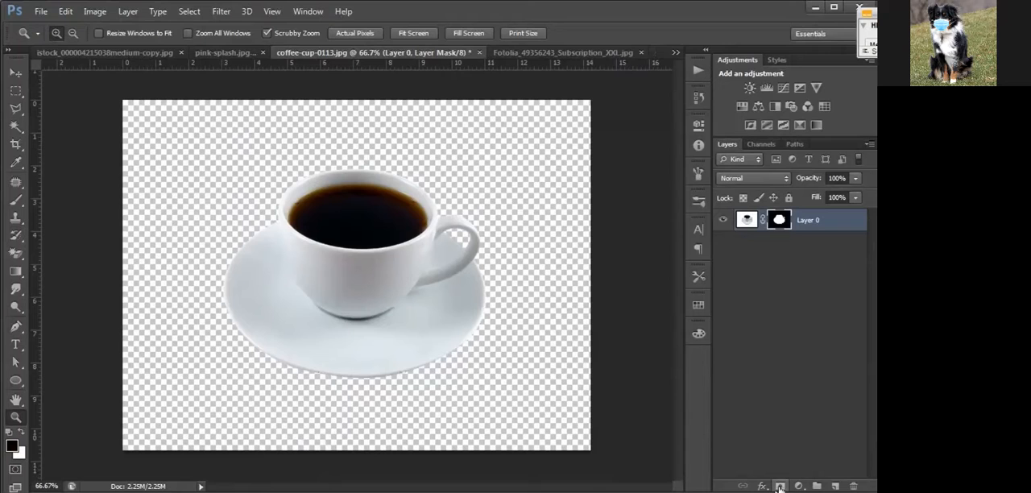
click(341, 262)
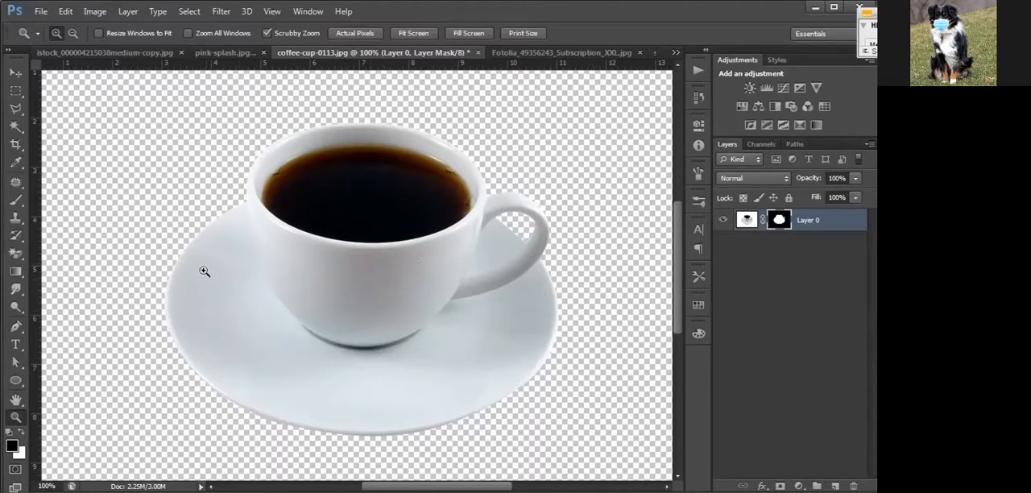
alt+click(218, 248)
alt+click(218, 248)
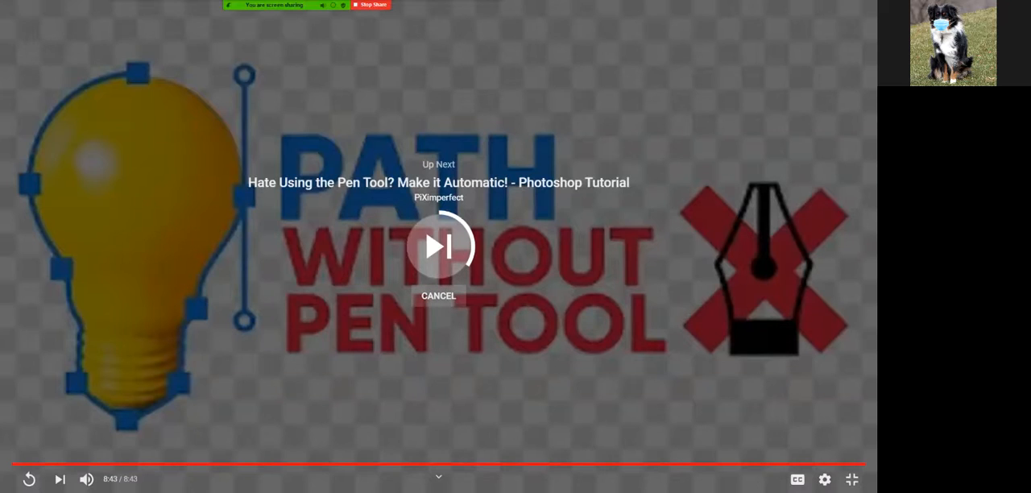
Leave the finished YouTube video and play "Highlight a Road on a Map | Photoshop CC" in full screen.
click(438, 296)
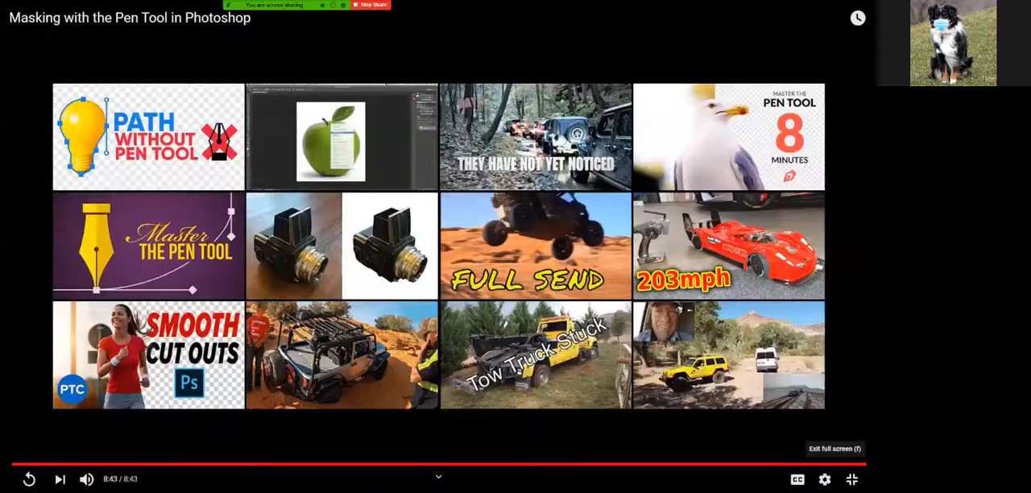
click(852, 480)
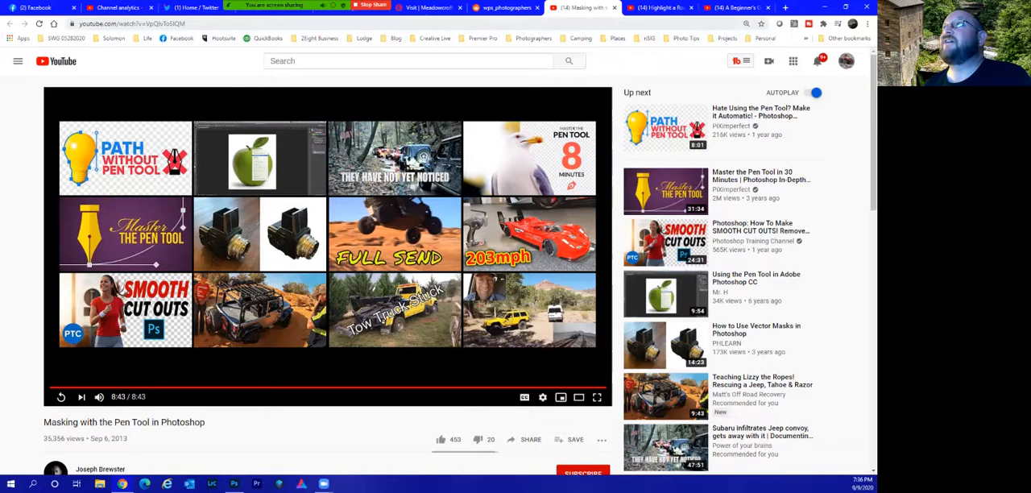
click(659, 8)
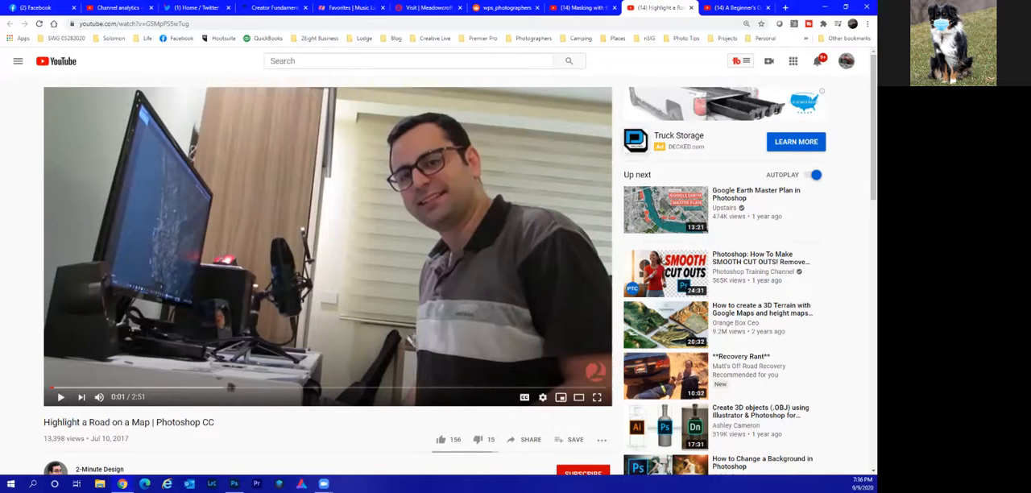
click(597, 398)
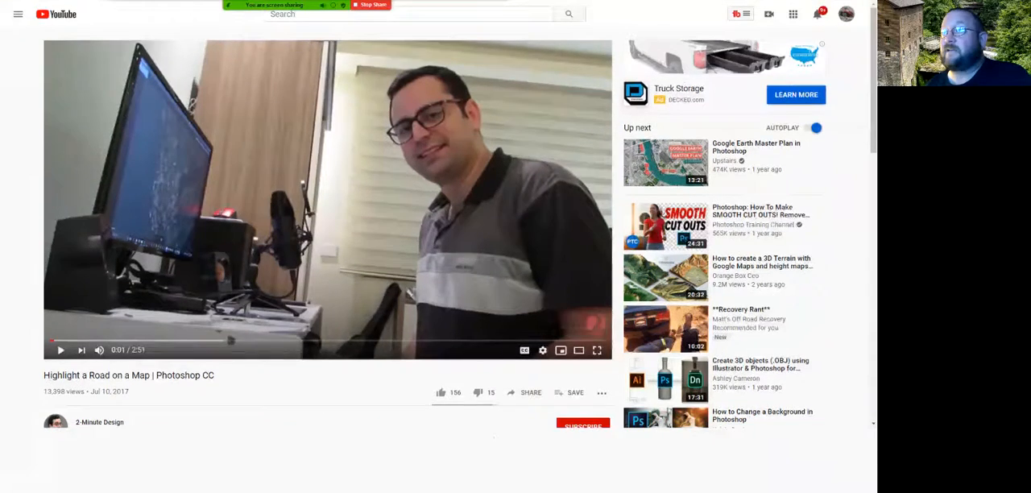
click(29, 479)
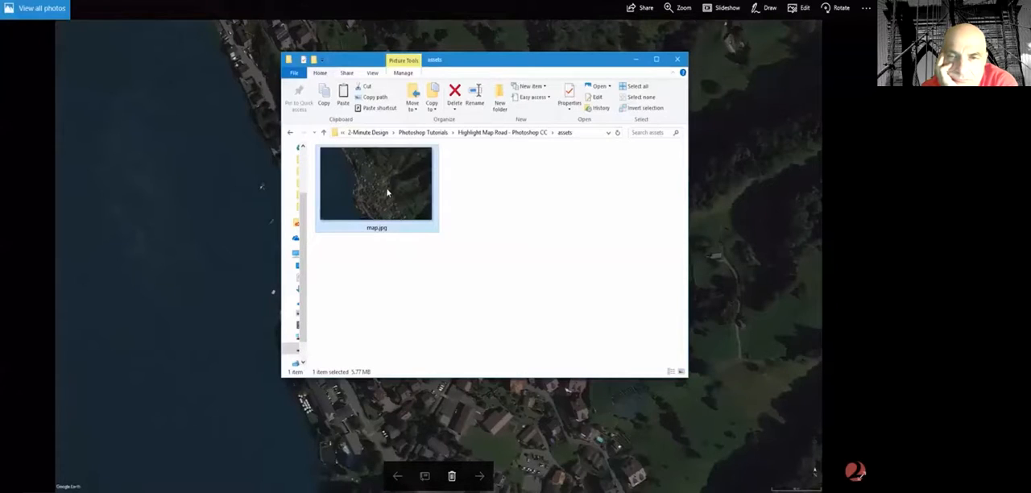
drag(386, 192, 515, 285)
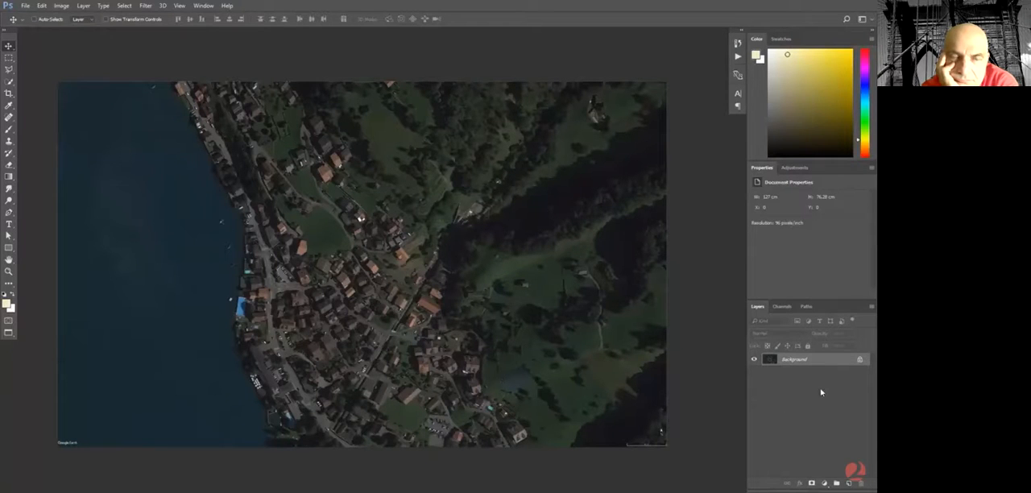
Add a Levels adjustment layer above the satellite map and brighten it by lowering the white input level to about 130.
click(825, 485)
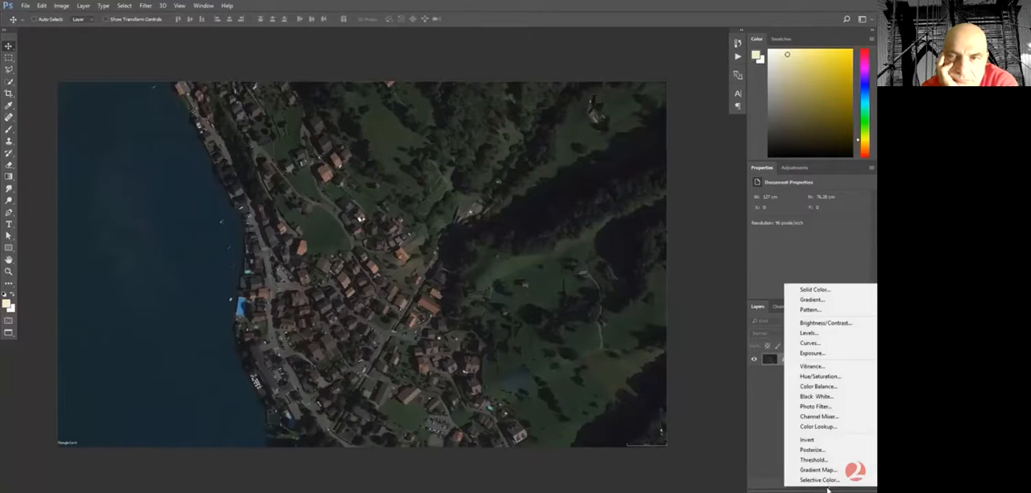
click(808, 332)
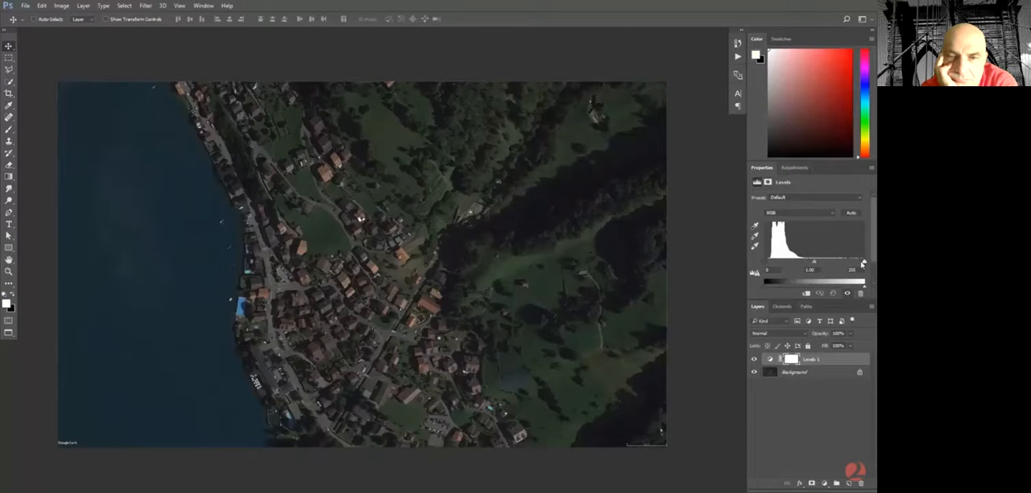
drag(865, 263, 816, 268)
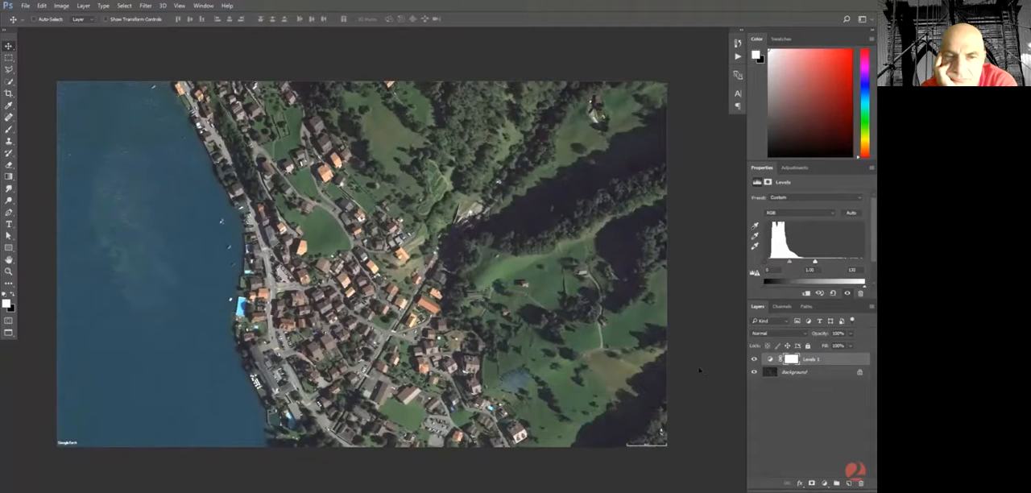
Add a Vibrance adjustment layer above the Levels layer and raise Vibrance to about +90.
click(824, 484)
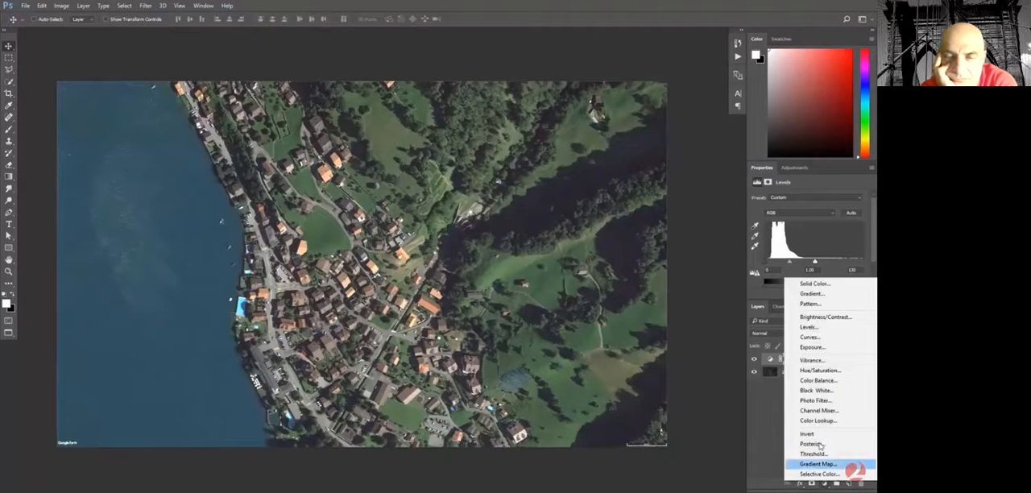
click(812, 360)
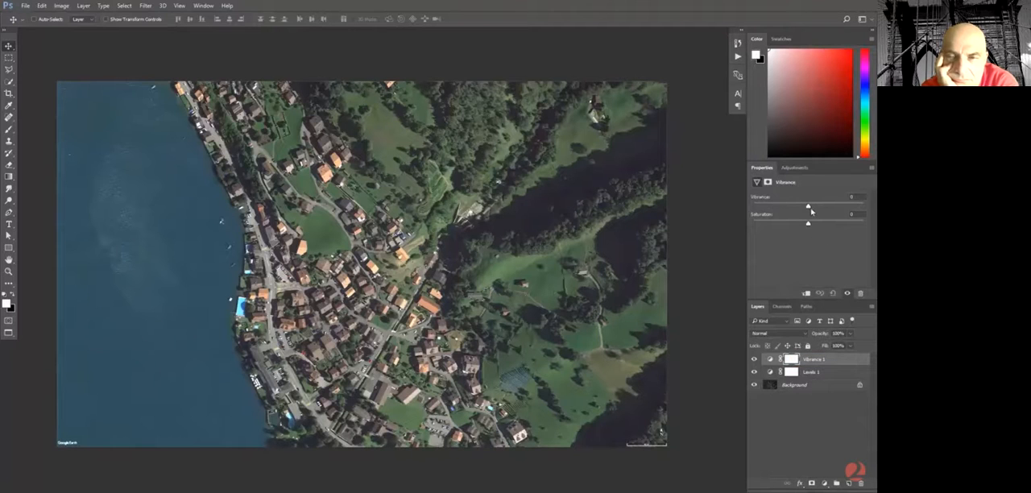
drag(809, 208, 857, 207)
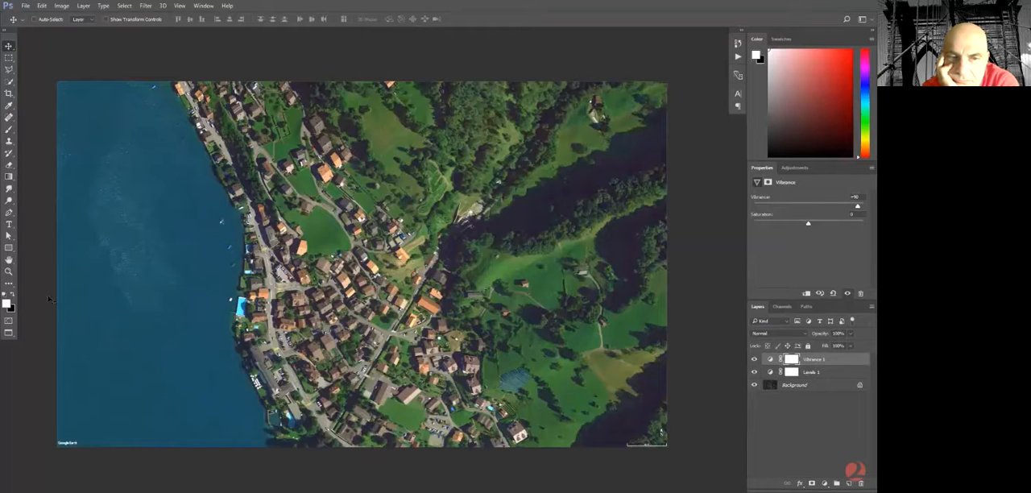
Set the Pen tool to Shape mode with no fill and a red stroke.
click(8, 214)
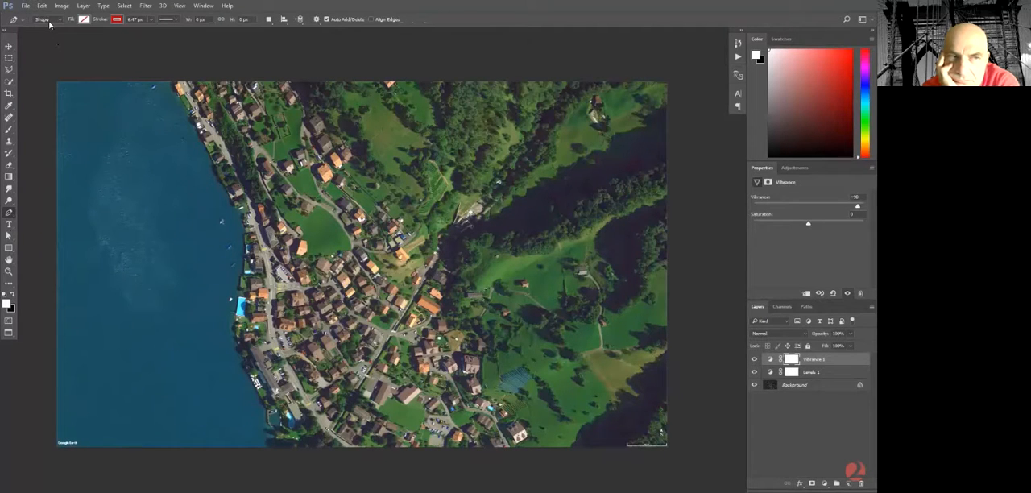
click(44, 21)
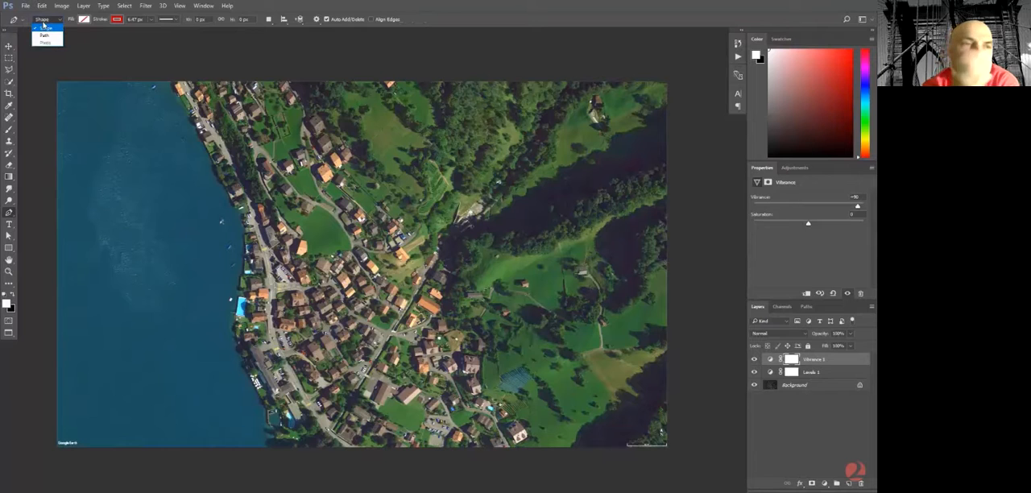
click(45, 30)
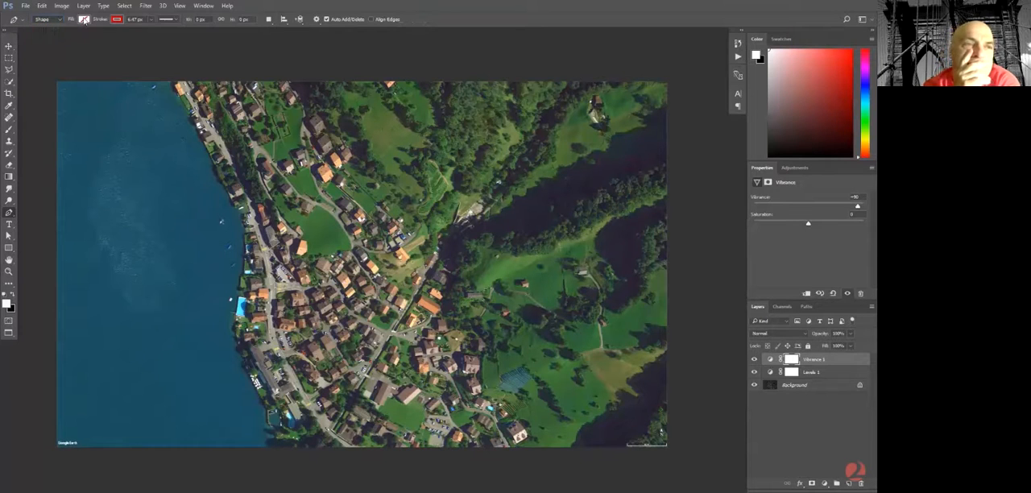
click(84, 20)
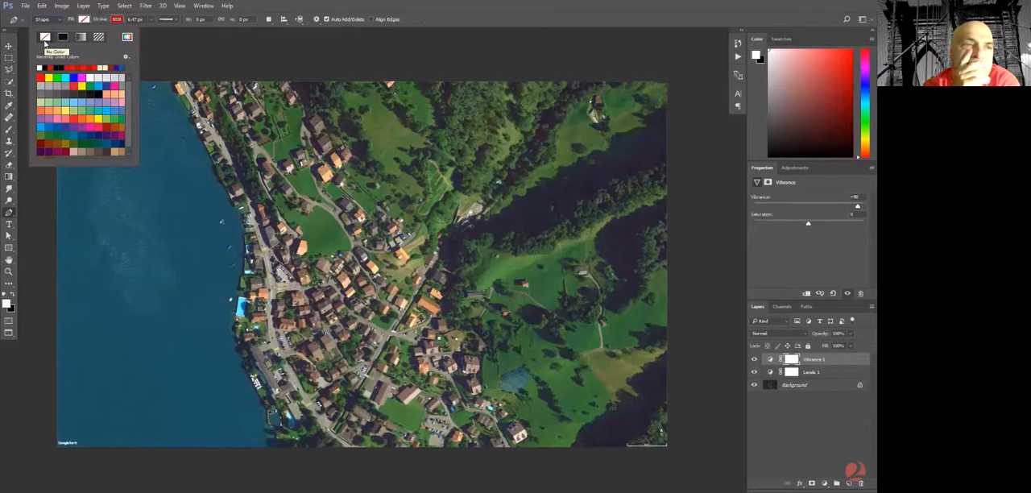
click(116, 18)
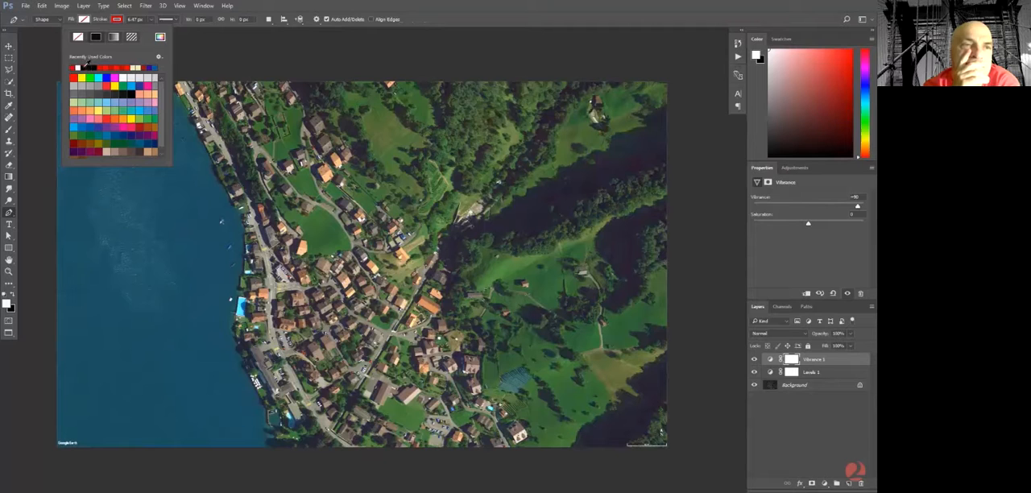
Review the stroke line style and alignment options, and set the shape stroke width to 15 px.
click(176, 19)
click(175, 19)
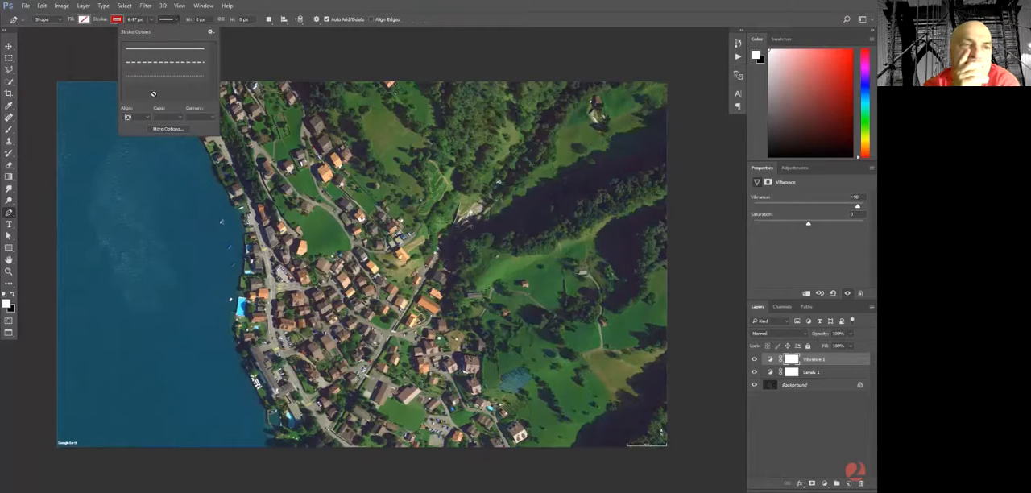
click(143, 121)
click(137, 135)
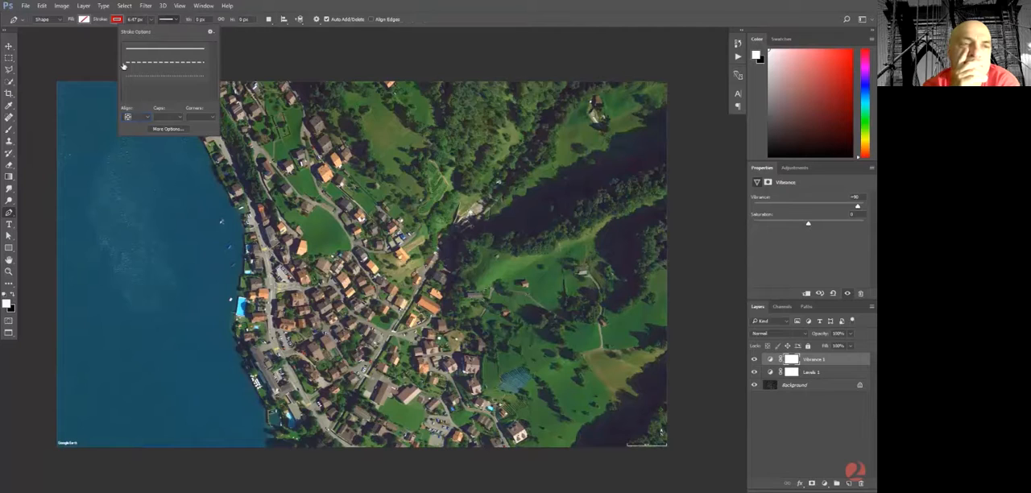
click(135, 18)
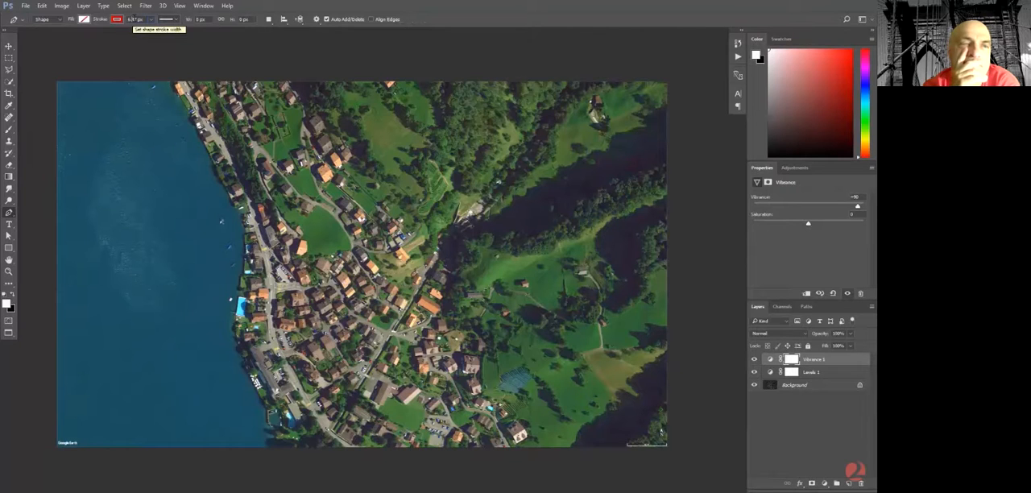
click(134, 19)
text(15)
key(Return)
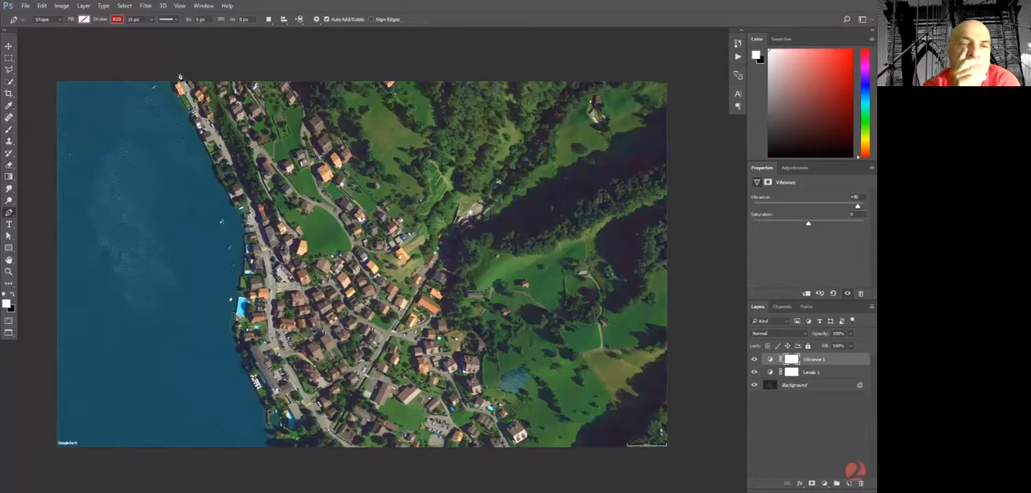
Trace the lakeside road from above the map's upper edge down to the large waterfront building, curving the path at its end.
click(179, 76)
click(239, 179)
click(250, 211)
click(268, 282)
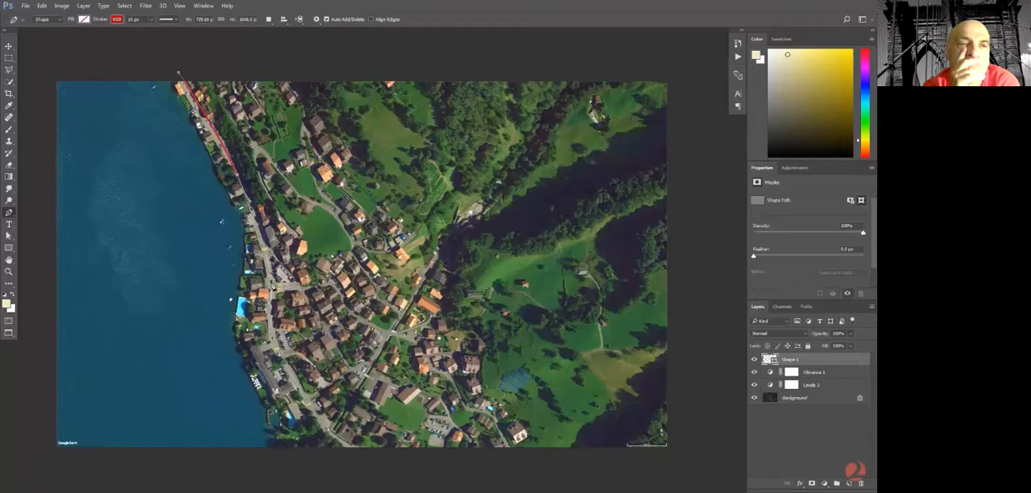
drag(272, 288, 276, 314)
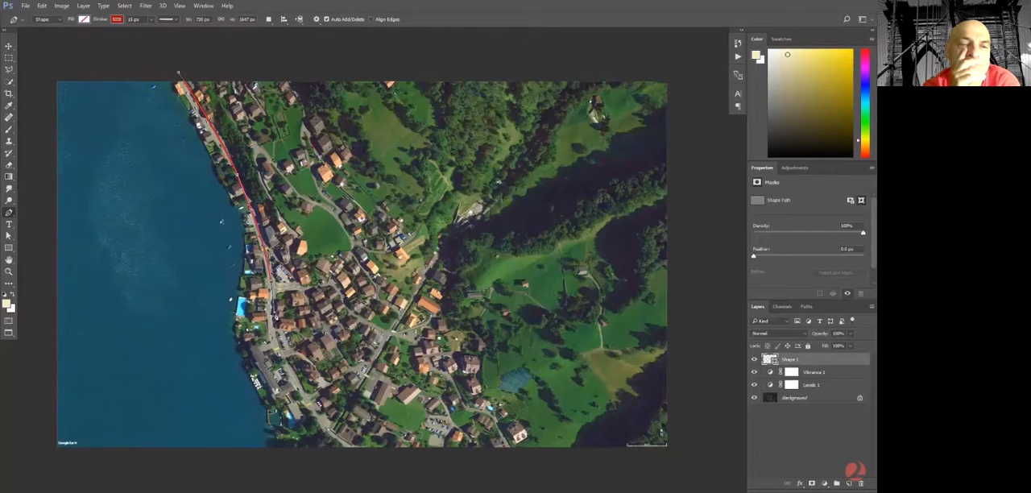
drag(279, 352, 291, 372)
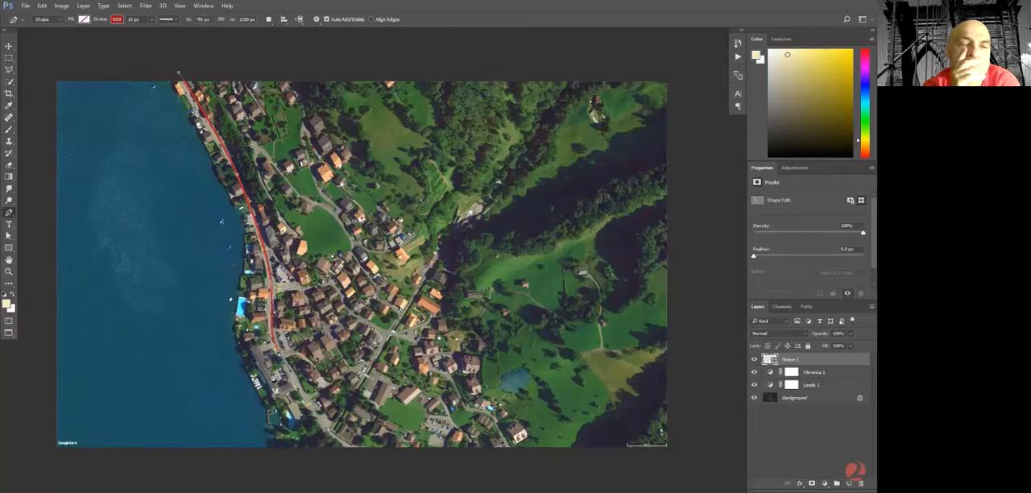
click(279, 373)
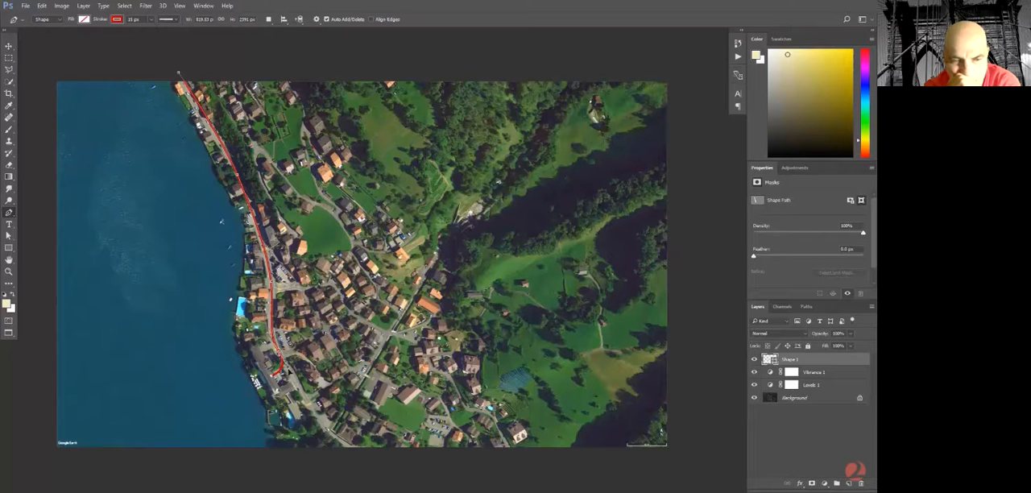
Draw a circle about 85 px wide as a new shape layer with the Ellipse tool at the building end of the route line.
scroll(278, 372, up, 4)
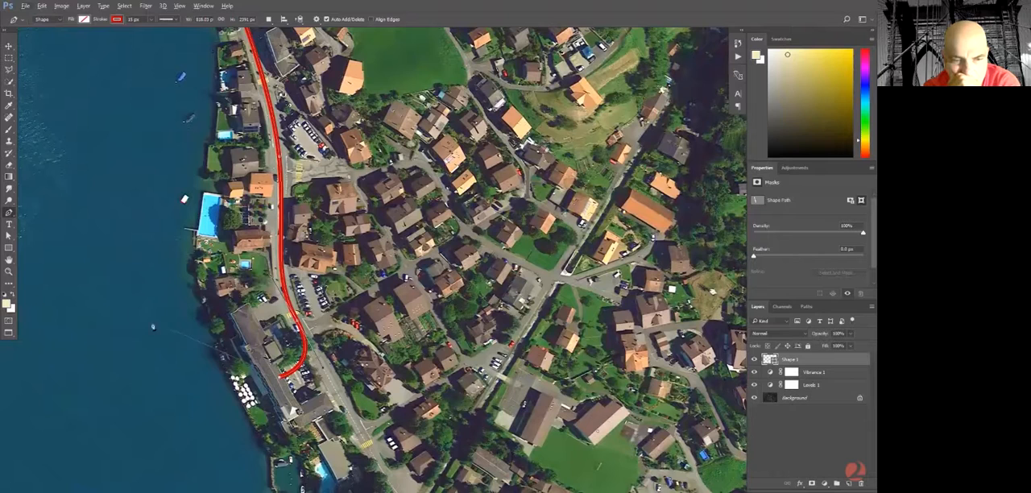
click(8, 248)
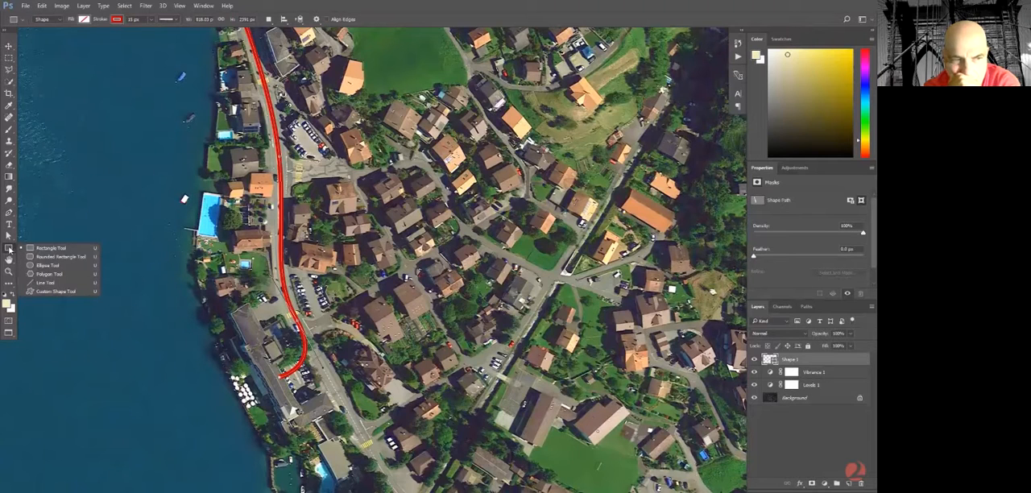
click(49, 265)
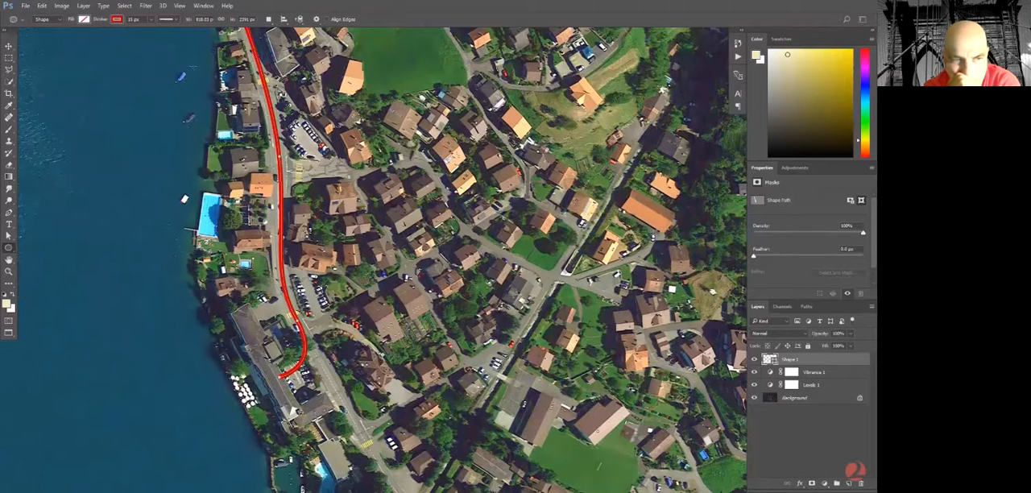
click(269, 19)
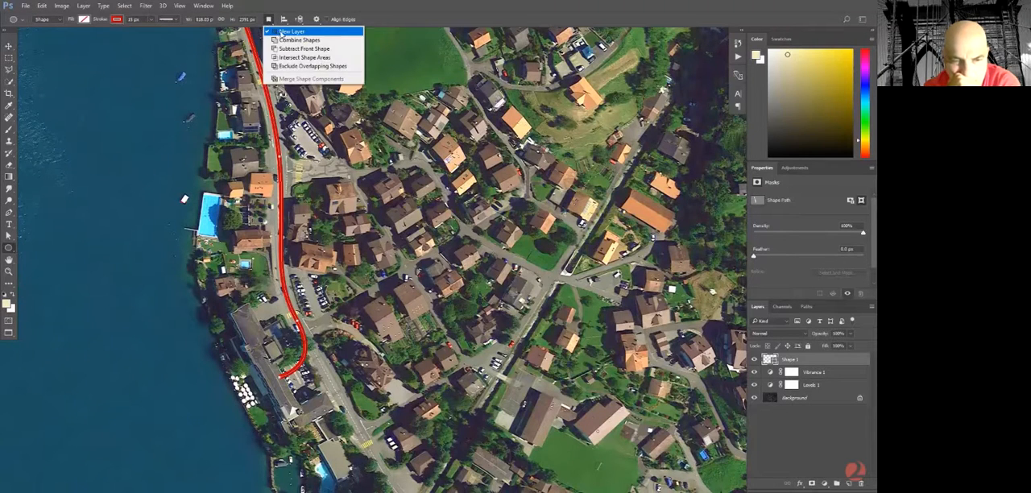
click(286, 32)
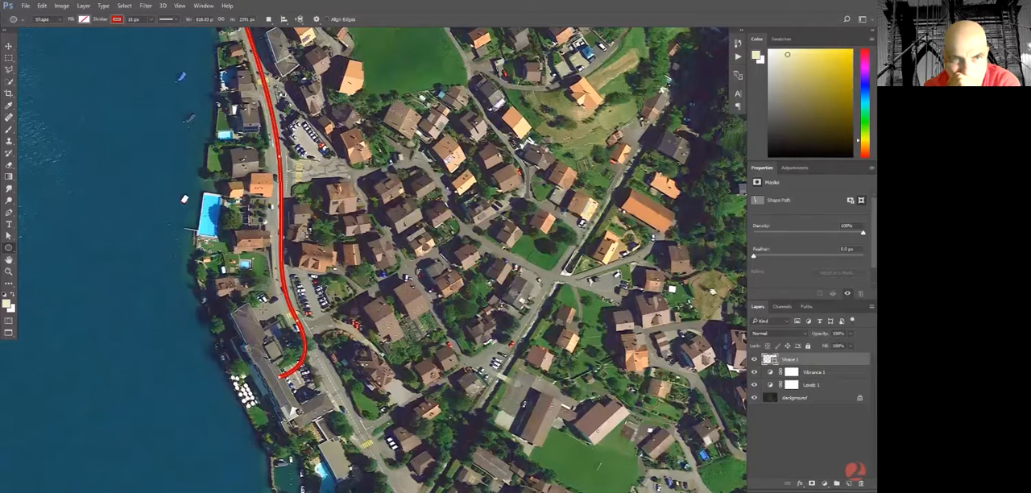
mouse_move(270, 366)
mouse_down()
mouse_move(290, 389)
mouse_move(288, 371)
mouse_up()
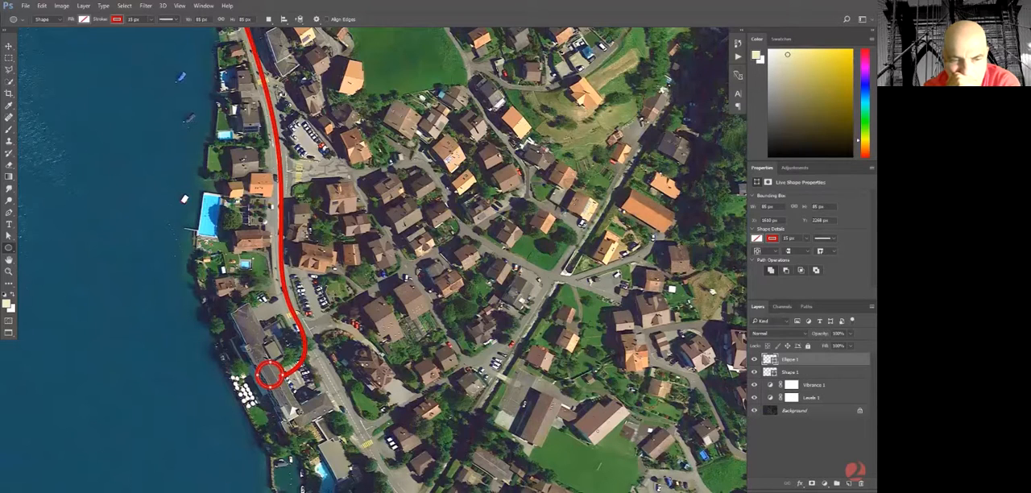
Give the circle a red fill and a white stroke.
click(84, 19)
click(44, 68)
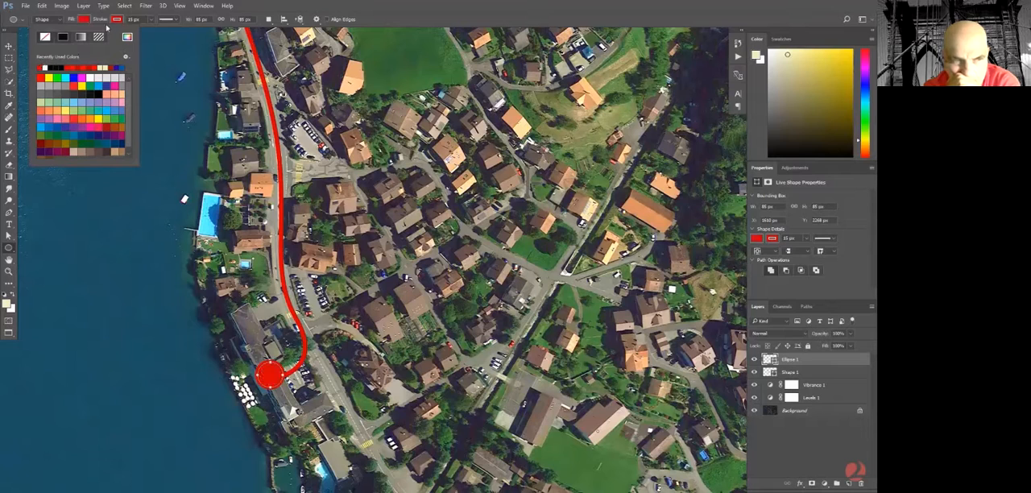
click(116, 20)
click(84, 68)
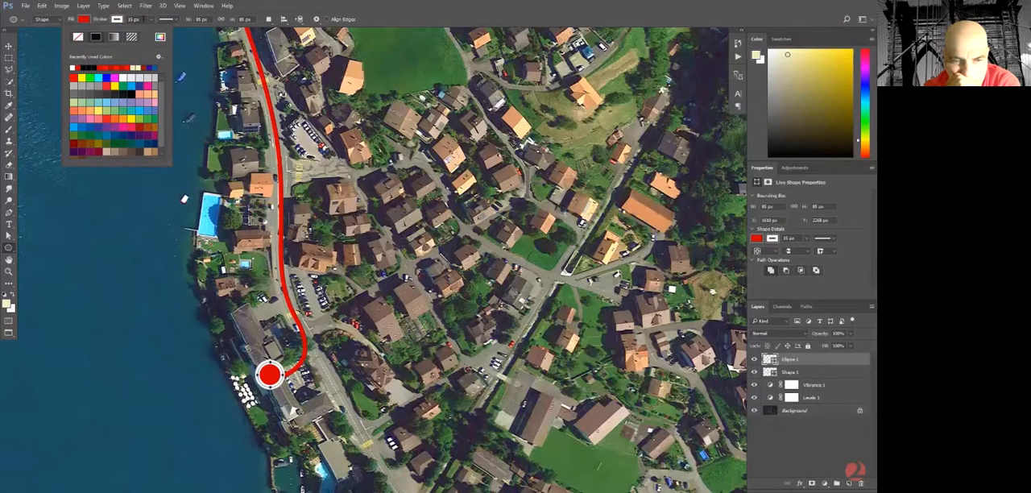
Set the circle's stroke width to 8 px and move the circle slightly to sit over the end of the route line.
drag(143, 18, 103, 14)
text(8)
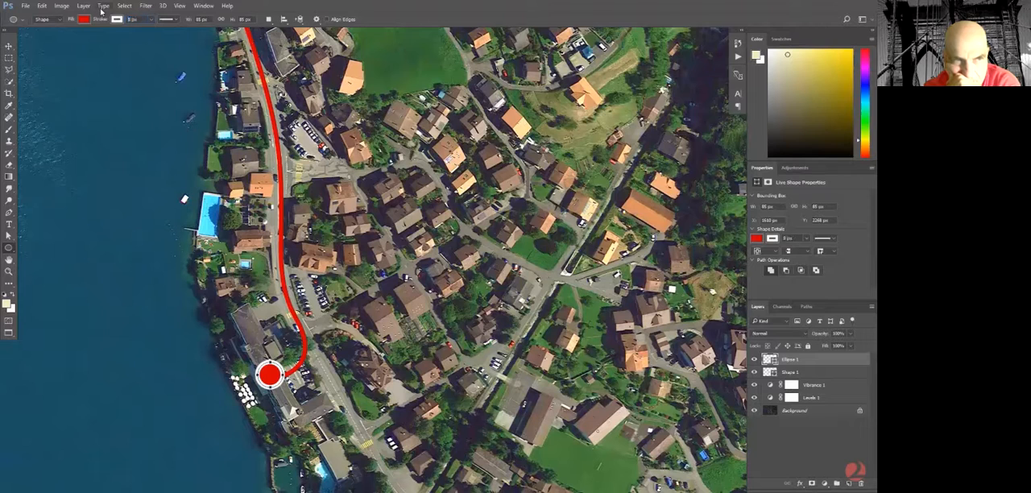
key(Return)
click(9, 46)
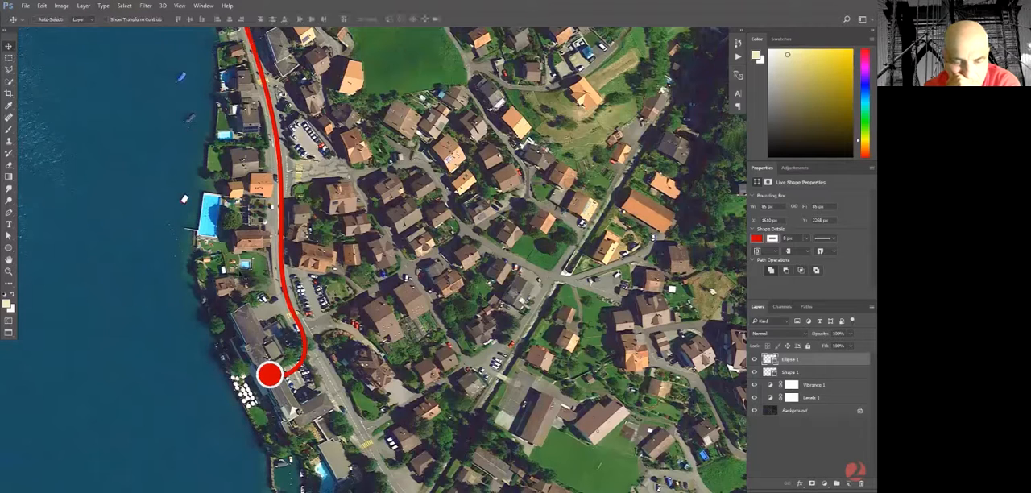
drag(275, 373, 279, 378)
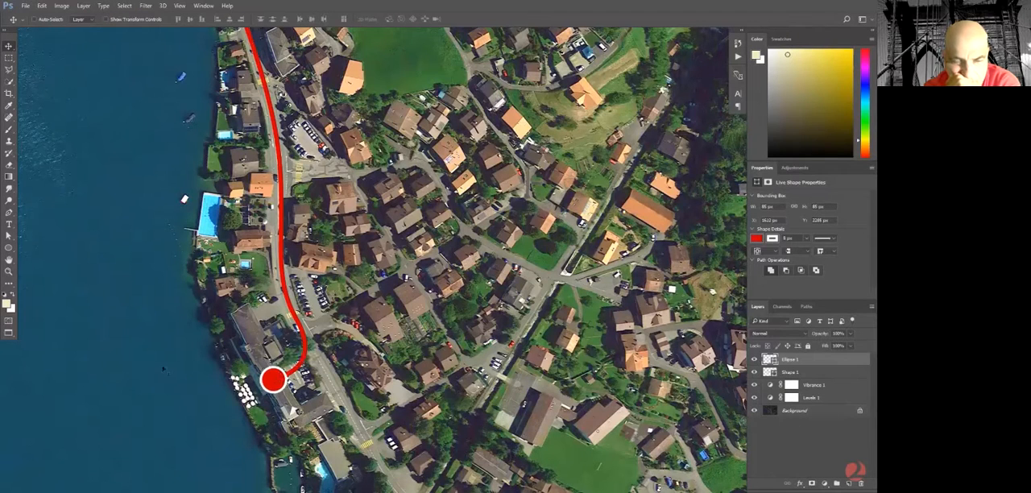
Draw a label rectangle about 293 by 186 px on the water beside the circle marker with the Rectangle tool.
click(9, 250)
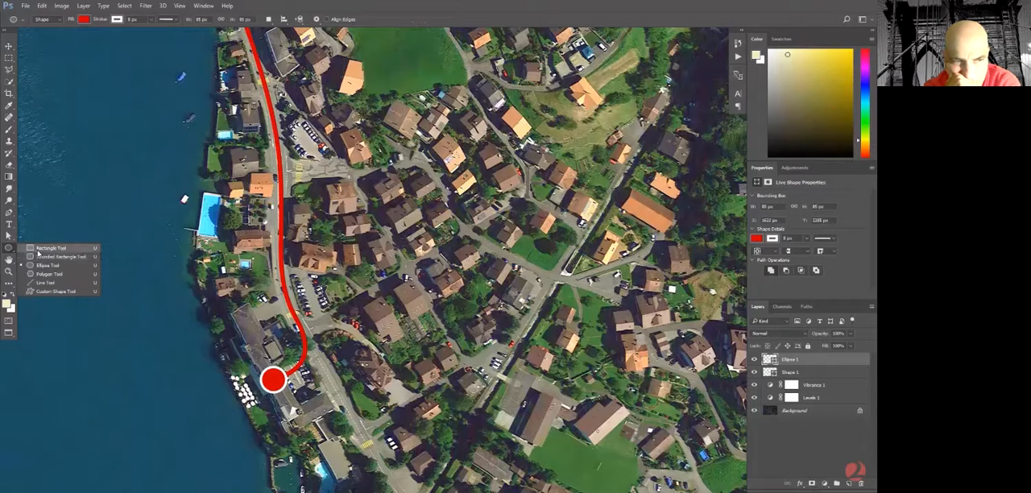
click(38, 252)
drag(158, 350, 246, 405)
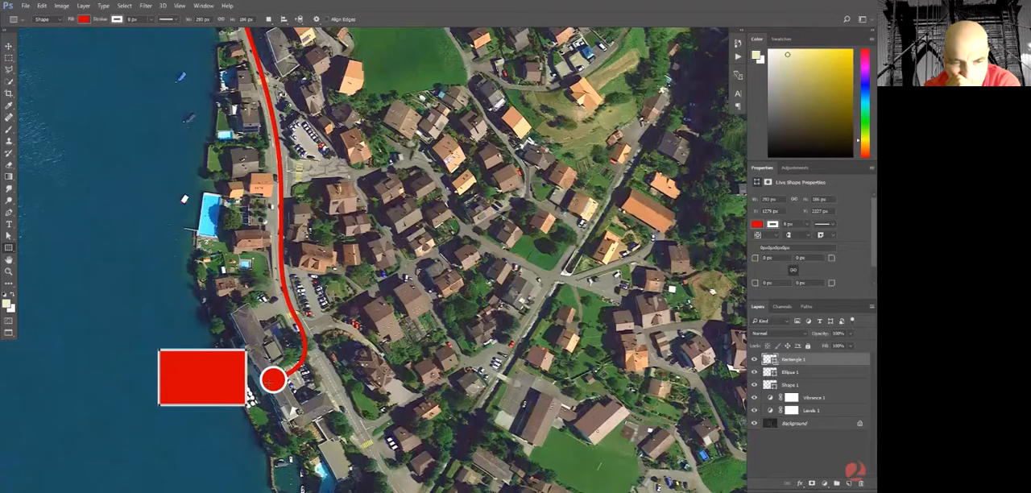
Add the horizontal text "HOTEL" over the lake and move it onto the red rectangle.
click(9, 225)
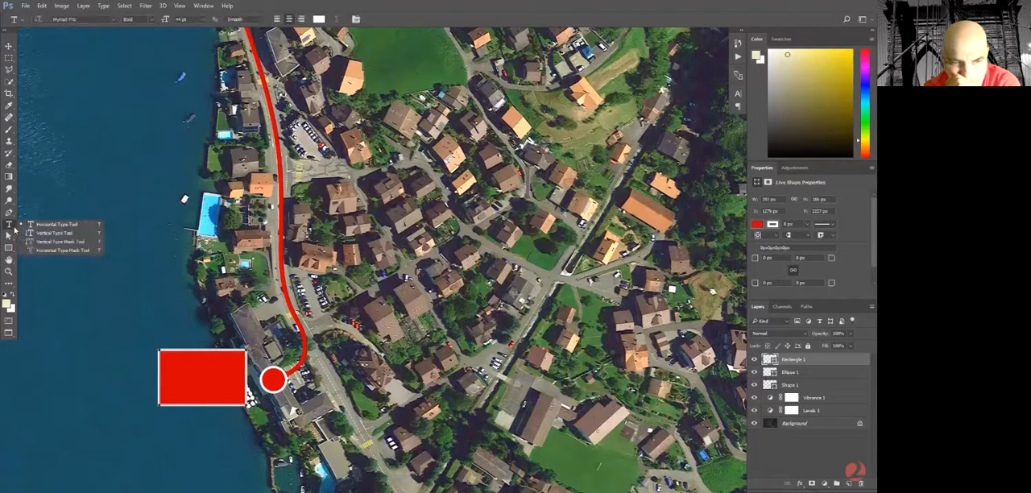
click(40, 225)
click(93, 266)
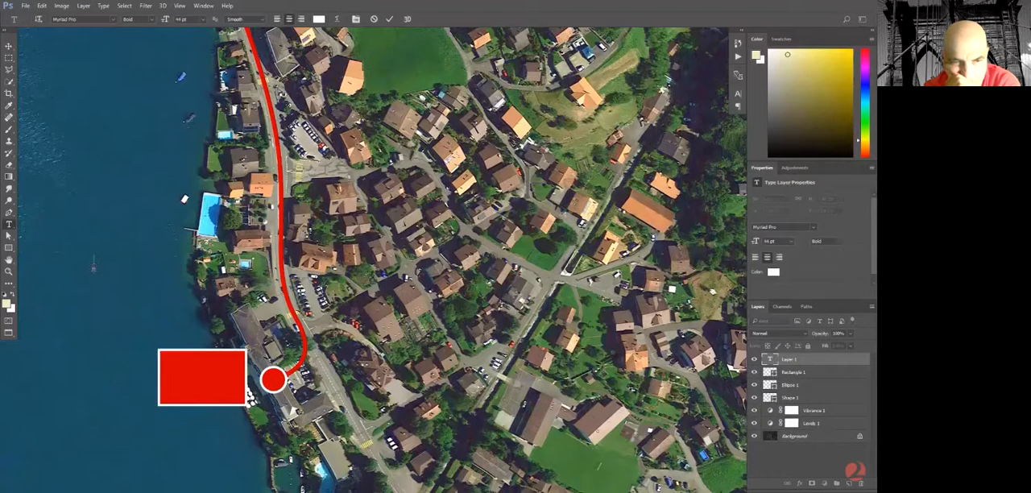
text(HOTEL)
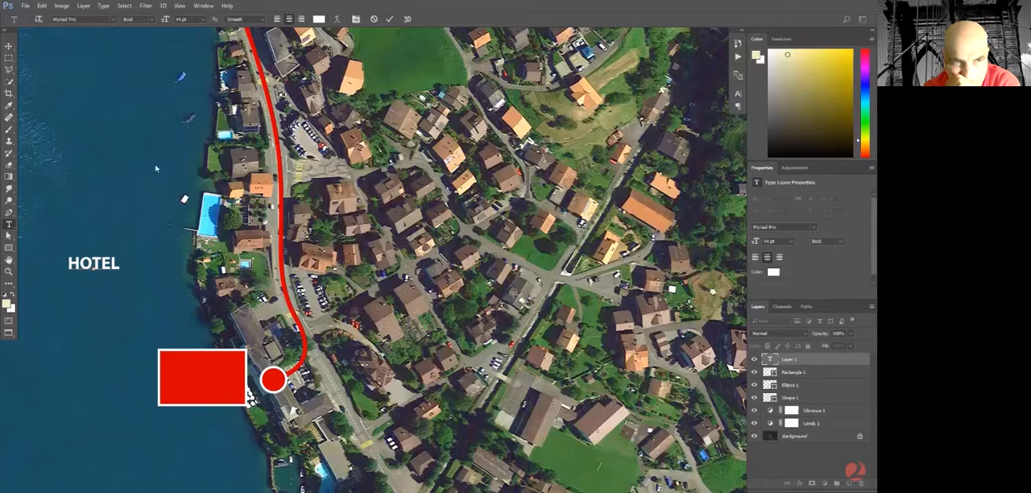
click(9, 47)
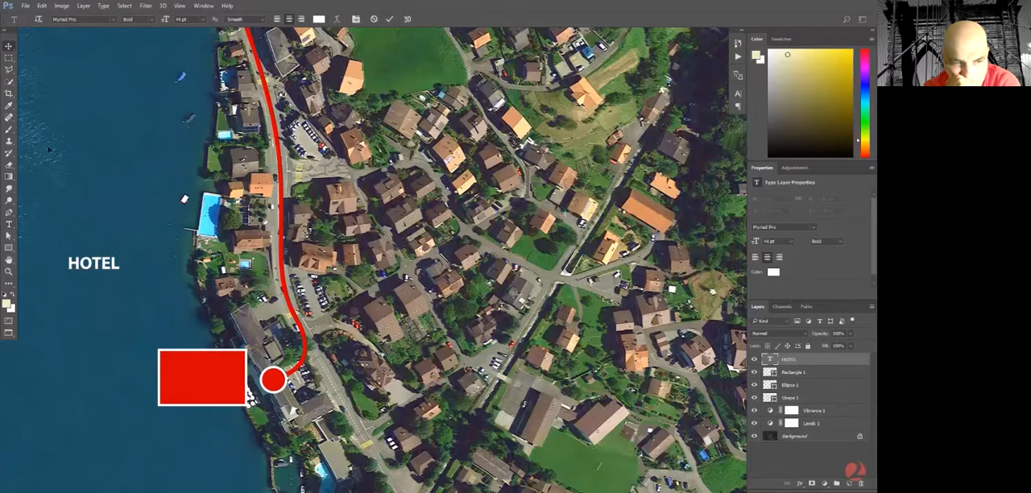
drag(107, 260, 219, 370)
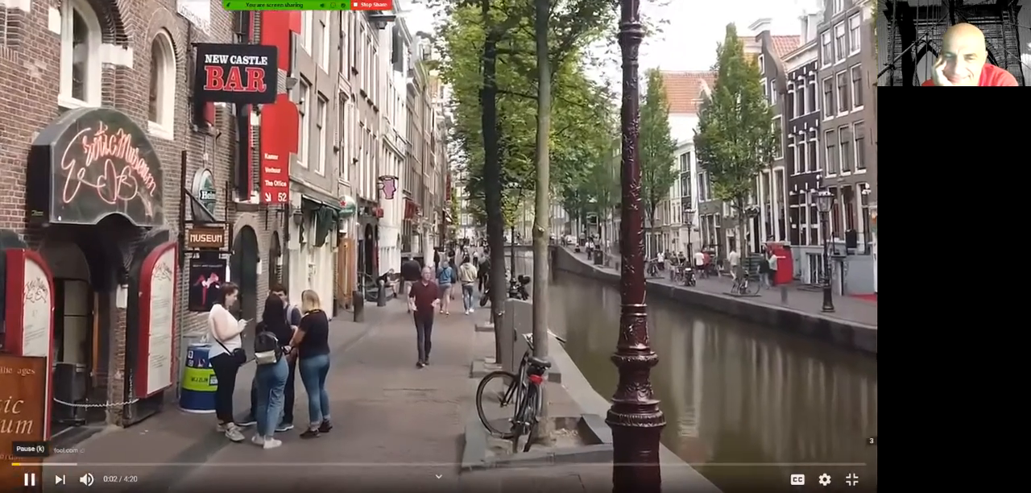
Pause and leave the full-screen road video, and show "A Beginner's Guide to LAYERS and Layer MASKS in PHOTOSHOP" in full screen.
click(30, 480)
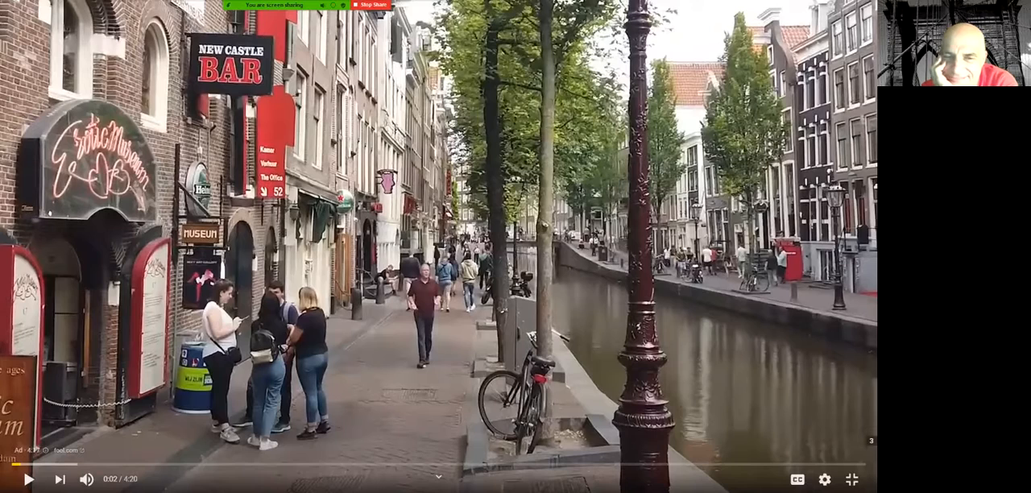
click(852, 480)
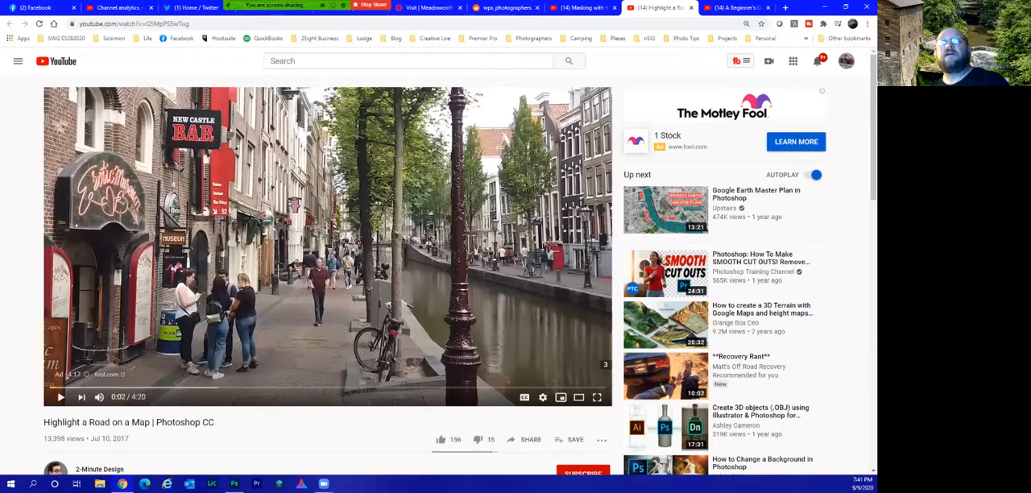
key(ctrl+Tab)
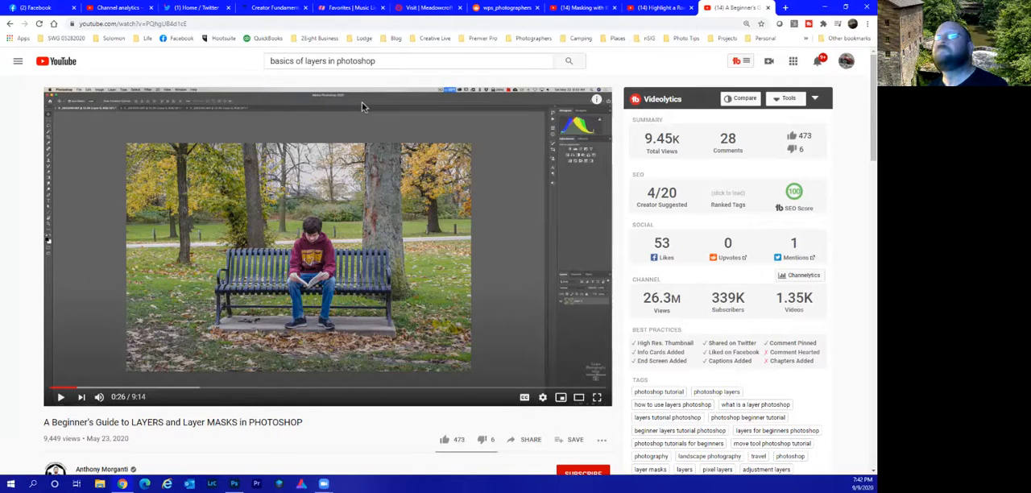
key(f)
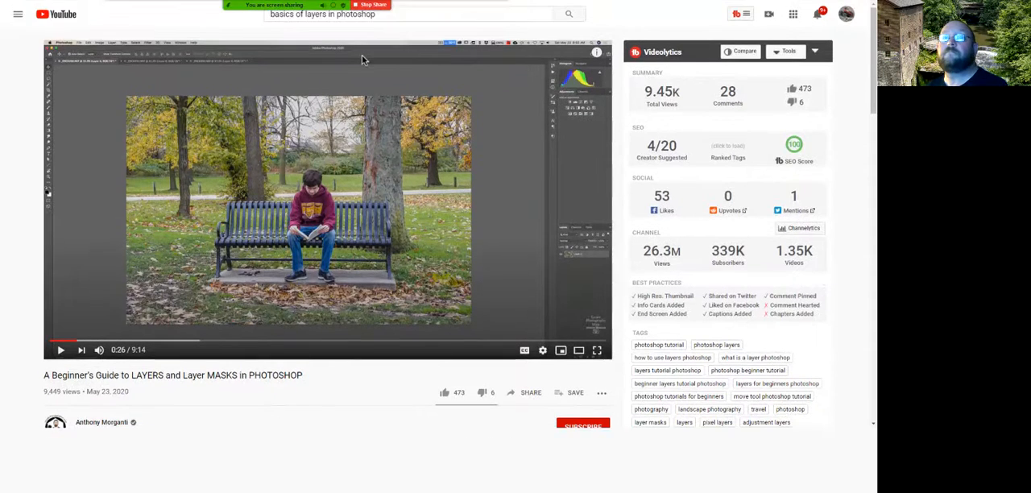
Play the layers tutorial and compare the bench photos in the first two open documents.
key(k)
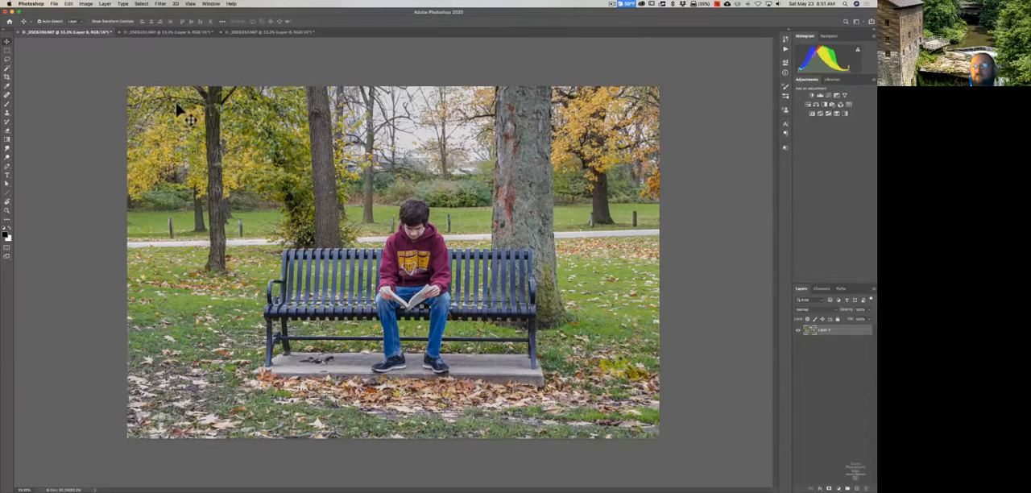
click(157, 33)
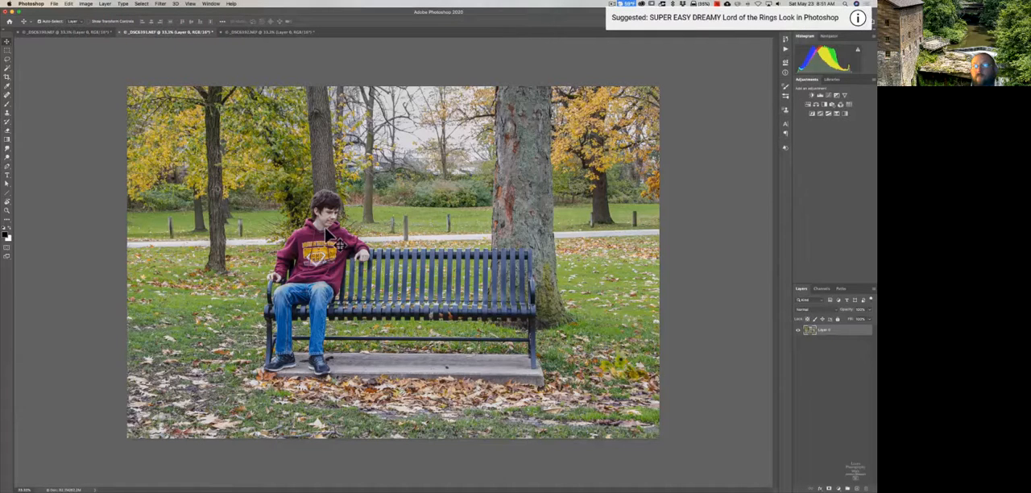
click(85, 33)
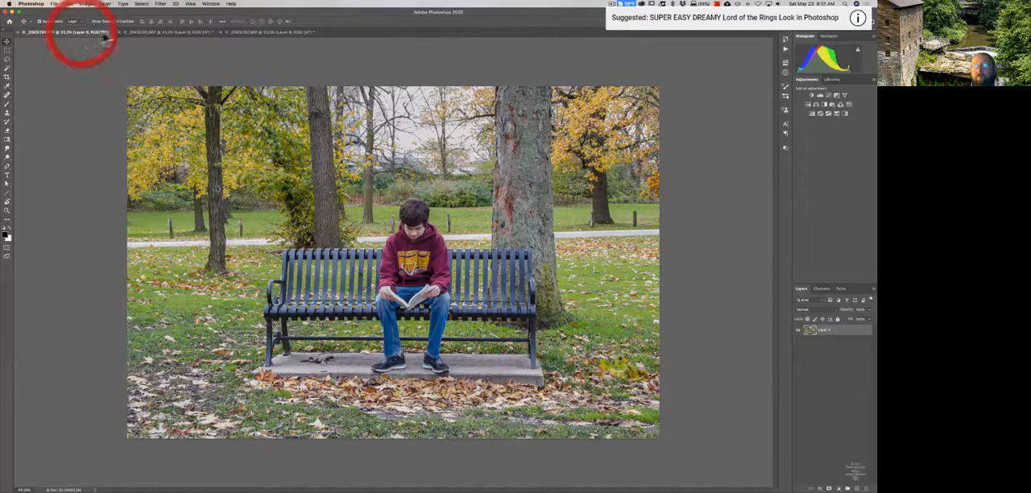
Copy the second document's photo of the boy at the bench's end into the first document as an aligned layer.
click(146, 32)
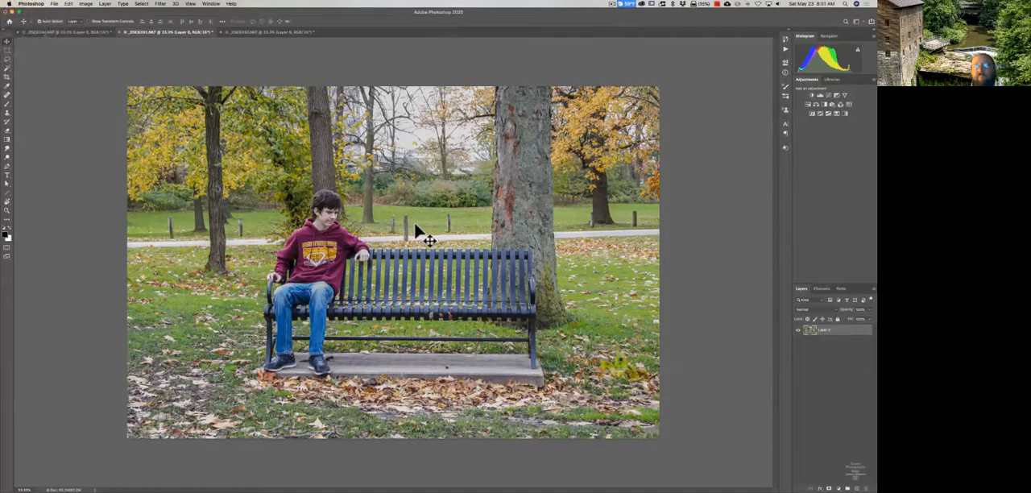
drag(417, 232, 422, 255)
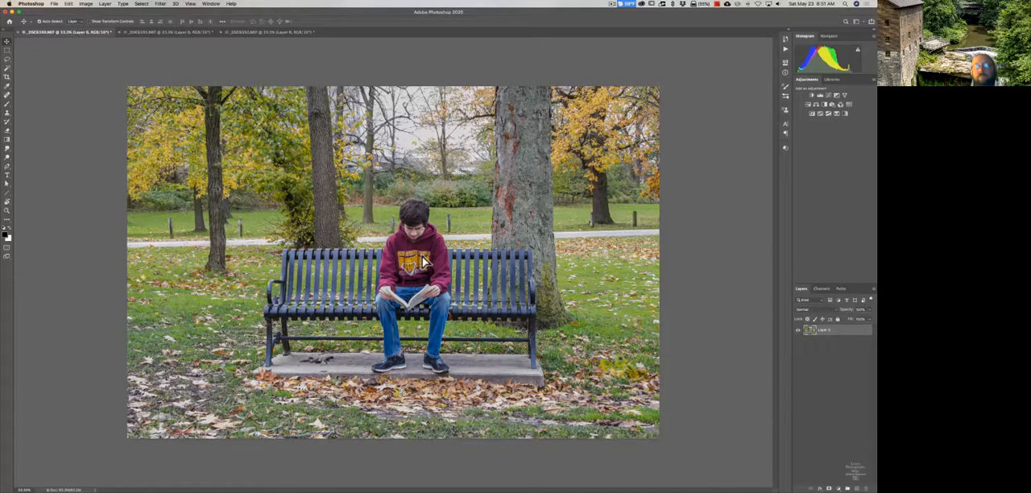
key(shift)
drag(422, 256, 422, 256)
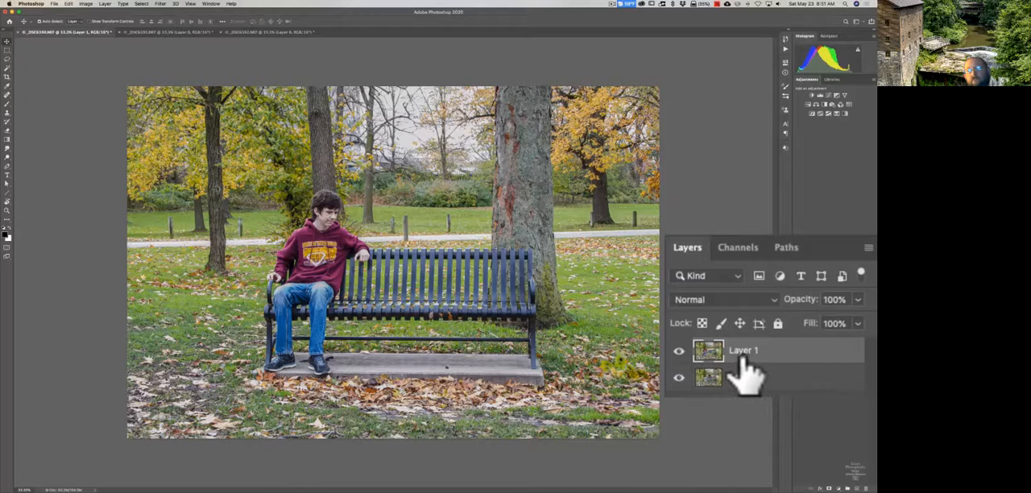
Check the second document's layers, return to the first document, and toggle Layer 1's visibility off and on.
click(149, 32)
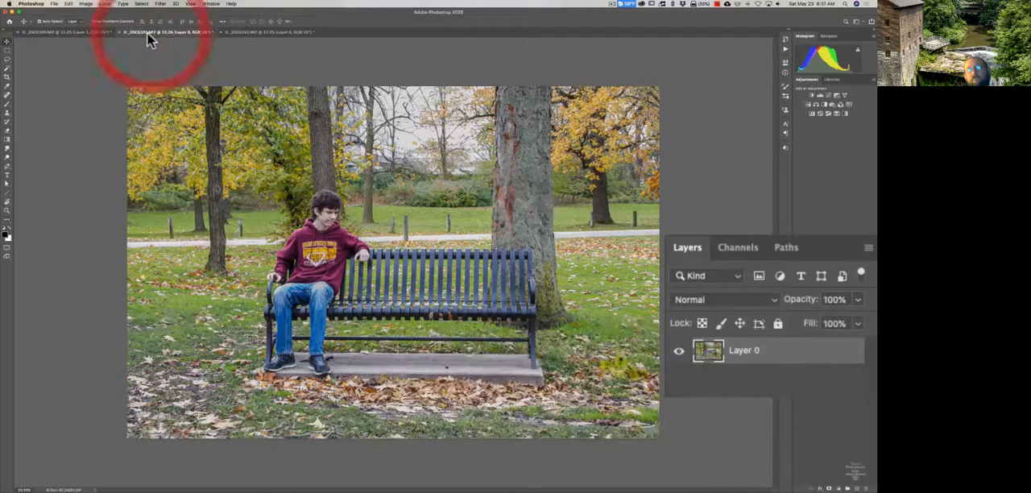
click(98, 33)
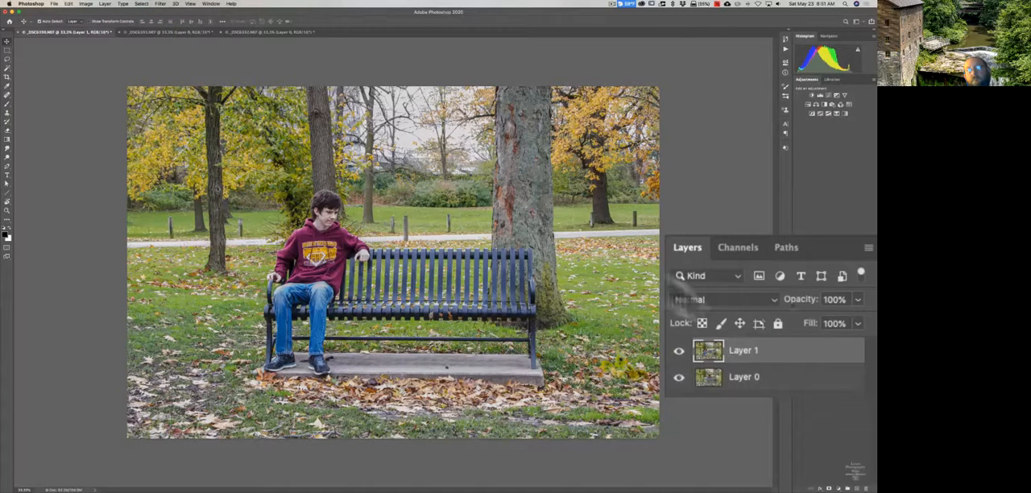
click(678, 352)
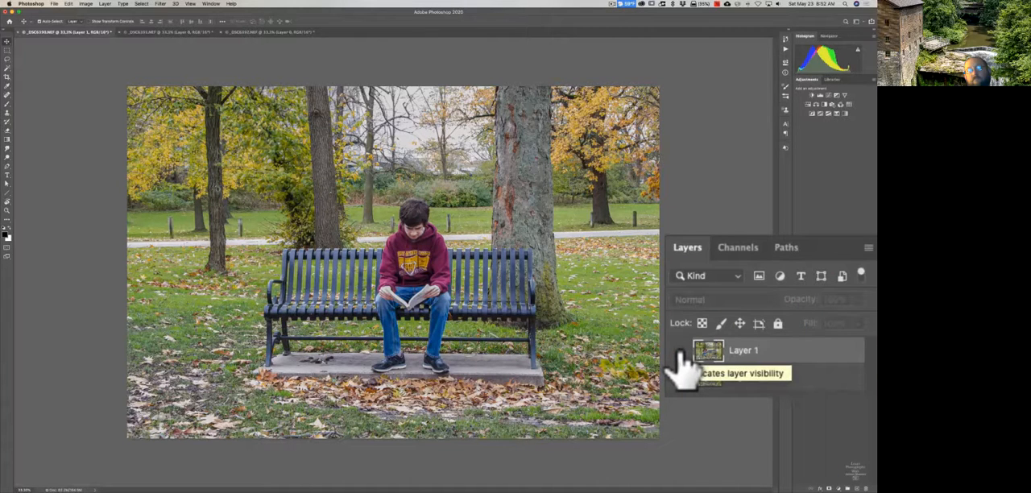
click(679, 351)
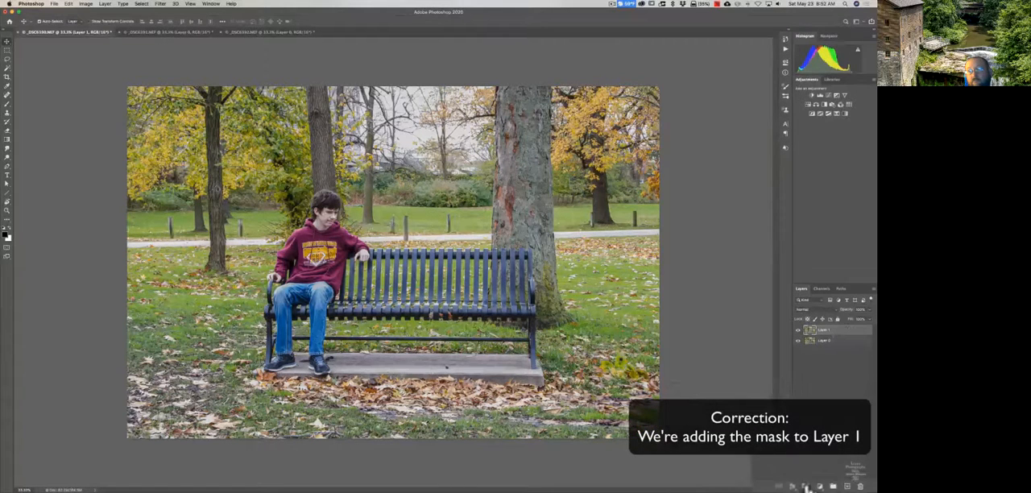
Add a white layer mask to Layer 1 and check it by toggling the layer's visibility off and on.
click(807, 487)
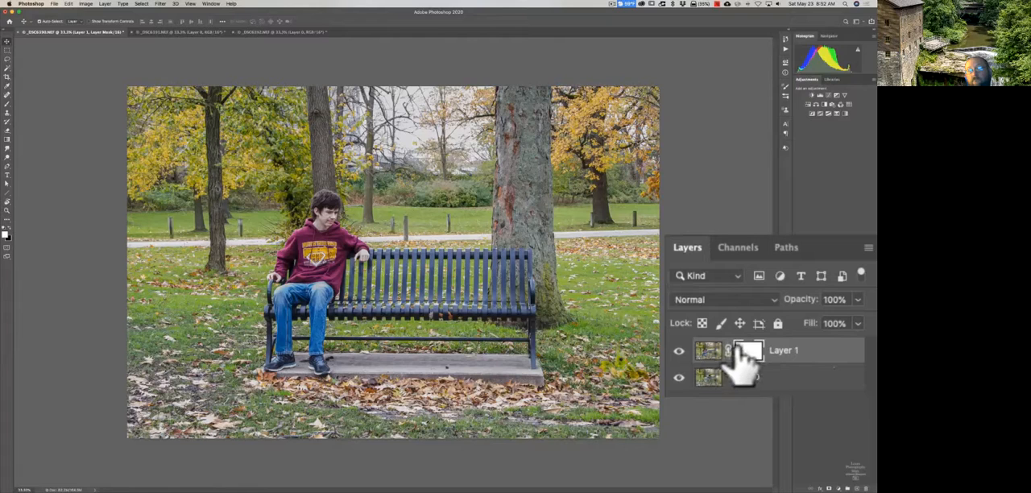
click(679, 351)
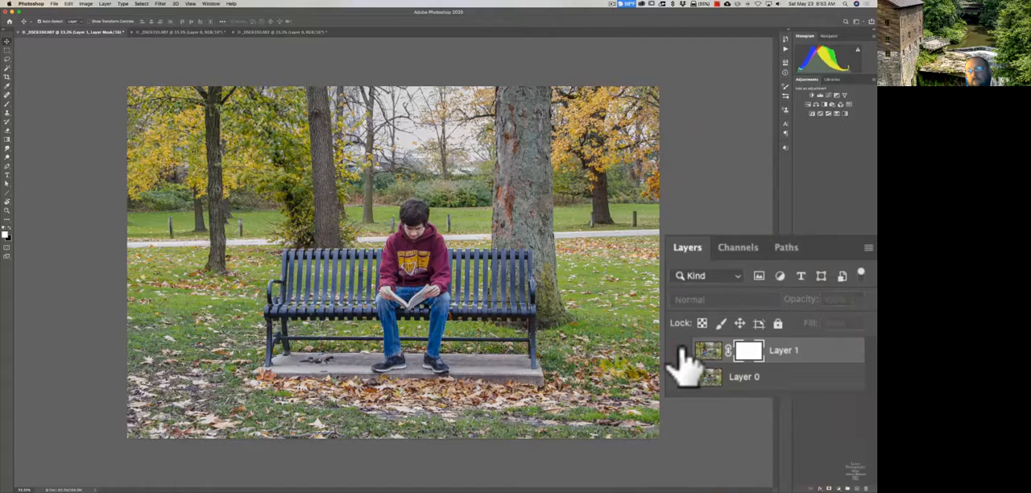
click(679, 350)
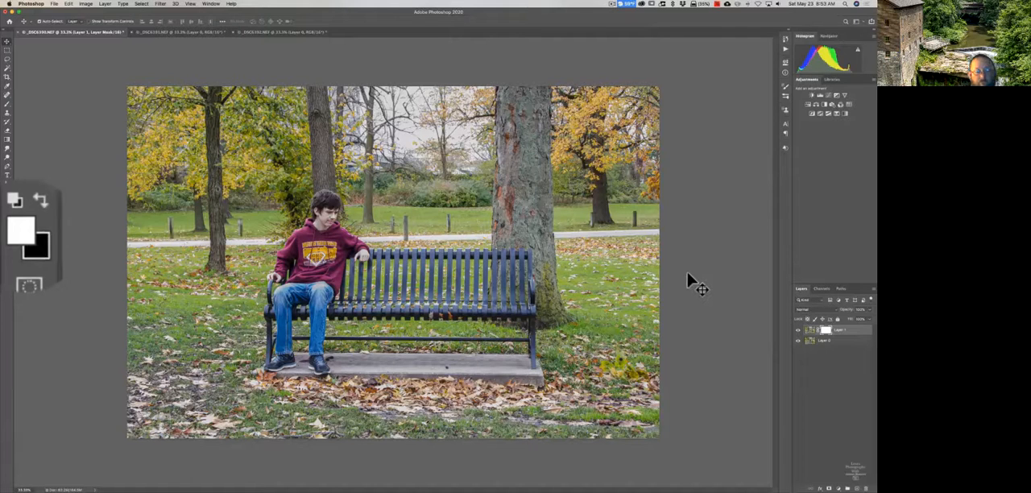
Fill Layer 1's mask with black and toggle the layer's visibility off and on twice to check it.
key(super+BackSpace)
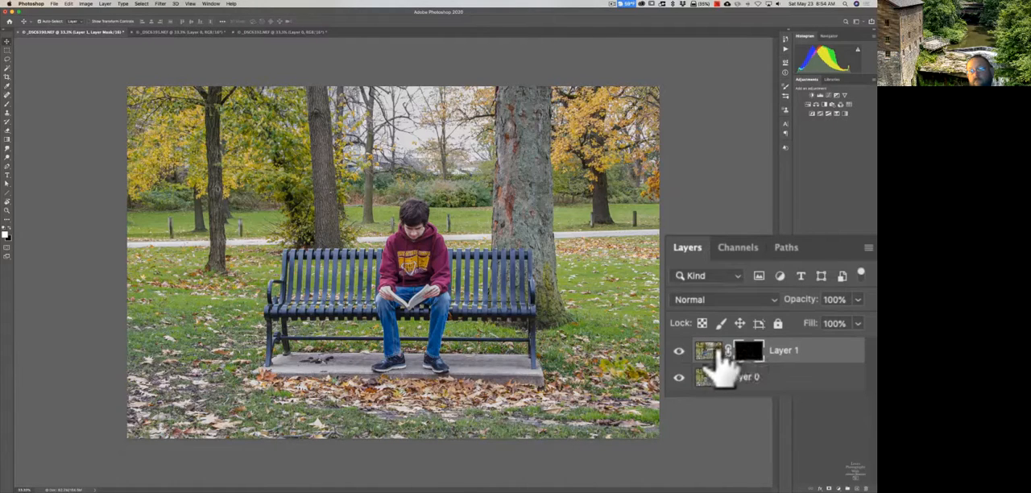
click(680, 351)
click(681, 351)
click(681, 352)
click(680, 352)
Fill Layer 1's mask with 50% Gray in Normal mode at 100% opacity.
click(69, 3)
click(42, 280)
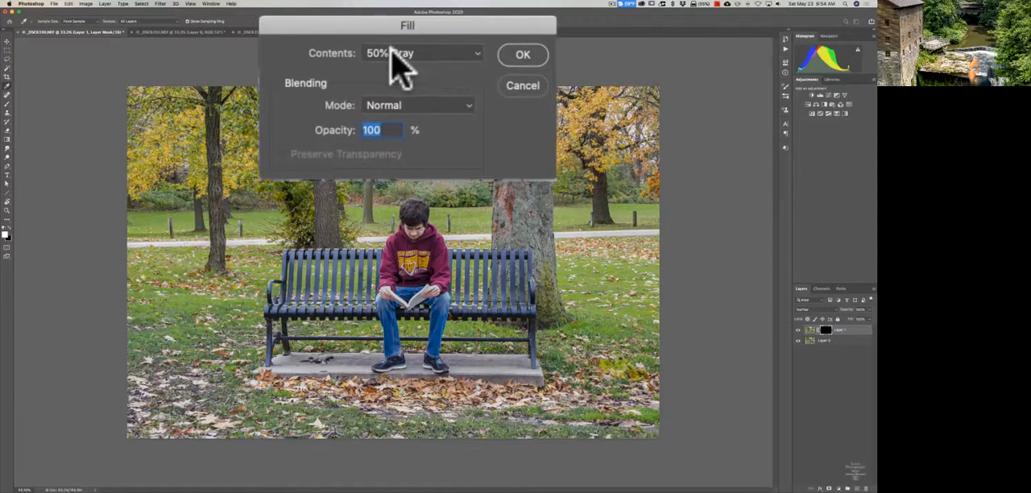
click(477, 54)
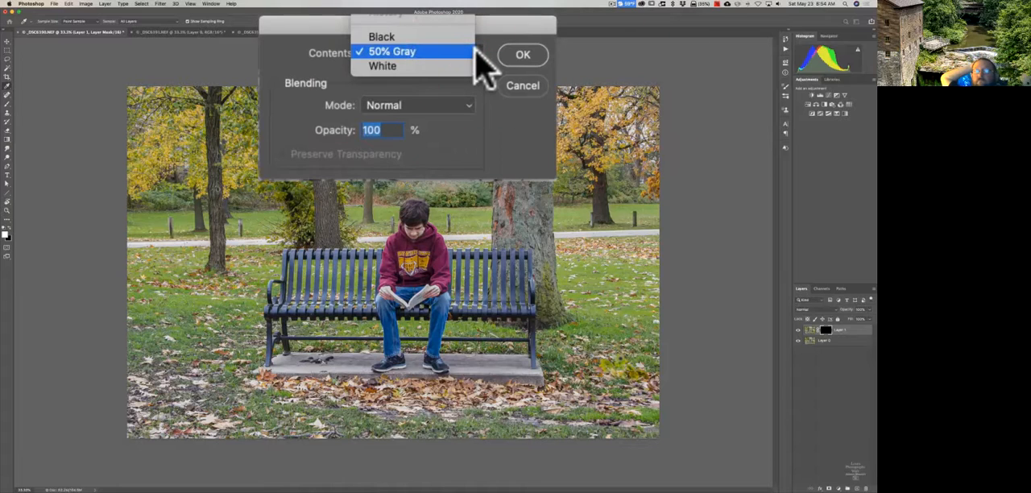
click(474, 50)
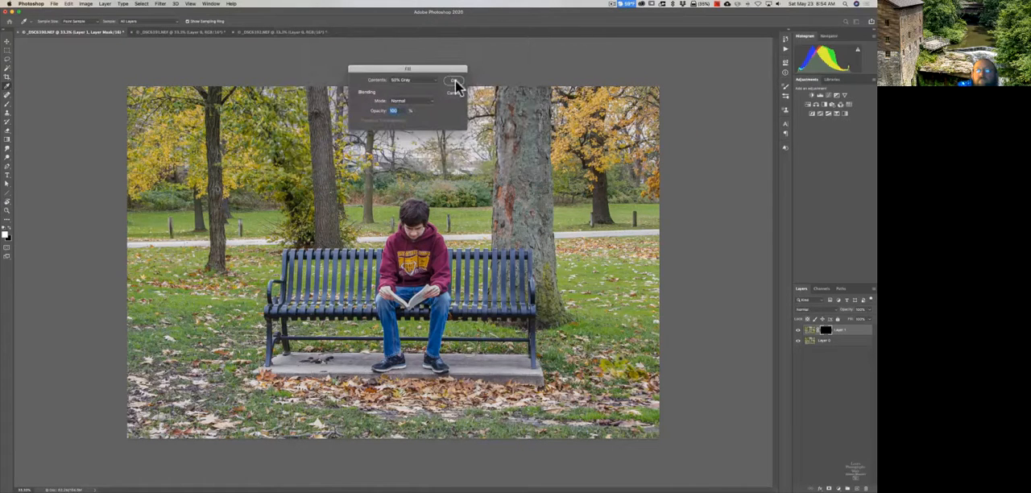
click(454, 84)
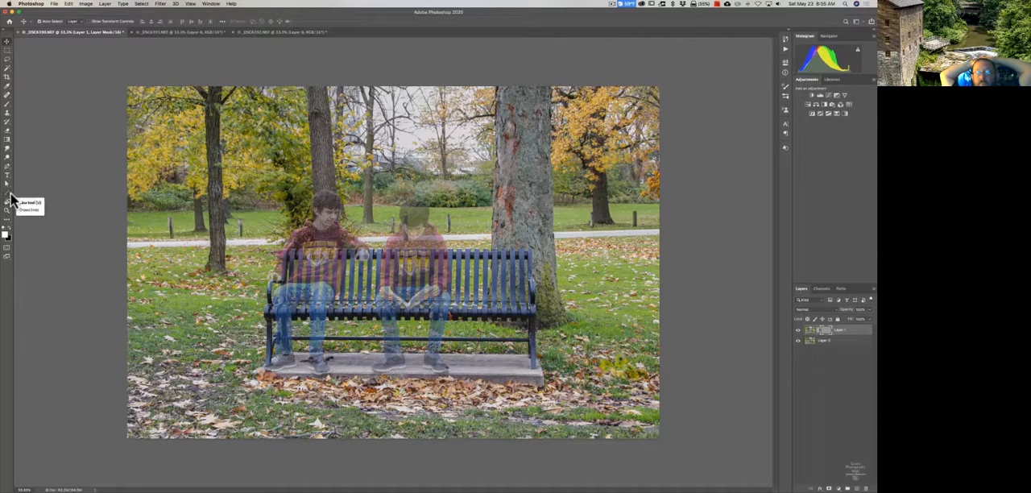
On Layer 1's mask, darken the area over the reading boy's head and shoulders with the Burn tool set to Highlights.
drag(20, 148, 99, 158)
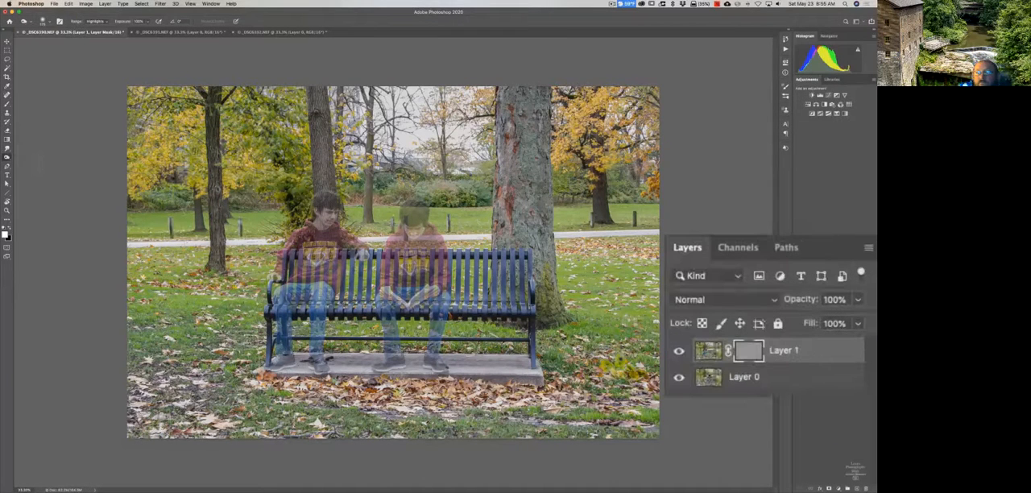
click(711, 379)
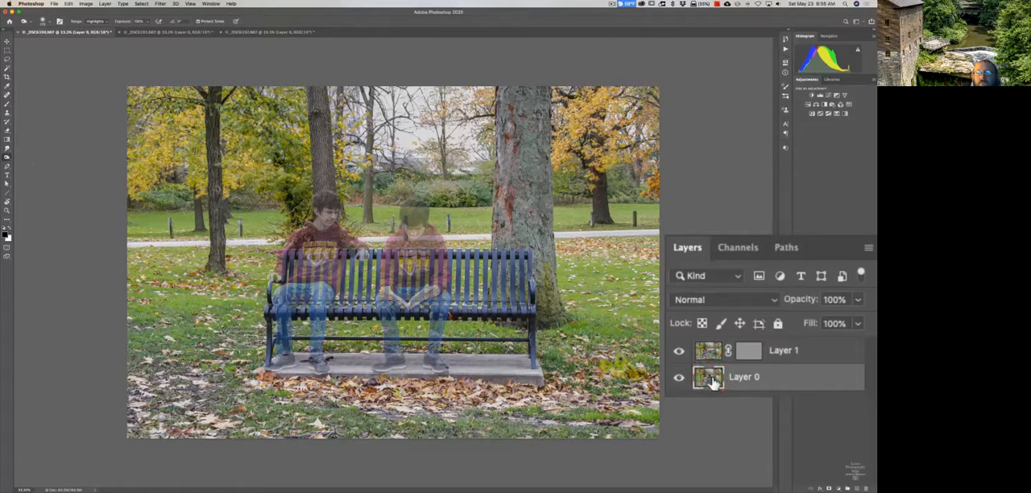
click(707, 354)
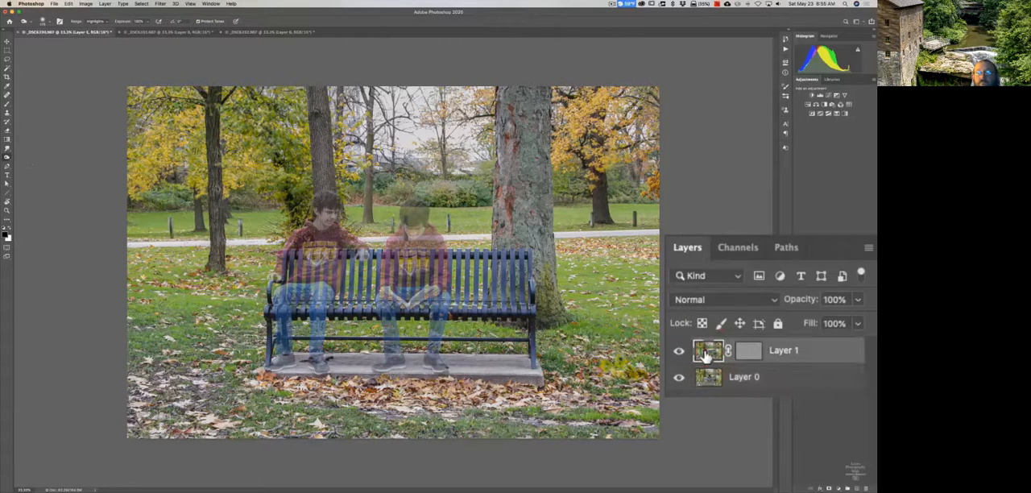
click(748, 353)
click(748, 355)
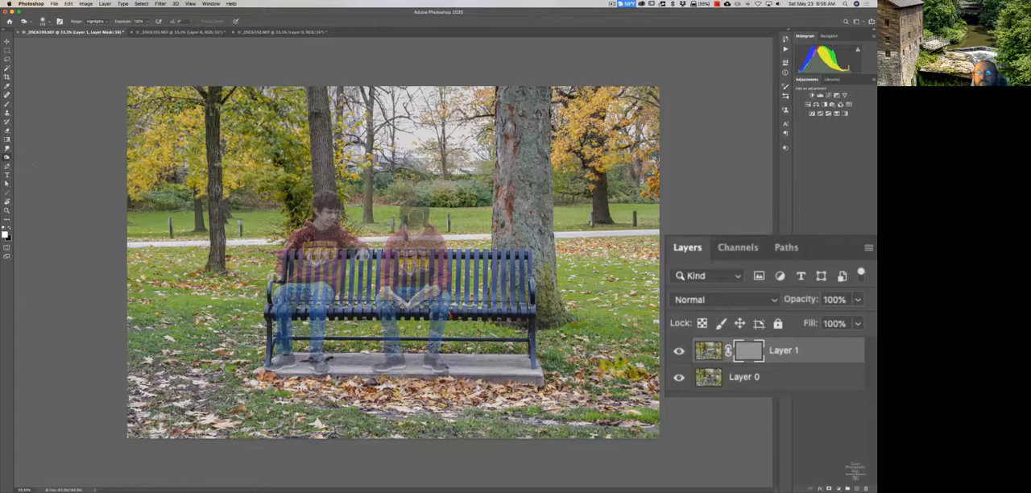
mouse_move(421, 219)
mouse_down()
mouse_move(417, 208)
mouse_move(422, 234)
mouse_move(414, 213)
mouse_move(407, 232)
mouse_move(409, 219)
mouse_move(431, 240)
mouse_move(407, 219)
mouse_move(399, 241)
mouse_move(429, 242)
mouse_move(398, 236)
mouse_move(409, 216)
mouse_move(437, 240)
mouse_move(400, 244)
mouse_move(423, 224)
mouse_move(417, 211)
mouse_move(400, 241)
mouse_move(441, 249)
mouse_up()
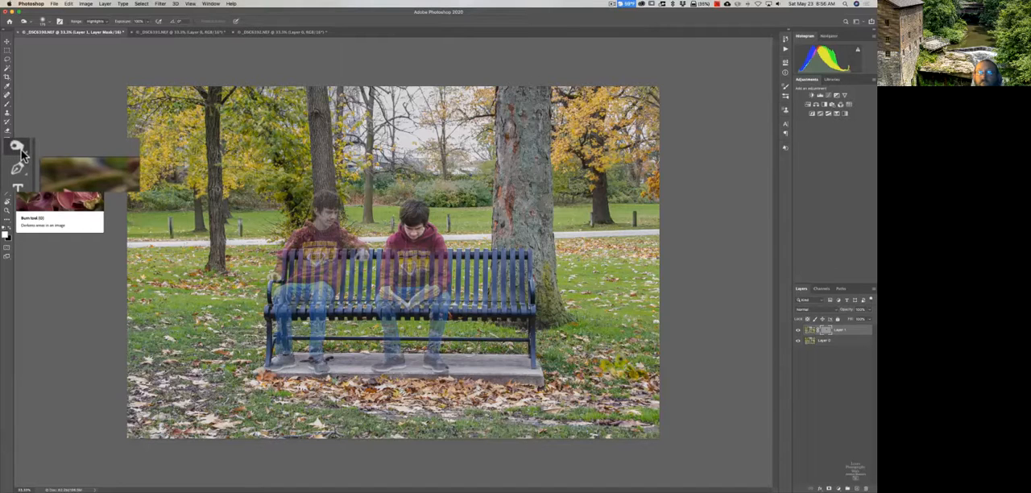
Lighten Layer 1's mask over the head and upper body of the boy at the bench's end with the Dodge tool set to Shadows.
click(22, 154)
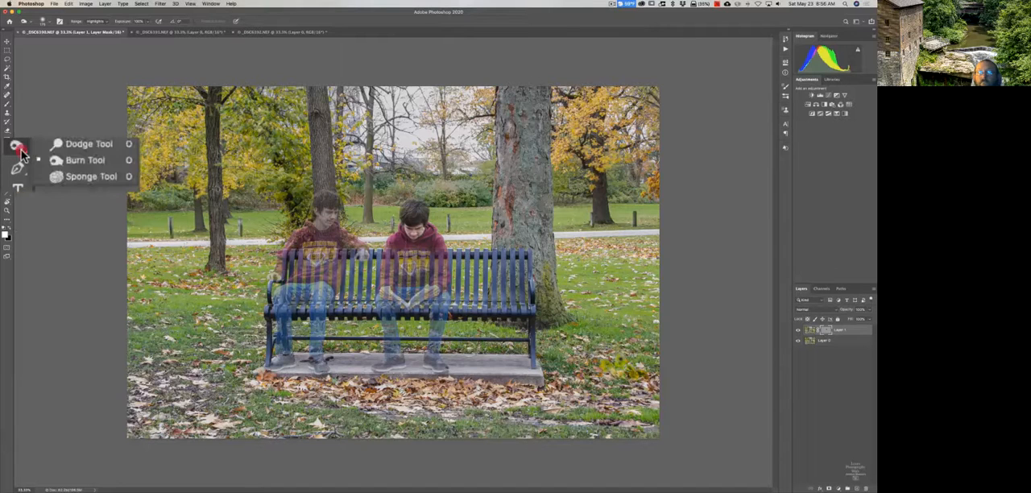
click(78, 145)
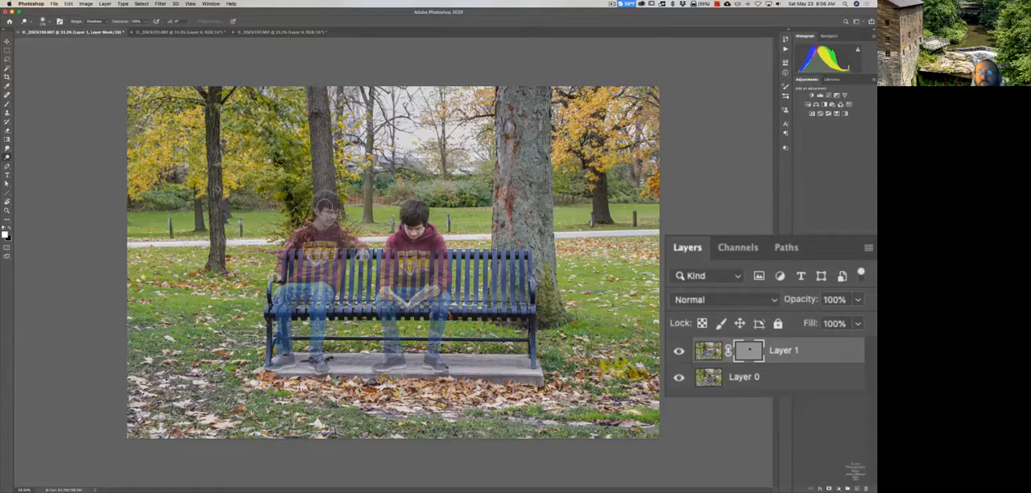
mouse_move(327, 203)
mouse_down()
mouse_move(318, 213)
mouse_move(332, 218)
mouse_move(309, 230)
mouse_move(333, 207)
mouse_move(309, 231)
mouse_move(334, 234)
mouse_move(335, 221)
mouse_move(309, 223)
mouse_up()
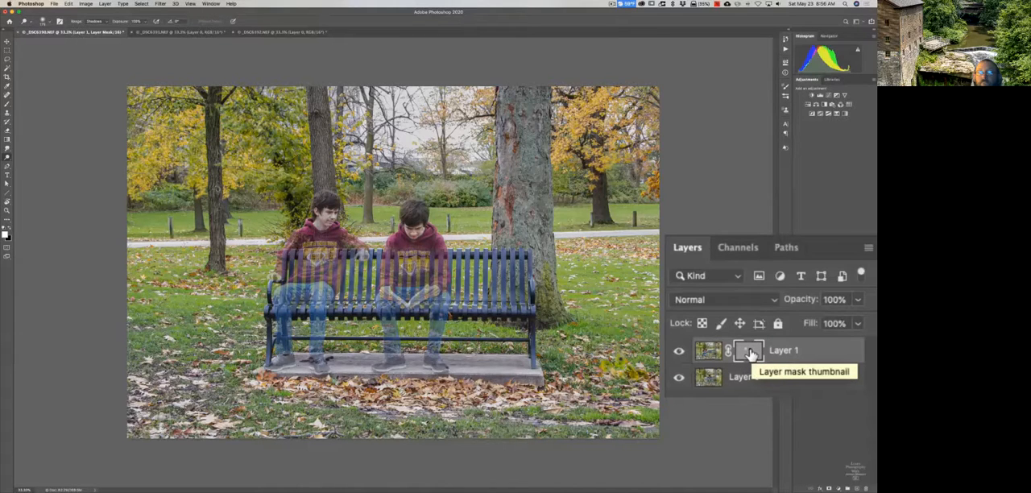
Display Layer 1's mask on its own, return to the composite image, and toggle Layer 1's visibility off and on twice.
key(alt)
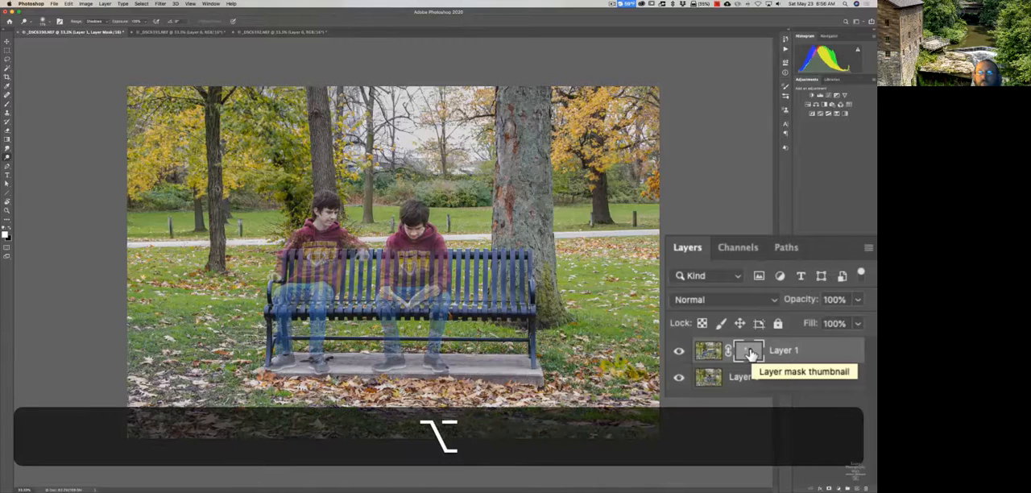
alt+click(750, 353)
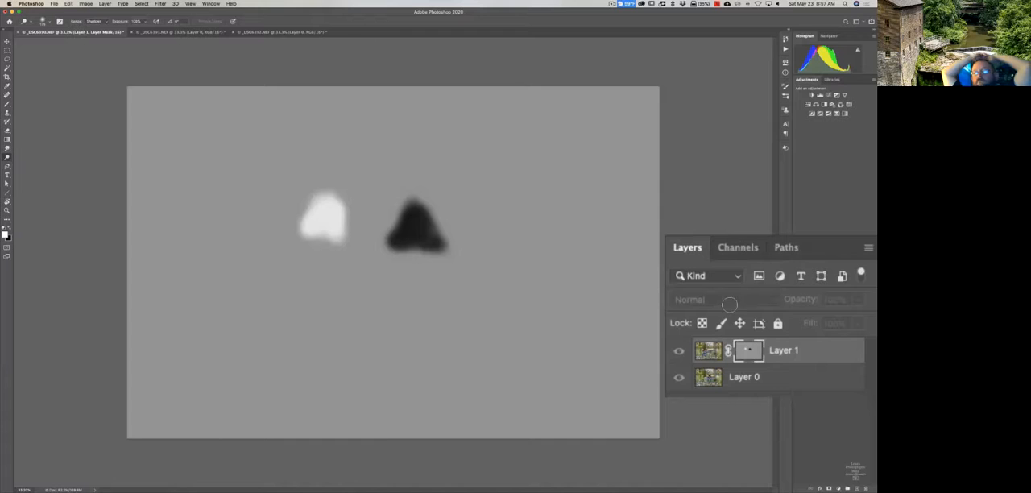
key(alt)
alt+click(749, 352)
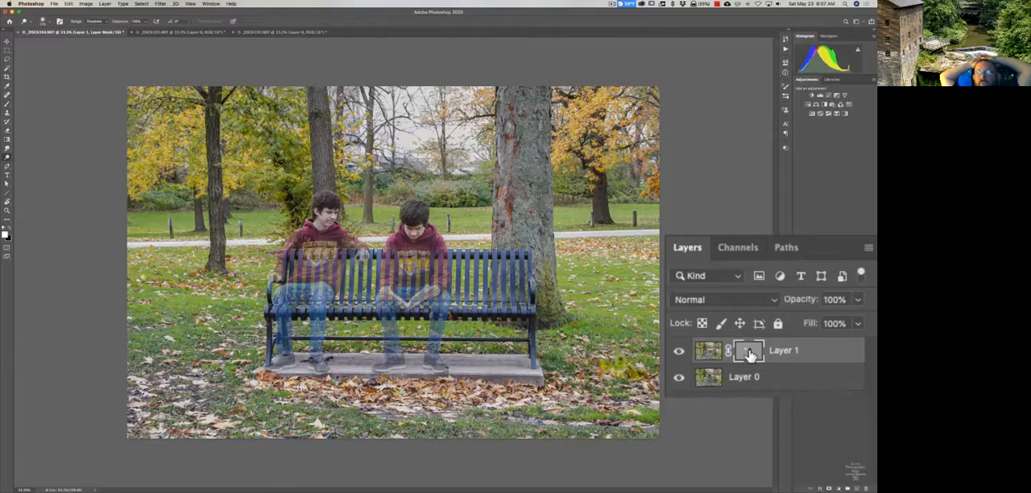
click(678, 351)
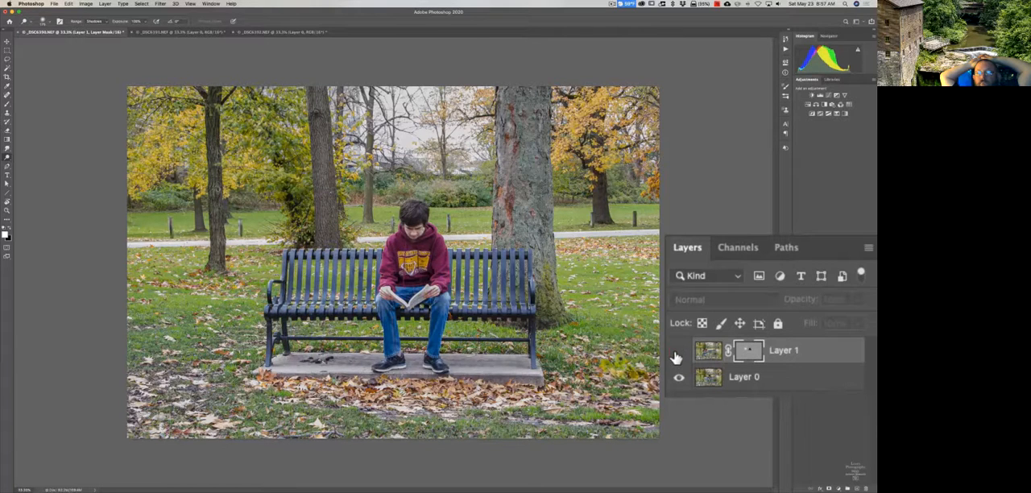
click(677, 353)
click(675, 353)
click(680, 354)
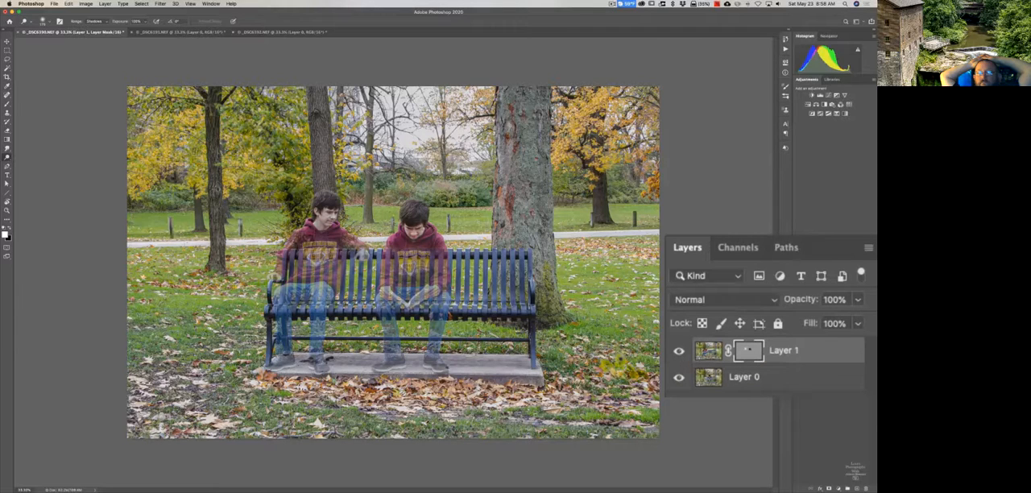
Show the third bench photo, leave the full-screen tutorial, and minimise the browser to return to the lighthouse photo in Photoshop.
click(263, 35)
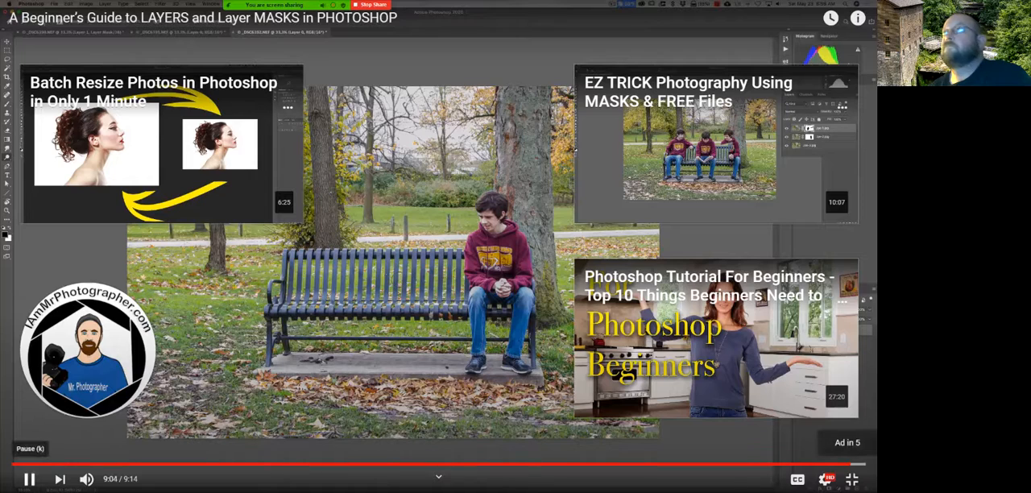
key(Escape)
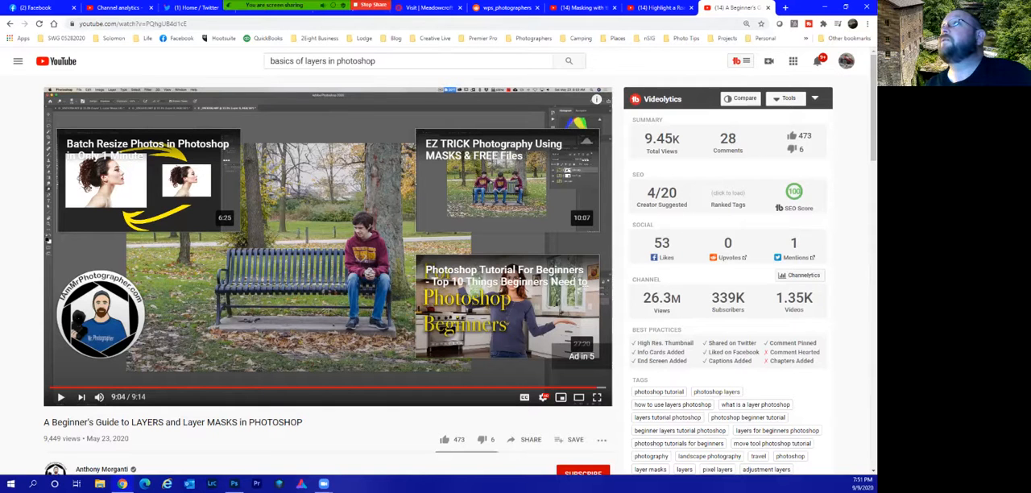
click(825, 6)
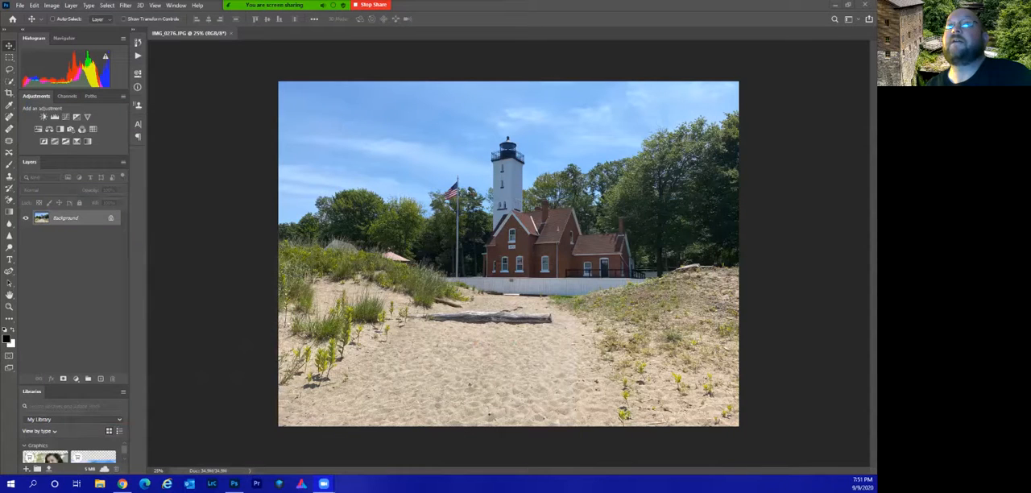
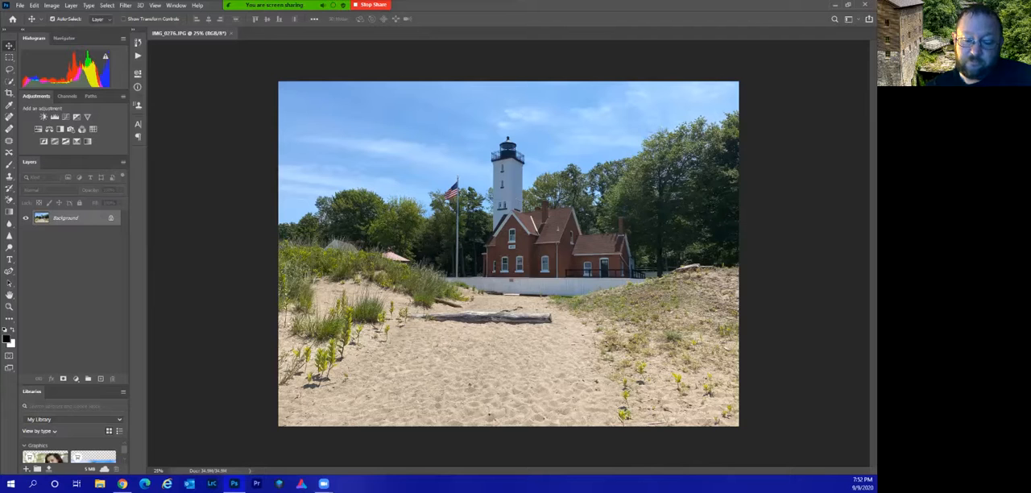
Apply a Levels adjustment directly to the lighthouse photo with black input 13 and midtones 0.55.
key(ctrl+l)
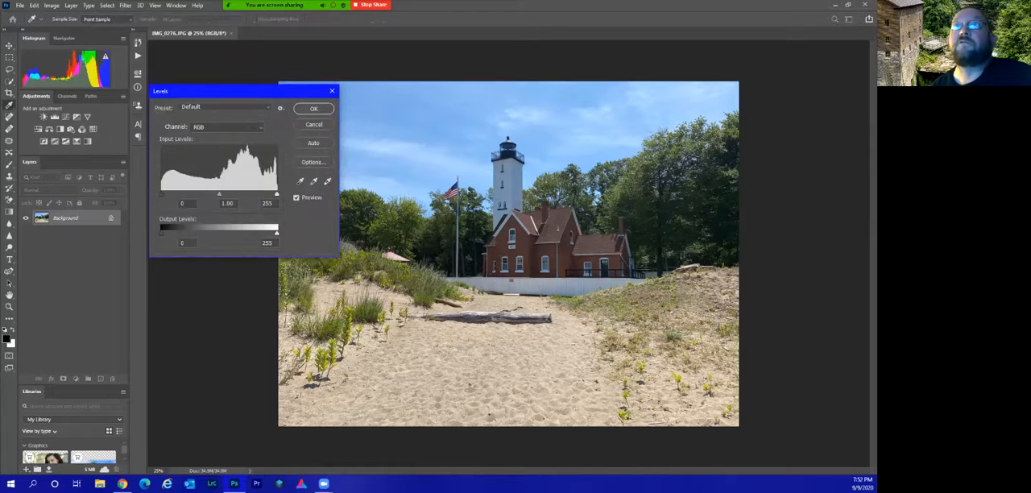
drag(266, 90, 208, 112)
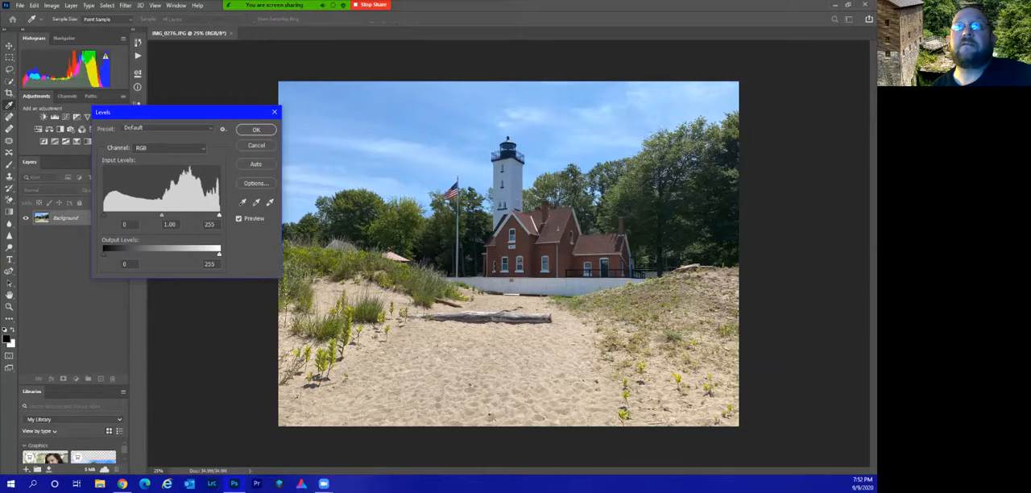
drag(161, 215, 183, 215)
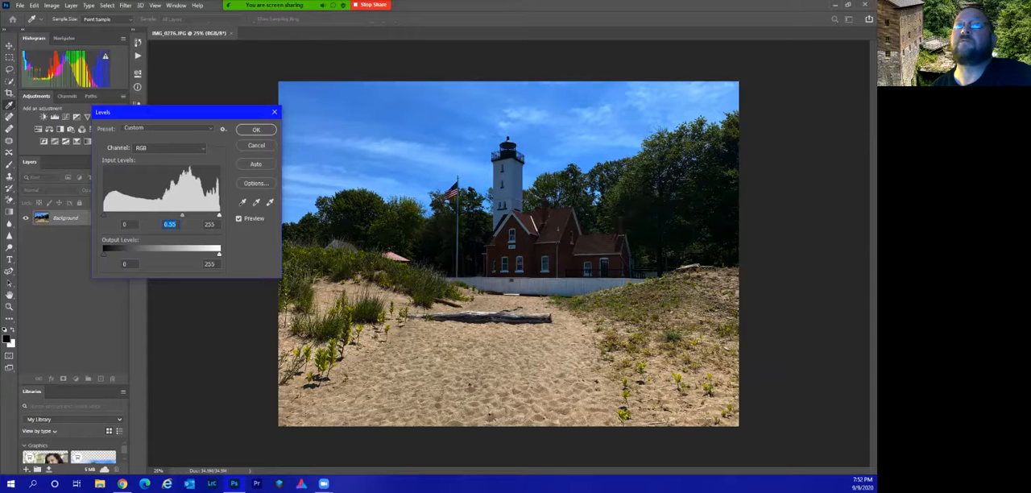
drag(104, 215, 109, 215)
drag(186, 112, 311, 107)
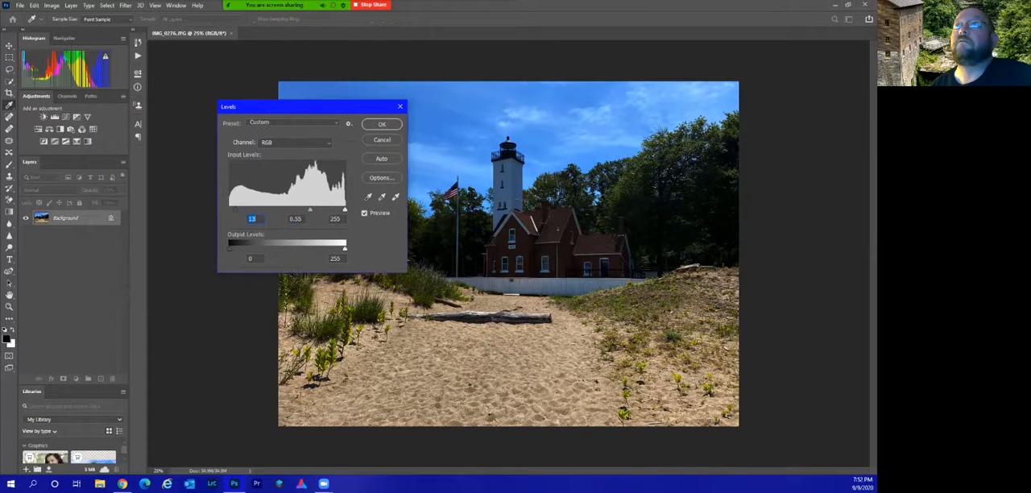
key(Return)
key(v)
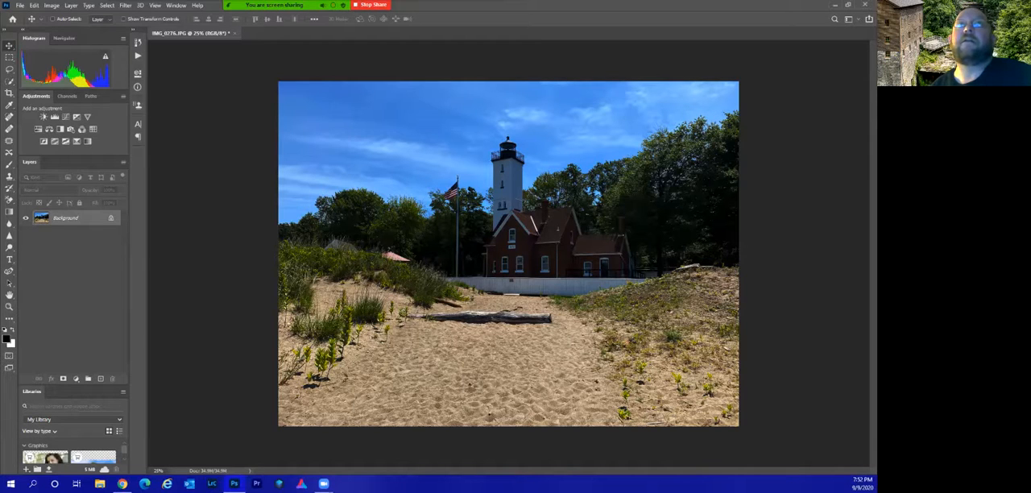
Apply a Hue/Saturation adjustment directly to the photo with hue +55 and saturation +57.
click(51, 5)
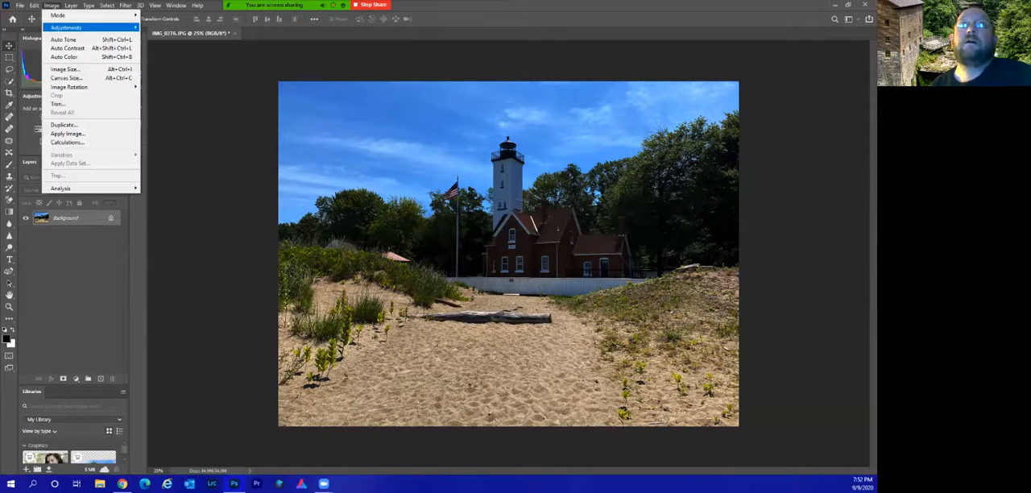
mouse_move(88, 27)
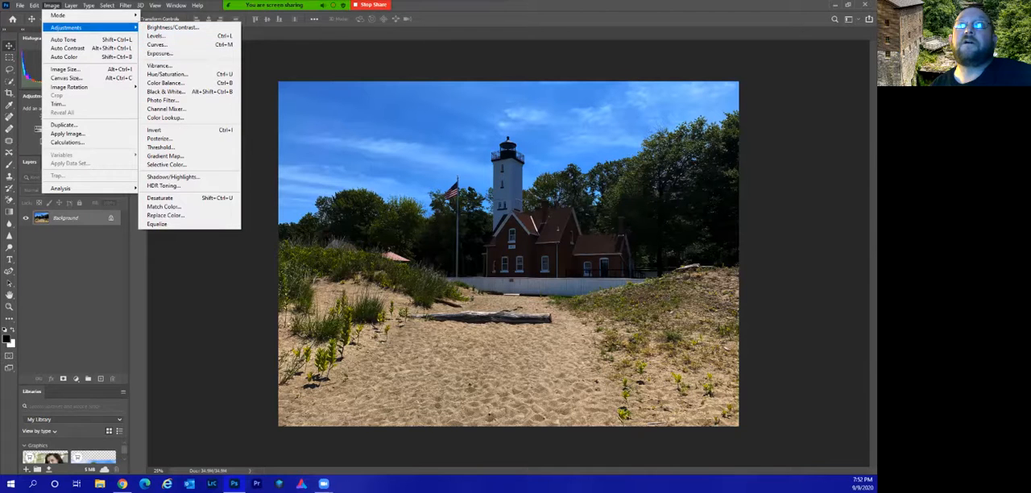
click(167, 74)
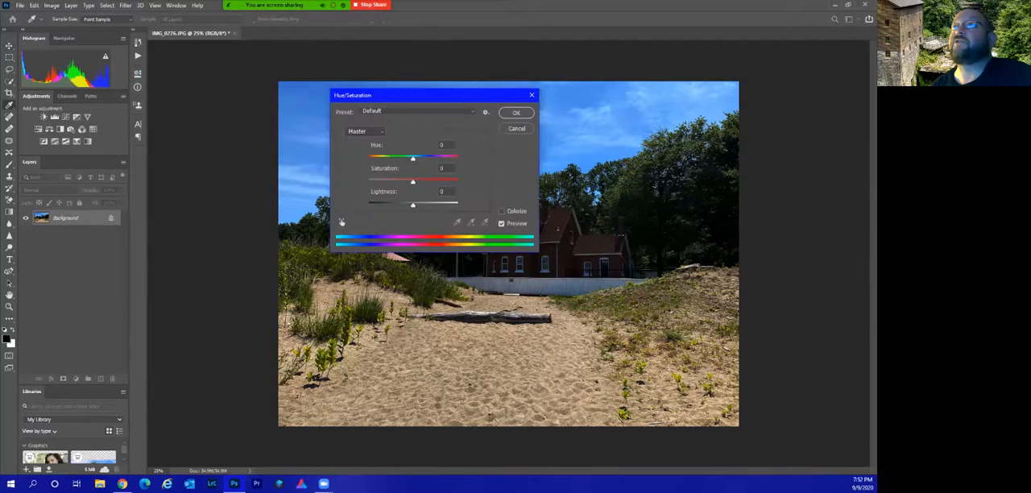
drag(413, 159, 440, 182)
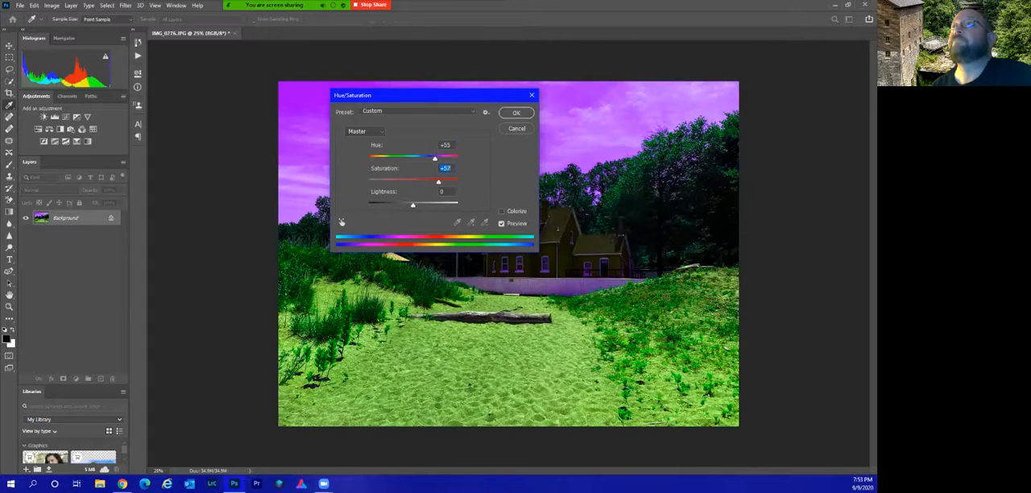
click(516, 112)
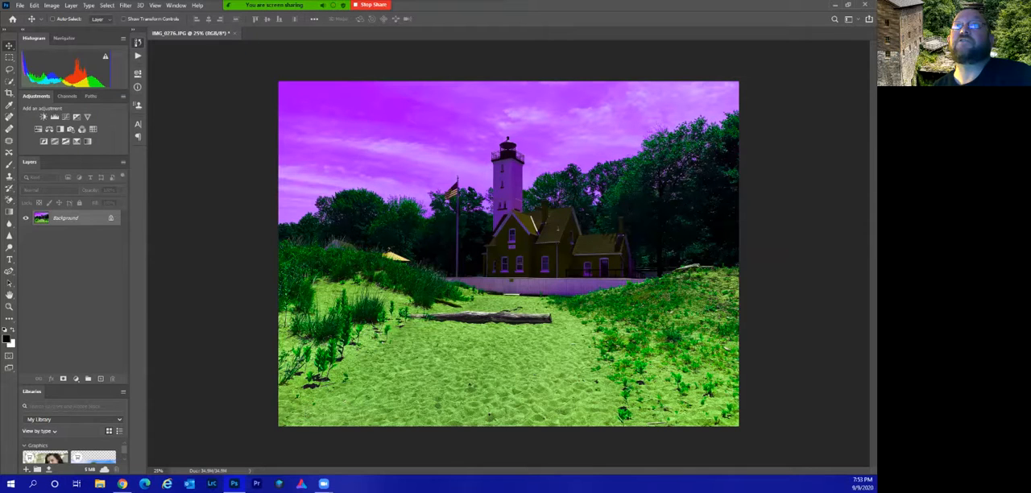
Revert the photo to its original opening snapshot in the history, undoing the direct Levels and Hue/Saturation edits.
click(138, 56)
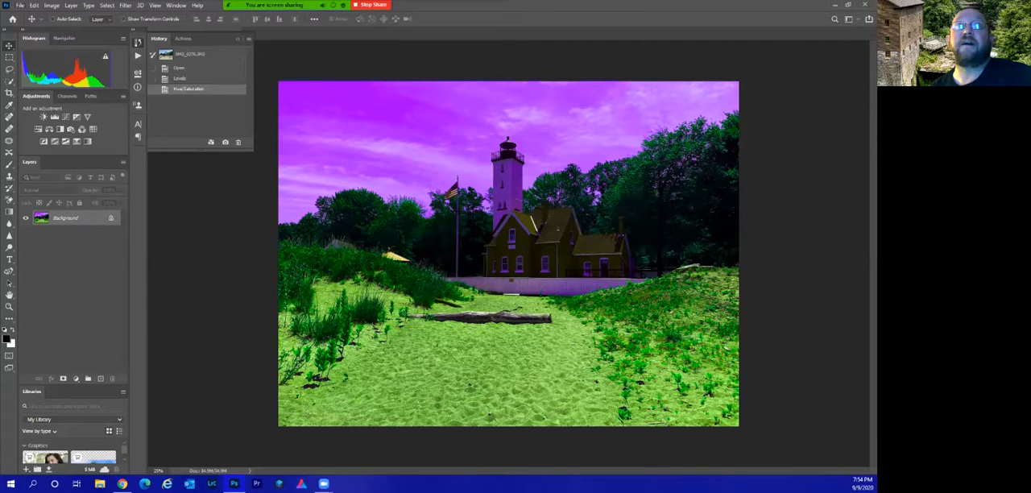
click(20, 5)
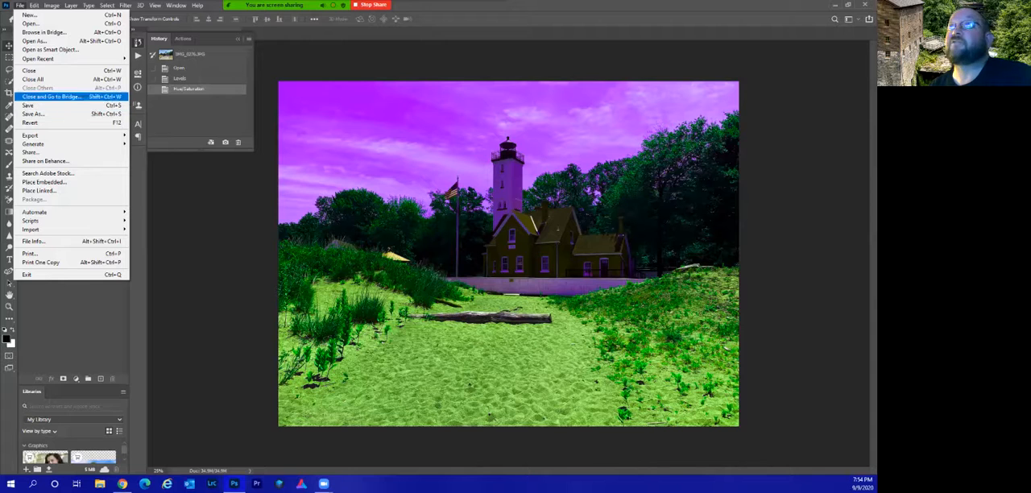
key(Escape)
click(191, 54)
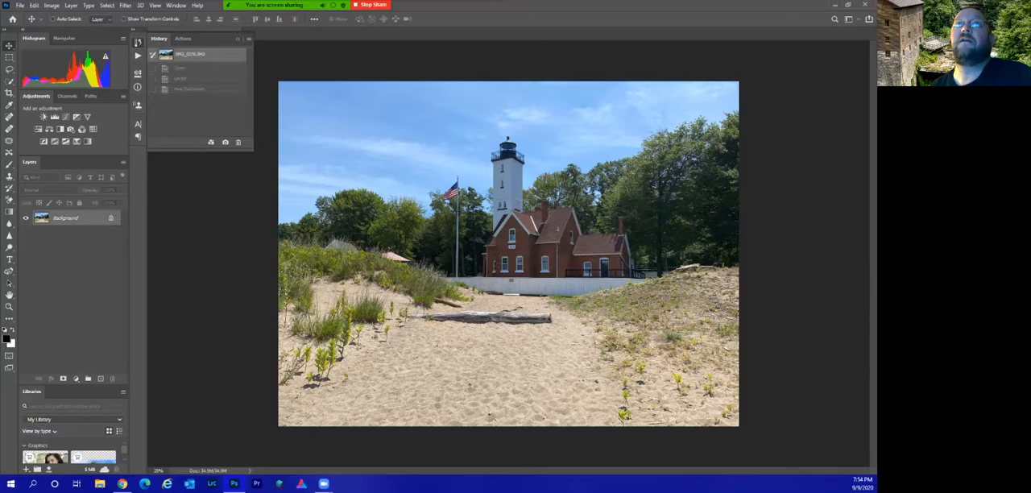
click(238, 39)
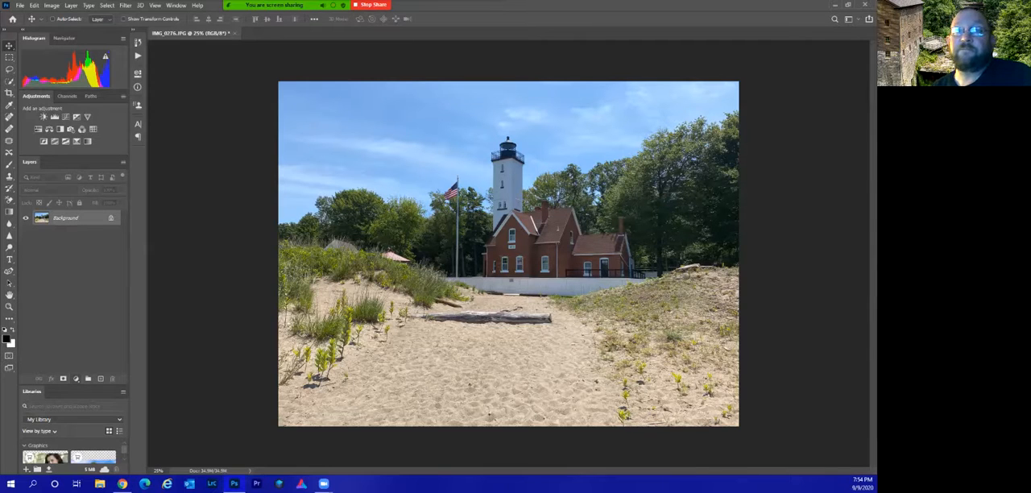
Add a Levels adjustment layer above the Background with white input 240 and midtones 1.11.
click(76, 378)
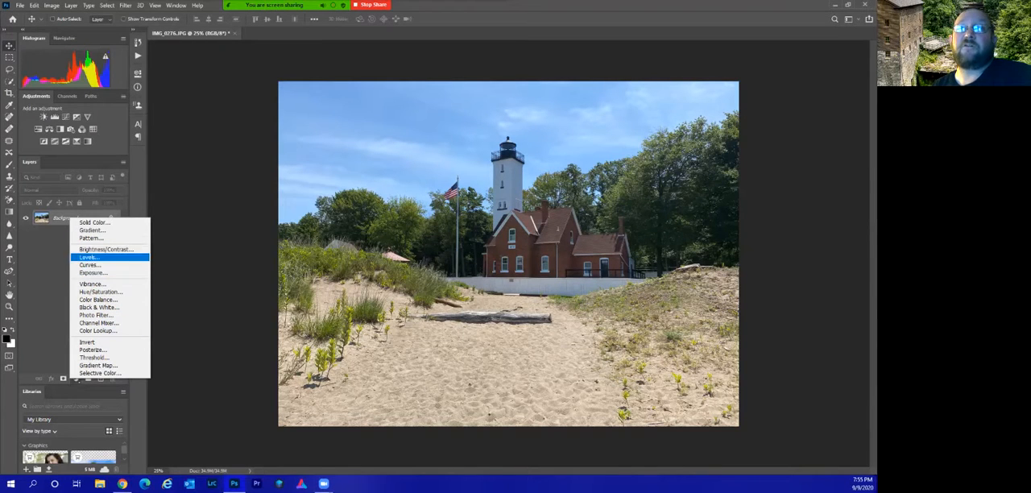
click(96, 257)
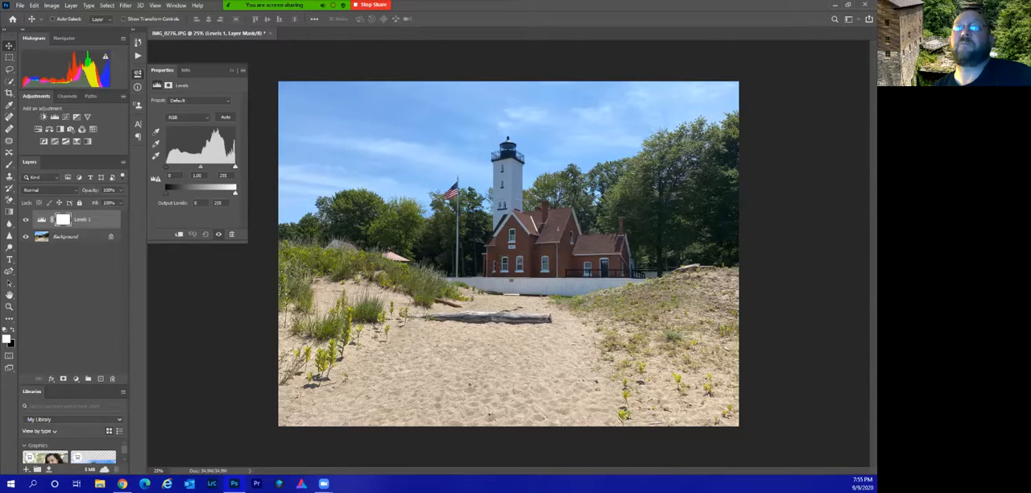
drag(235, 167, 231, 167)
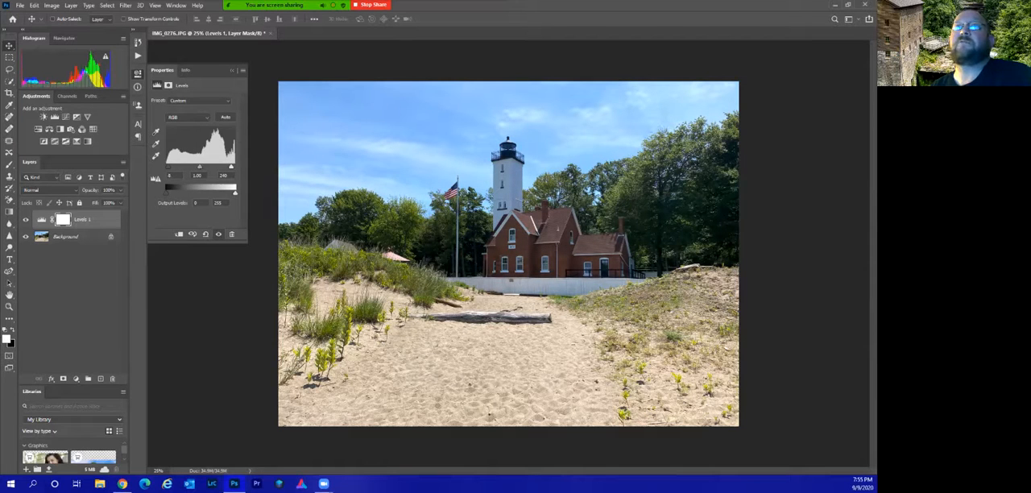
drag(200, 167, 197, 166)
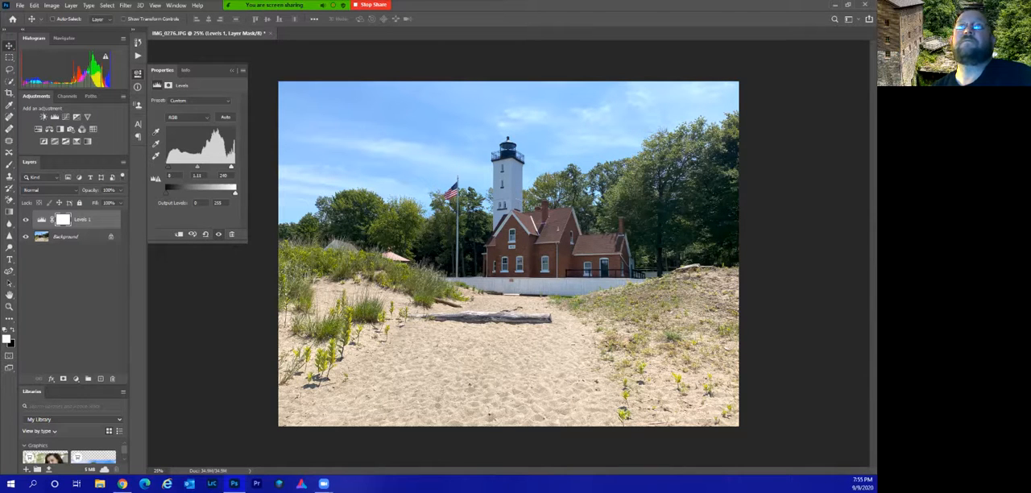
click(232, 70)
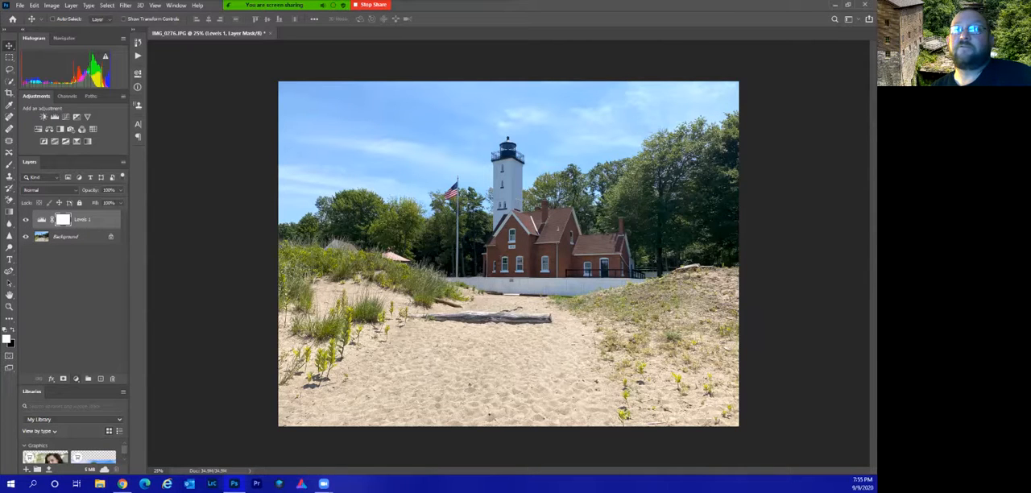
Add a Brightness/Contrast adjustment layer above Levels with brightness about -26 and contrast 40.
click(76, 377)
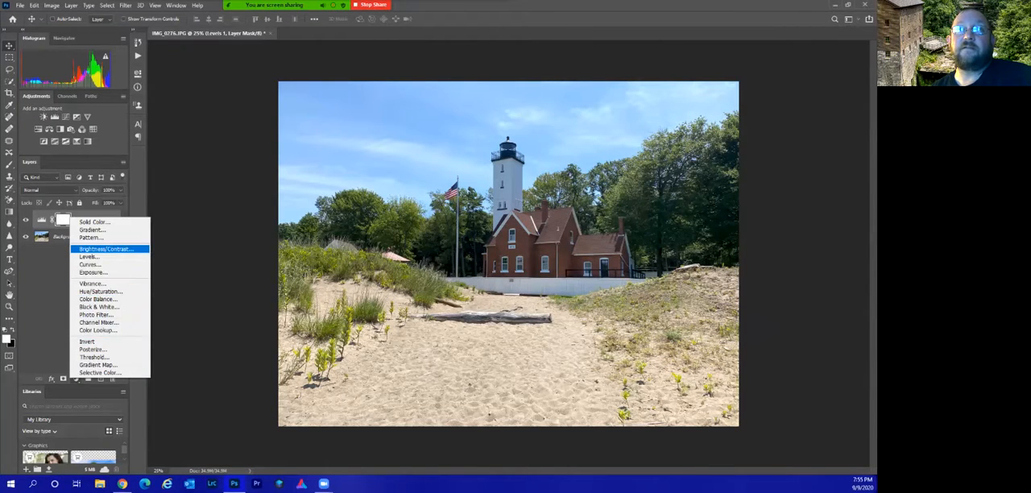
click(105, 249)
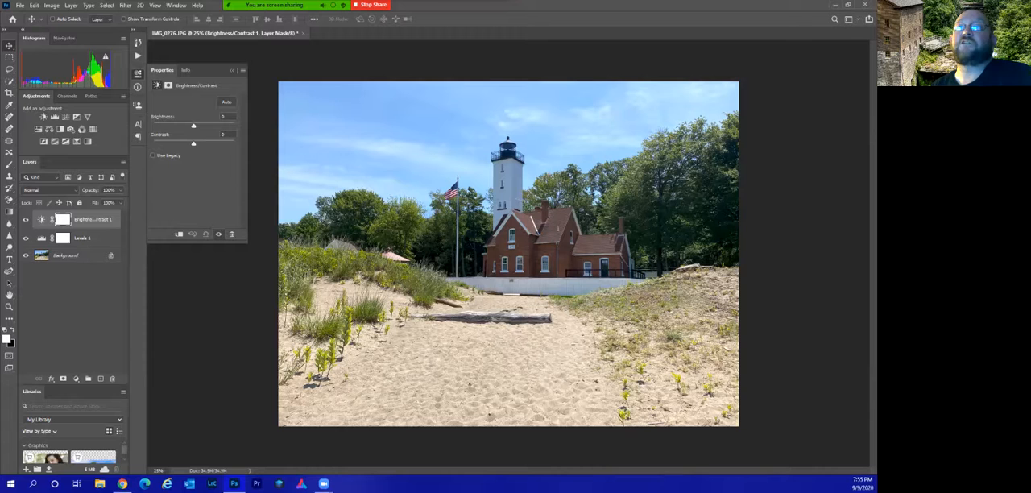
drag(193, 144, 187, 125)
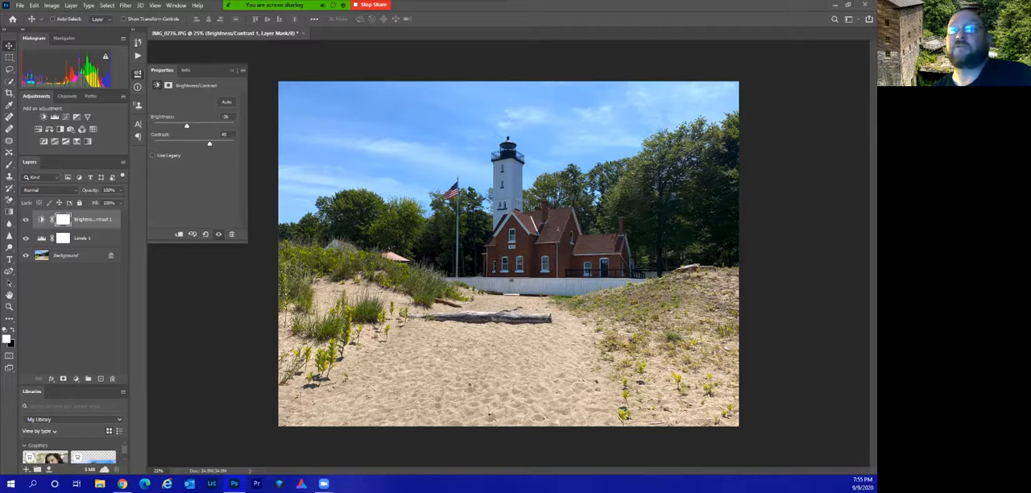
click(232, 70)
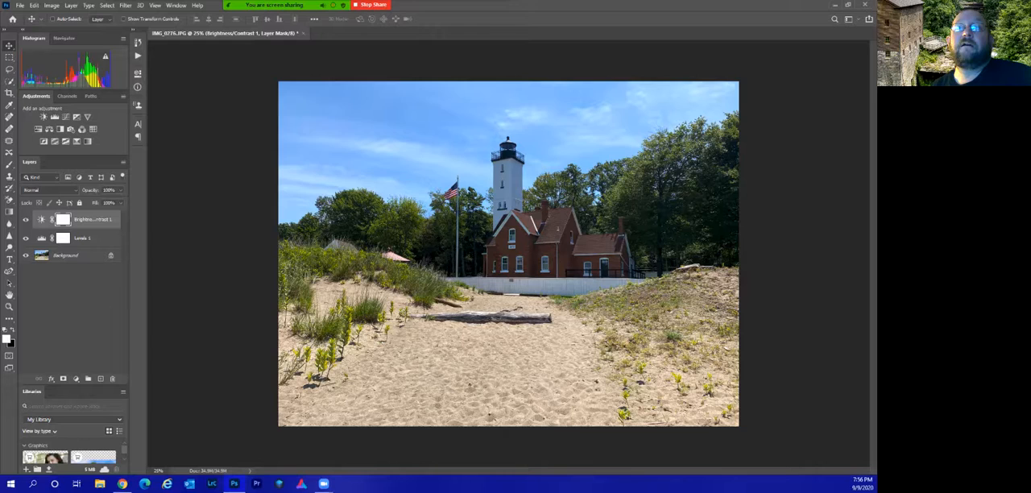
Hide the Levels and Brightness/Contrast adjustment layers to compare with the original photo, and show both again.
click(25, 238)
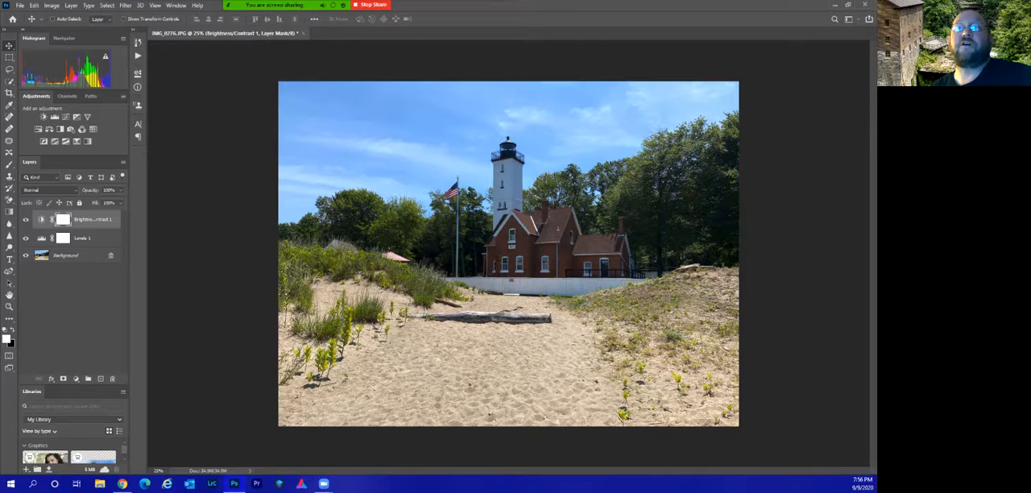
click(26, 220)
click(26, 239)
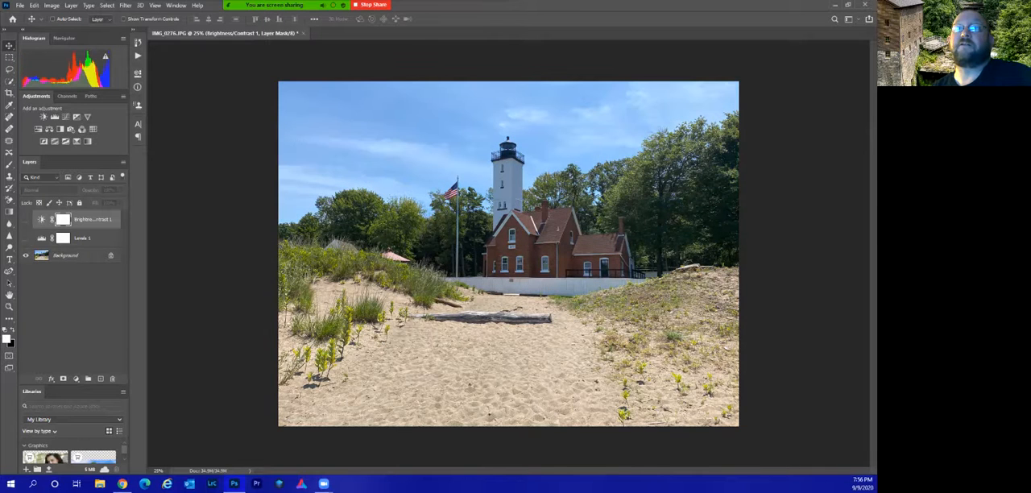
click(26, 238)
click(26, 219)
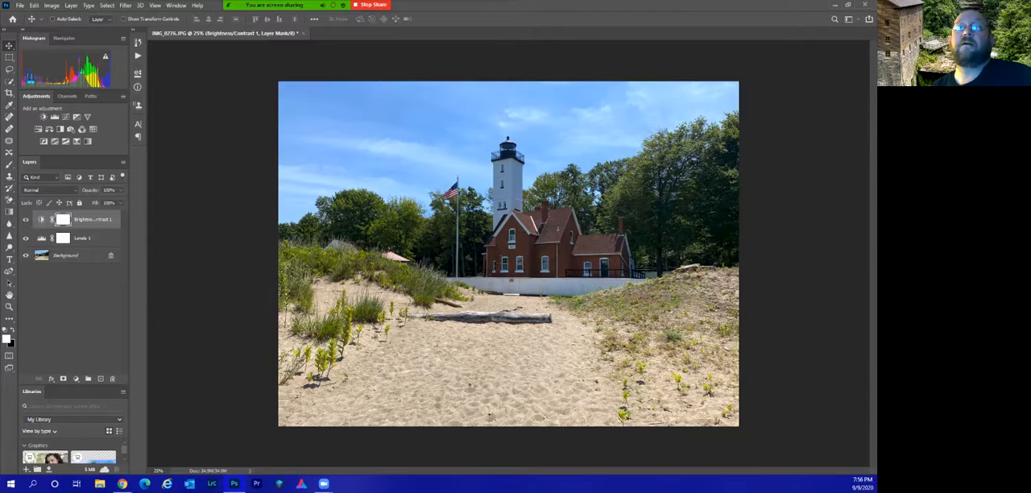
Review the Levels layer's settings, hiding the Brightness/Contrast layer to see Levels alone and showing it again.
click(83, 238)
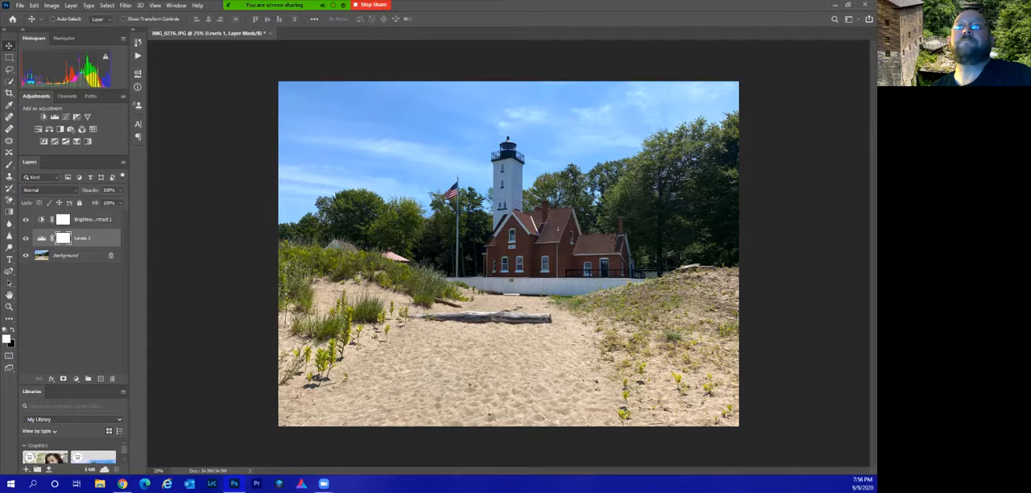
click(138, 74)
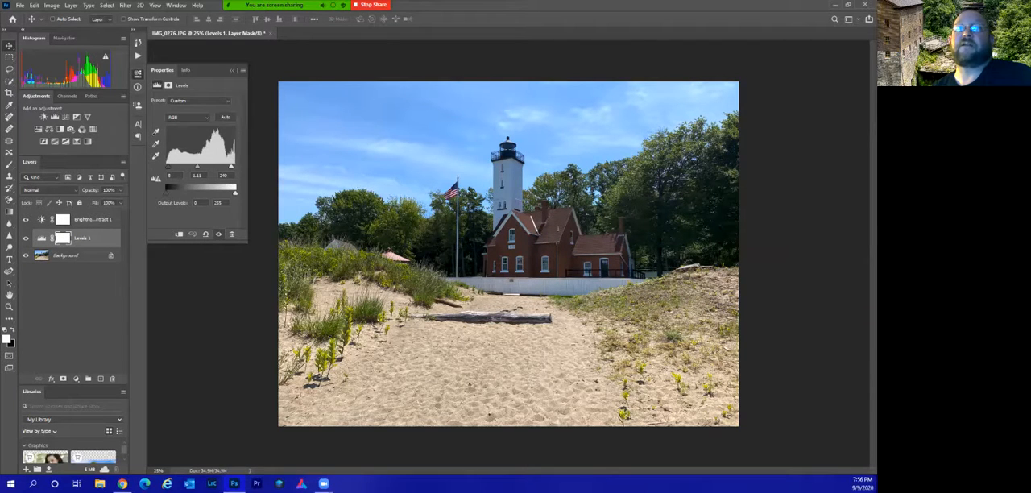
click(25, 219)
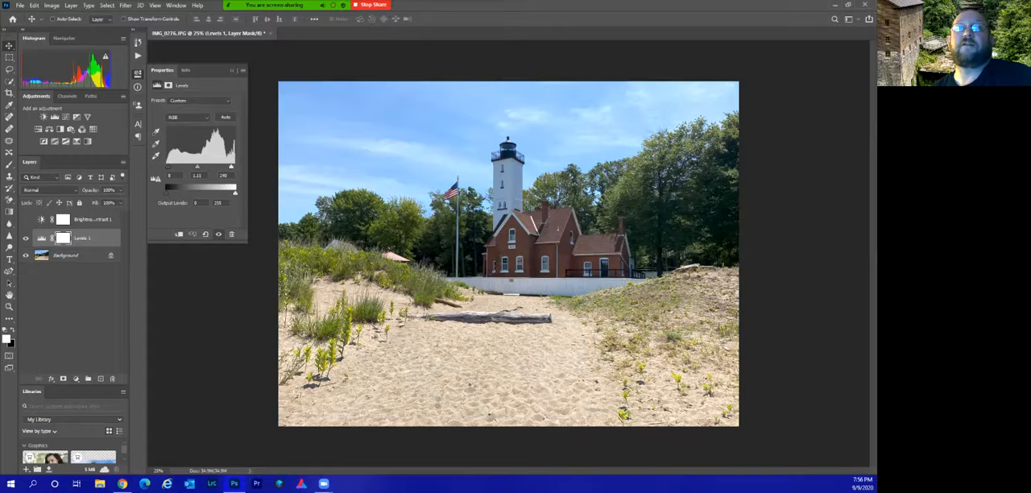
click(42, 239)
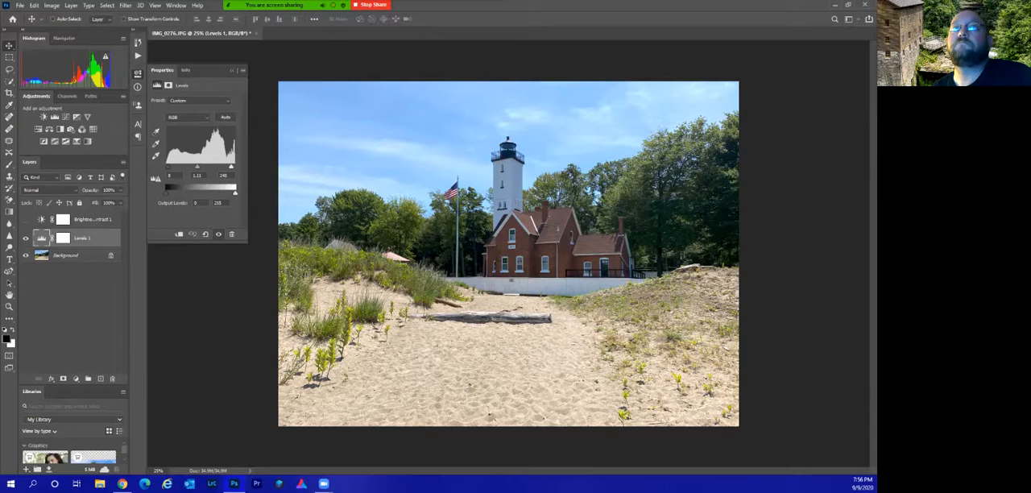
click(25, 220)
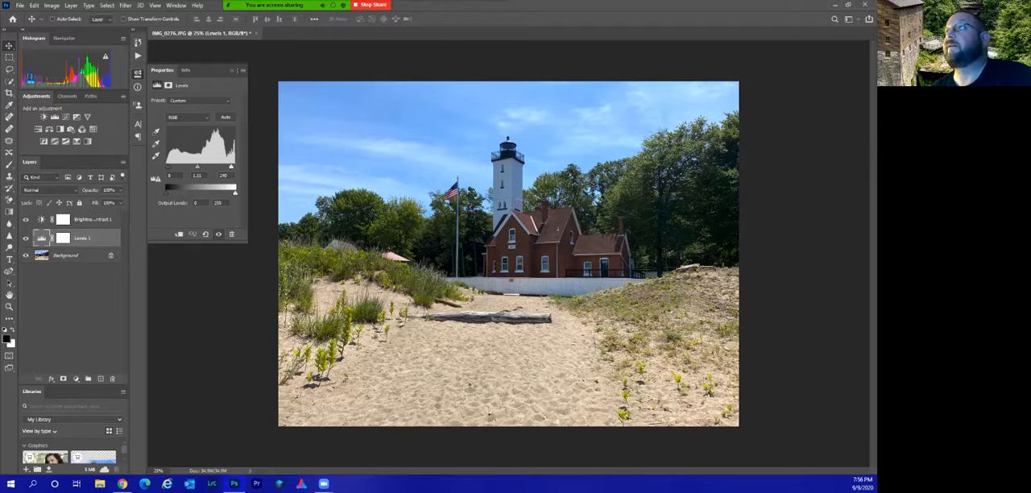
Set the Brightness/Contrast layer to brightness about -102 and contrast 100, and delete that adjustment layer.
click(92, 219)
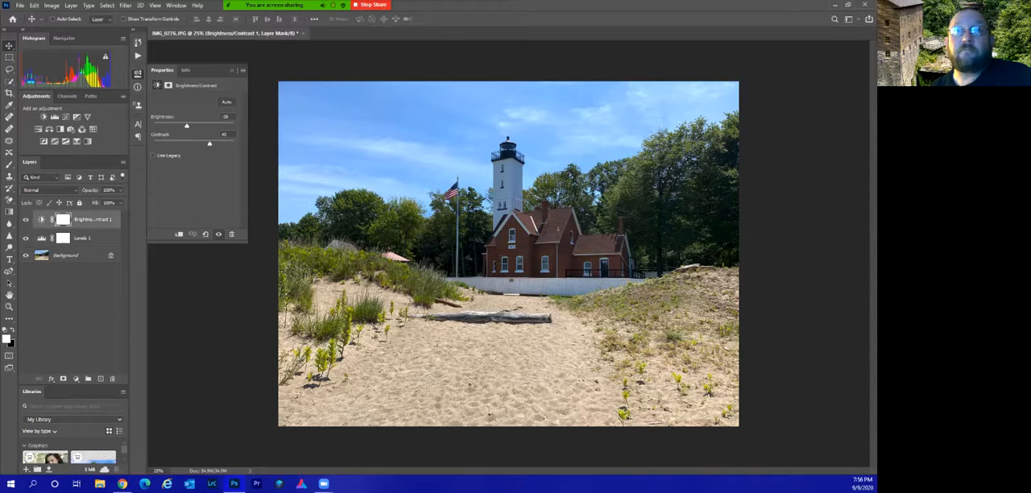
drag(186, 126, 234, 143)
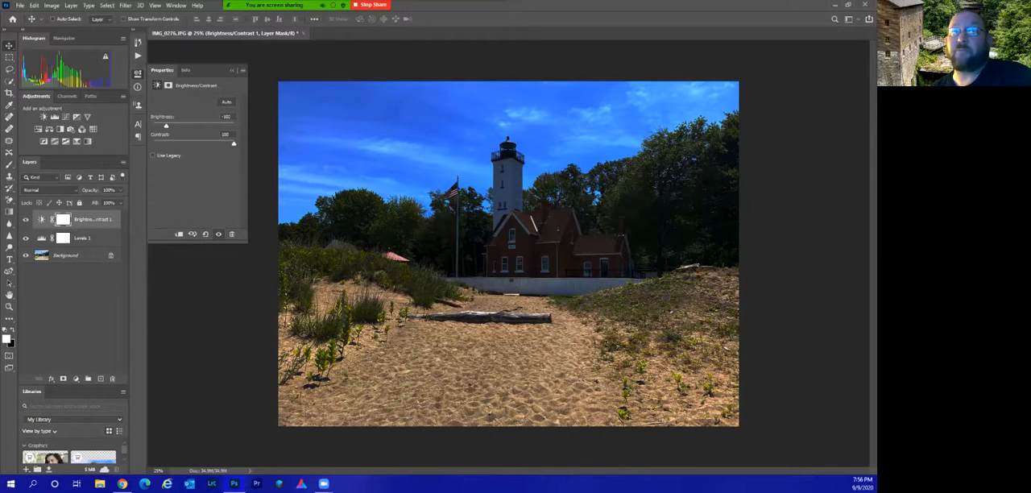
click(41, 219)
drag(41, 219, 112, 377)
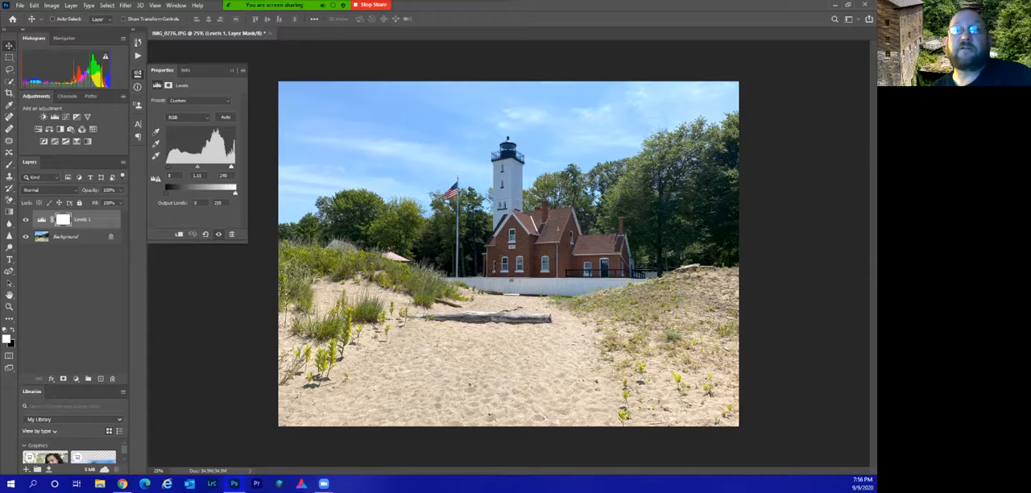
Add a Brightness/Contrast adjustment layer above Levels with brightness about -5 and contrast about 52.
click(76, 378)
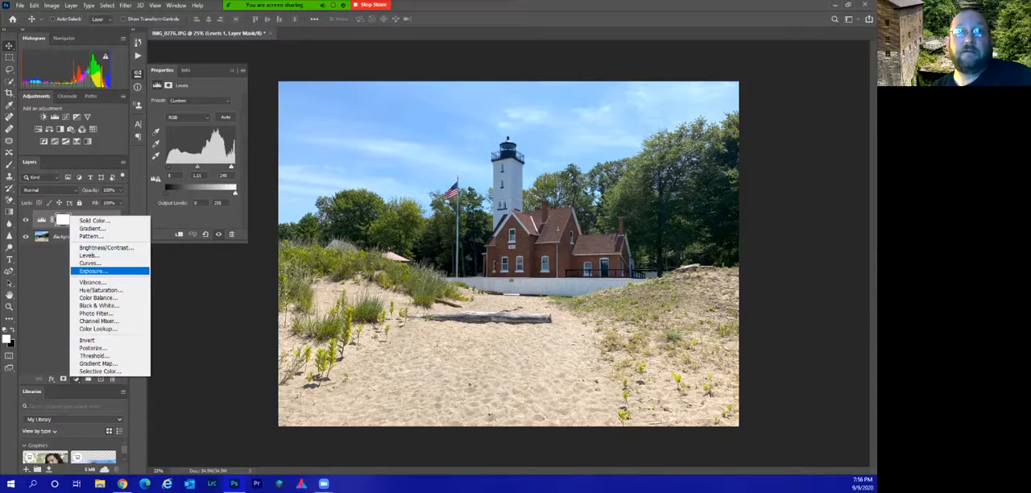
click(88, 247)
drag(193, 125, 214, 143)
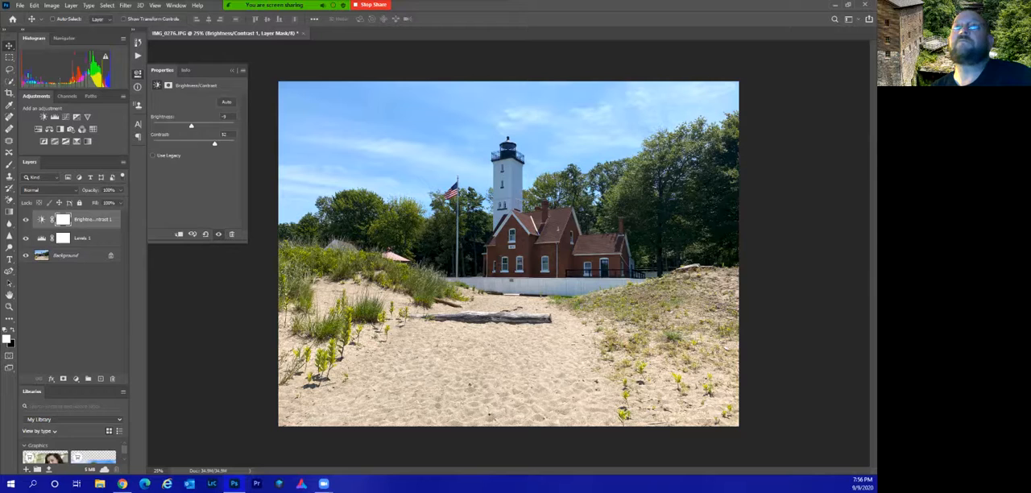
click(73, 323)
Add a Hue/Saturation adjustment layer at the top of the layer stack with saturation about +10.
click(77, 378)
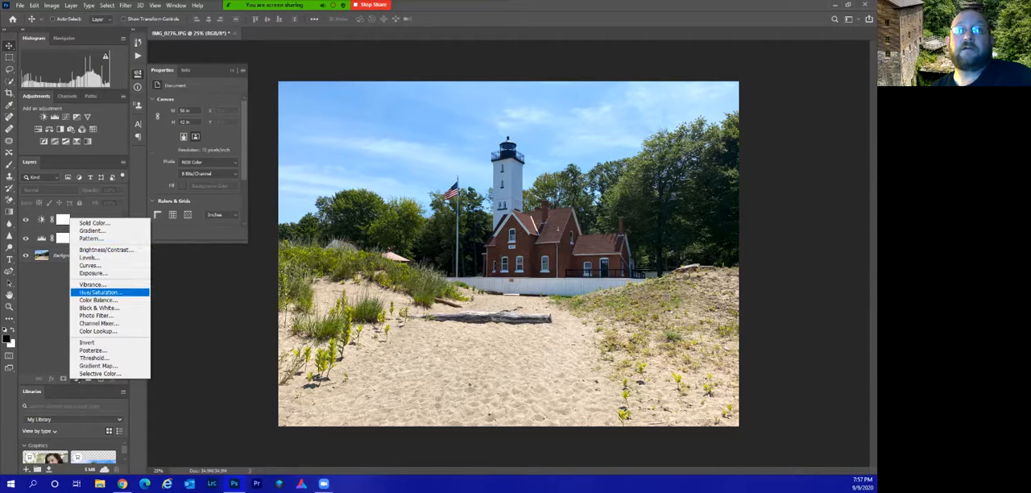
click(99, 291)
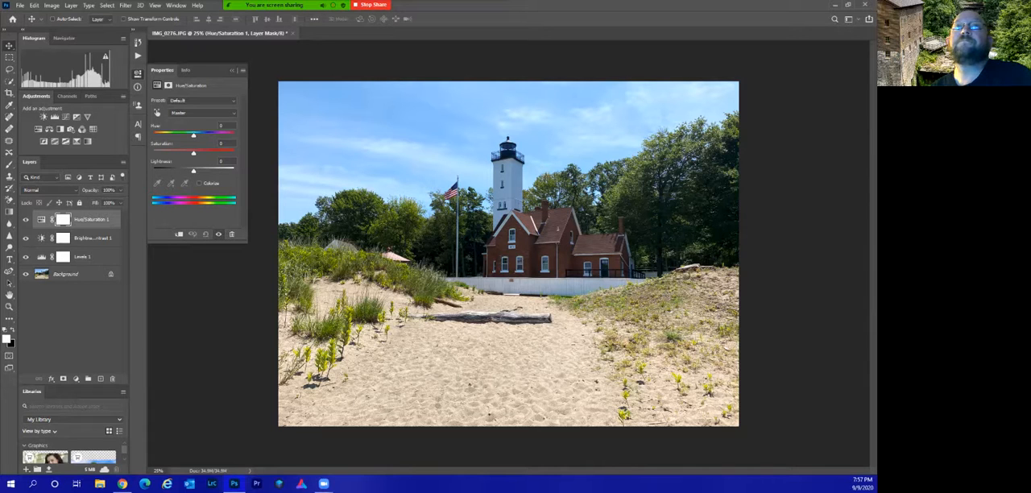
drag(193, 153, 197, 152)
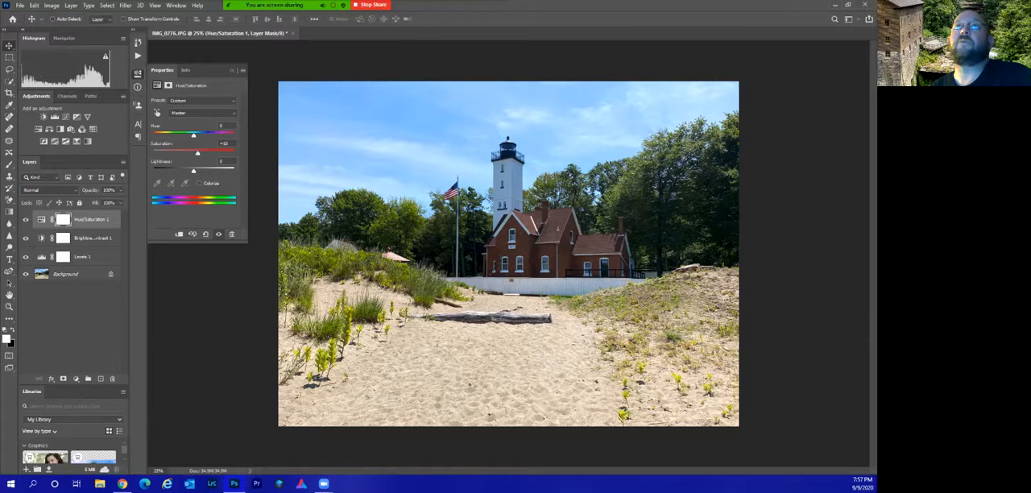
click(71, 326)
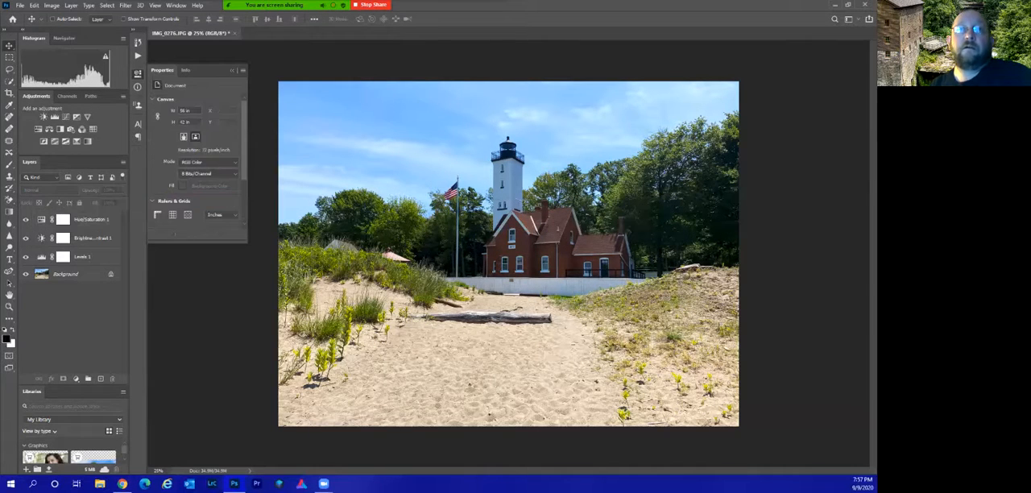
Delete the Brightness/Contrast adjustment layer, select the Hue/Saturation layer and collapse its settings.
click(93, 238)
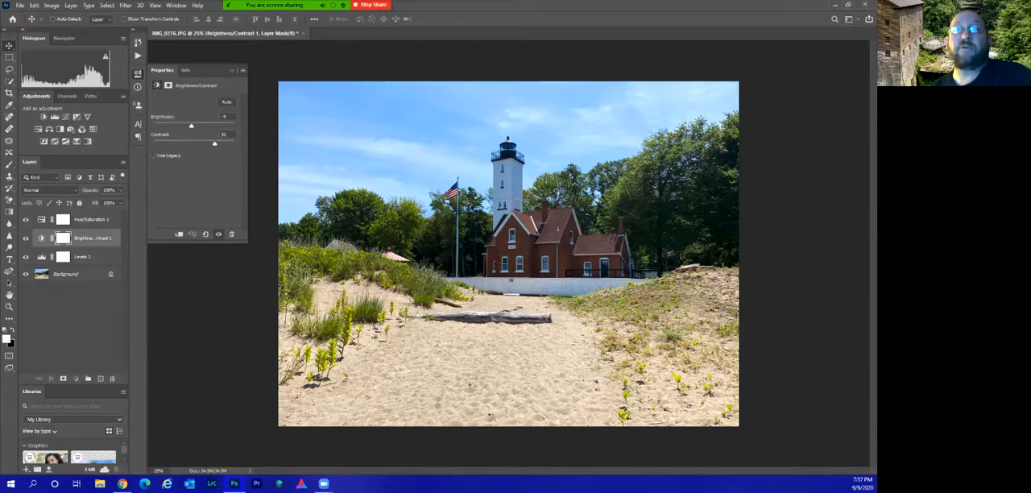
drag(93, 239, 112, 378)
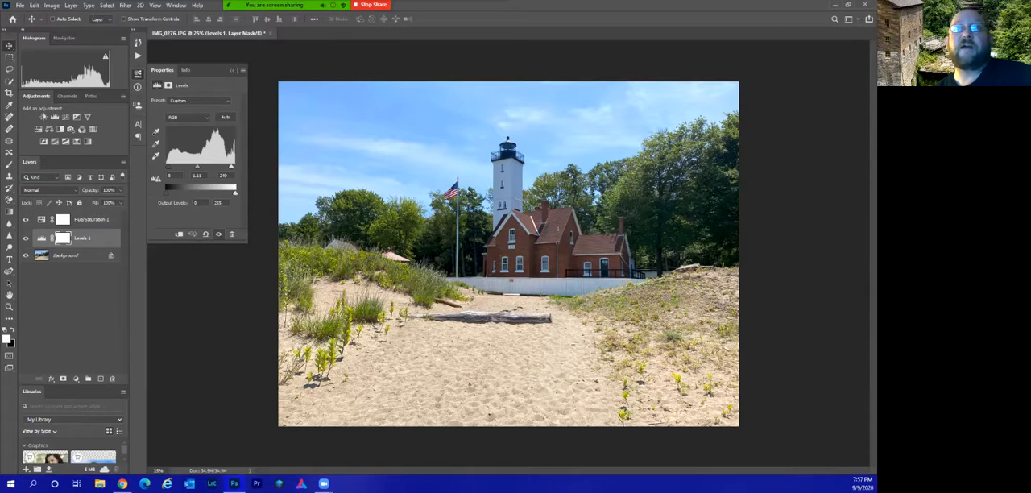
click(92, 220)
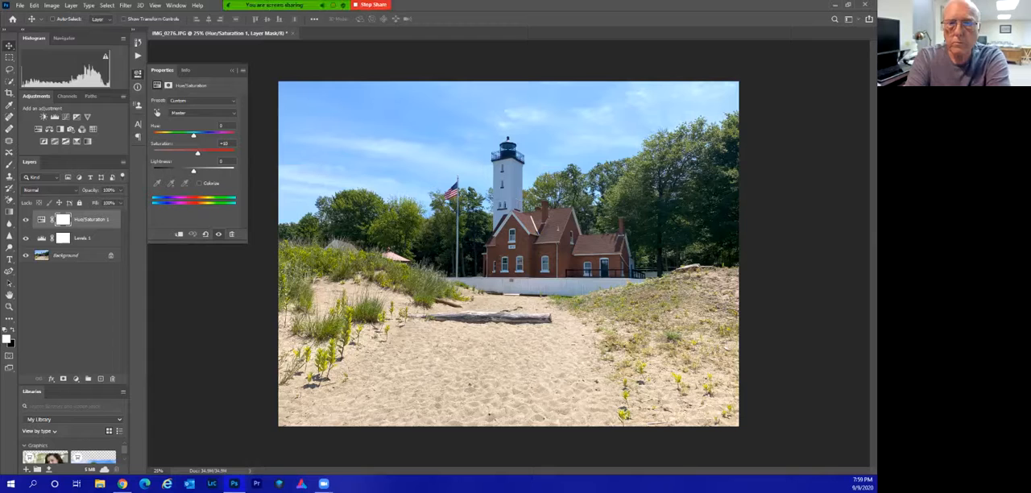
click(233, 70)
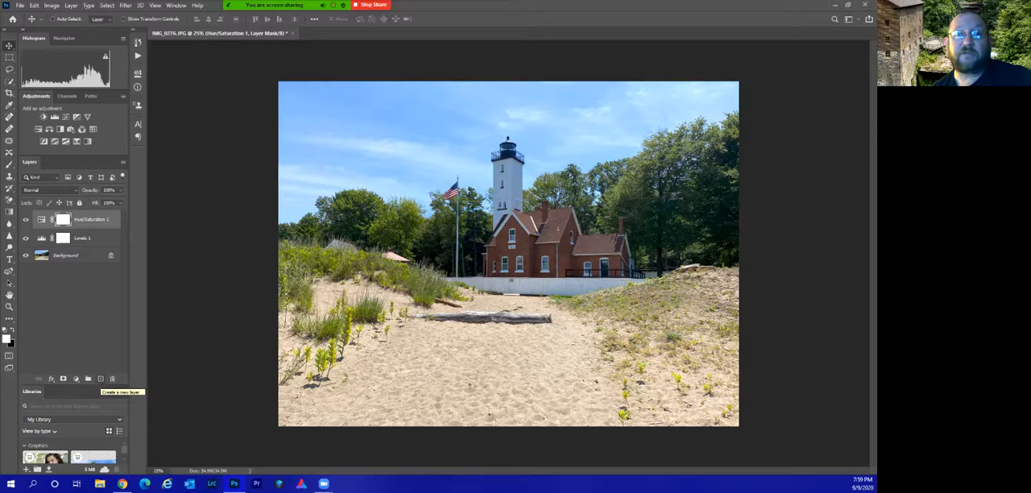
Add a new empty layer above Hue/Saturation and try to apply the Filter Gallery to it.
click(100, 378)
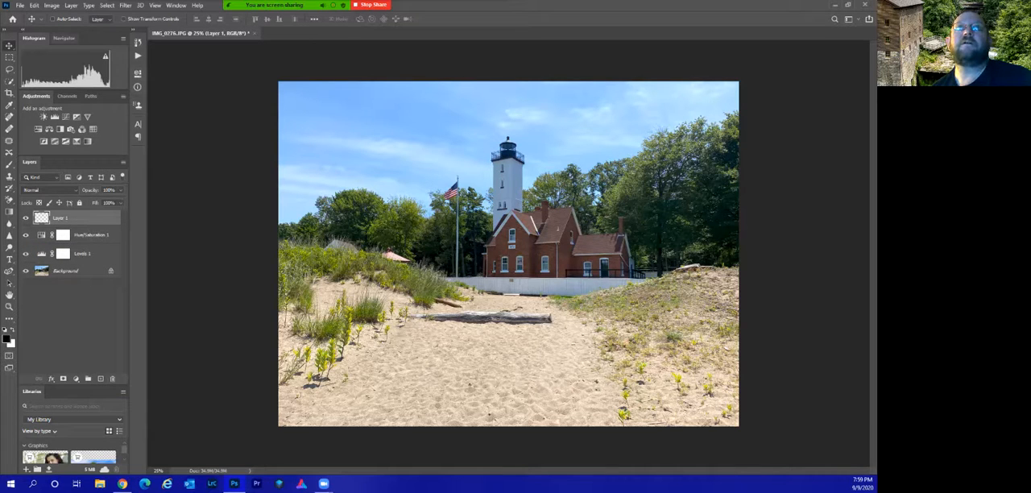
click(125, 5)
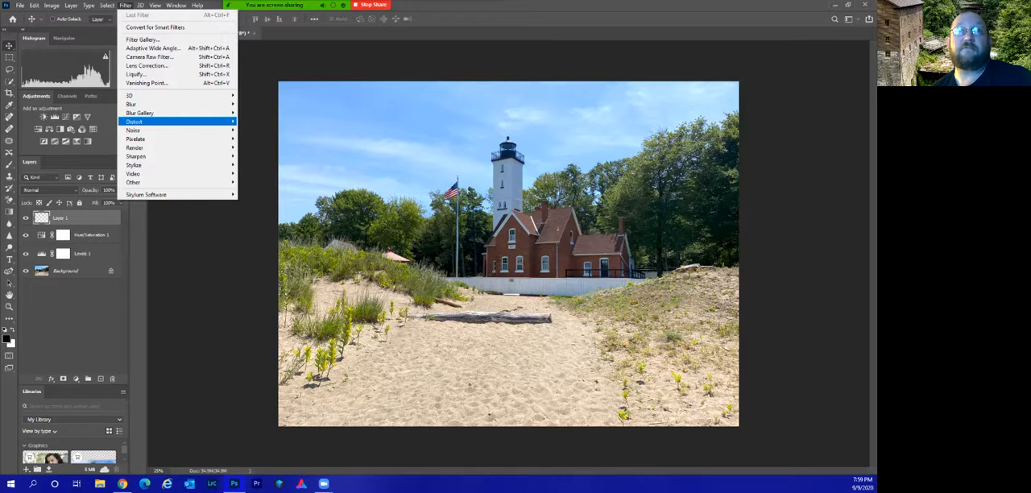
mouse_move(137, 120)
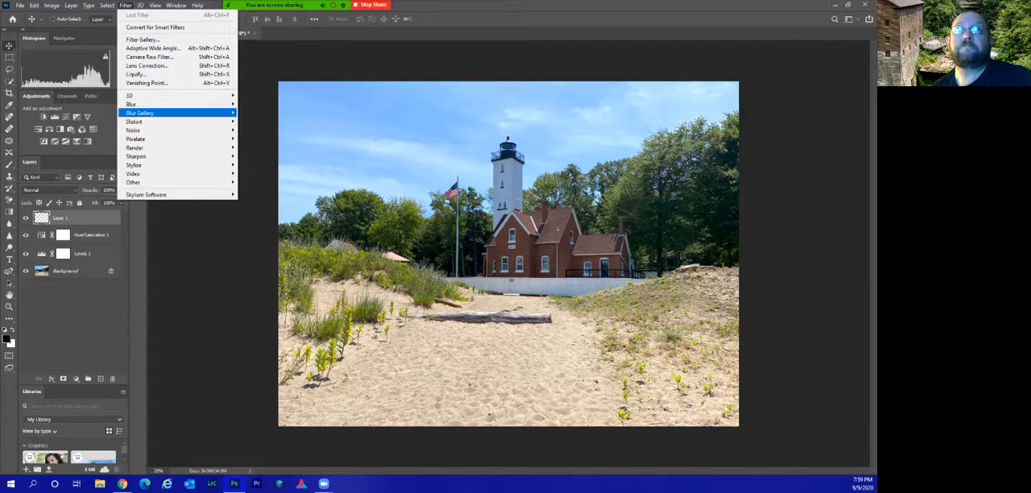
mouse_move(161, 138)
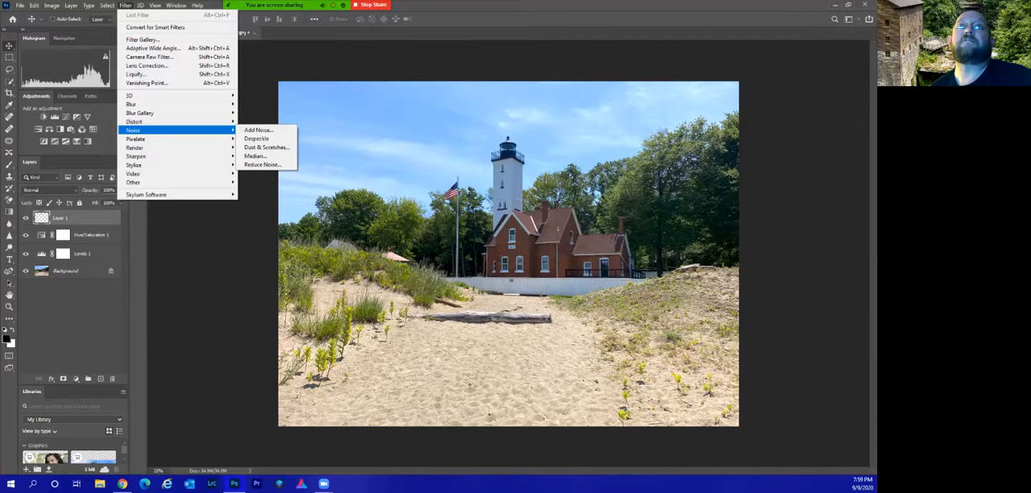
click(142, 39)
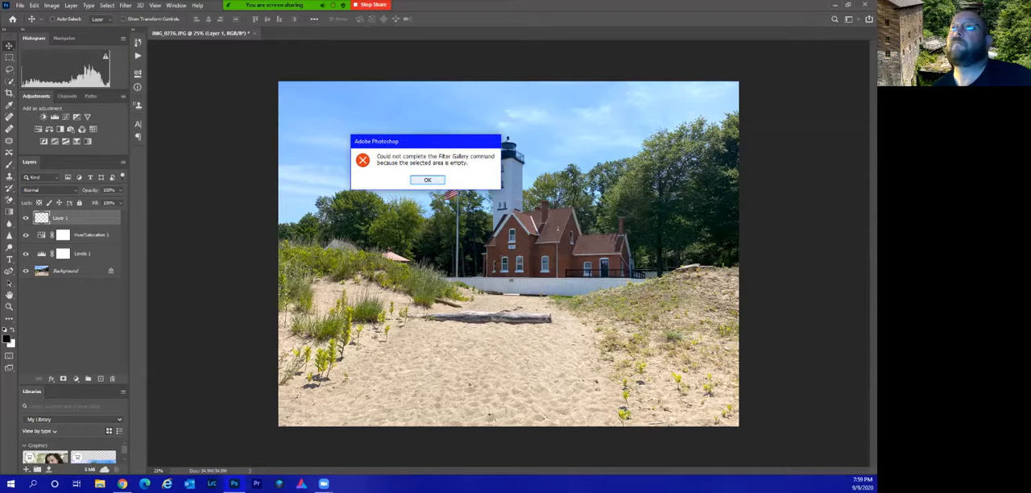
key(Return)
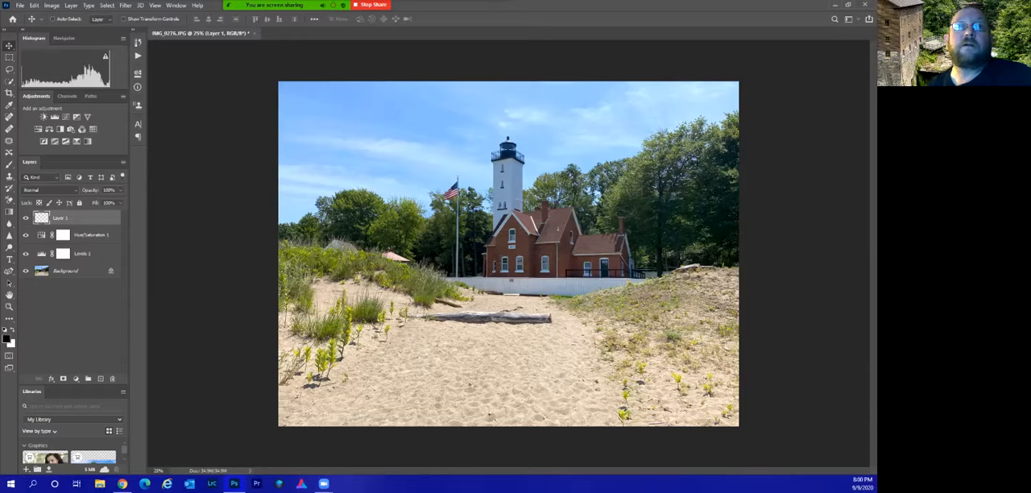
Preview blend modes on the empty layer without applying one, and delete that layer.
click(49, 190)
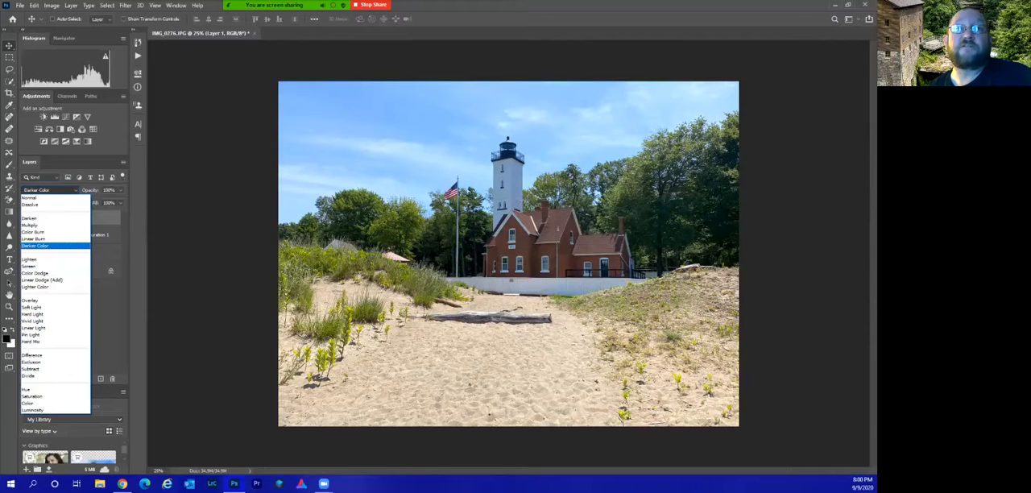
key(Escape)
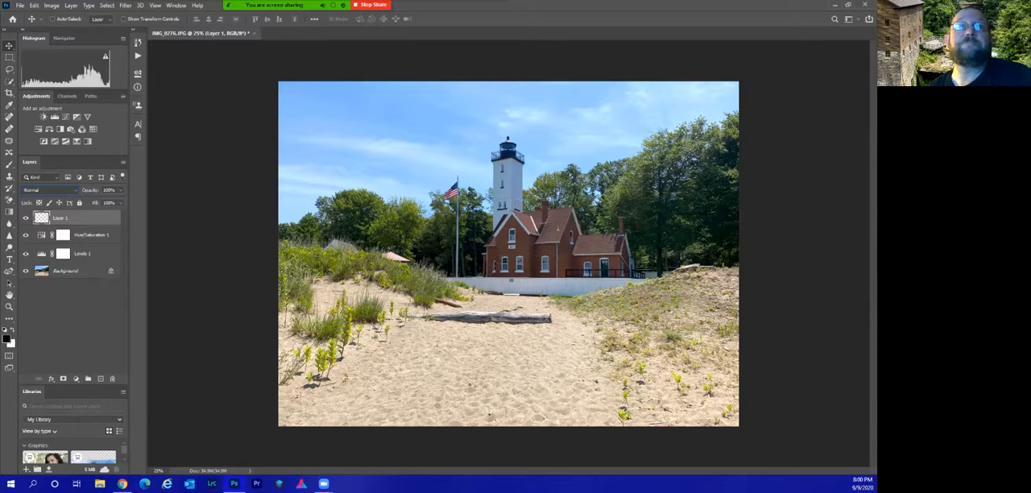
drag(111, 218, 112, 379)
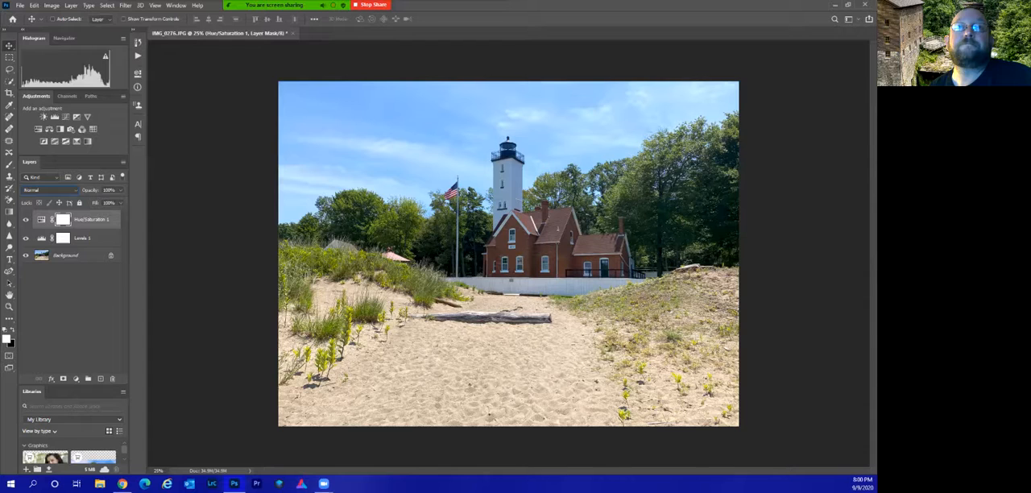
Duplicate the Background layer and move the copy above the Hue/Saturation layer.
click(77, 255)
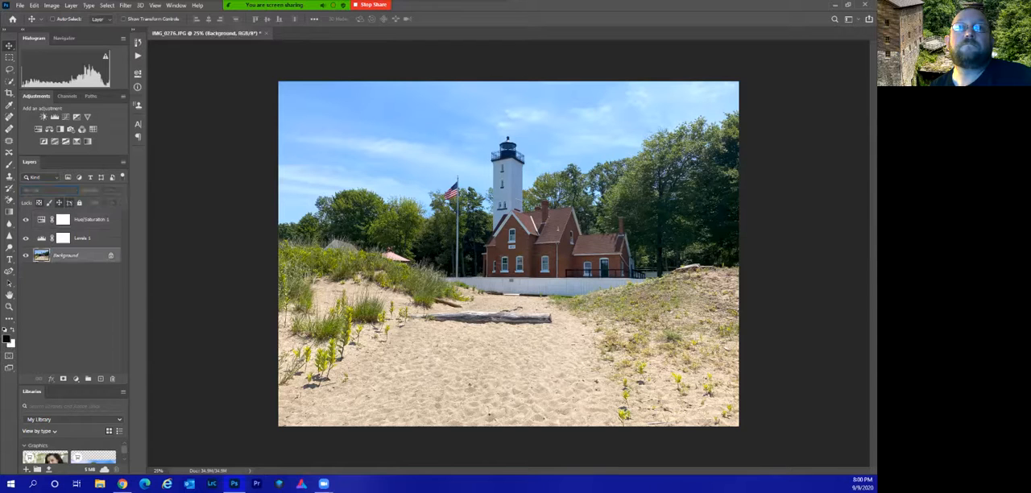
key(ctrl+j)
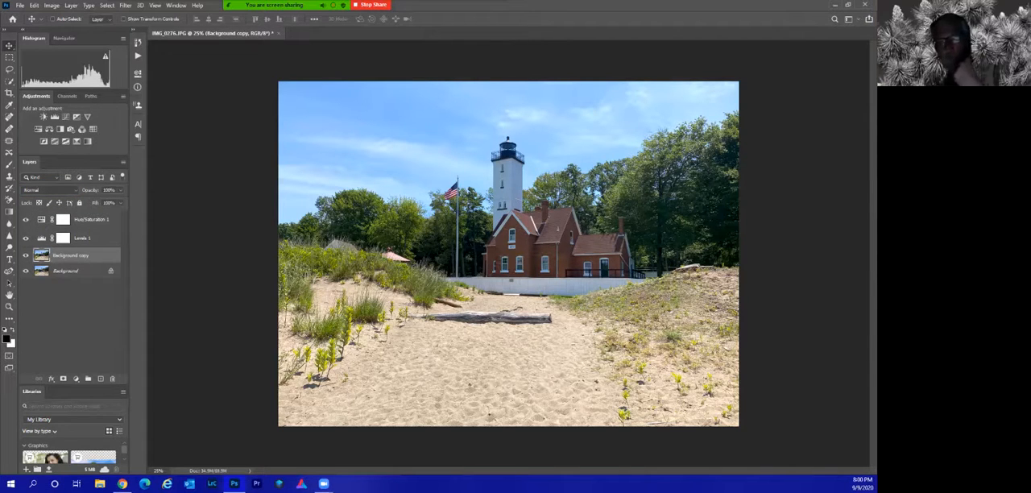
drag(73, 256, 73, 216)
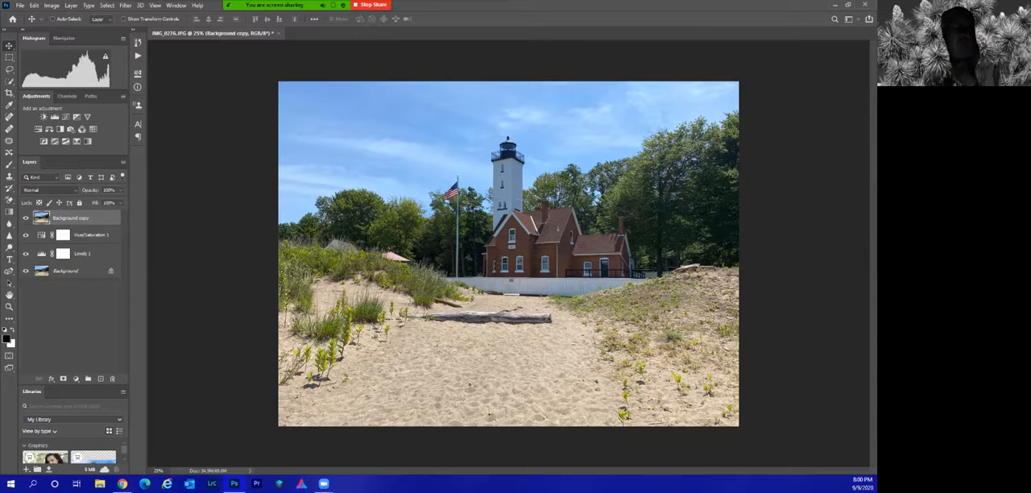
Set the background copy's blend mode to Overlay, and toggle the layer's visibility to compare the effect.
click(48, 189)
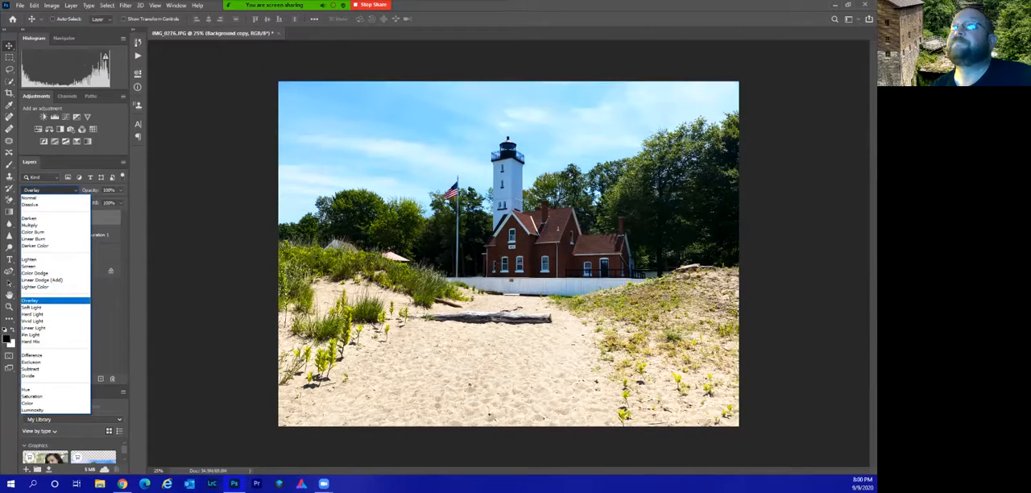
click(32, 300)
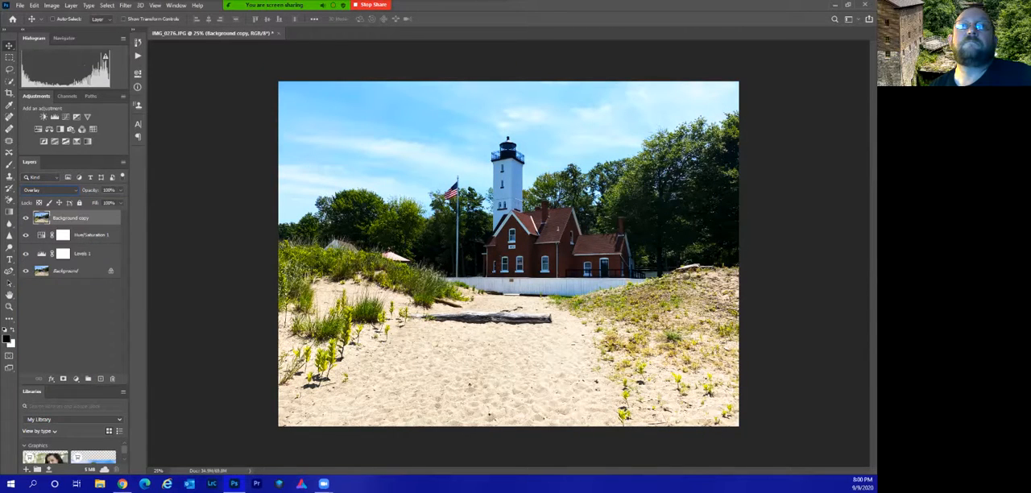
click(25, 219)
click(26, 219)
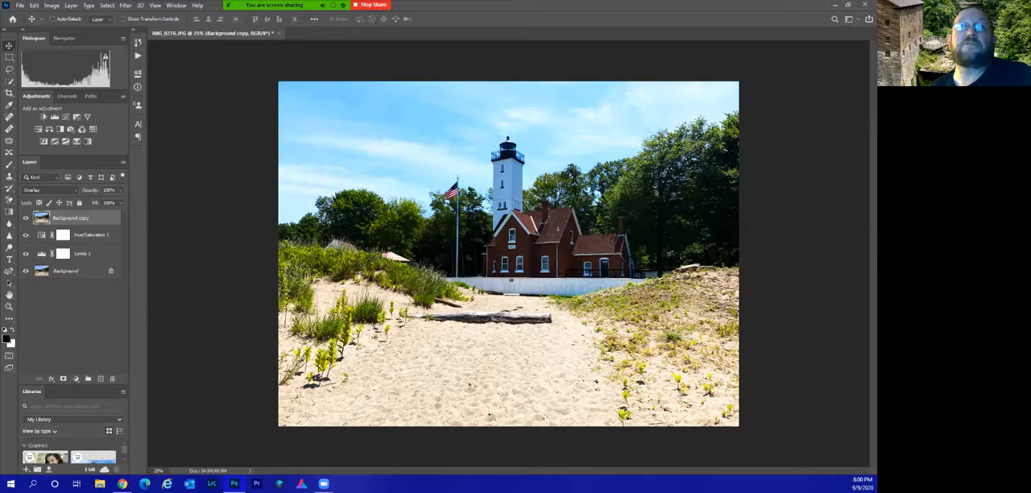
Set the background copy to Hard Mix blending at 50% opacity, and delete that layer.
click(48, 189)
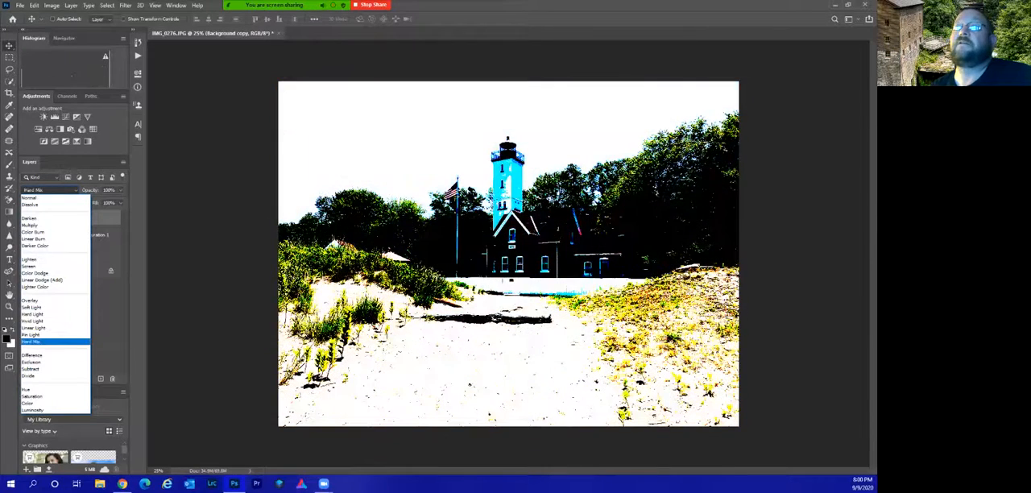
click(30, 342)
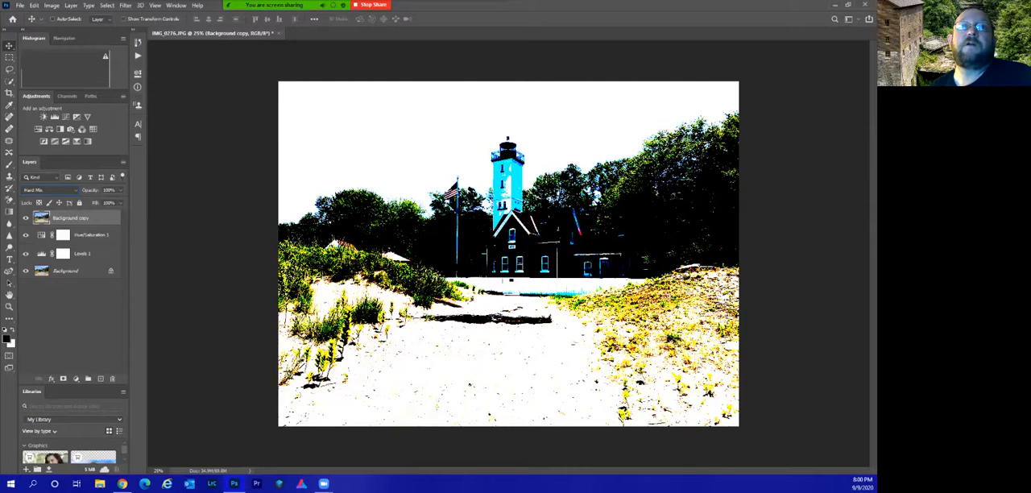
click(121, 190)
mouse_move(120, 202)
mouse_down()
mouse_move(83, 201)
mouse_move(114, 201)
mouse_move(100, 201)
mouse_up()
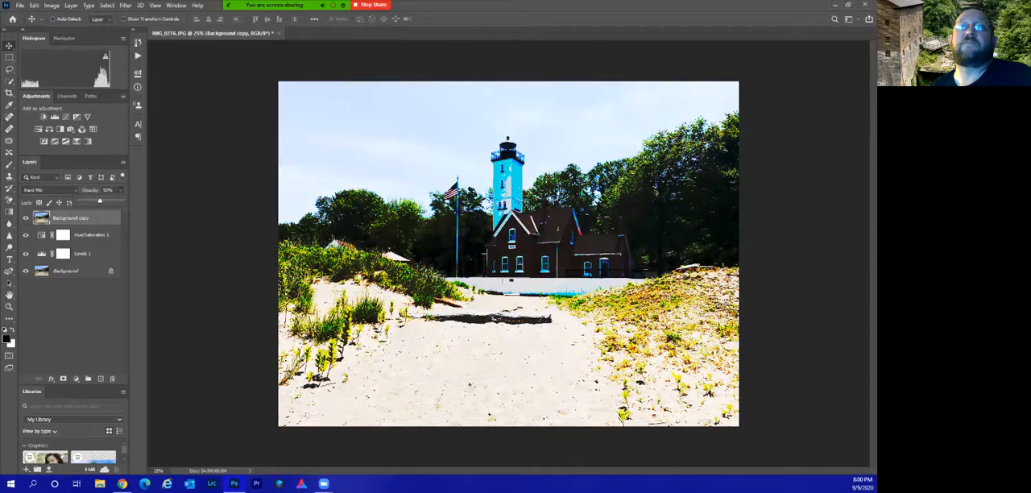
click(121, 190)
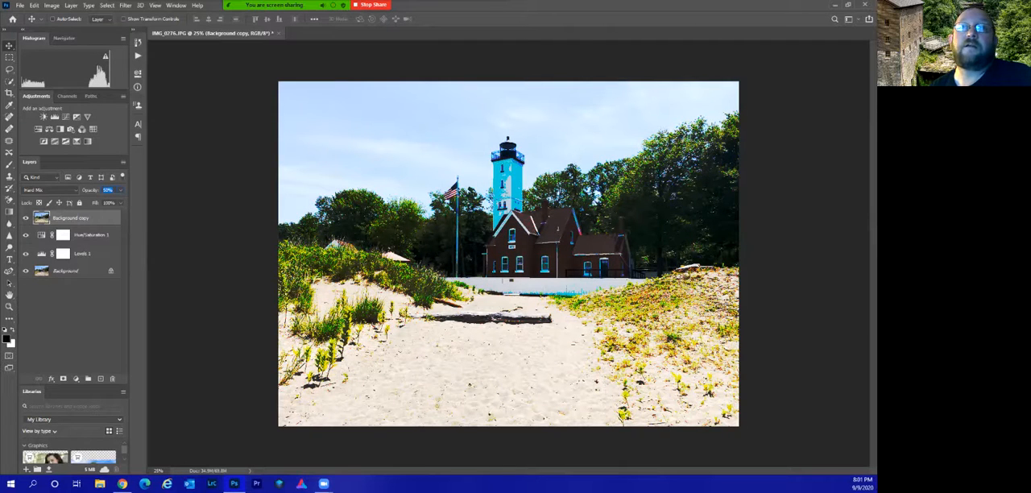
drag(74, 219, 113, 378)
click(84, 315)
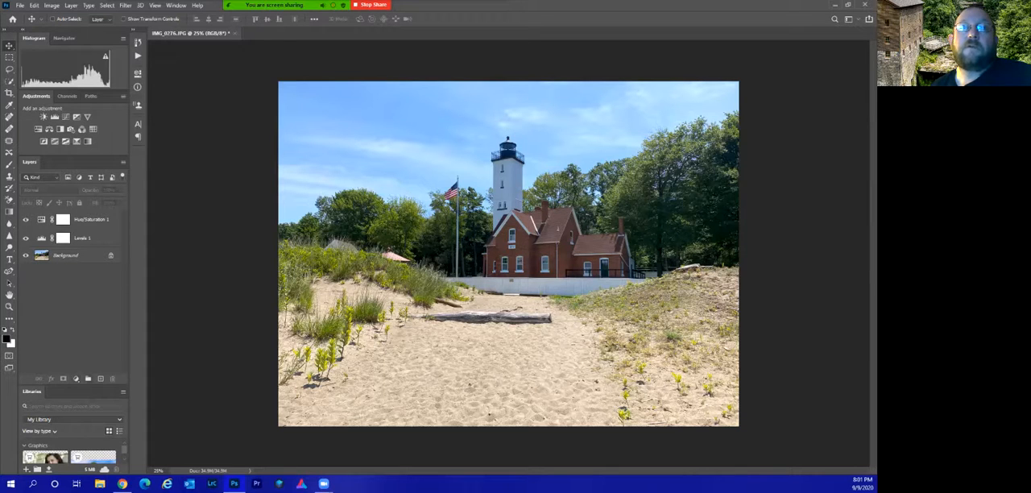
Add an Exposure adjustment layer above Hue/Saturation with exposure about -0.22, and check its mask properties before returning to the exposure settings.
click(75, 378)
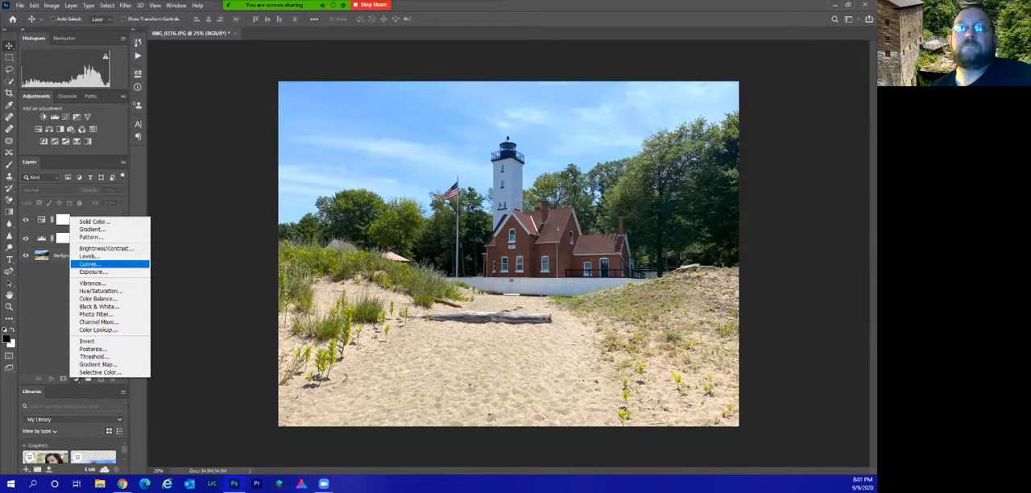
click(93, 271)
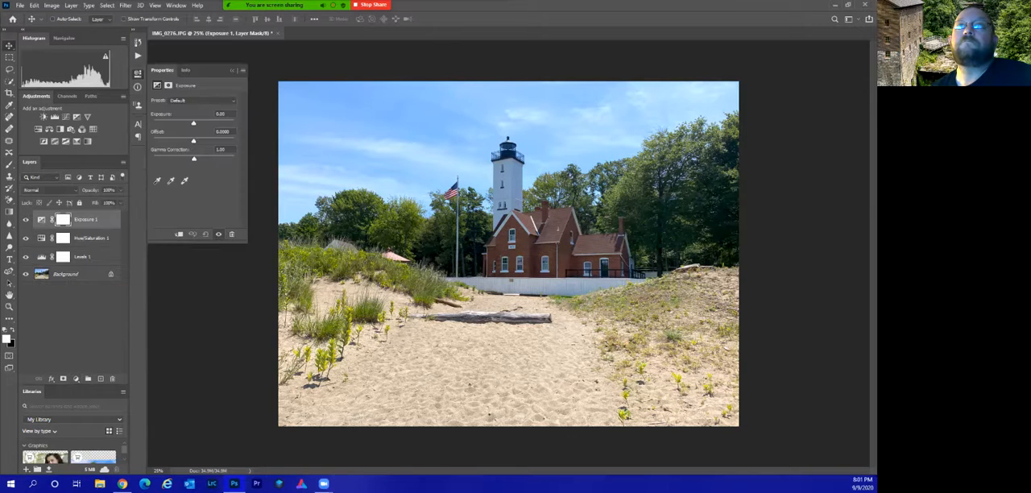
drag(194, 124, 193, 123)
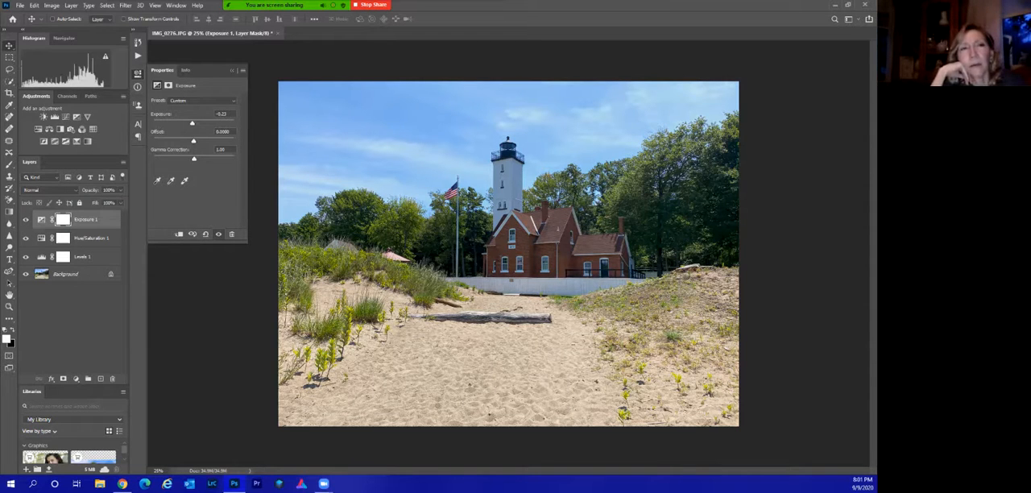
click(63, 219)
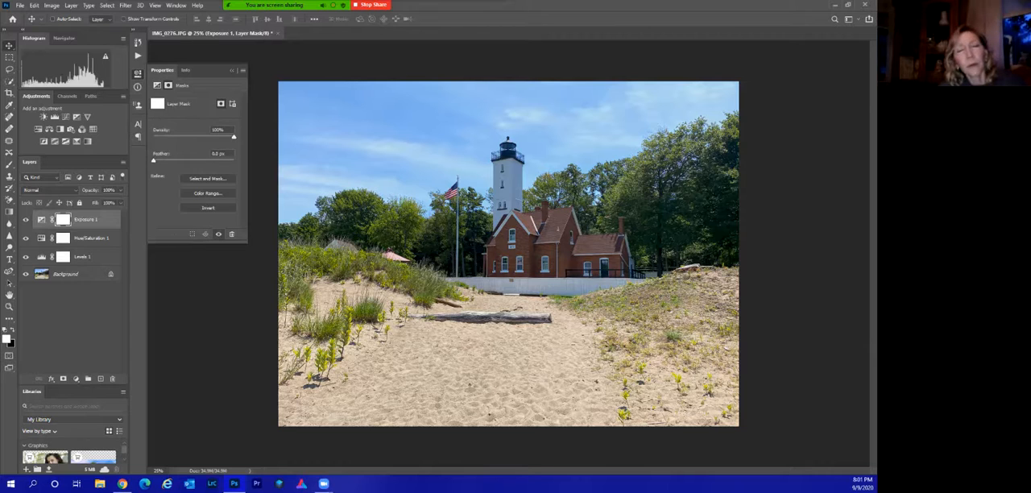
click(157, 85)
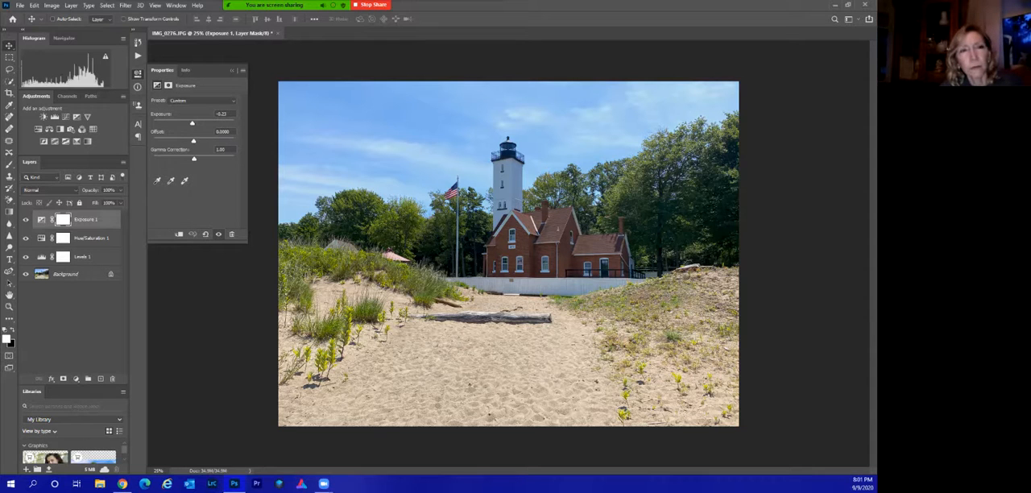
Collapse the exposure settings and delete the Exposure 1 adjustment layer.
click(232, 70)
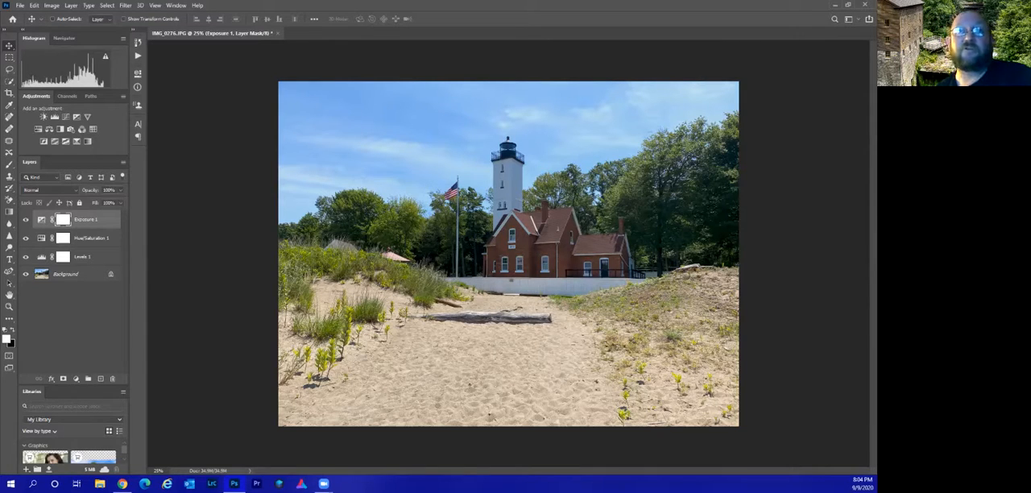
drag(84, 220, 112, 379)
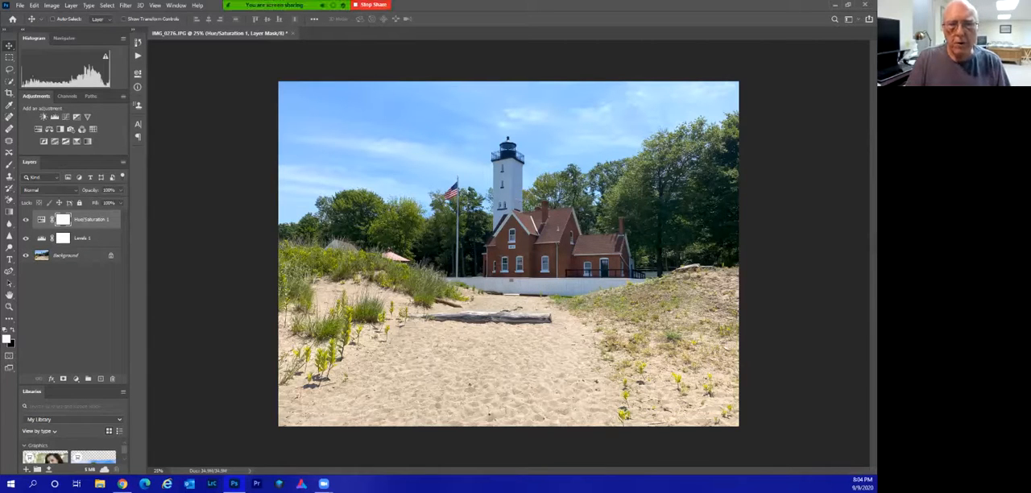
Open IMG_0293.JPG, place the mill photo as a new layer over the lighthouse photo in IMG_0276.JPG, and hide that layer.
click(19, 5)
click(20, 5)
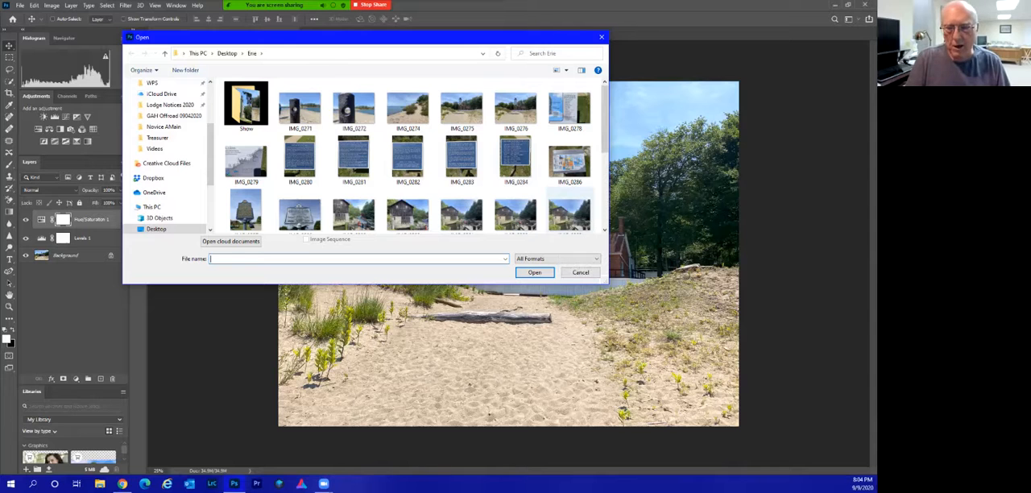
double_click(570, 214)
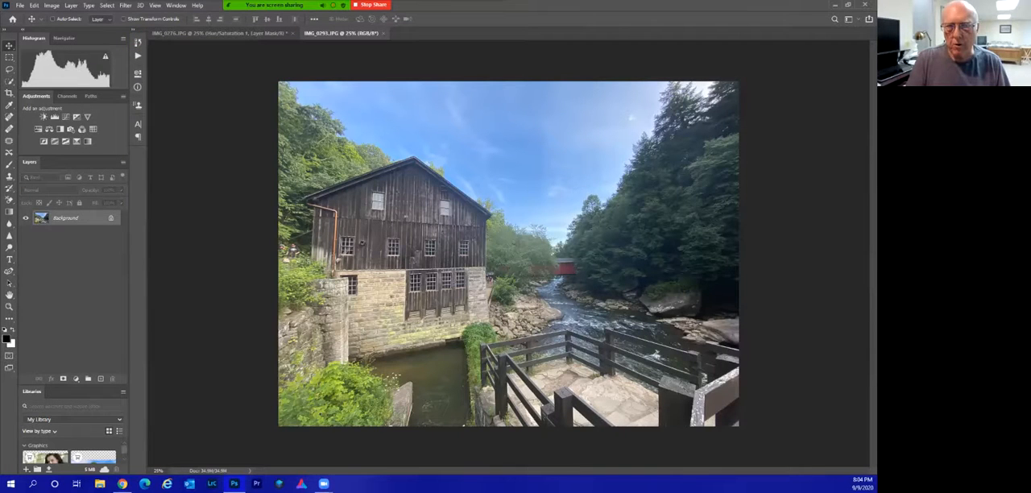
drag(501, 219, 229, 34)
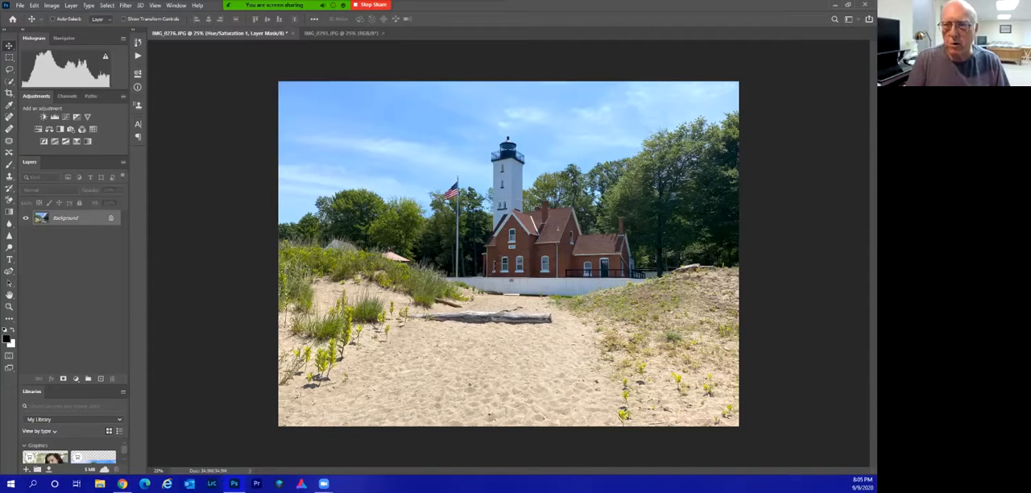
drag(505, 242, 506, 242)
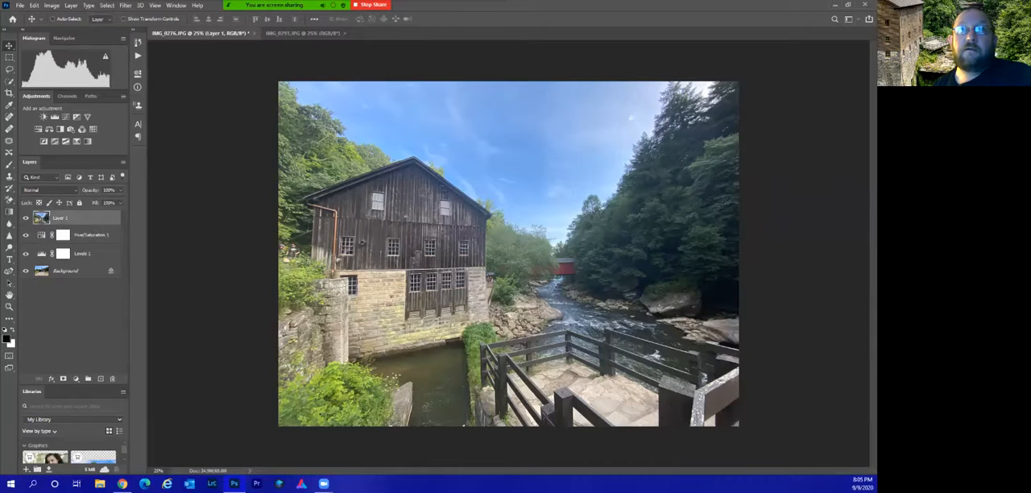
click(26, 218)
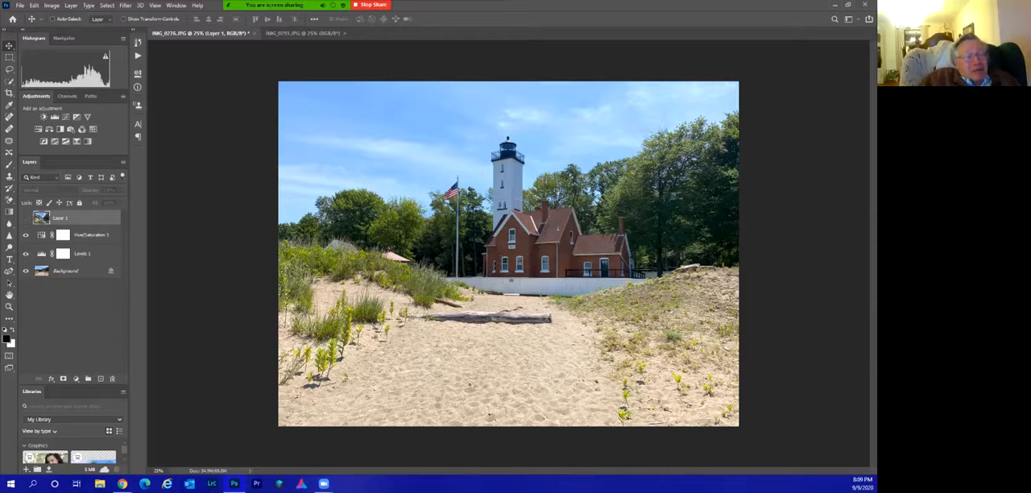
Switch the workspace to Essentials (Default), and return it to the Photography workspace.
click(155, 5)
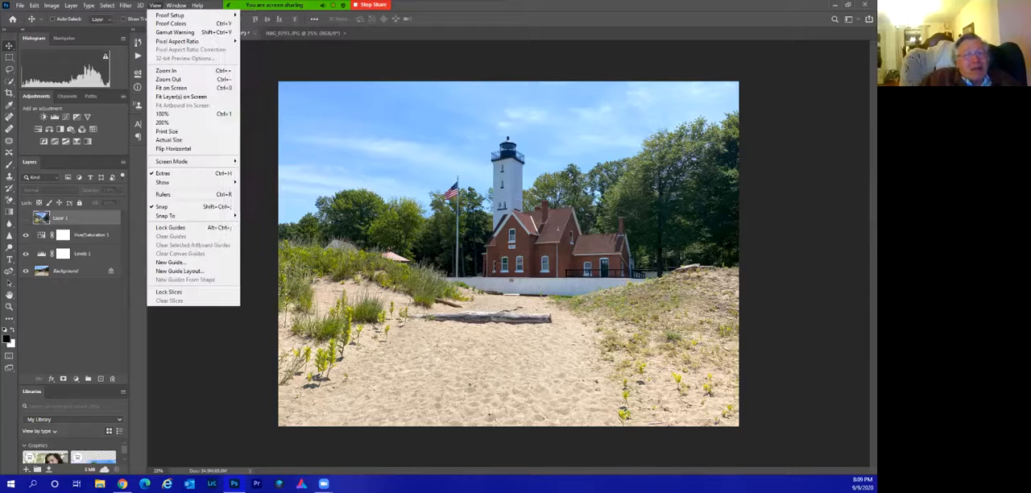
key(Escape)
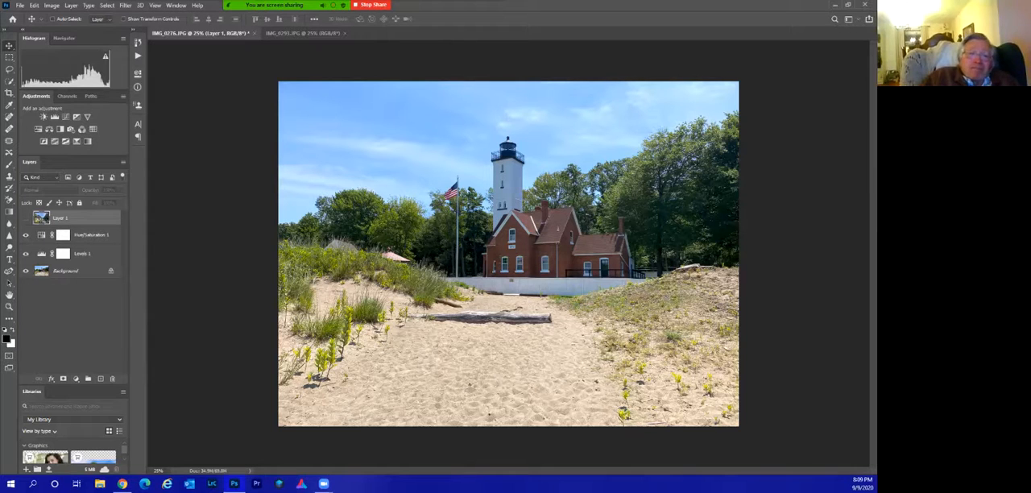
click(176, 5)
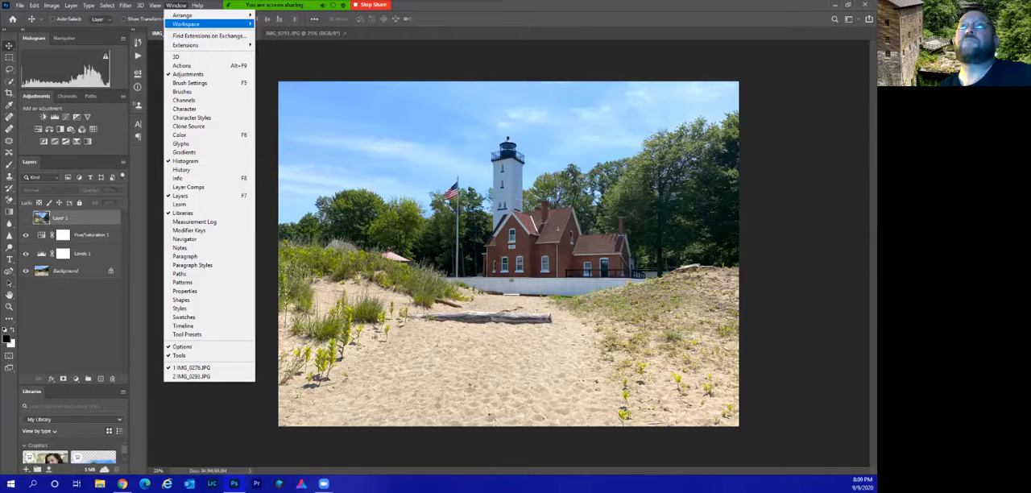
mouse_move(187, 24)
click(283, 23)
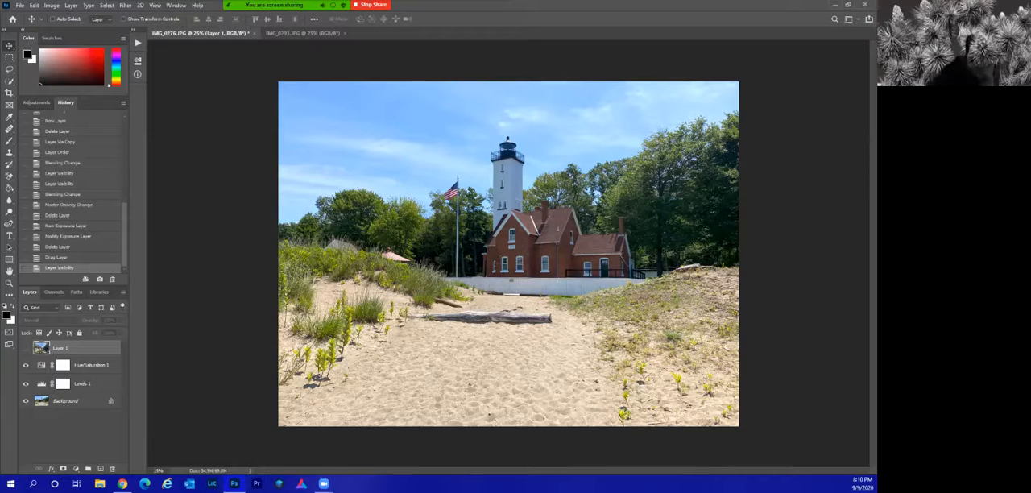
click(176, 5)
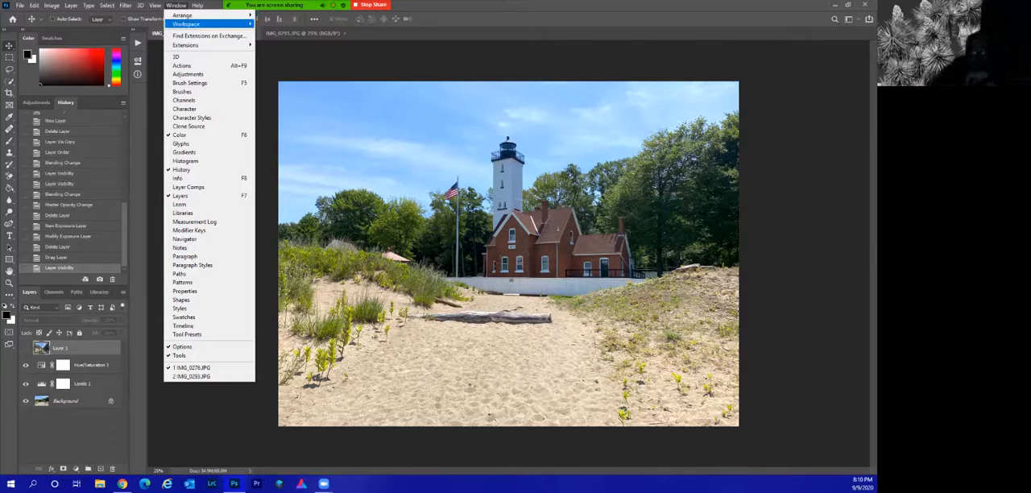
mouse_move(186, 24)
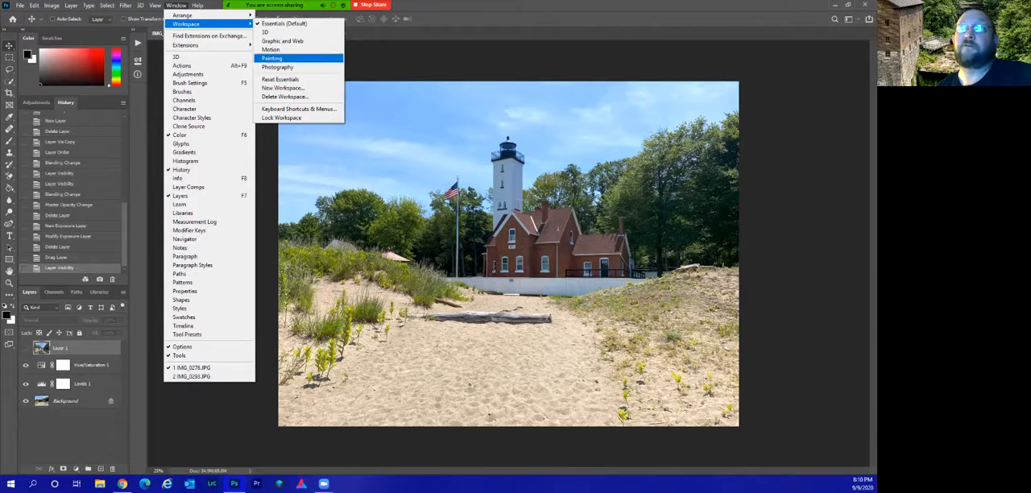
click(278, 66)
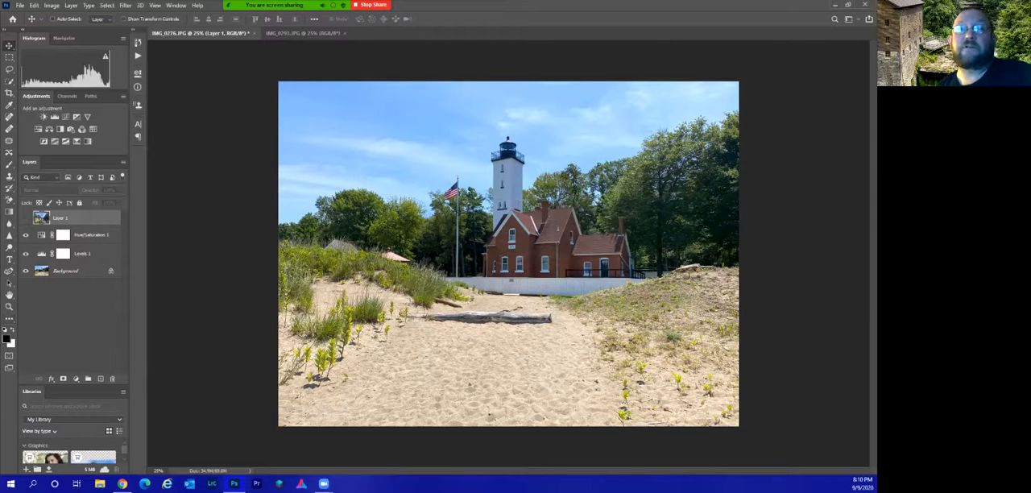
Activate the Paint Bucket tool, view the list of extra tools, and return to the Move tool.
key(g)
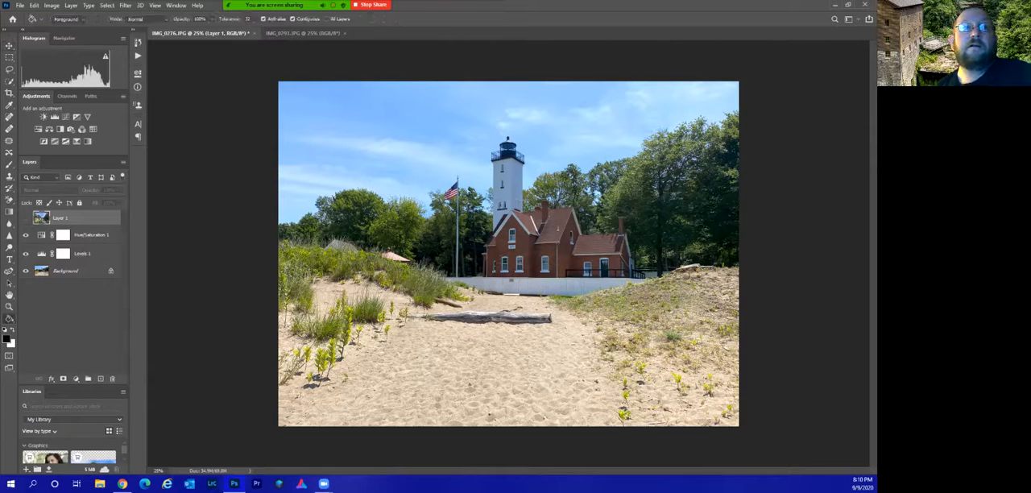
click(9, 318)
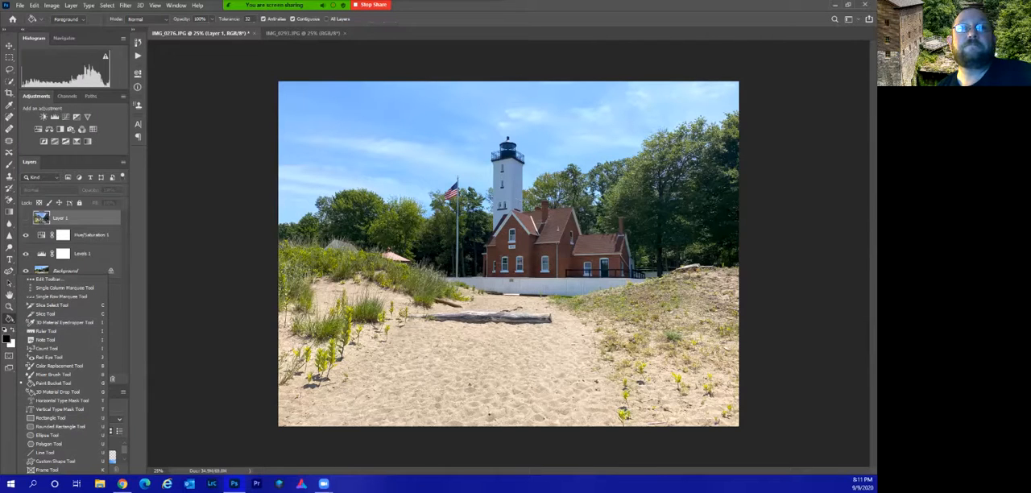
click(9, 319)
key(v)
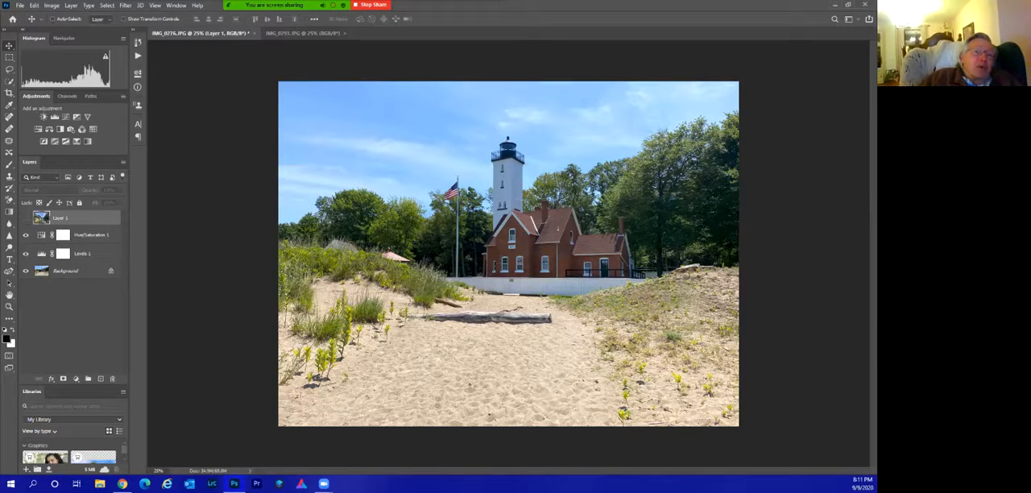
Add the Color panel to the workspace and collapse it.
click(176, 5)
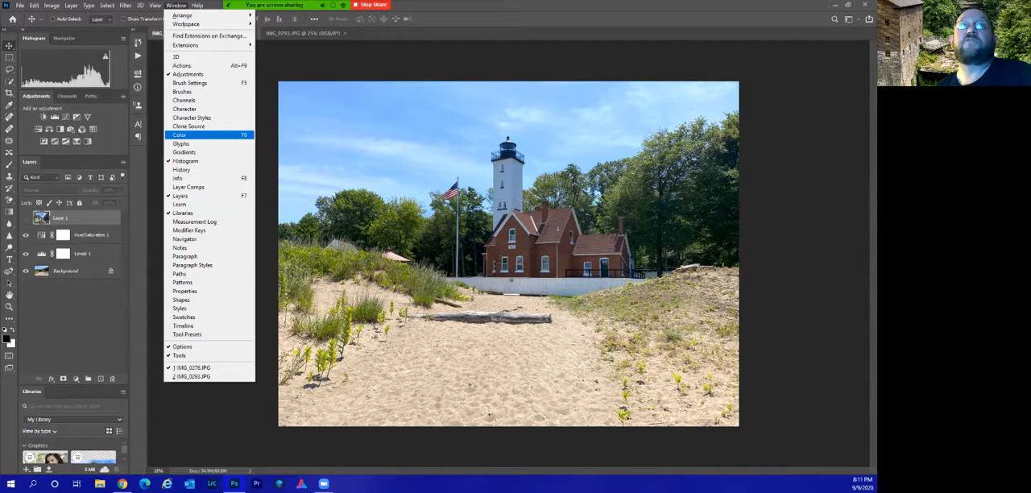
click(194, 134)
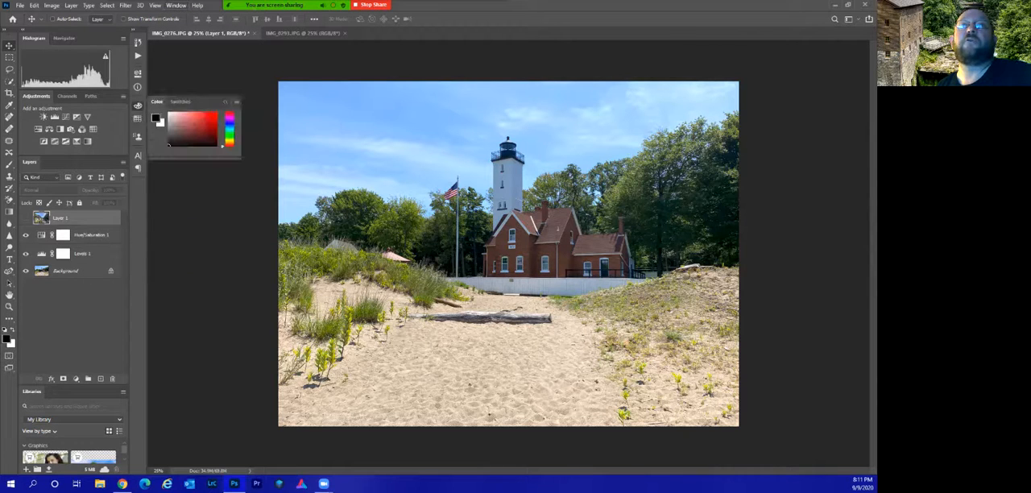
key(F6)
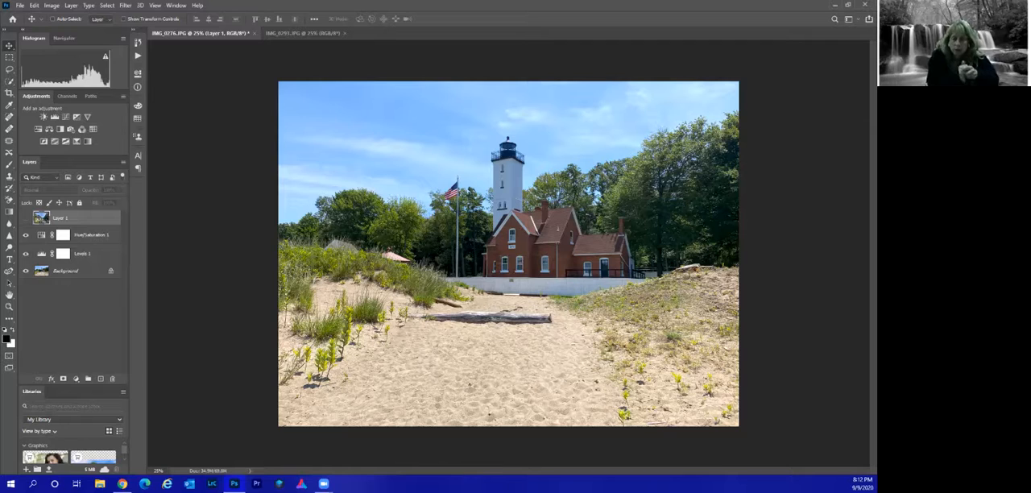
Add an empty layer above the mill photo layer and delete it, and view the available layer filter types.
key(ctrl+shift+alt+n)
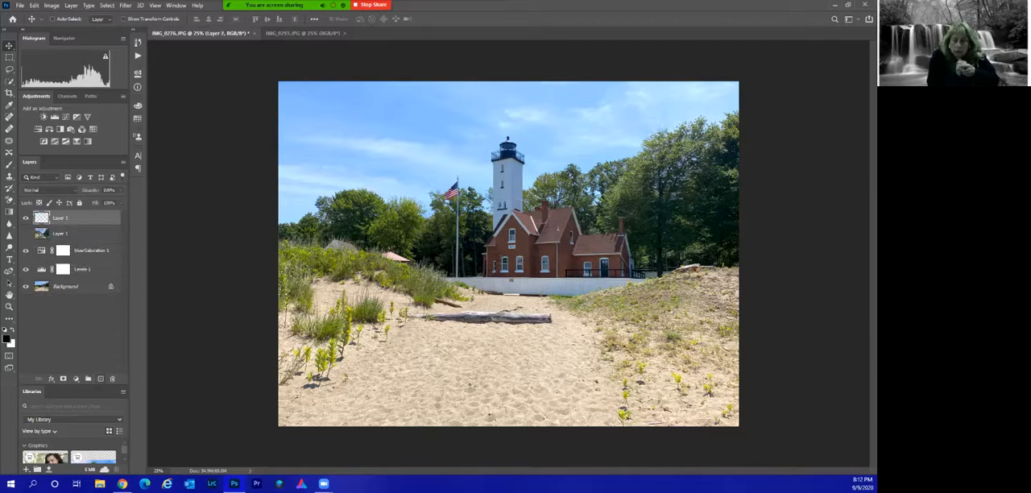
drag(73, 218, 113, 378)
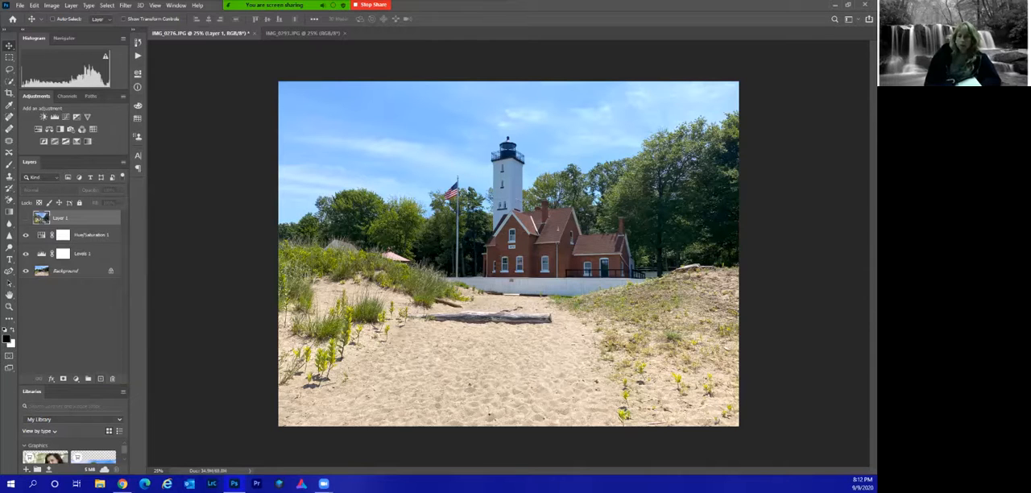
click(37, 177)
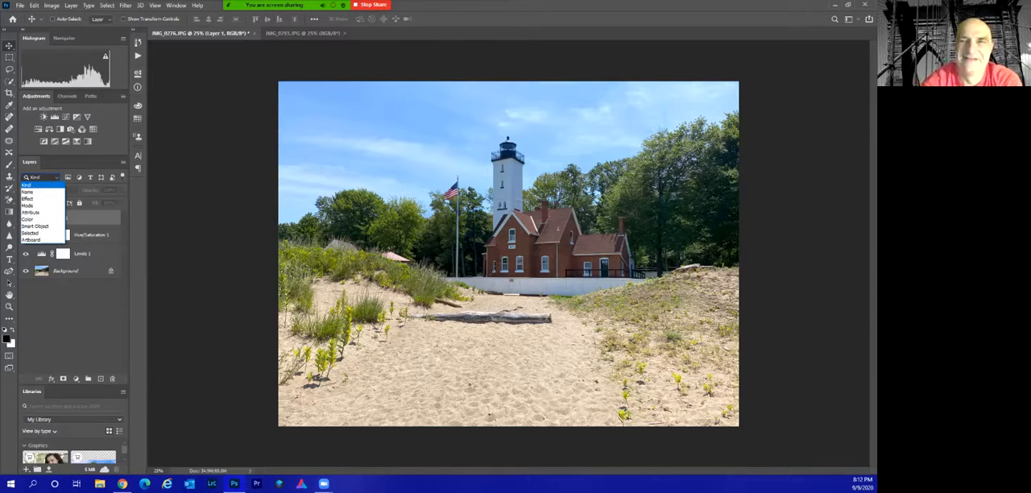
click(38, 177)
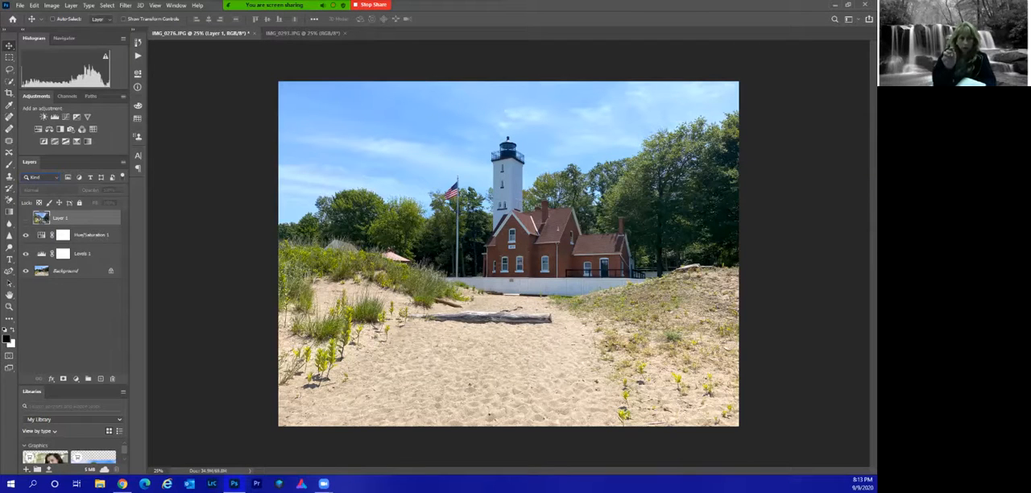
Show the mill photo layer, and delete it together with the Hue/Saturation 1 and Levels 1 layers, leaving only the Background.
click(26, 218)
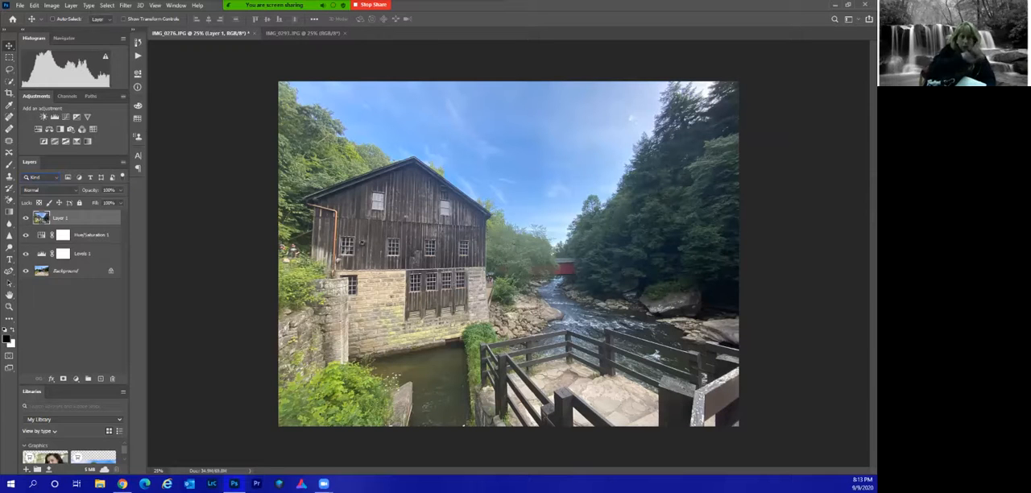
shift+click(83, 253)
drag(84, 254, 84, 289)
drag(149, 422, 112, 378)
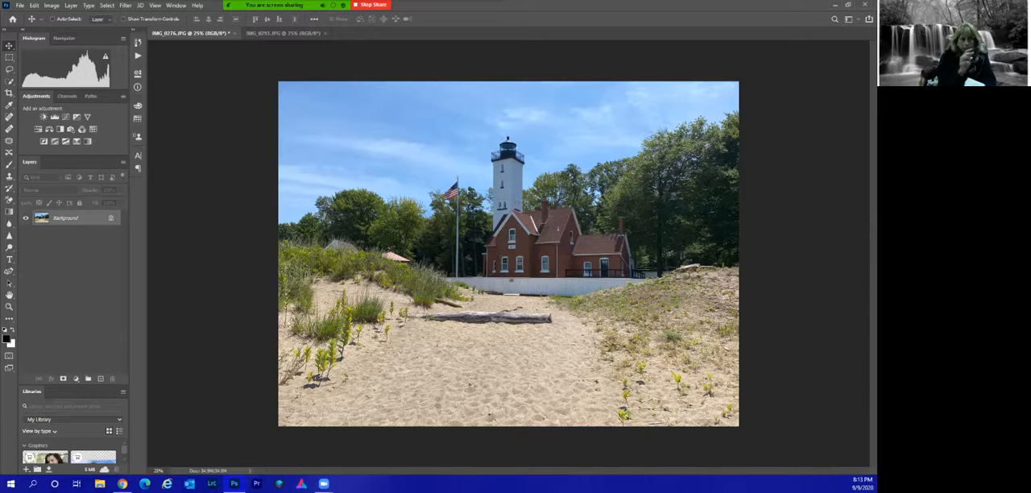
Duplicate the Background layer with the Layer Via Copy command.
click(71, 5)
mouse_move(80, 16)
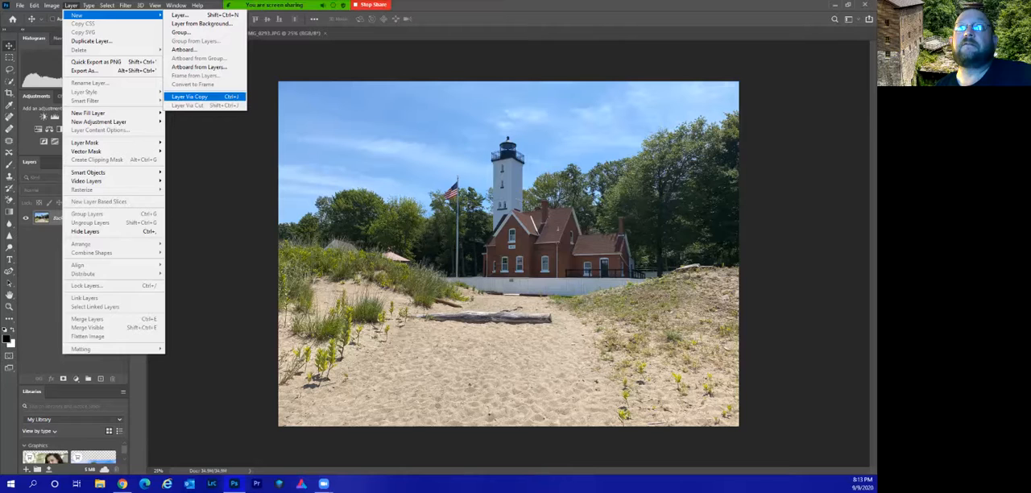
click(191, 96)
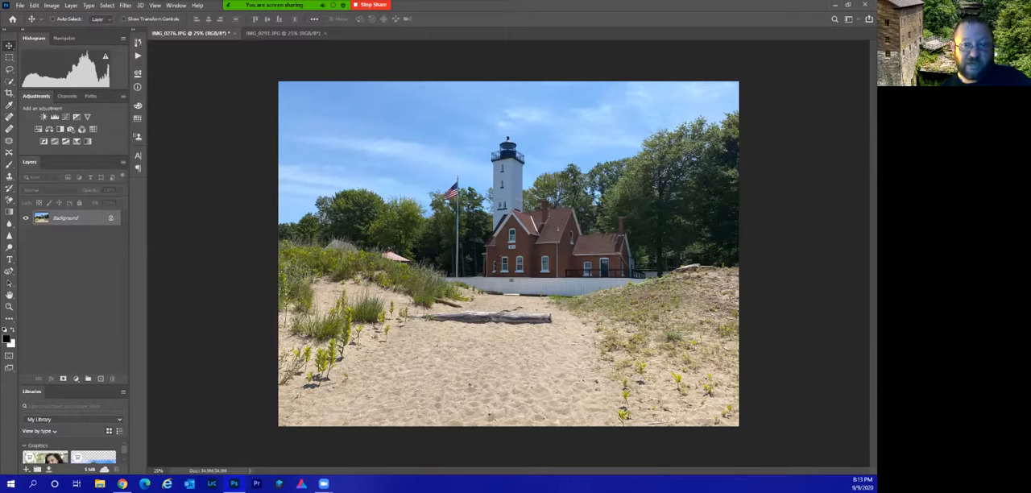
key(ctrl+j)
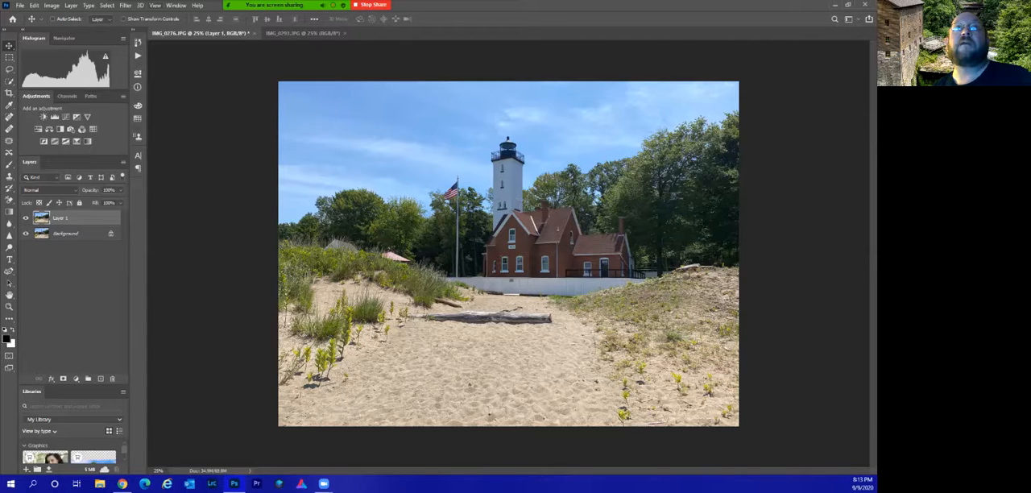
click(71, 5)
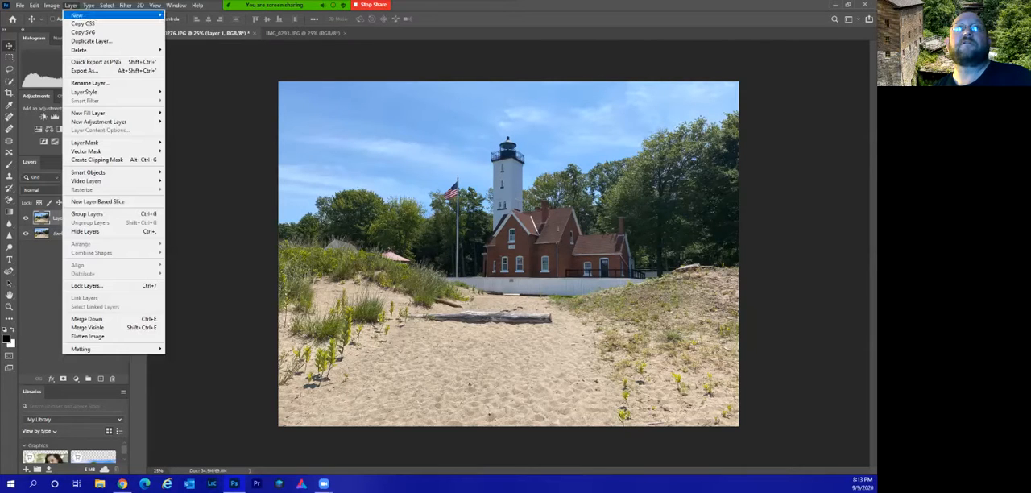
mouse_move(96, 15)
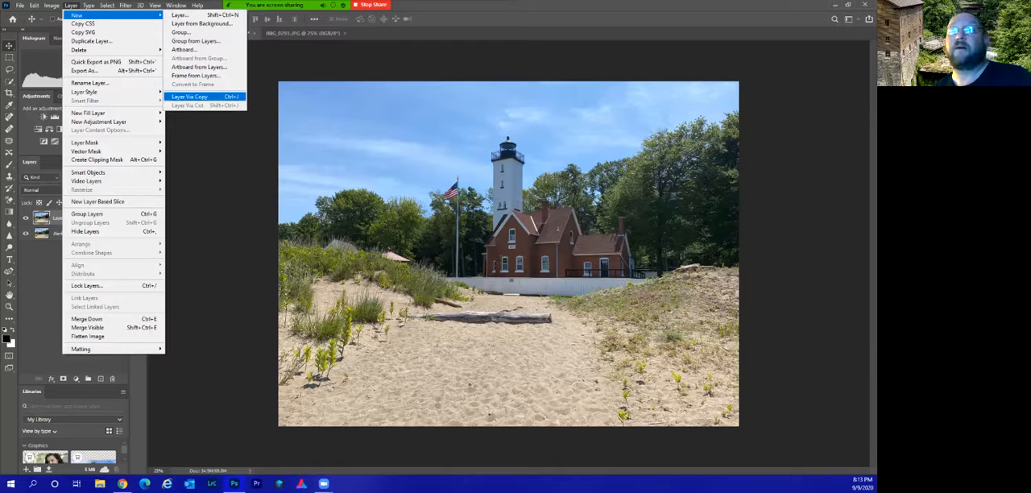
click(189, 97)
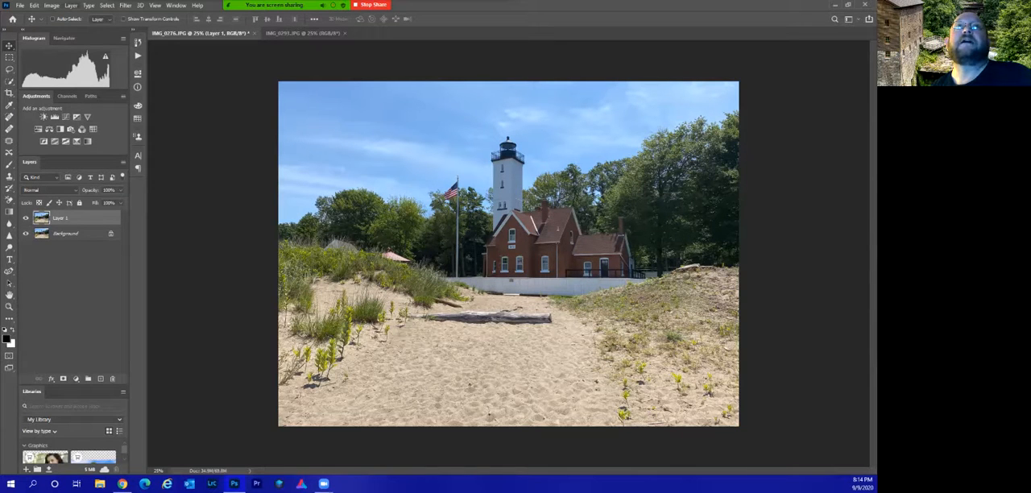
View the options for creating a new layer, and delete the copy of the Background layer.
click(71, 5)
mouse_move(81, 15)
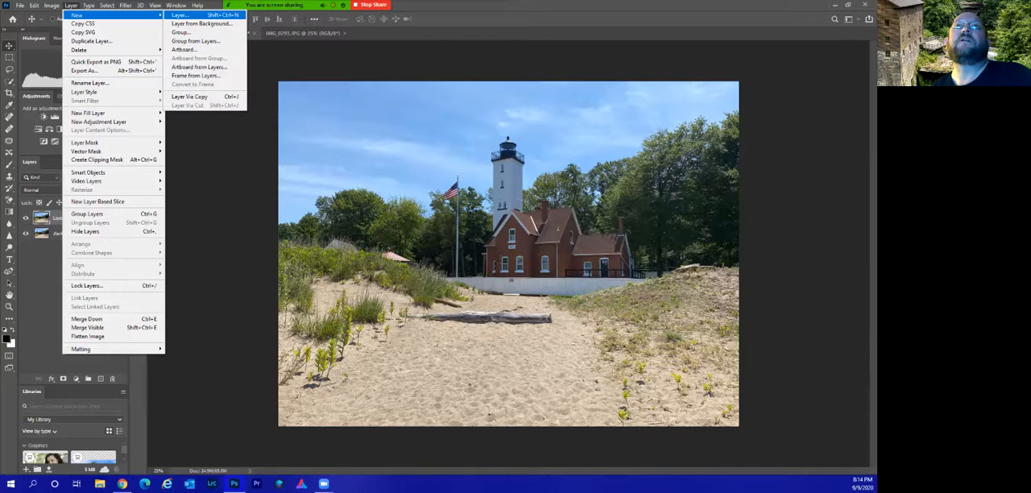
key(Escape)
drag(110, 217, 112, 379)
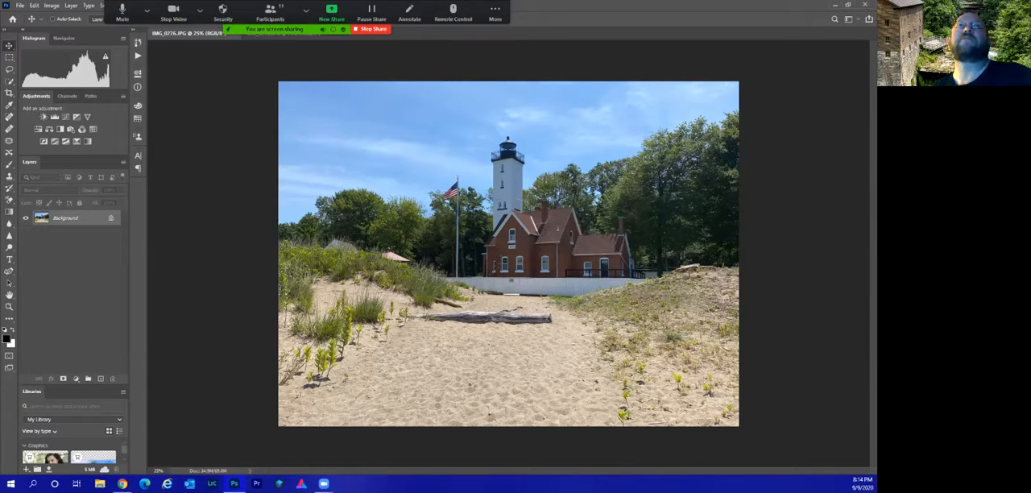
Add two empty layers with default settings above the Background, and delete both of them.
click(71, 4)
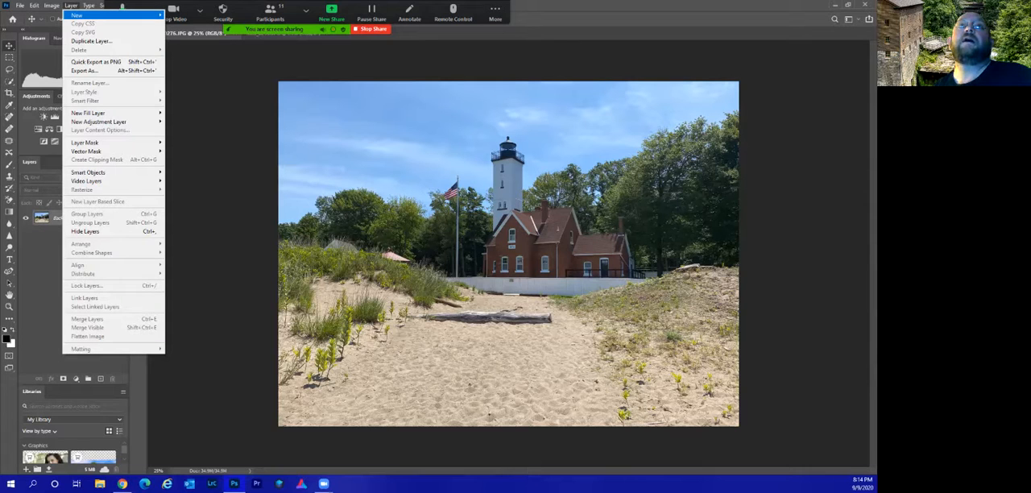
mouse_move(81, 14)
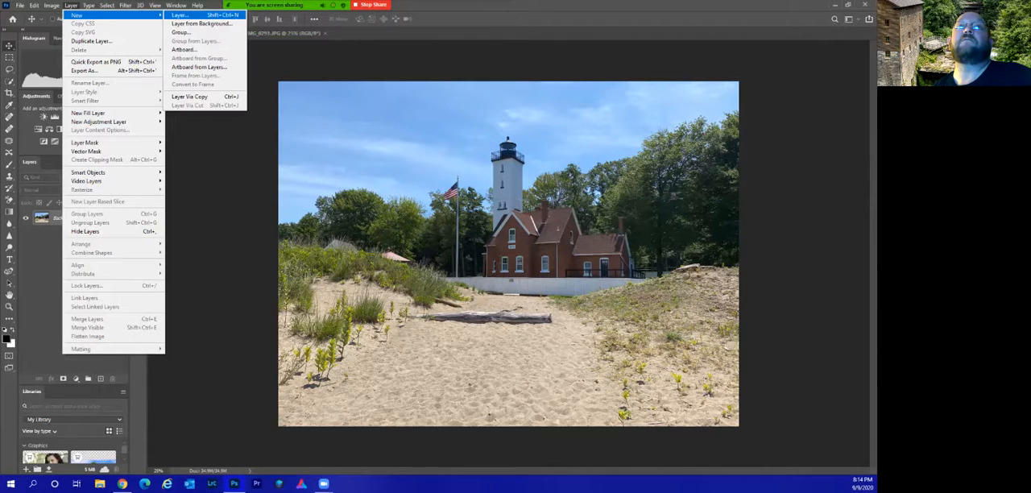
click(182, 15)
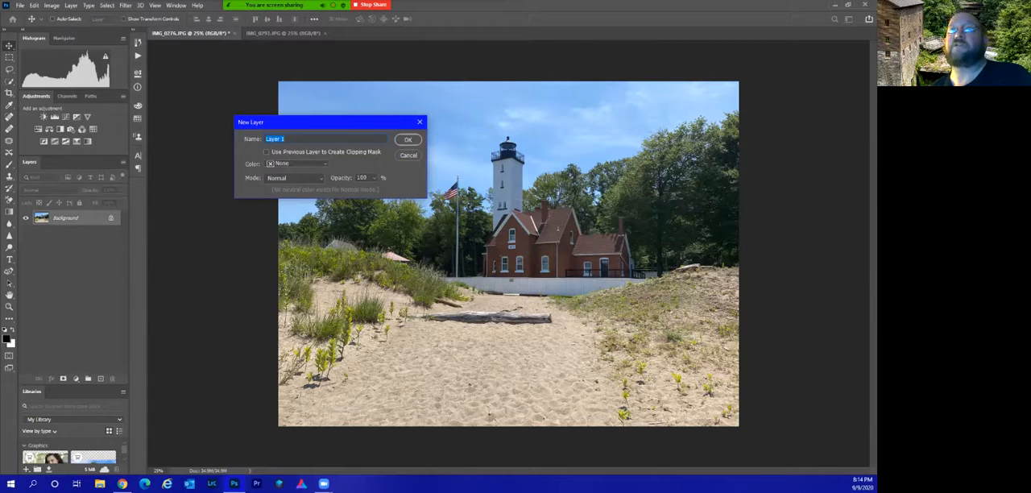
key(Return)
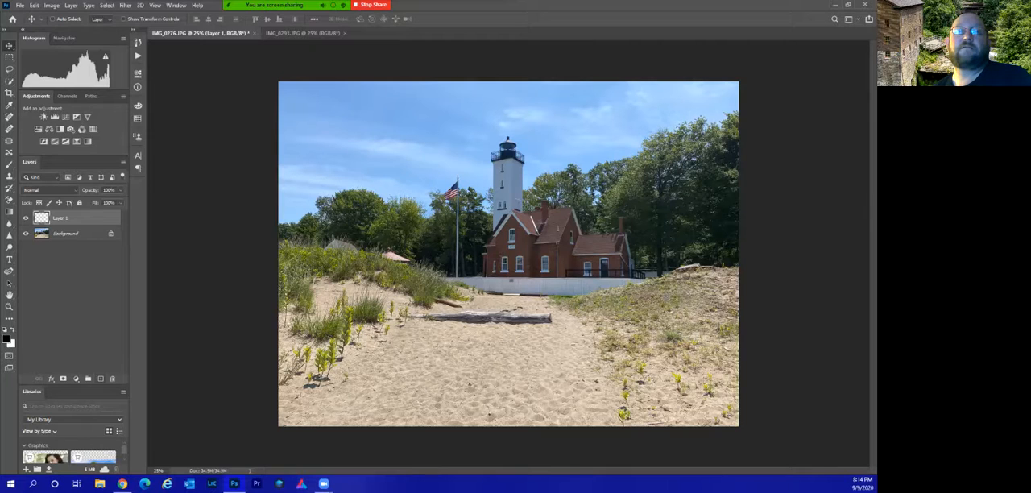
click(100, 378)
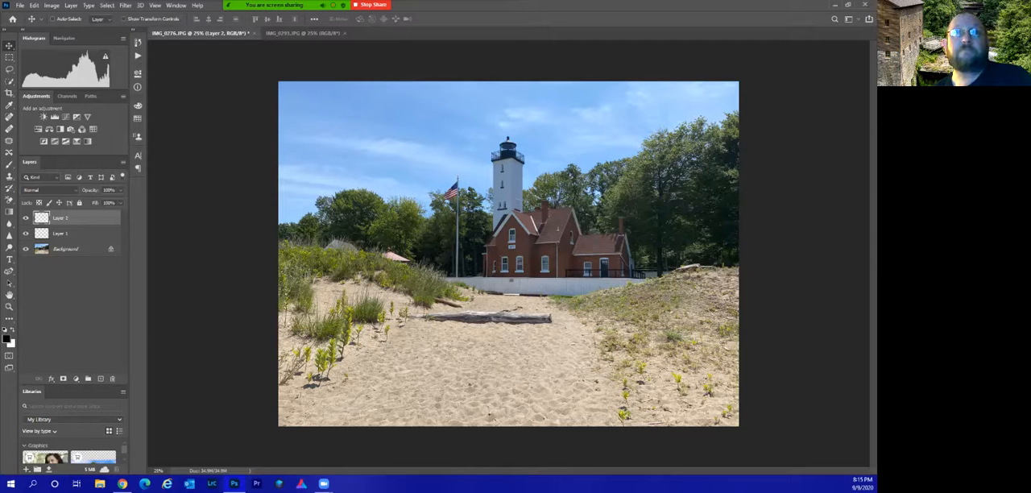
drag(74, 219, 112, 379)
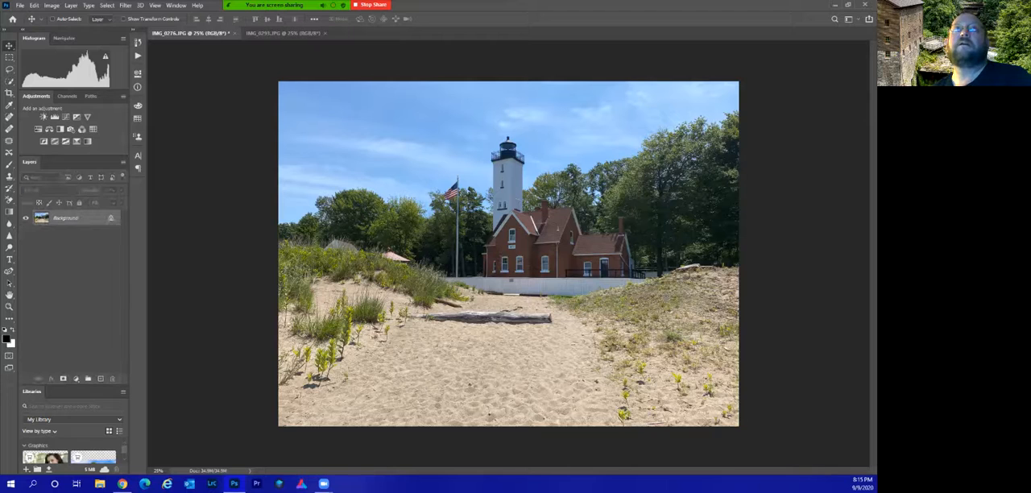
Convert the Background into a normal layer with the default name and settings, and undo and redo the conversion.
click(71, 4)
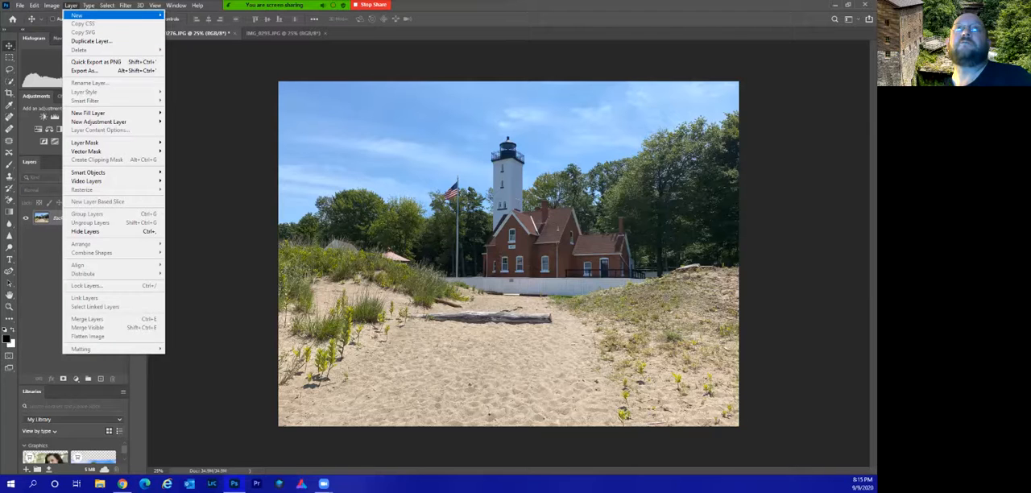
mouse_move(97, 15)
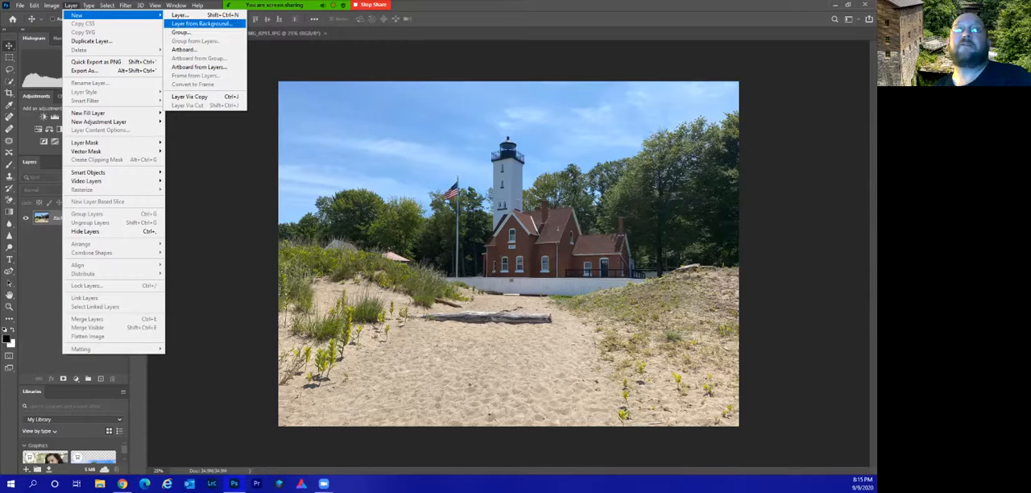
click(202, 24)
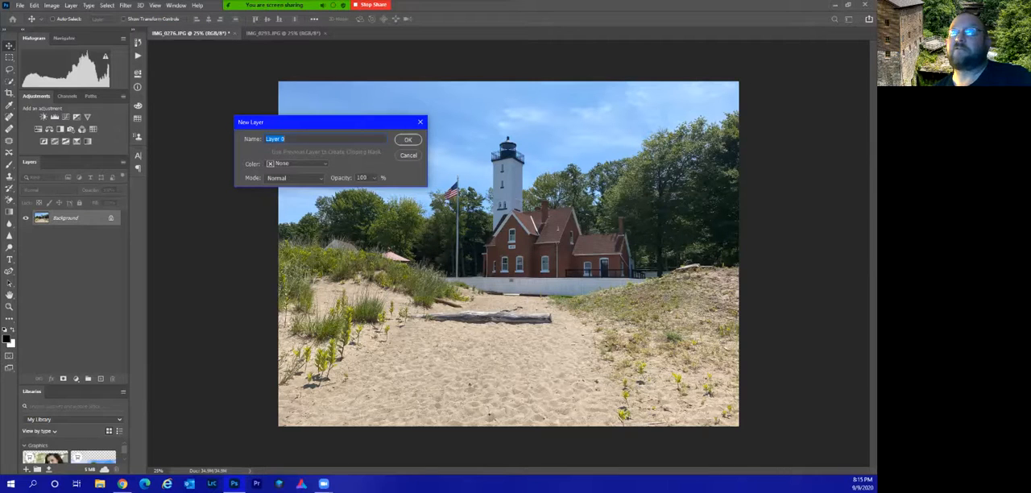
key(Return)
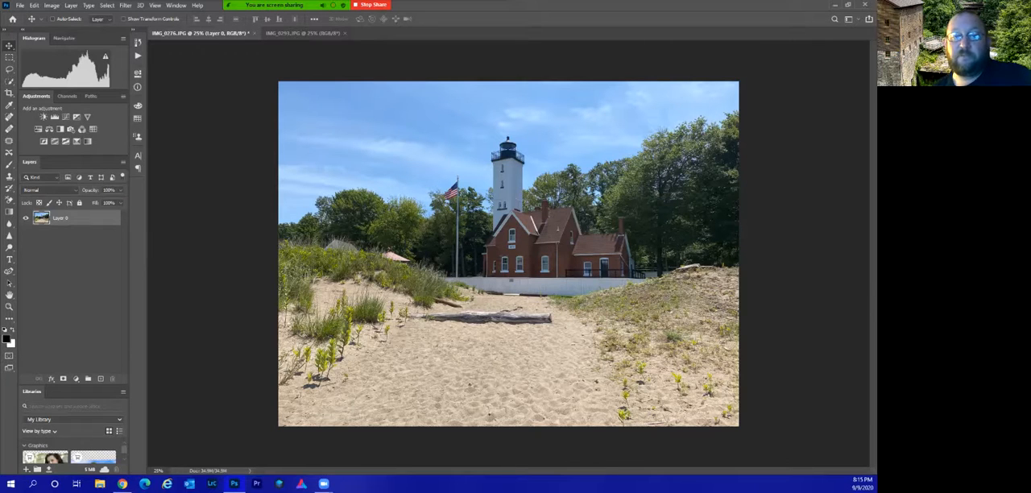
key(ctrl+z)
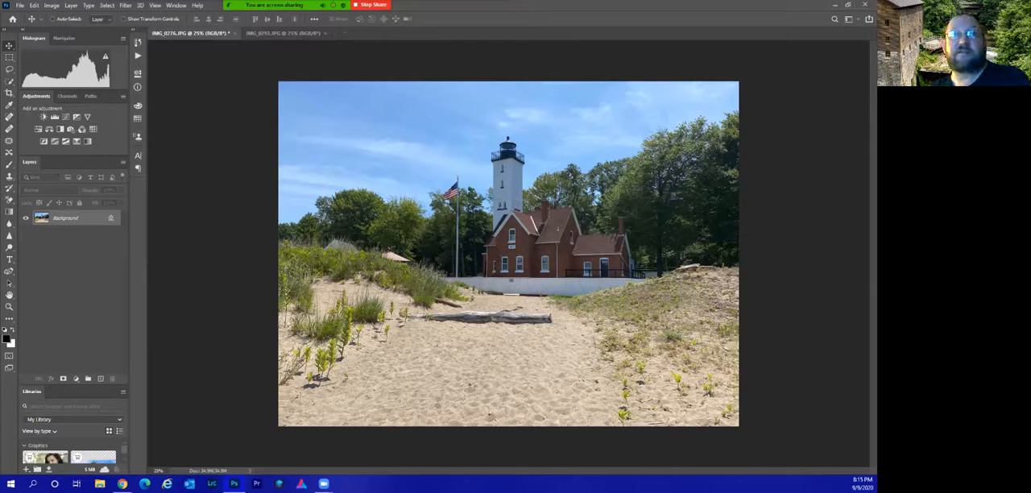
key(ctrl+shift+z)
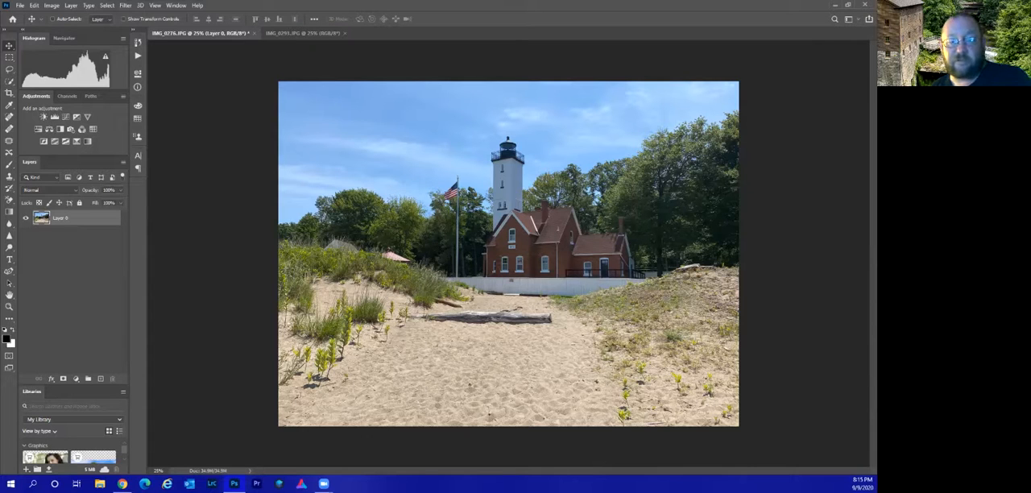
Move the converted lighthouse photo layer left and slightly up on the canvas, and undo both the move and the conversion.
drag(503, 311, 406, 291)
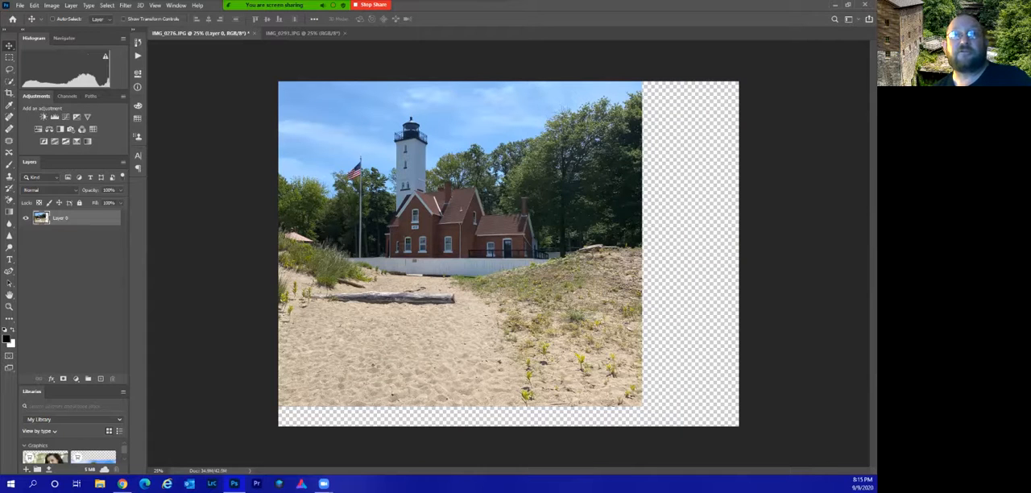
key(ctrl+z)
key(ctrl+z)
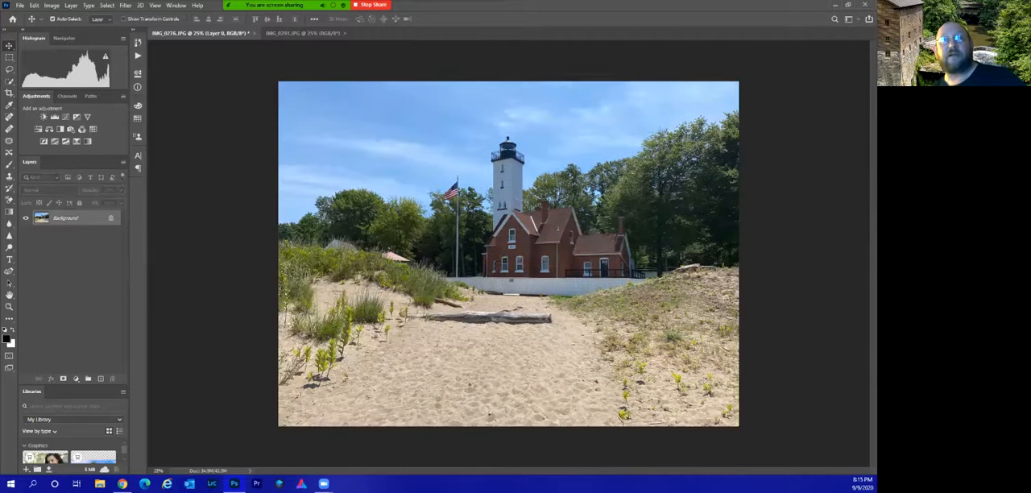
Move the lighthouse Background far to the left, accepting its conversion to a normal layer, and undo both changes.
drag(523, 265, 332, 268)
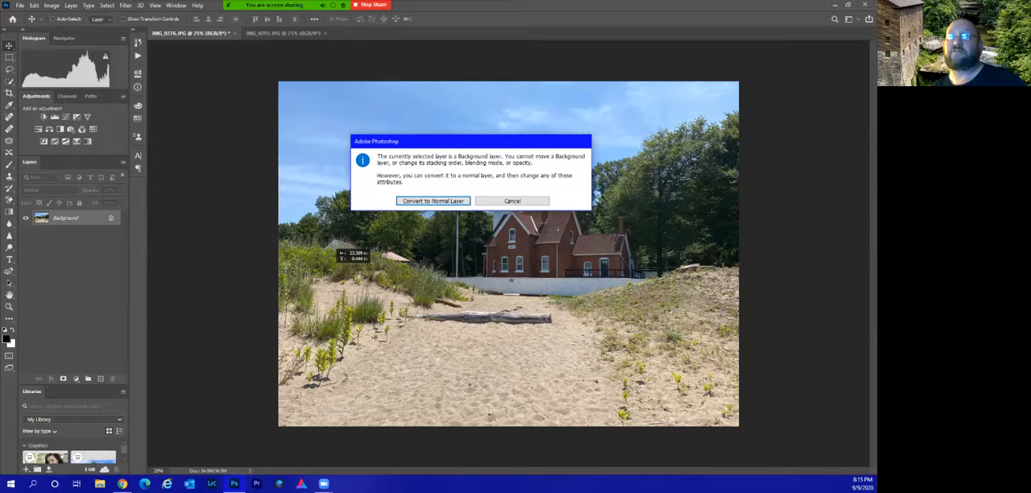
key(Return)
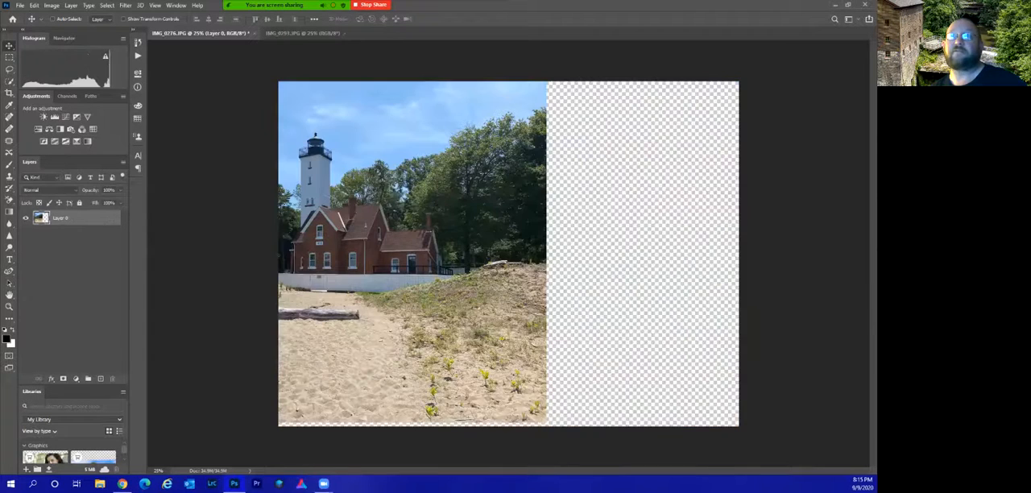
key(ctrl+z)
key(ctrl+z)
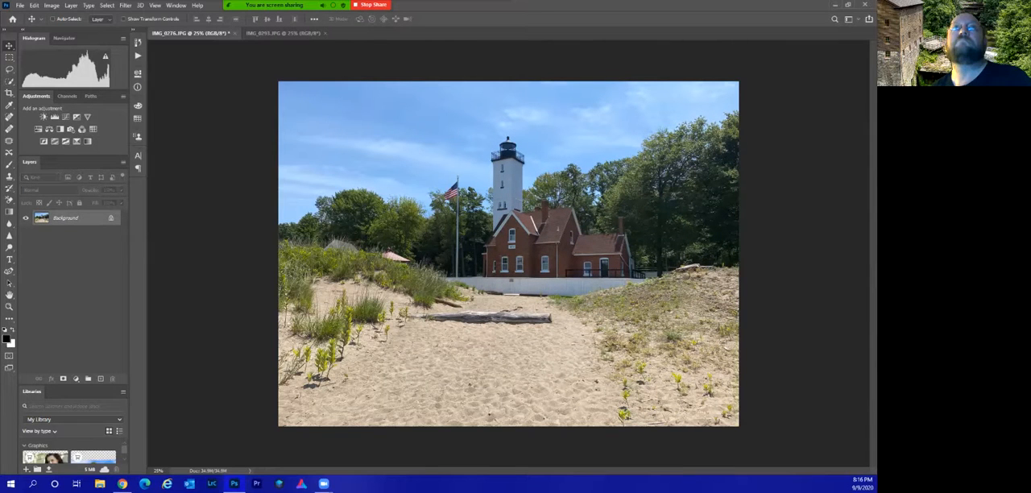
View the commands available for creating new layers from the Background.
click(71, 5)
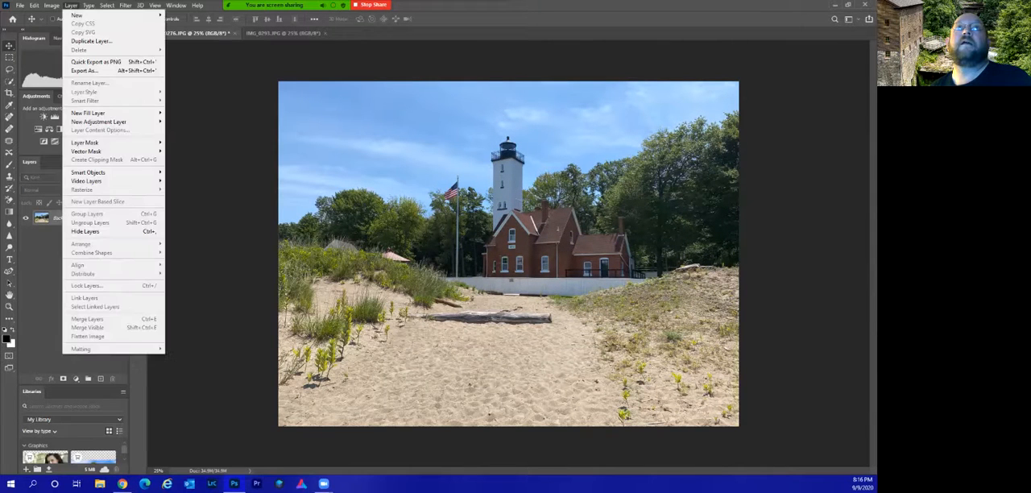
mouse_move(112, 14)
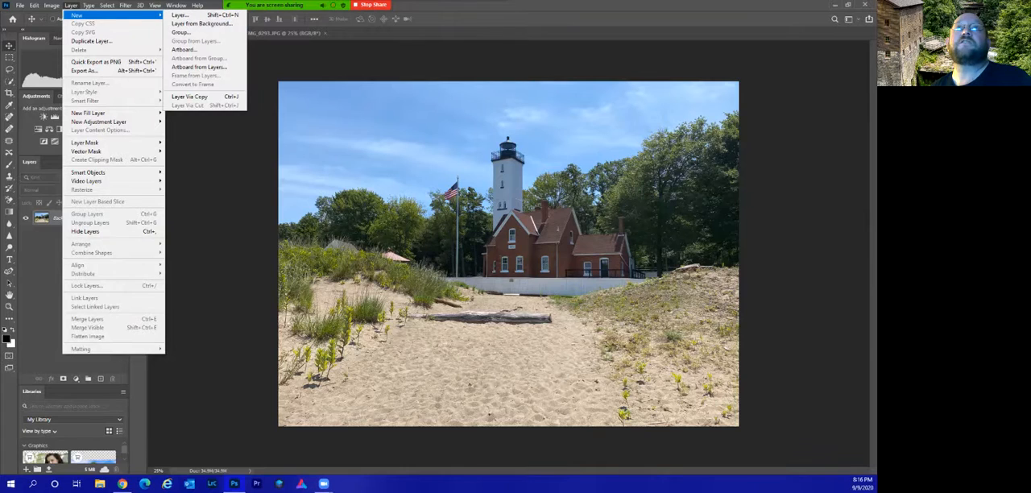
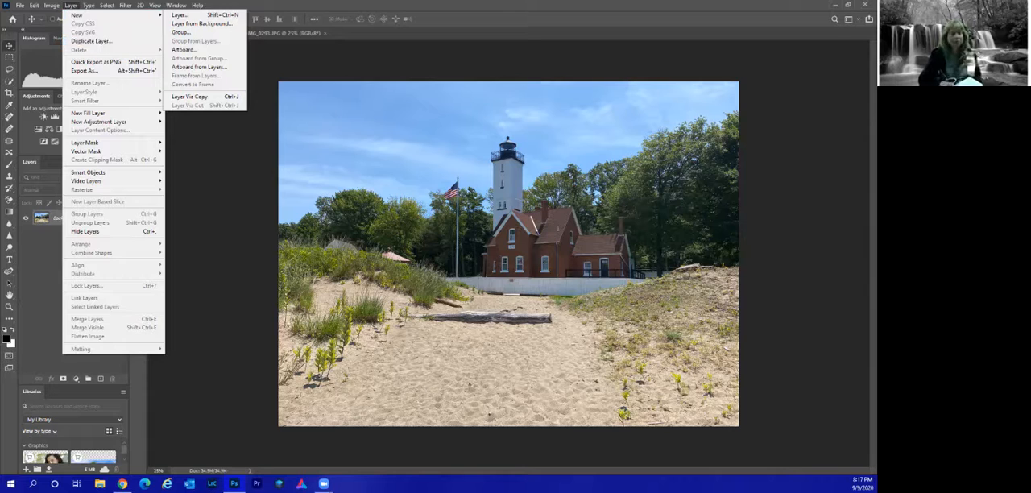
Duplicate the lighthouse Background into a new layer, and delete that copy.
click(71, 6)
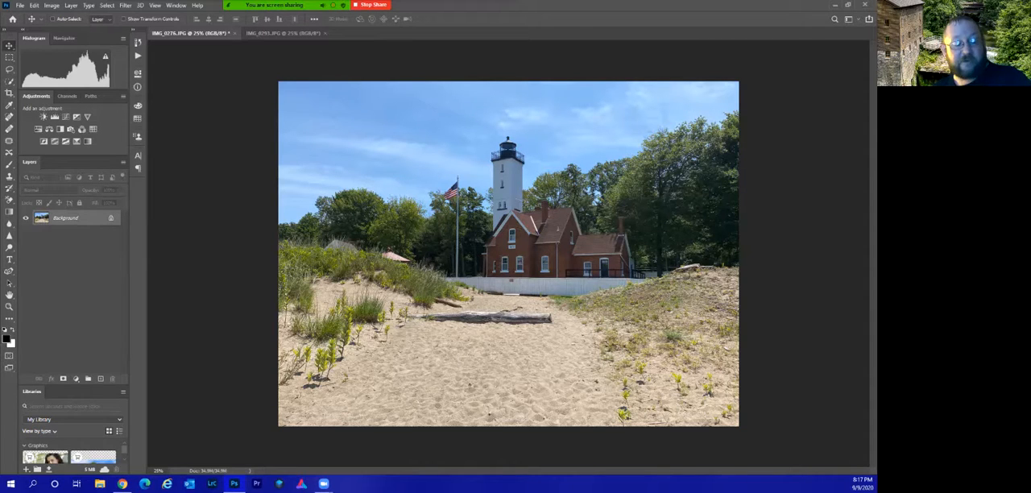
key(ctrl+j)
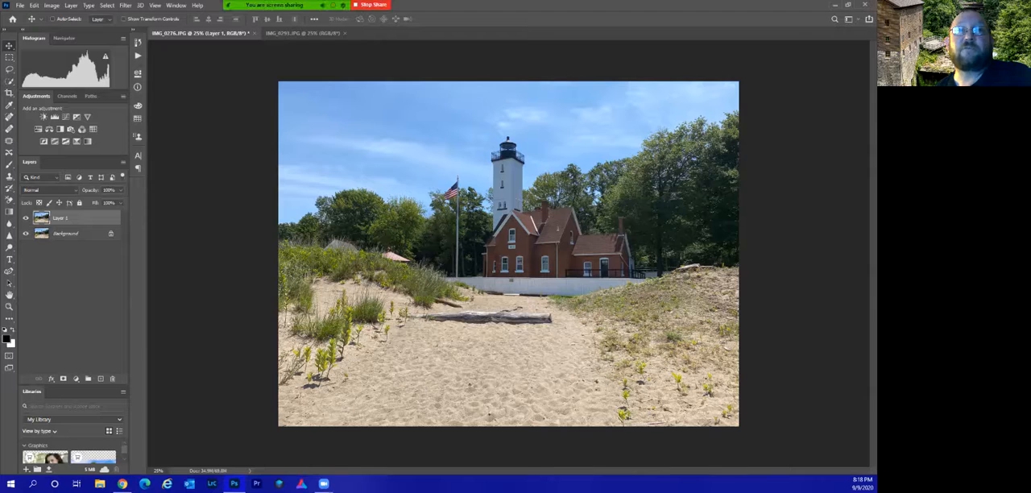
drag(74, 219, 112, 378)
Unlock the Background to turn it into a normal layer, and undo the conversion.
click(111, 218)
drag(74, 218, 75, 242)
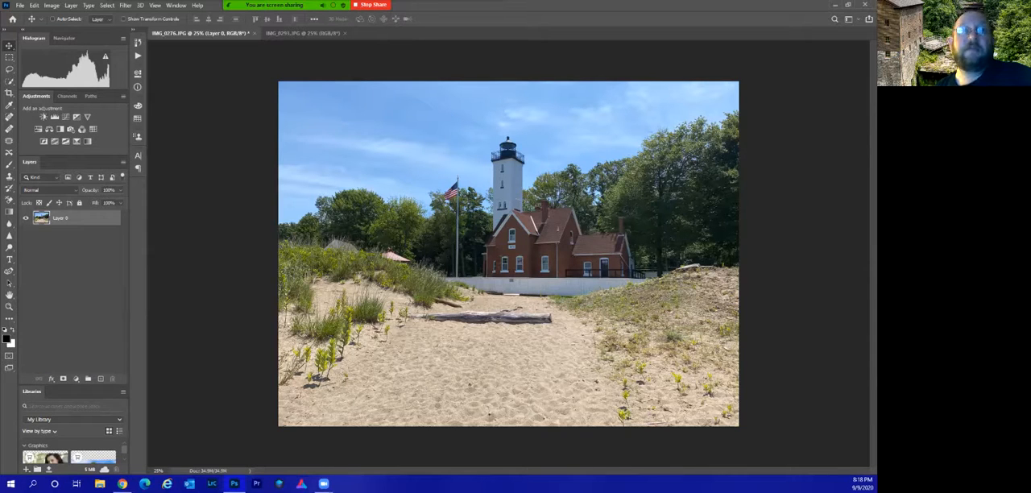
key(ctrl+z)
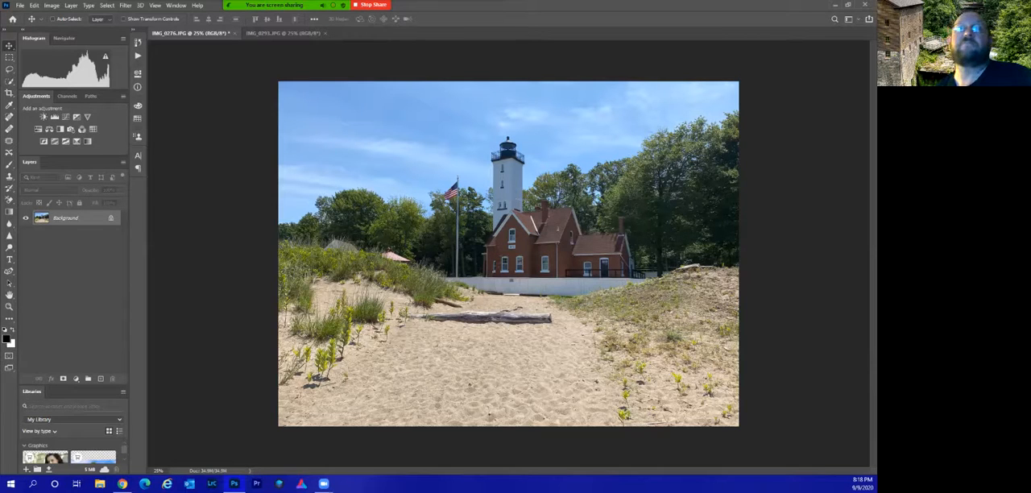
Try to delete the locked Background, then unlock it for moving in the layer stack and undo the unlocking.
drag(79, 218, 112, 378)
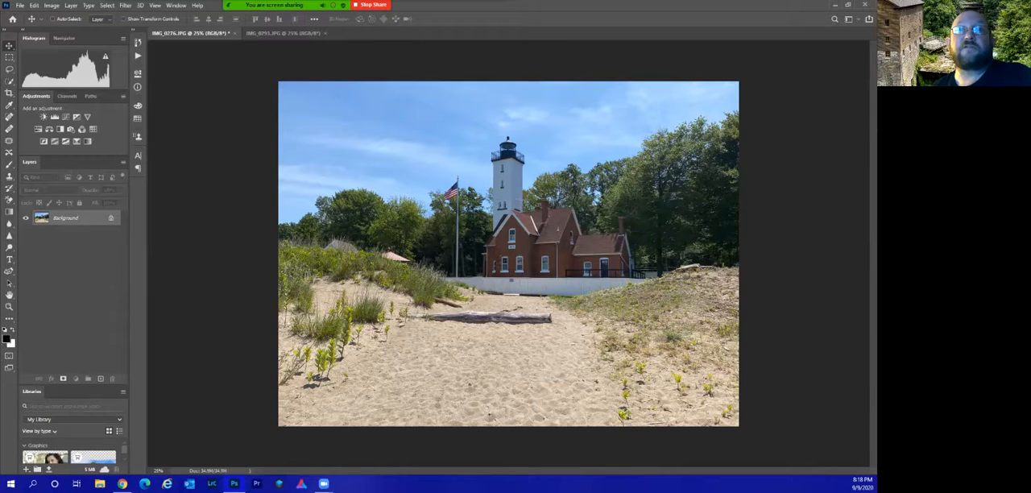
click(111, 218)
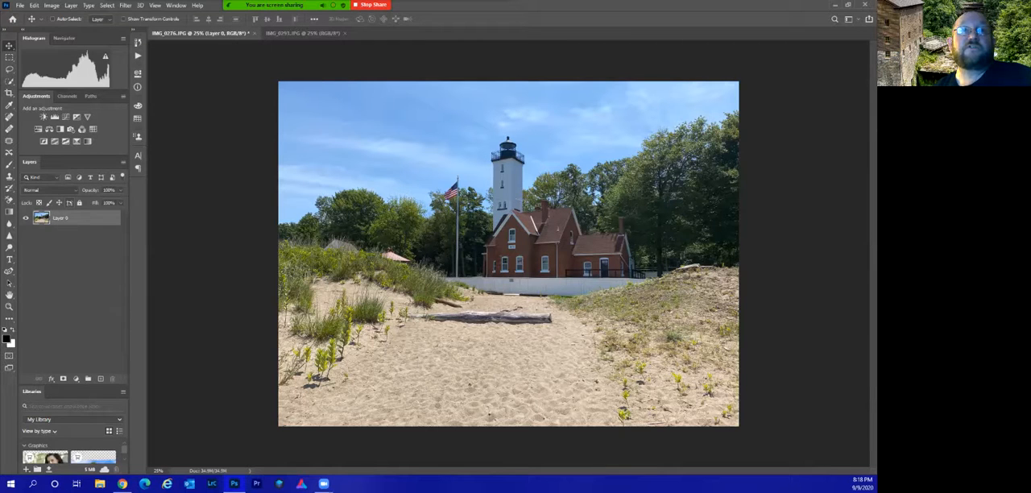
drag(80, 218, 85, 245)
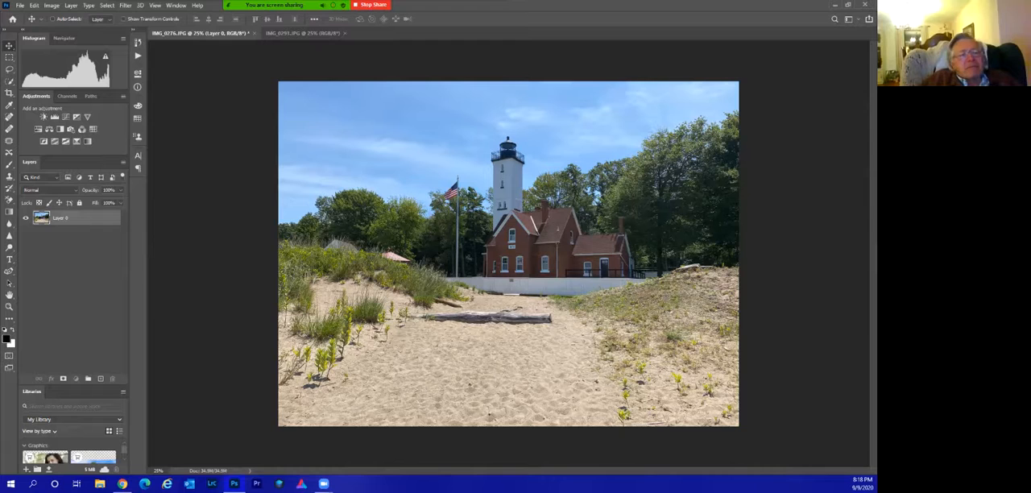
key(ctrl+z)
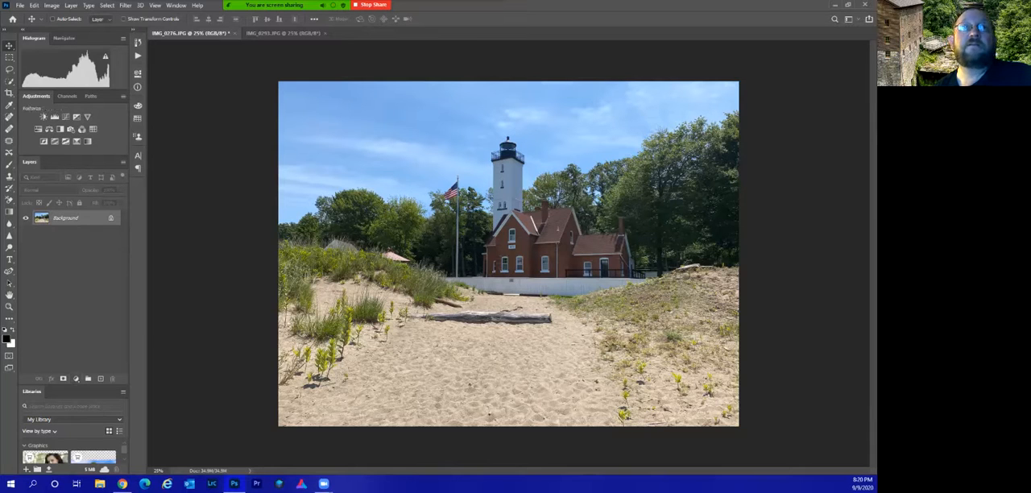
Add a Hue/Saturation adjustment layer that shifts the sky toward purple and a Brightness/Contrast layer with brightness 12.
click(37, 129)
drag(194, 135, 201, 136)
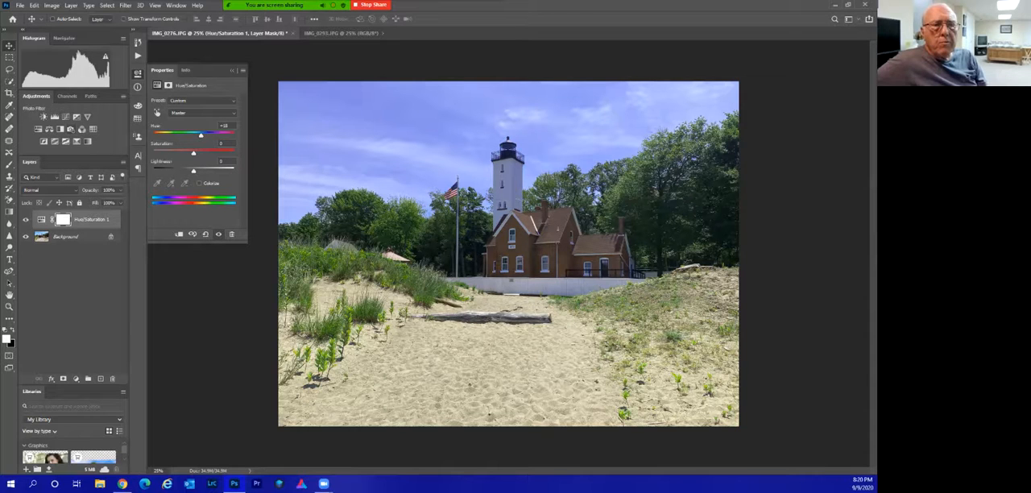
click(43, 117)
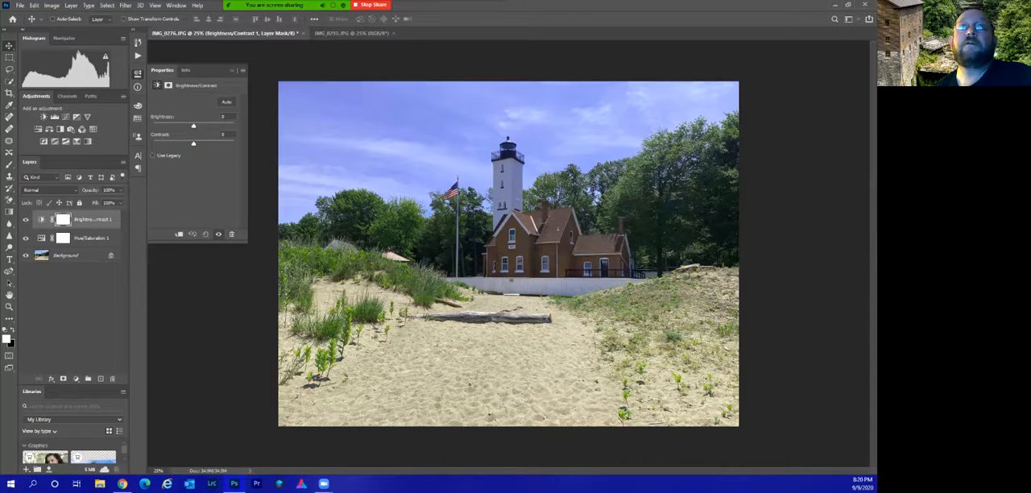
drag(193, 125, 197, 126)
Group the Brightness/Contrast and Hue/Saturation adjustment layers together.
click(42, 219)
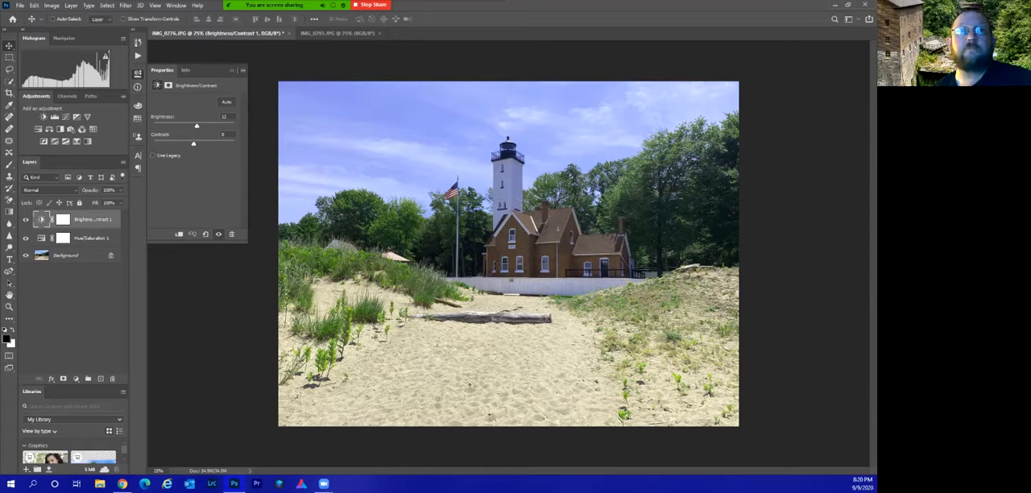
shift+click(92, 239)
key(ctrl+g)
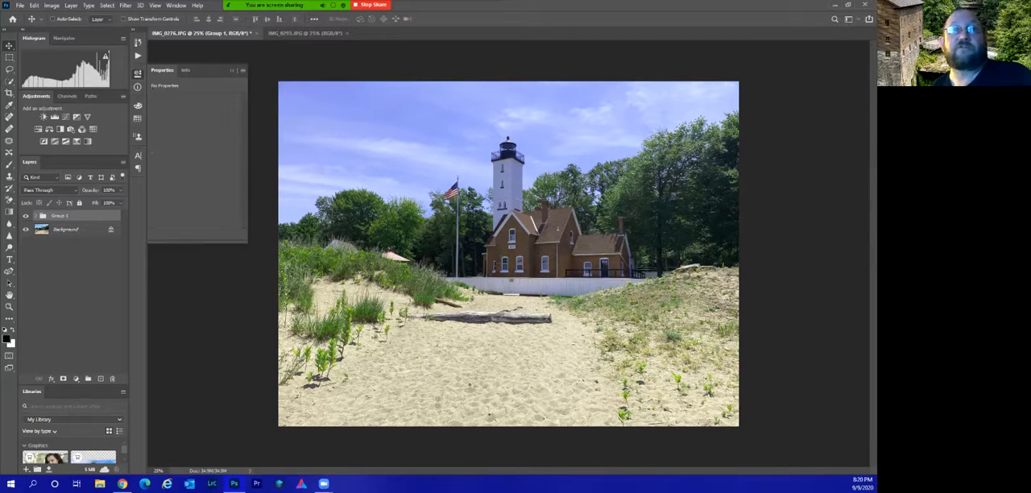
Add a Levels layer with midtones at 0.75 and a Vibrance layer with vibrance +36 and saturation -27.
click(54, 117)
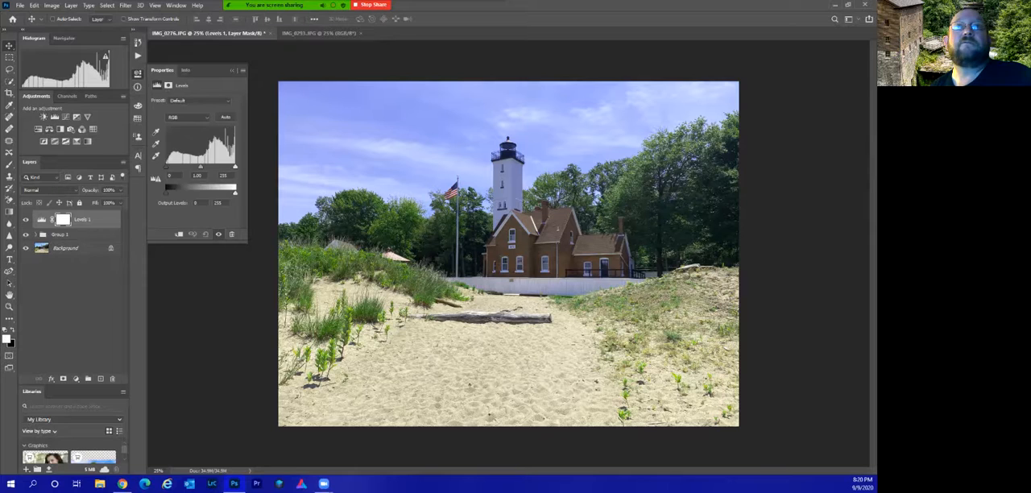
drag(200, 167, 207, 167)
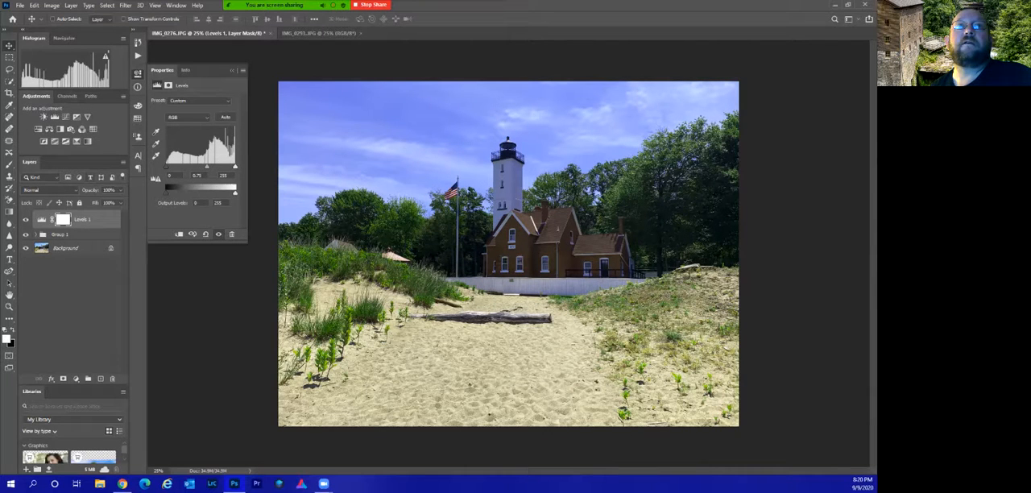
click(87, 117)
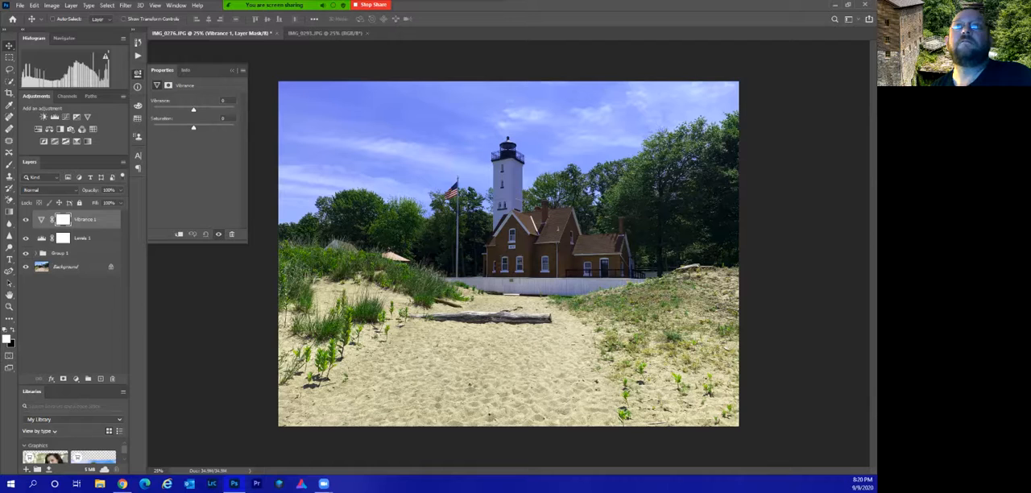
drag(193, 109, 182, 127)
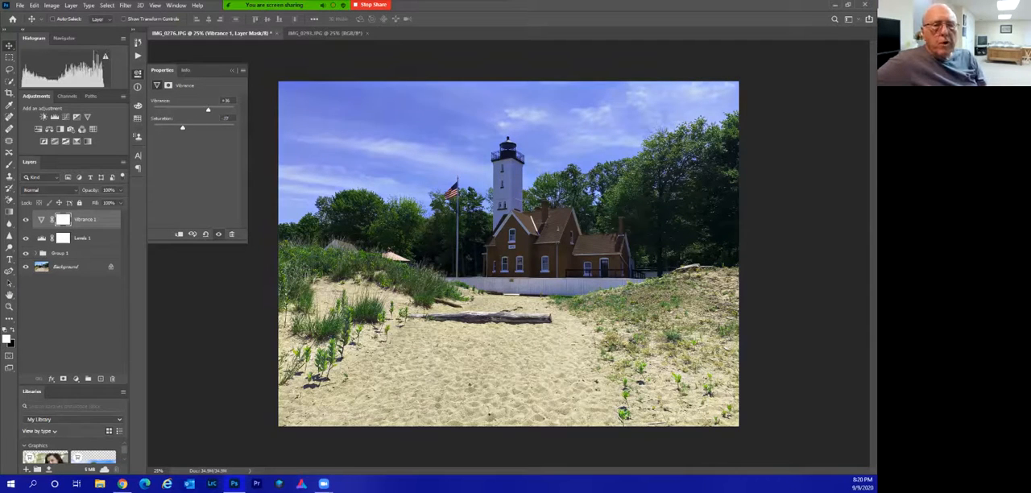
Group the Vibrance and Levels adjustment layers into a second group.
click(41, 219)
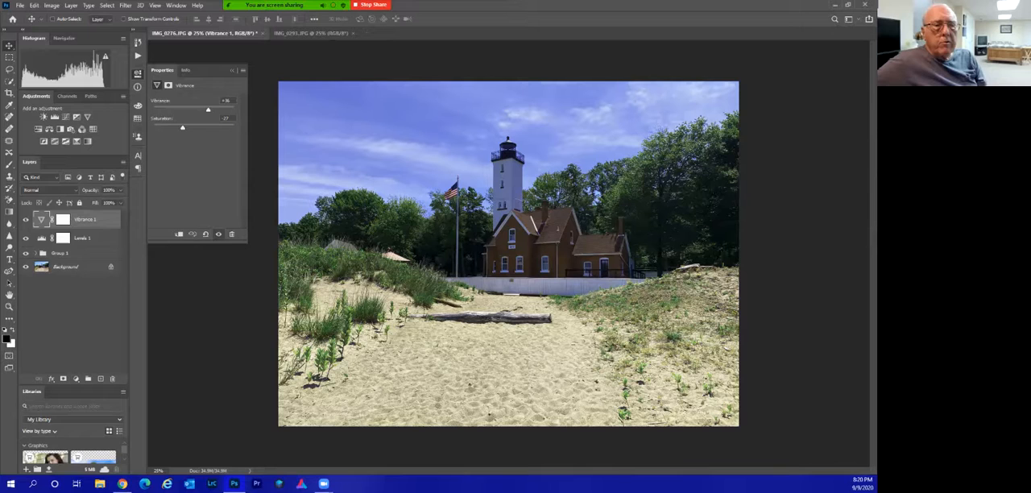
shift+click(83, 238)
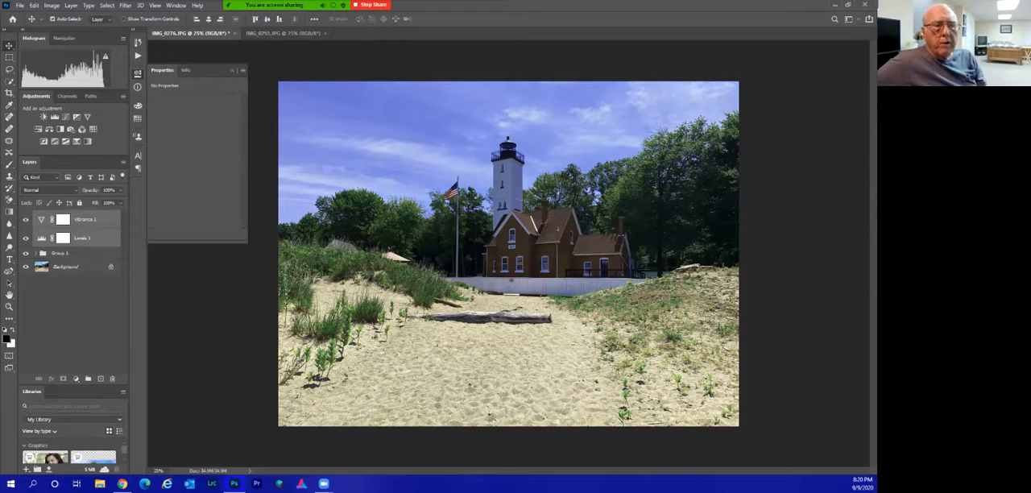
key(ctrl+g)
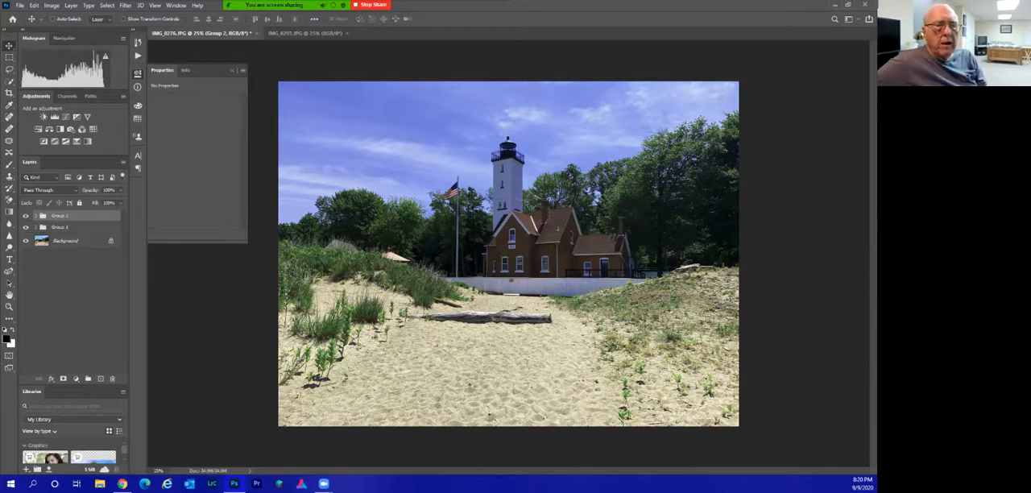
Toggle the visibility of Group 1 and Group 2 to compare their effects on the photo.
click(25, 216)
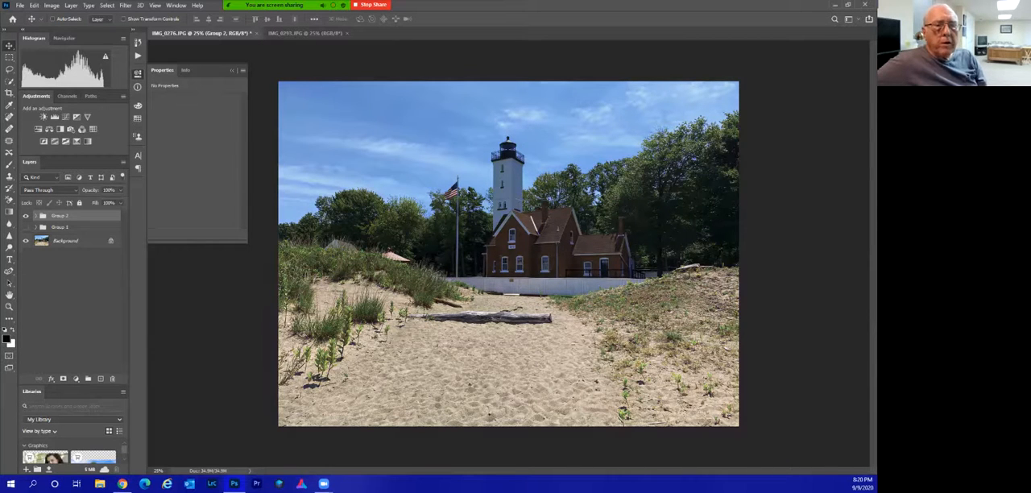
click(26, 227)
click(25, 215)
click(26, 216)
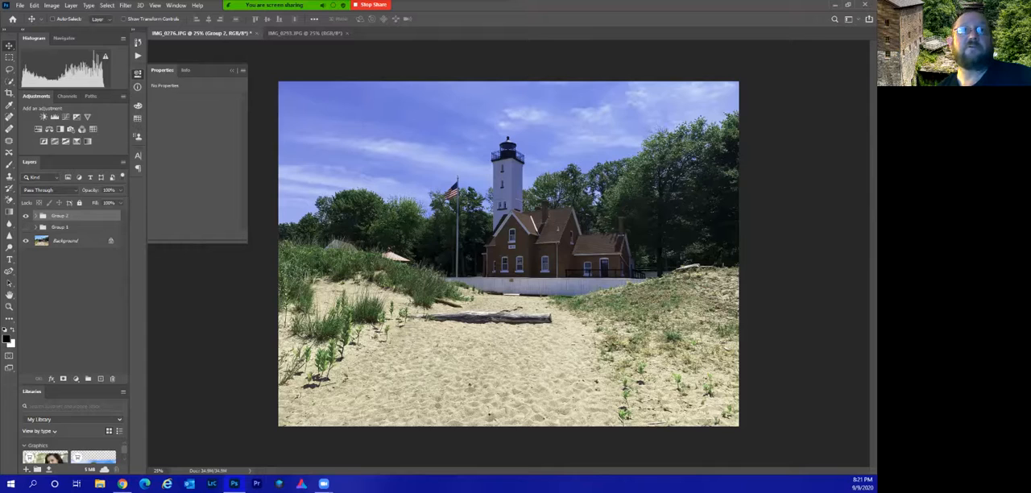
click(26, 216)
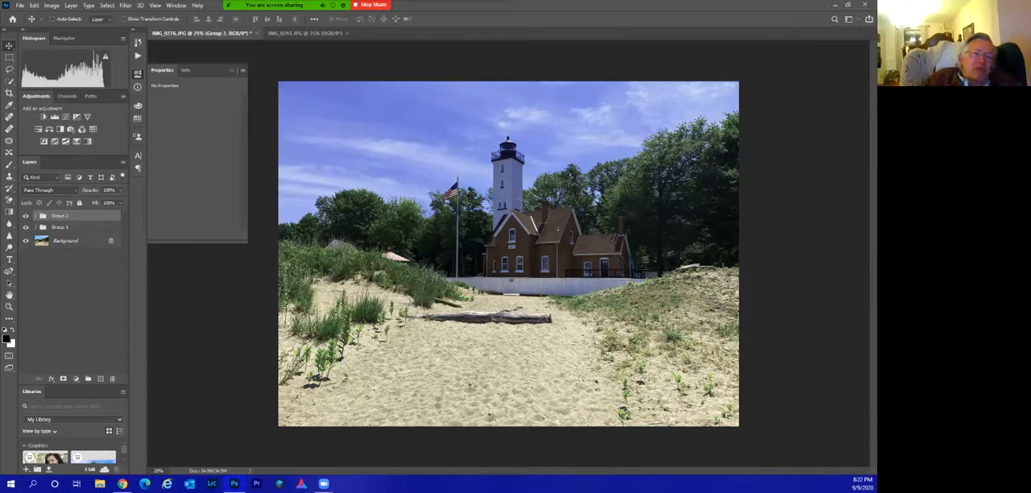
Expand Group 1 and delete its Brightness/Contrast adjustment layer.
click(138, 73)
click(71, 298)
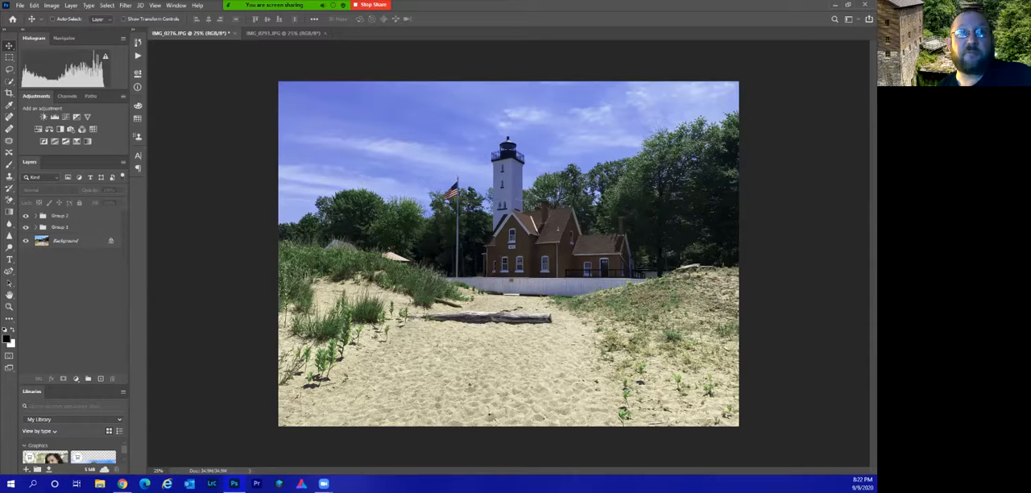
click(61, 227)
click(36, 227)
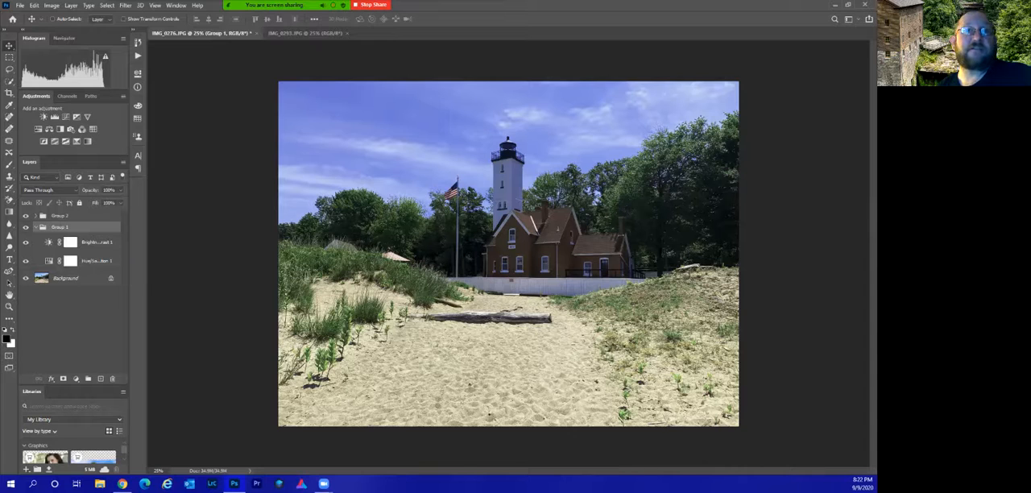
click(96, 243)
drag(99, 243, 112, 378)
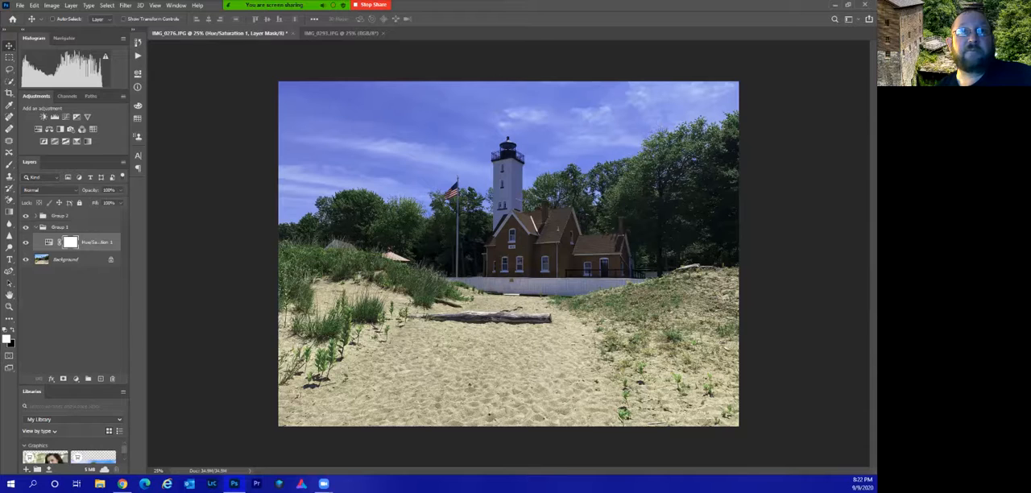
Add a Levels adjustment layer inside Group 1 with the midtones set to 0.71.
click(61, 227)
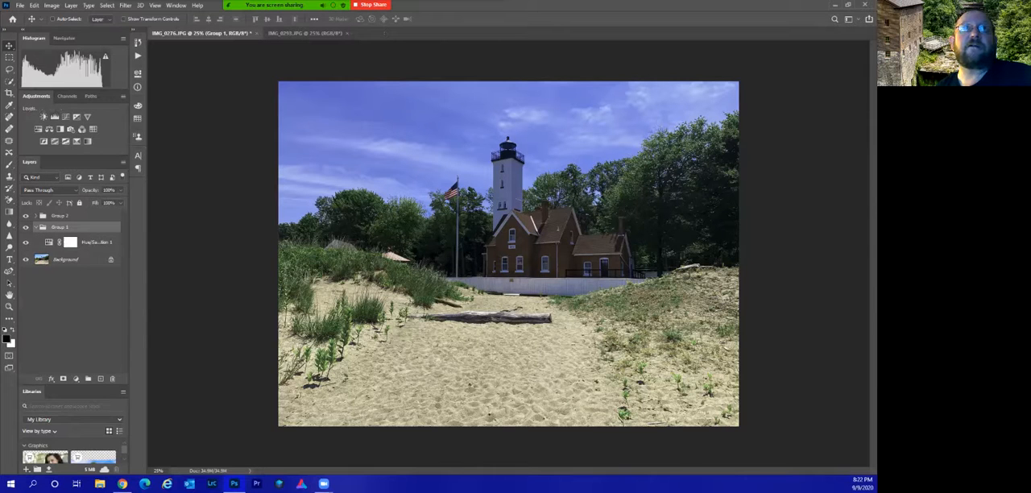
click(43, 117)
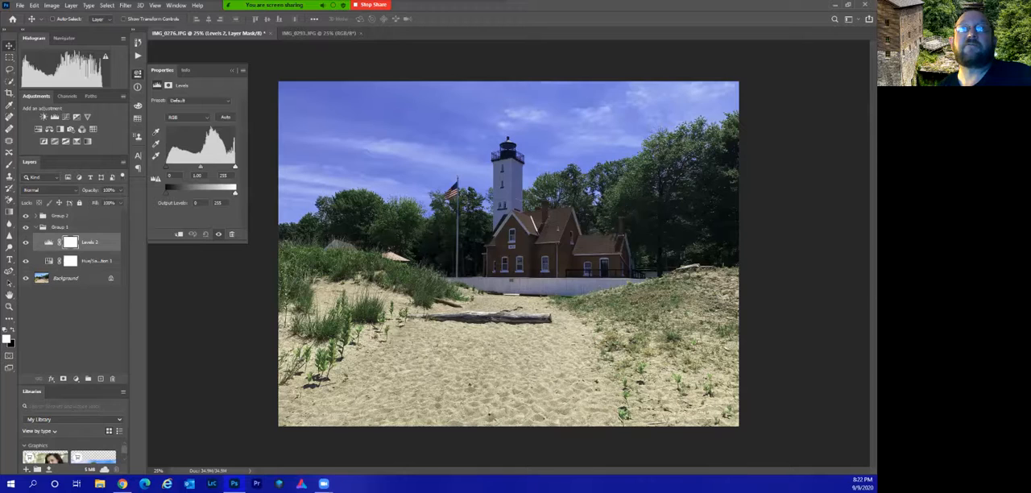
drag(201, 166, 209, 167)
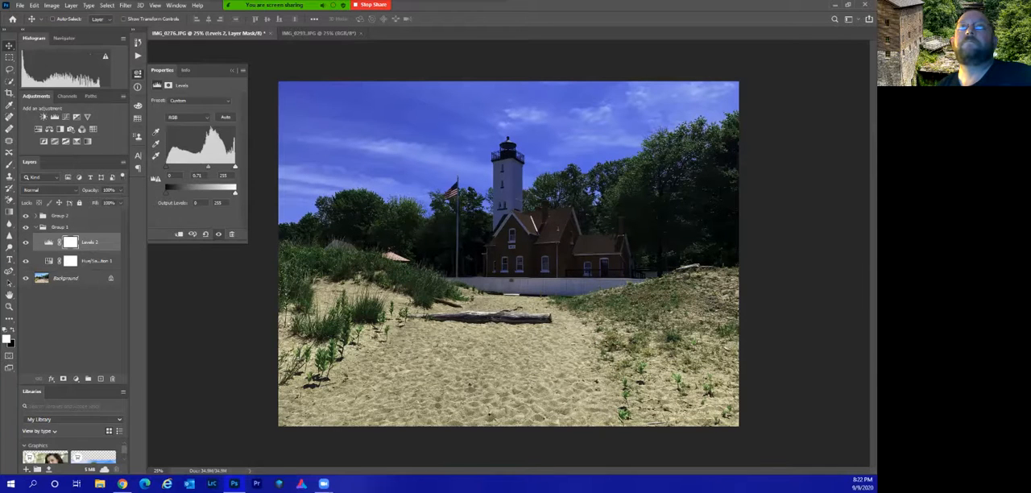
click(232, 71)
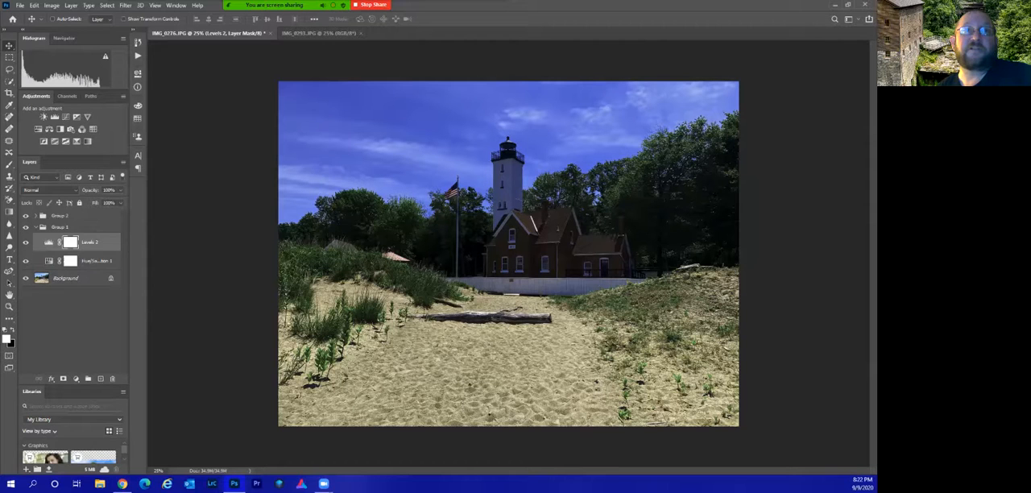
Compare the photo with each group hidden and shown, and inspect the layers inside Group 2.
click(36, 227)
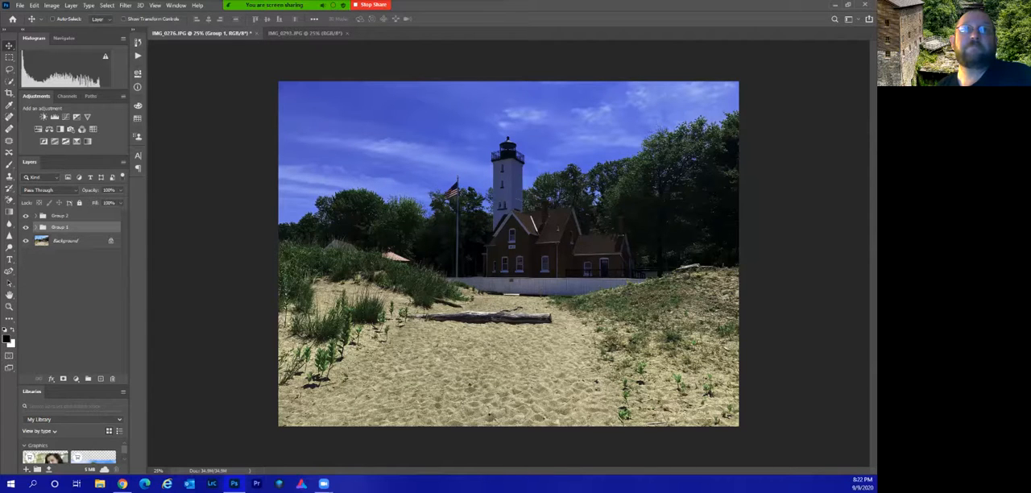
click(25, 227)
click(26, 228)
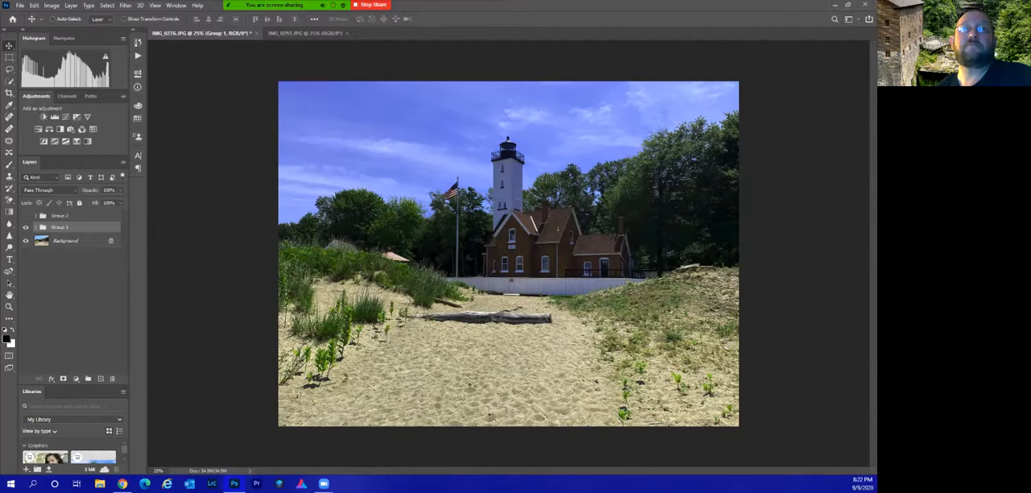
click(26, 215)
click(36, 216)
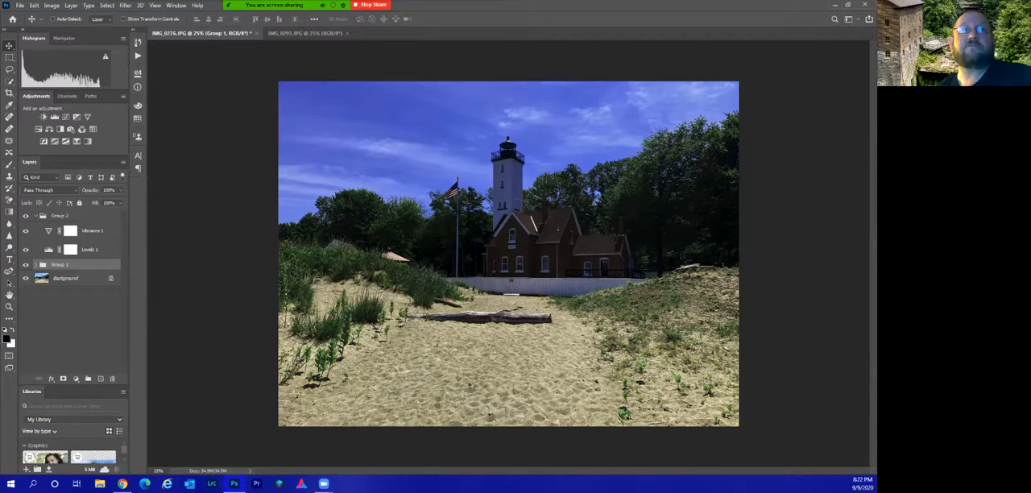
click(36, 216)
click(71, 302)
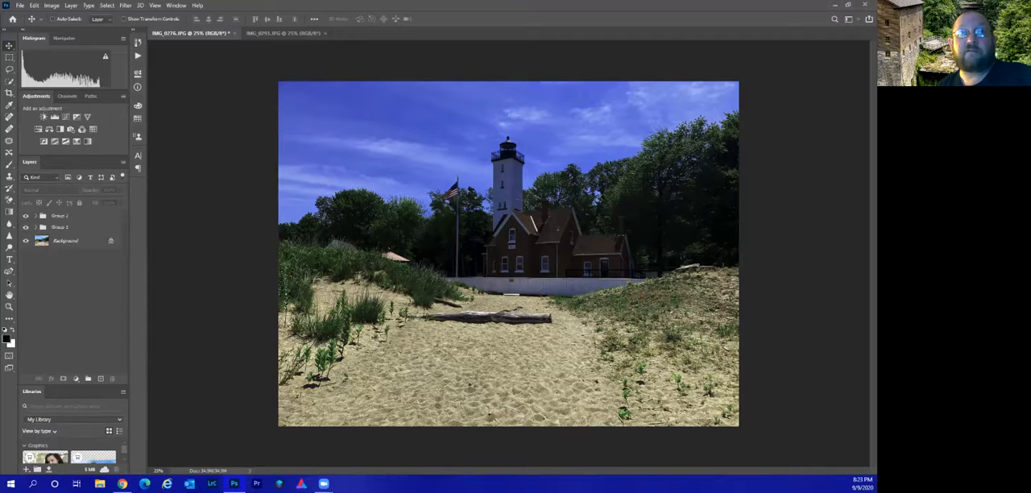
Rename Group 1 as "sky".
click(61, 227)
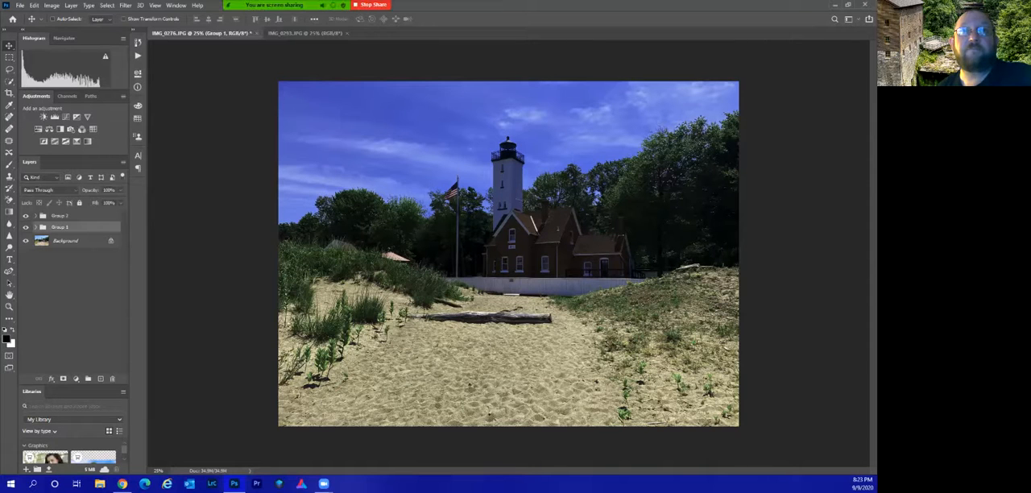
double_click(60, 227)
text(sky)
key(Return)
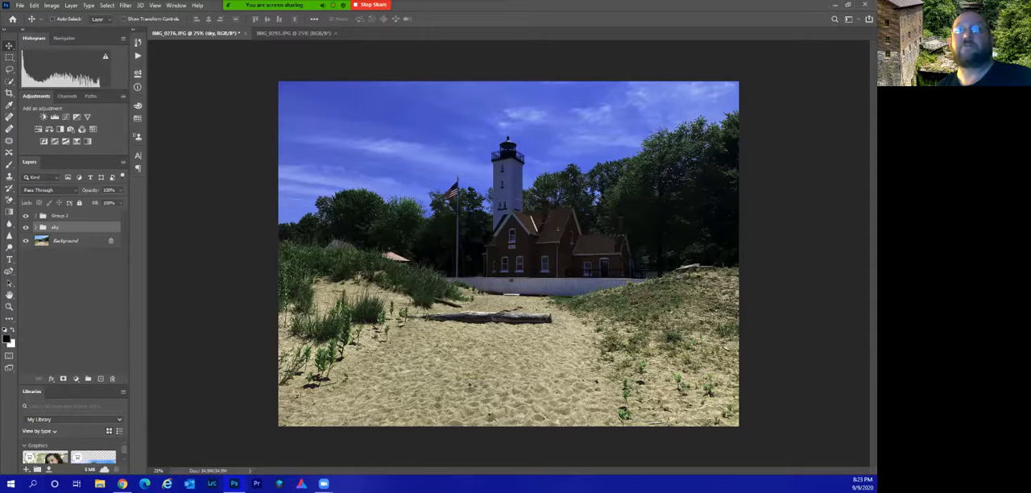
Expand the sky group and select its Levels adjustment layer.
click(71, 290)
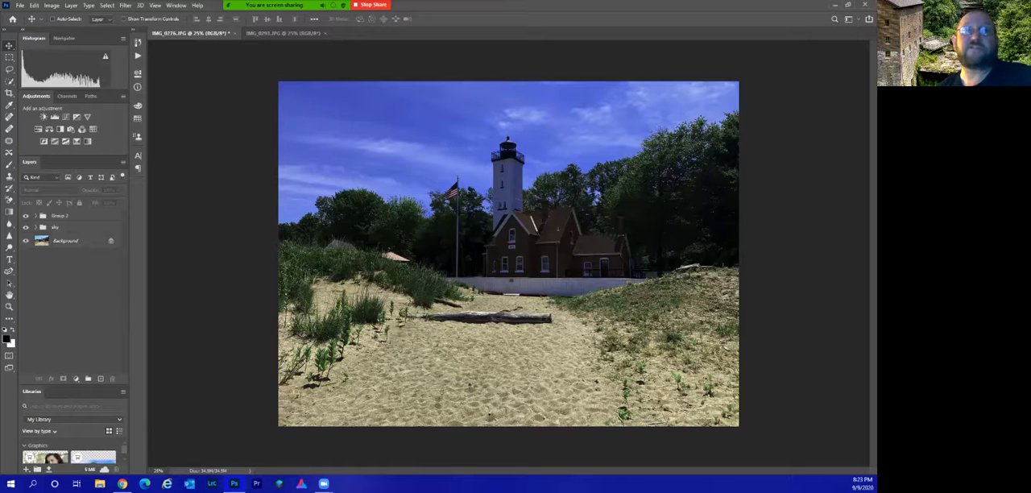
click(35, 227)
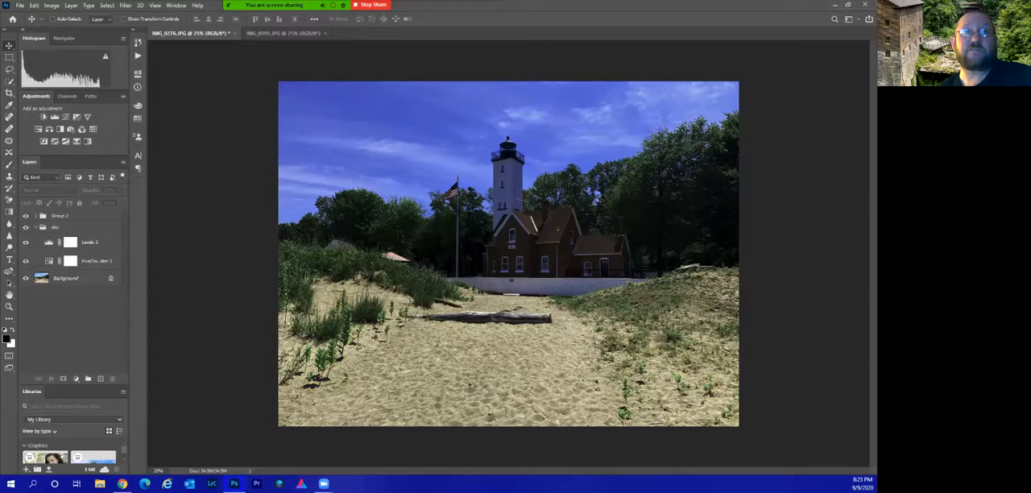
click(90, 242)
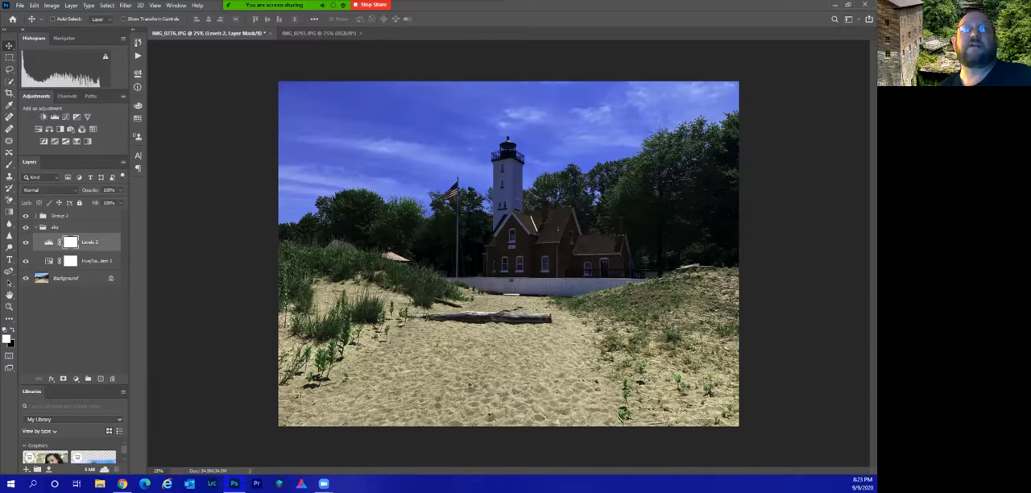
click(49, 242)
double_click(90, 243)
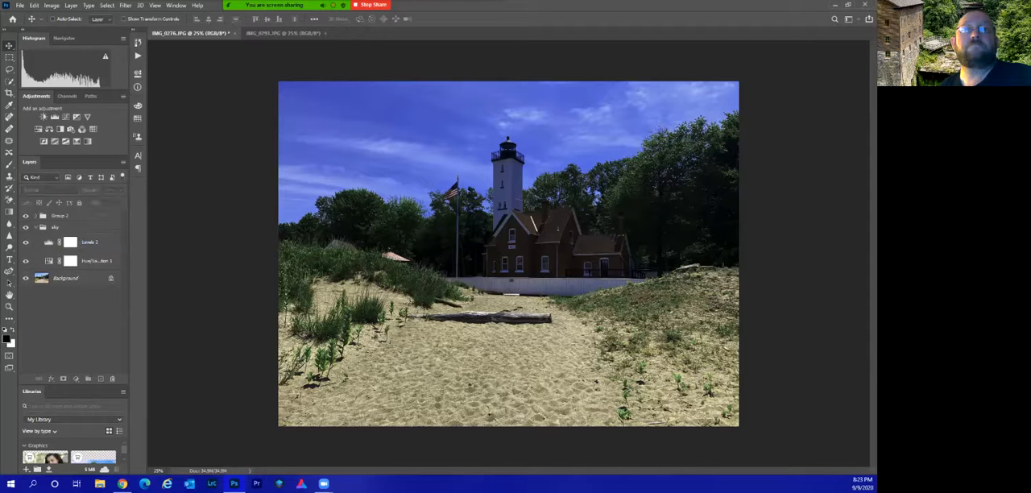
key(Return)
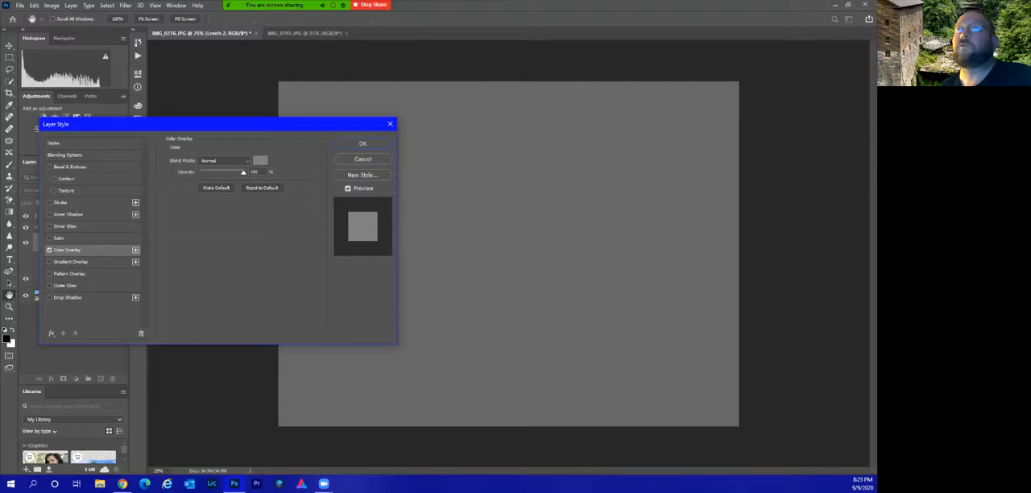
click(390, 124)
click(71, 261)
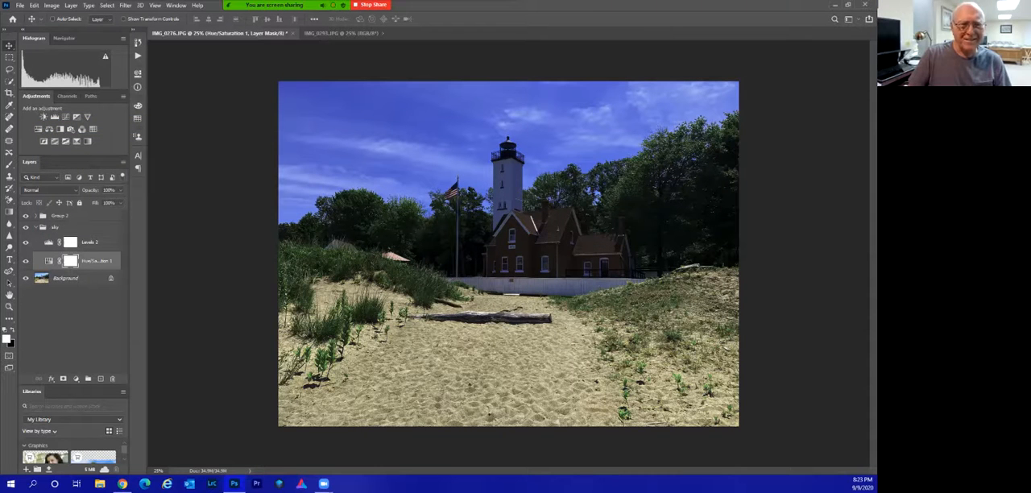
Set the midtones of the Levels adjustment layer in the sky group back to 1.00.
click(90, 243)
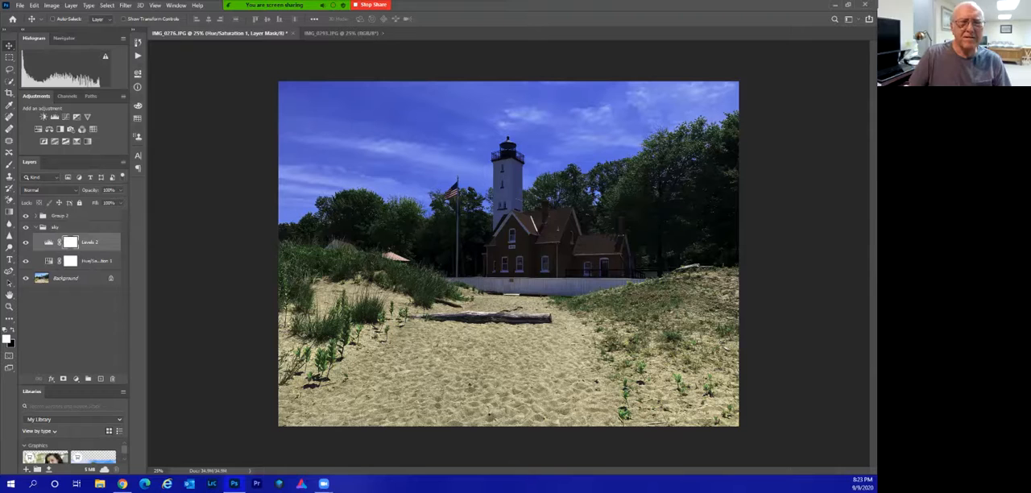
double_click(49, 242)
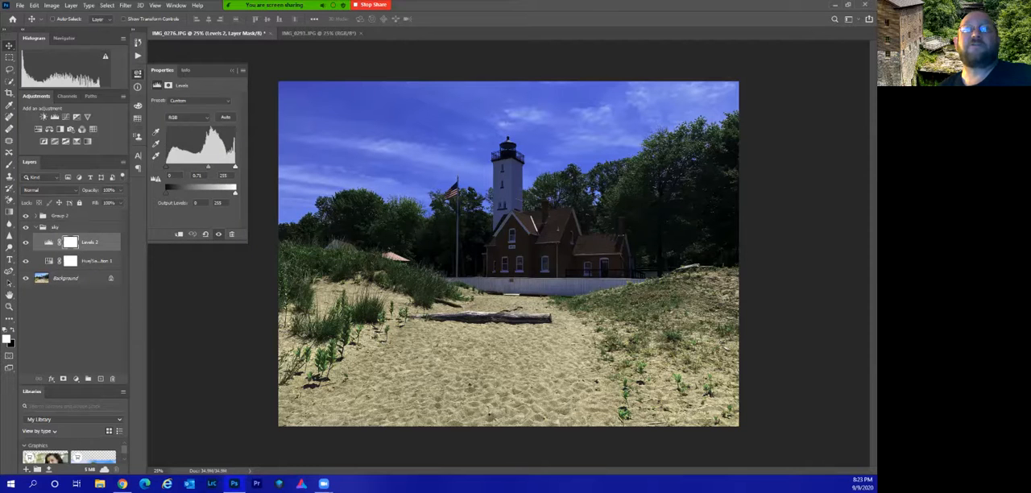
mouse_move(207, 167)
mouse_down()
mouse_move(187, 166)
mouse_move(199, 167)
mouse_up()
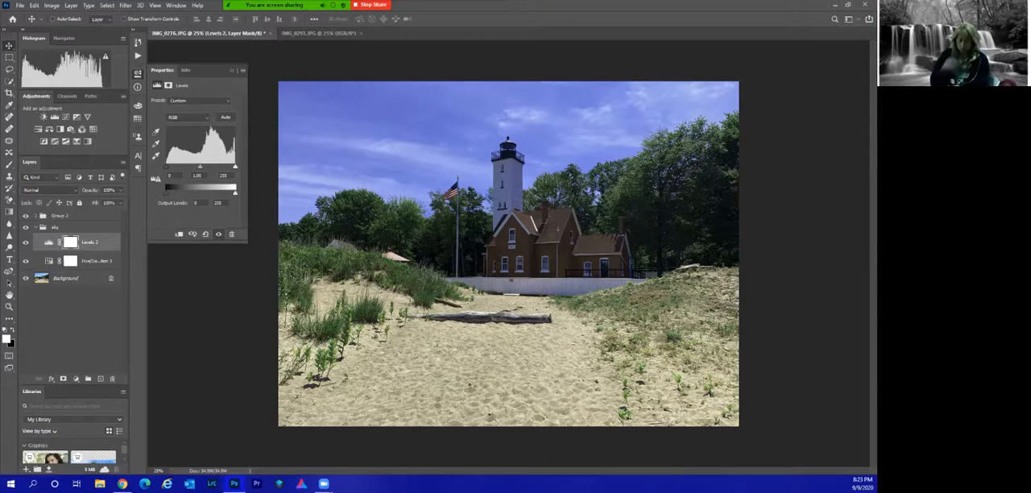
Collapse the sky group, deselect all layers and hide the adjustment properties.
click(37, 227)
click(66, 300)
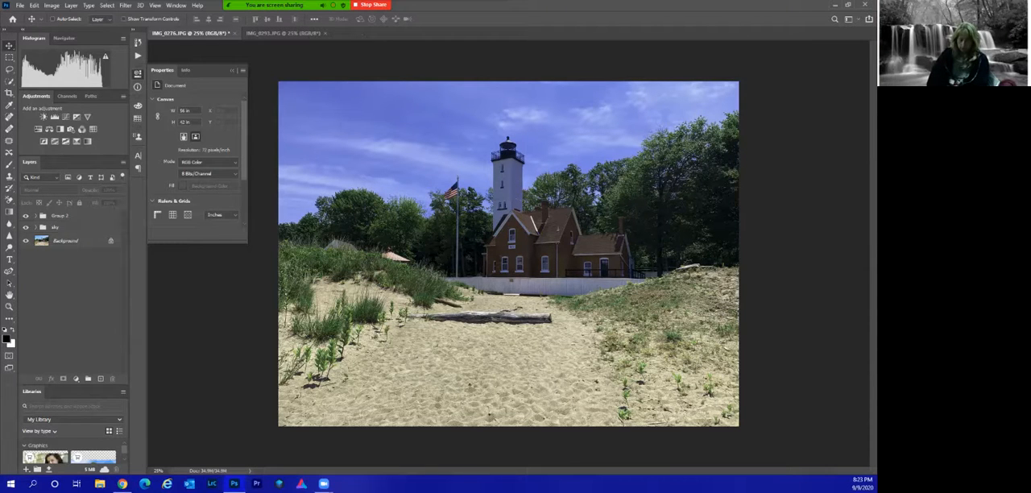
click(232, 71)
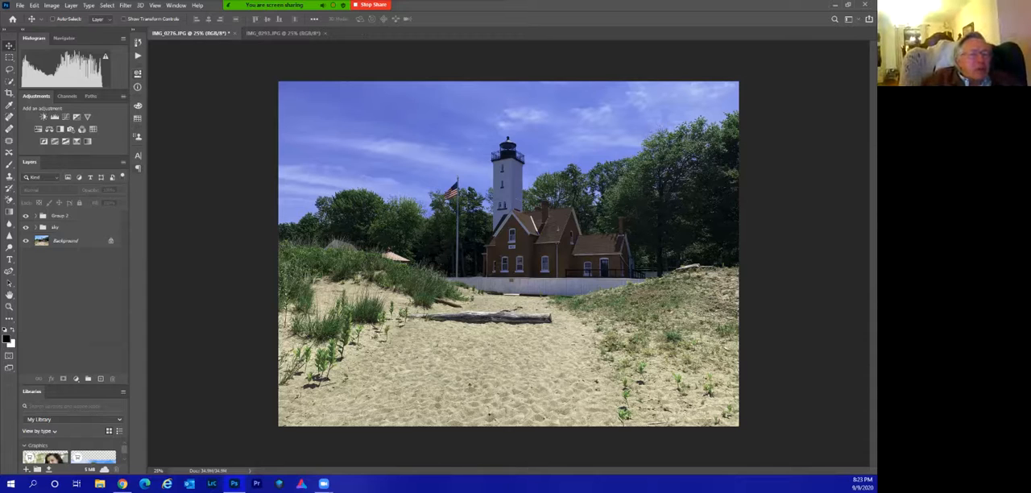
click(36, 228)
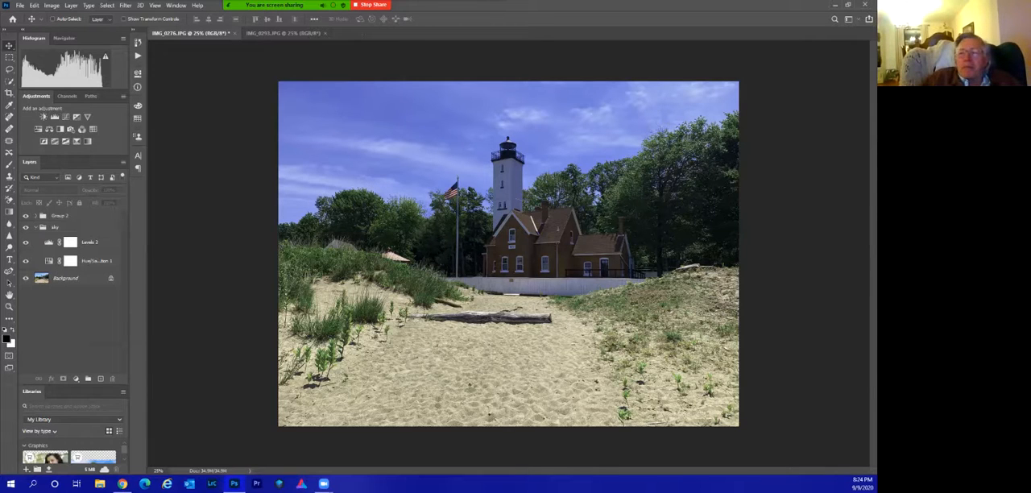
click(36, 227)
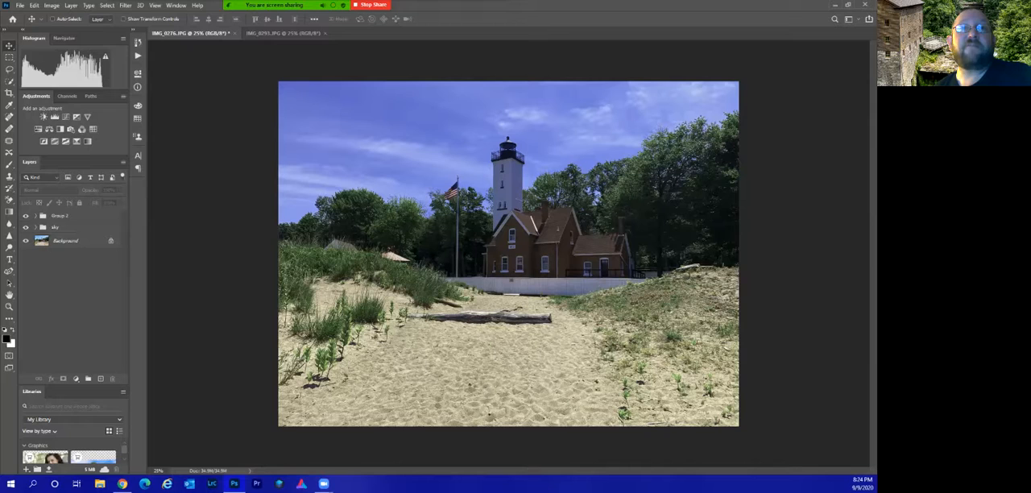
Add an Exposure adjustment layer above both groups, try a brighter exposure on the whole photo, and reset the exposure to 0.
click(75, 378)
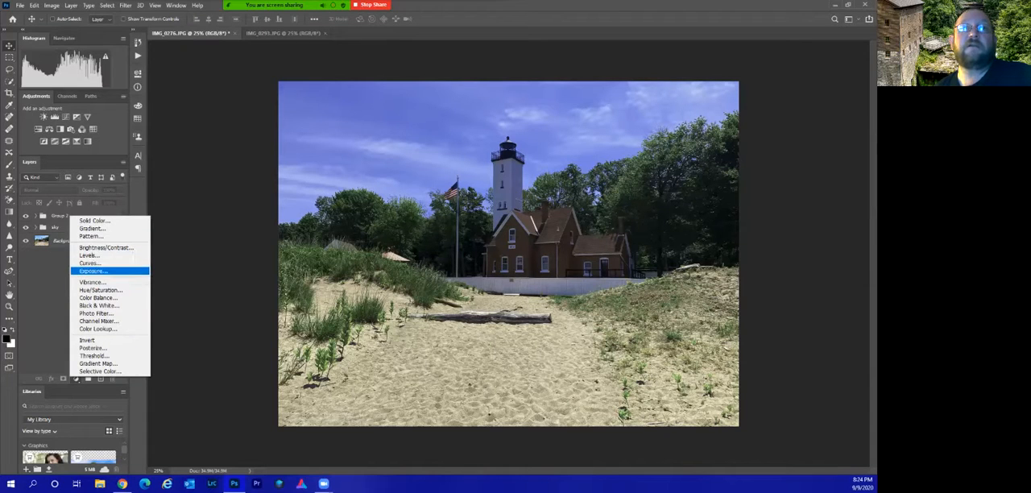
click(93, 271)
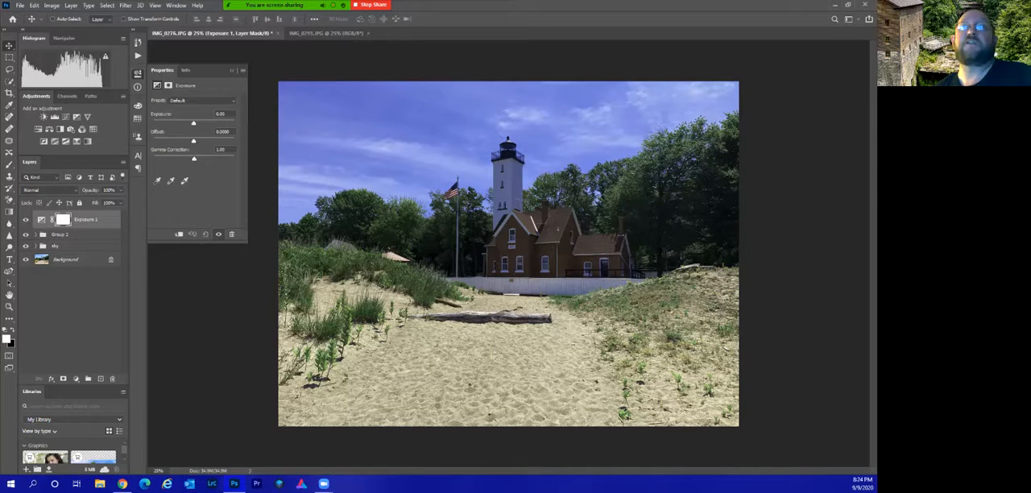
drag(193, 123, 201, 123)
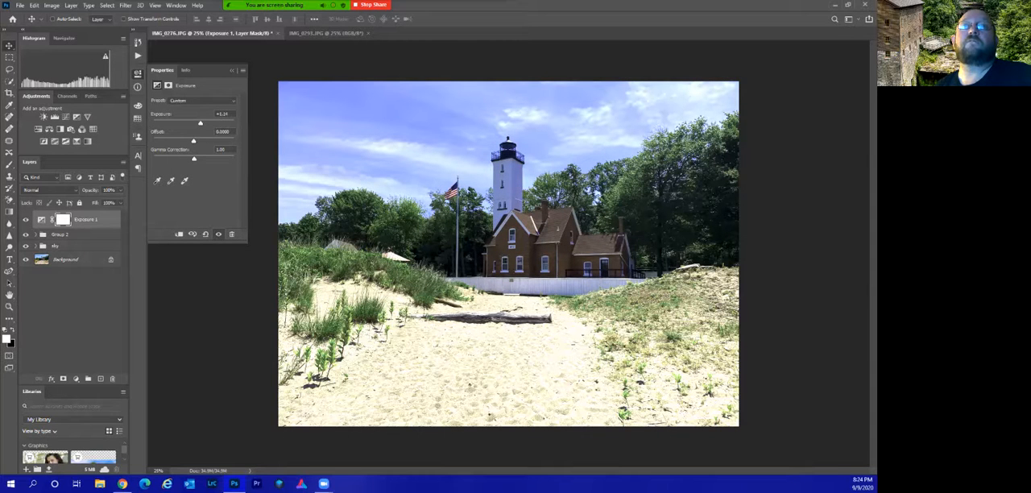
double_click(161, 115)
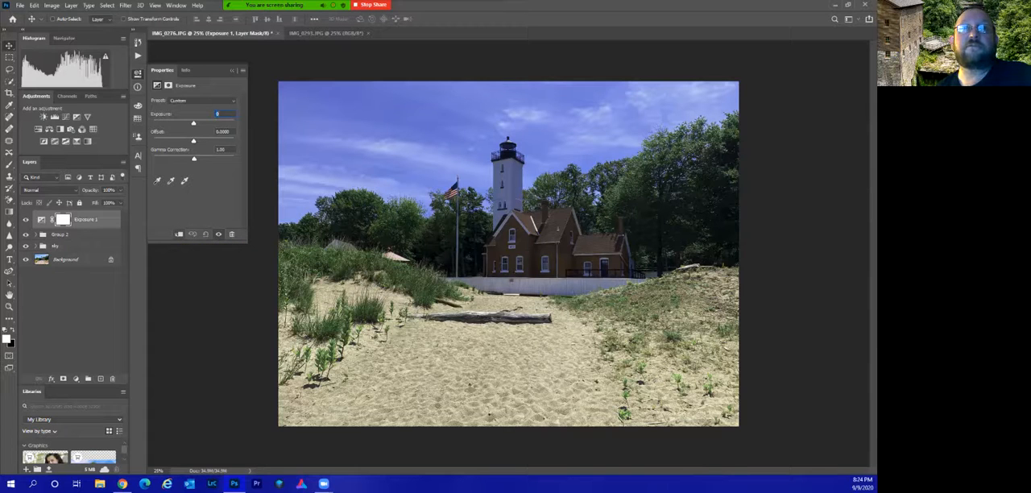
Clip the Exposure adjustment to Group 2, try low and very high exposure values, and expand Group 2.
click(179, 234)
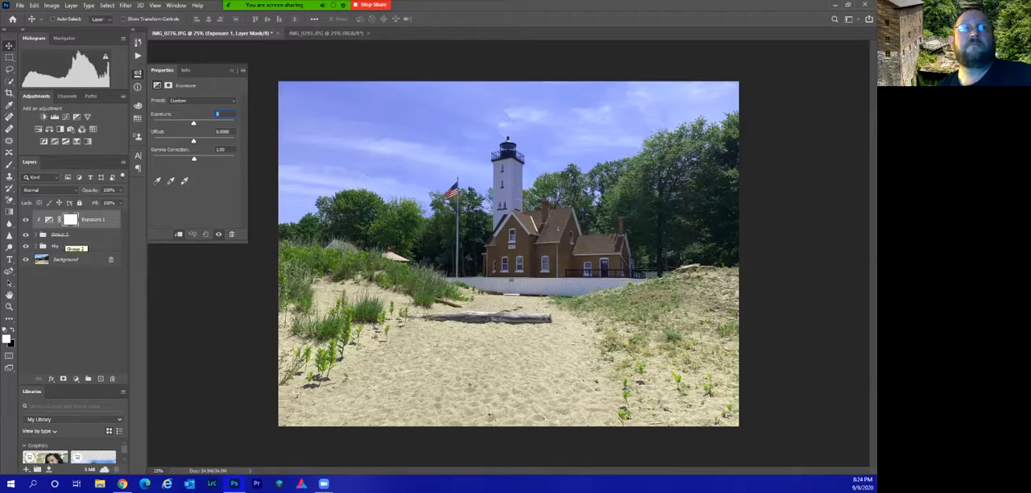
text(-0.15)
mouse_move(185, 123)
mouse_down()
mouse_move(169, 123)
mouse_move(218, 123)
mouse_move(198, 123)
mouse_up()
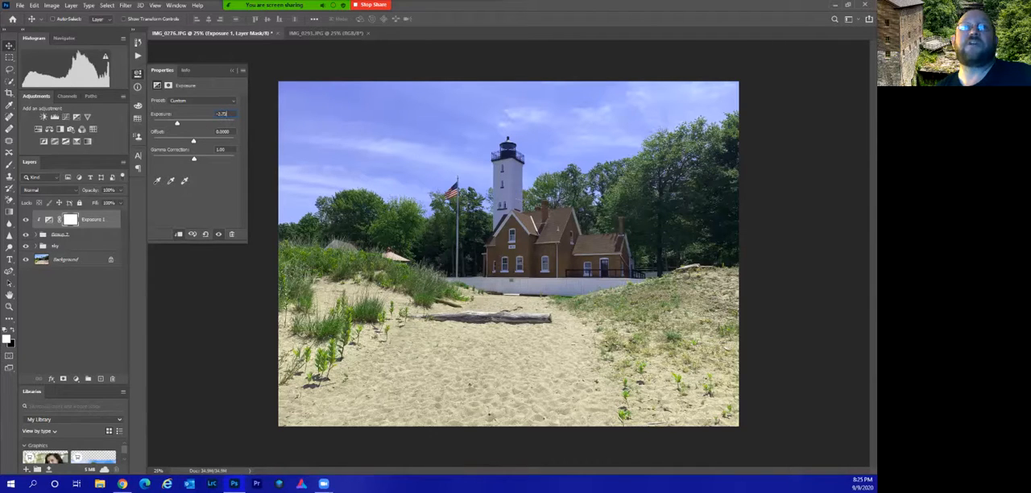
click(37, 234)
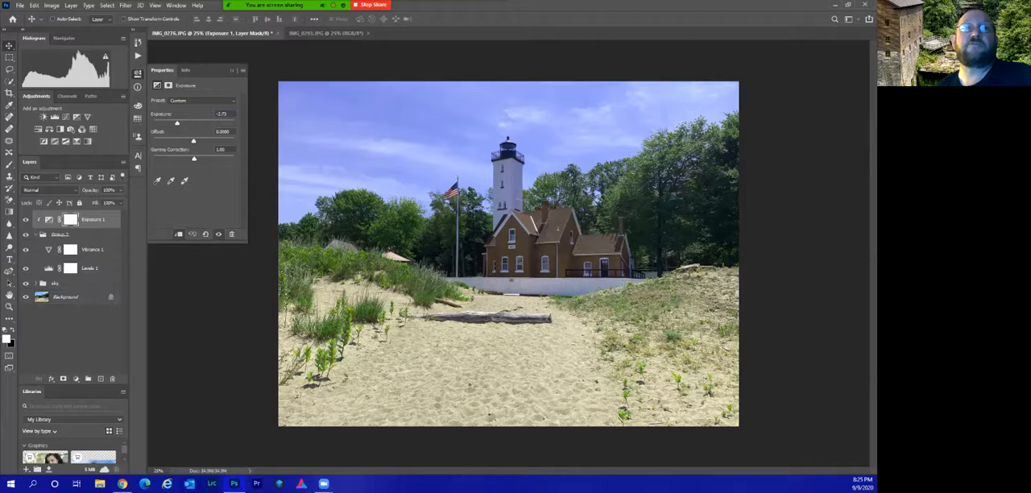
drag(178, 124, 224, 123)
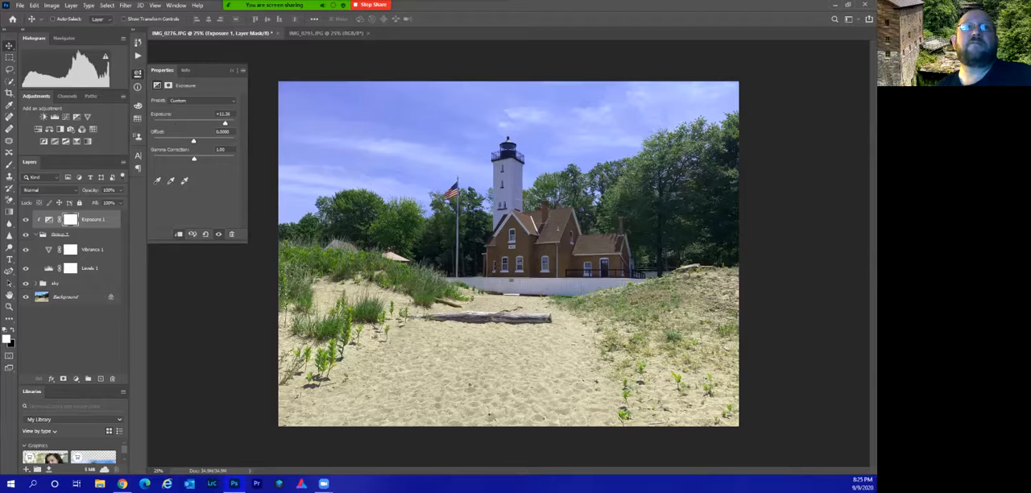
Release the Exposure layer's clipping to Group 2, delete the Exposure layer, and collapse Group 2.
click(179, 234)
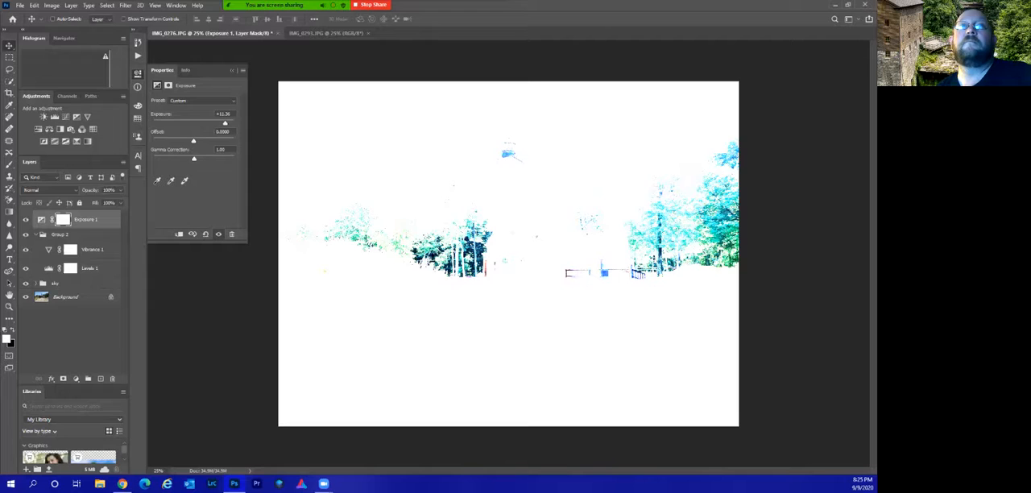
drag(111, 220, 112, 379)
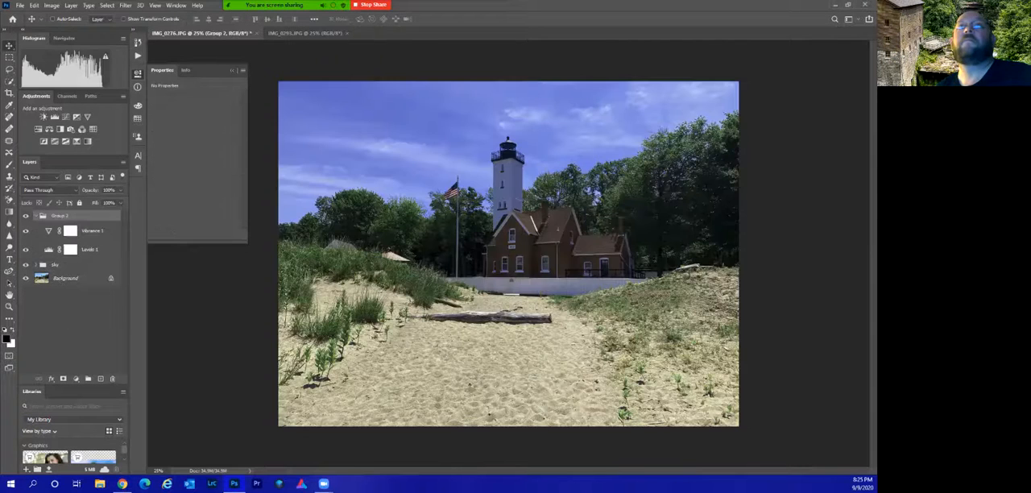
click(81, 329)
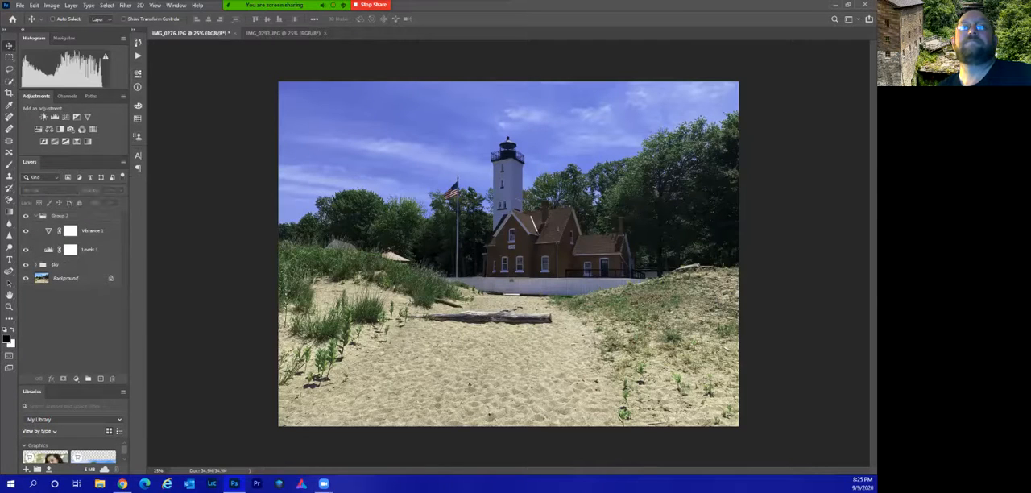
click(36, 216)
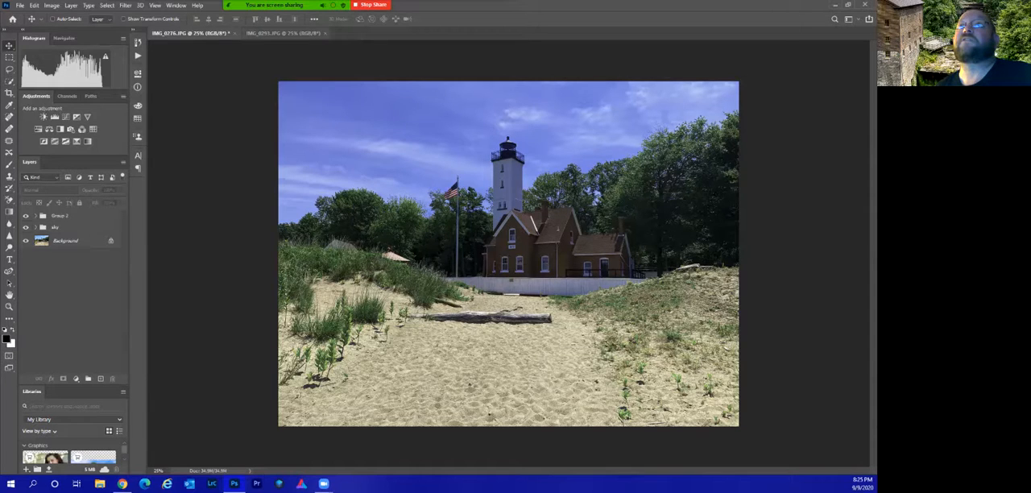
Try copying the mill photo into the lighthouse document as a freely placed layer, and undo the copy.
click(282, 33)
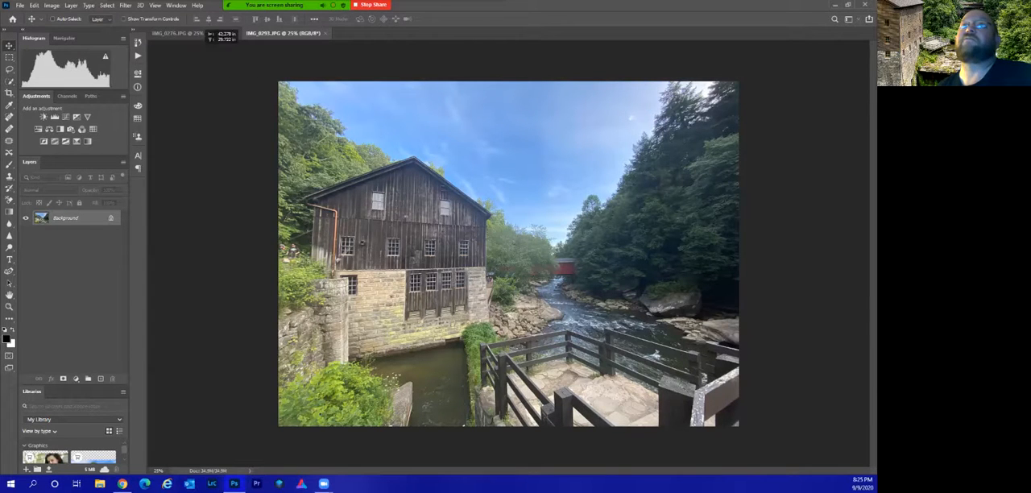
click(191, 33)
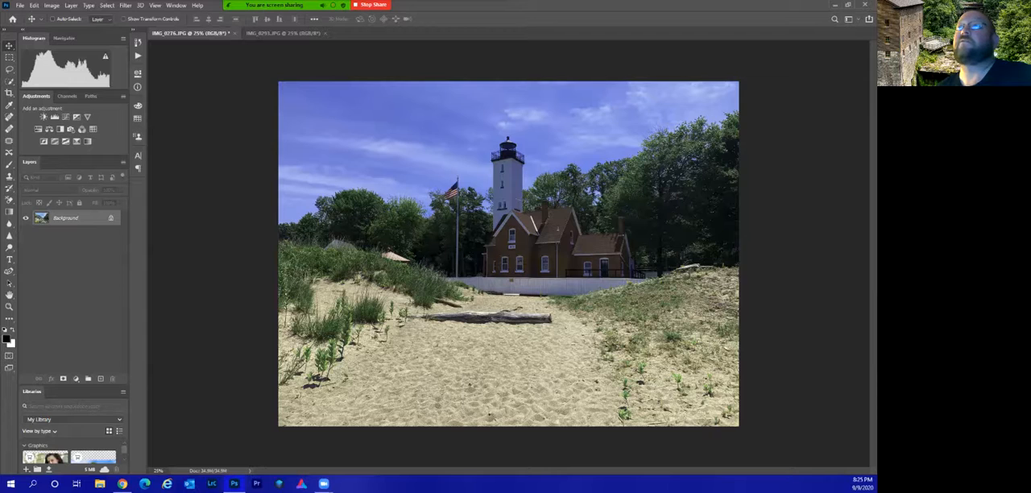
drag(190, 33, 493, 256)
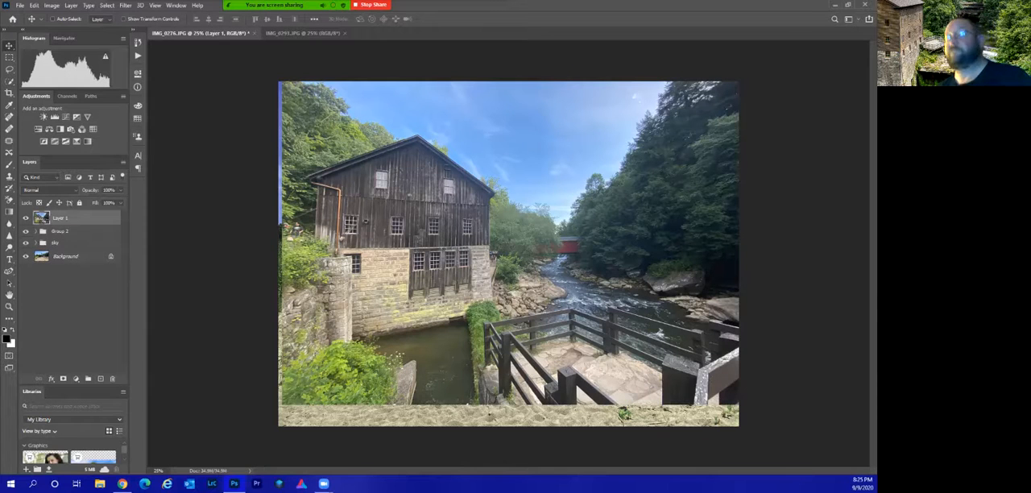
key(ctrl+z)
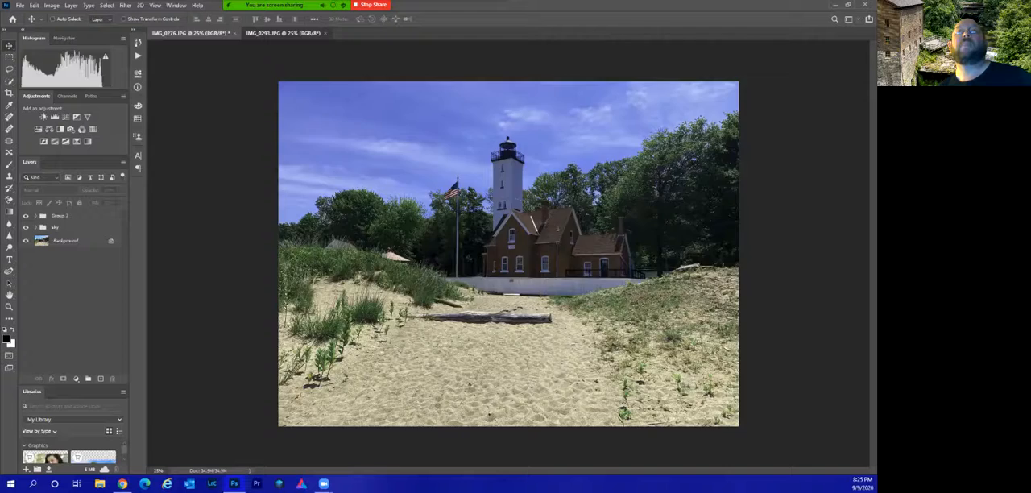
Copy the mill photo into the lighthouse document as a new top layer, aligned exactly with the canvas.
click(282, 33)
mouse_move(507, 253)
mouse_down()
mouse_move(191, 33)
mouse_move(508, 254)
mouse_up()
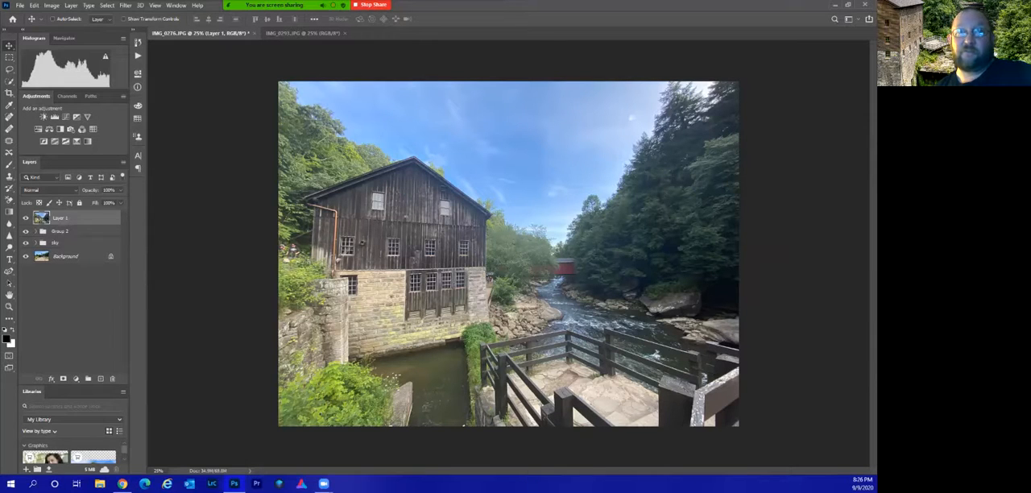
Preview the blend modes from Darken through Luminosity on Layer 1, and return the layer to Normal.
click(50, 190)
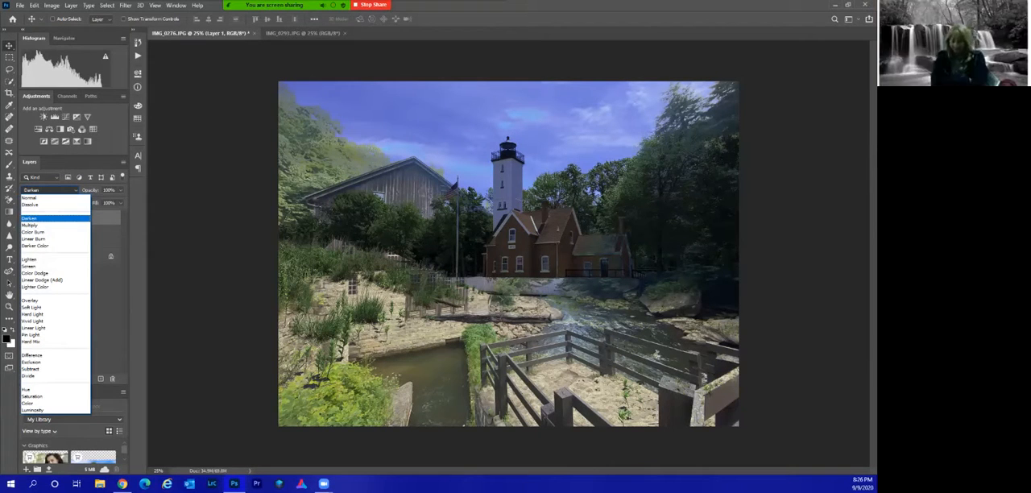
key(Down)
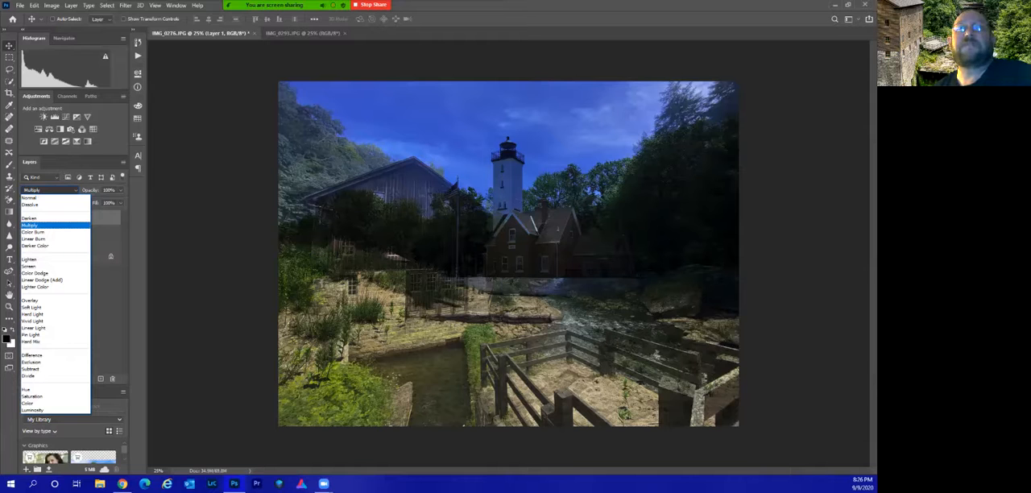
key(Down)
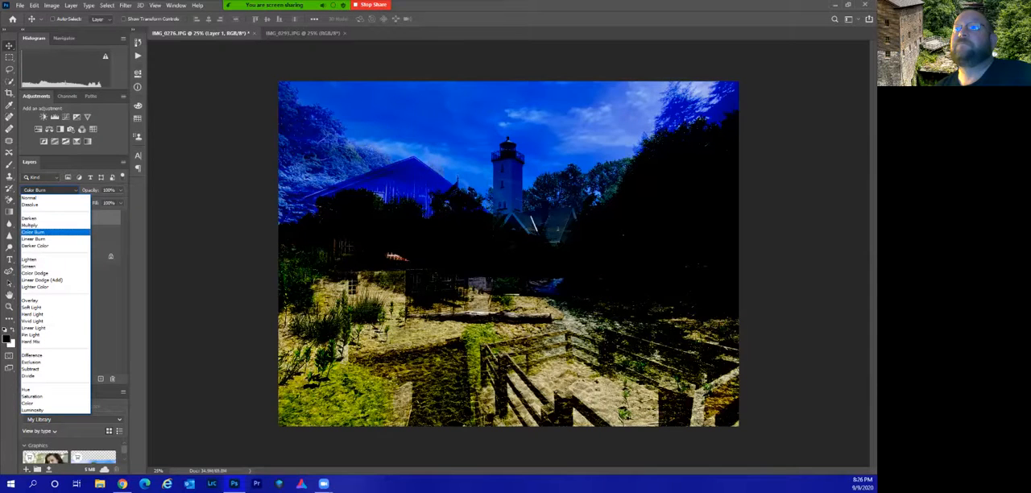
key(Down)
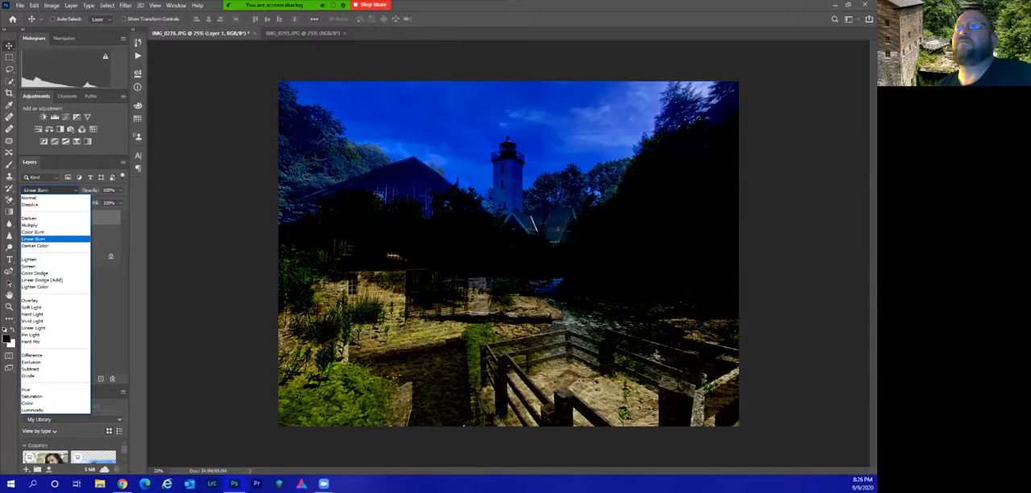
key(Down)
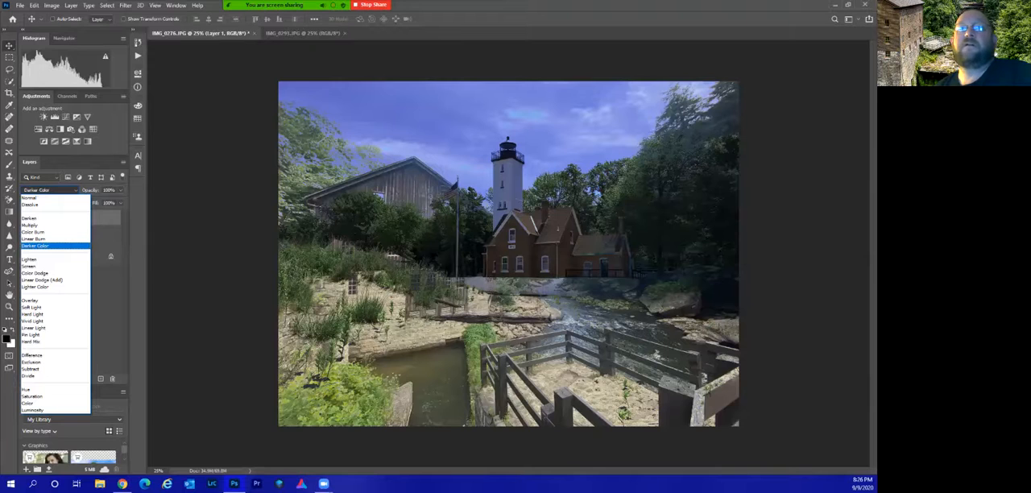
key(Down)
key(Down)
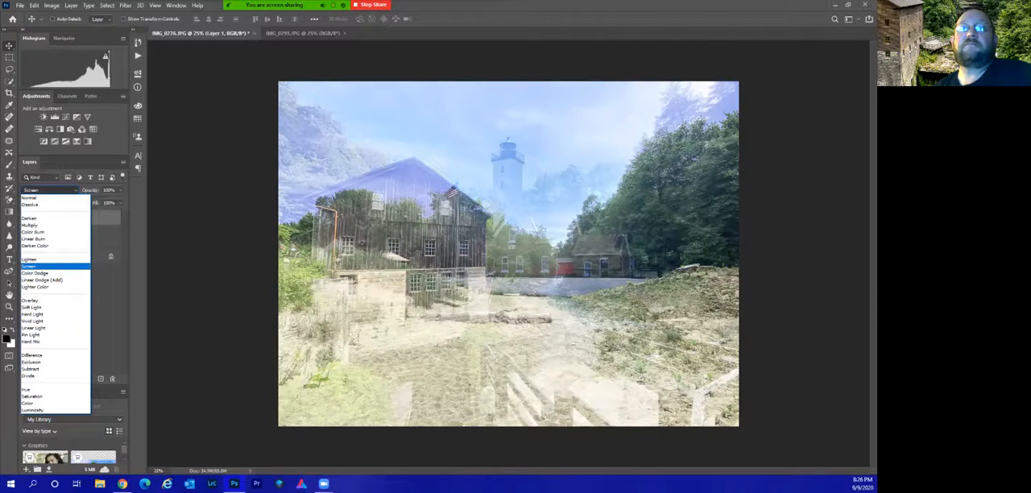
key(Down)
key(Down)
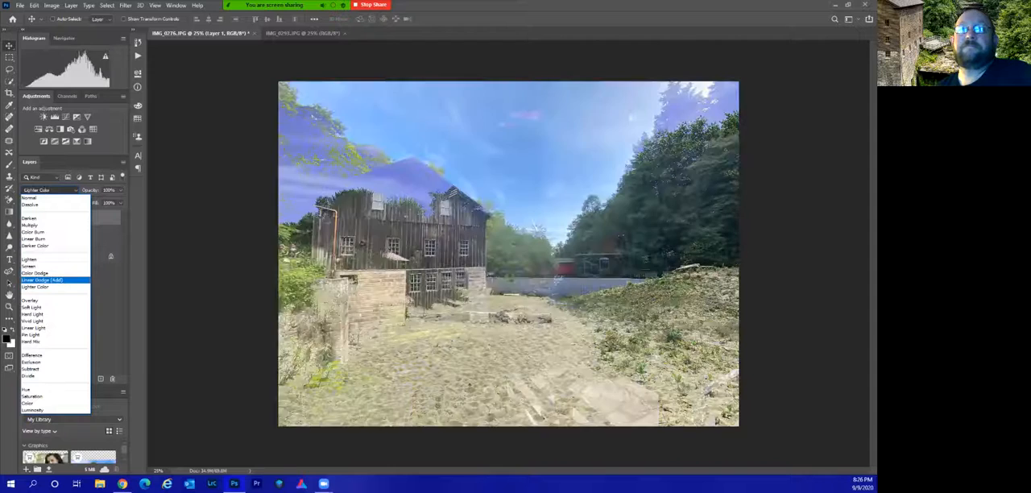
key(Down)
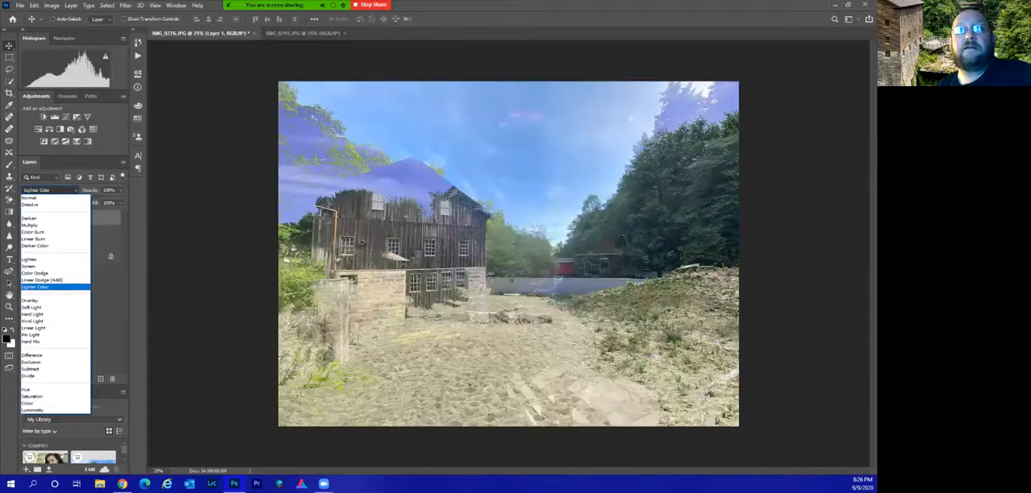
key(Down)
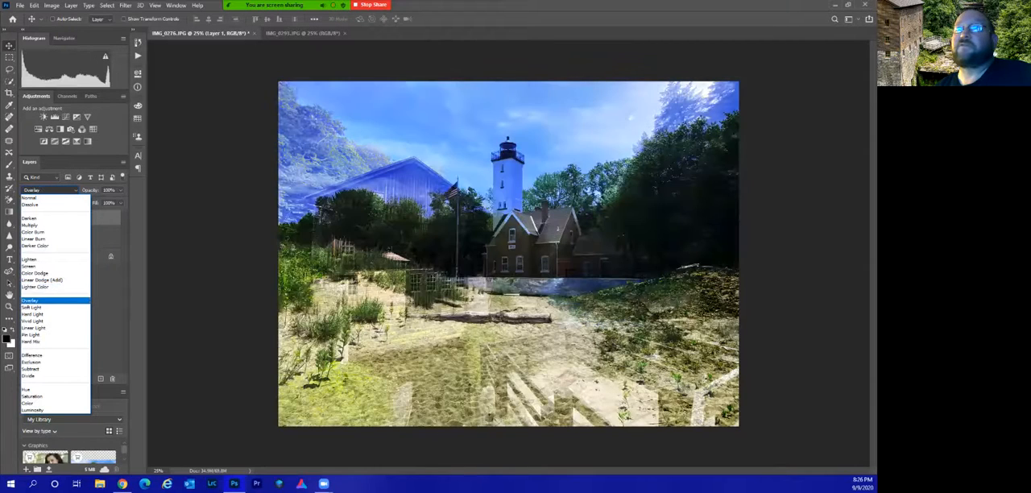
key(Down)
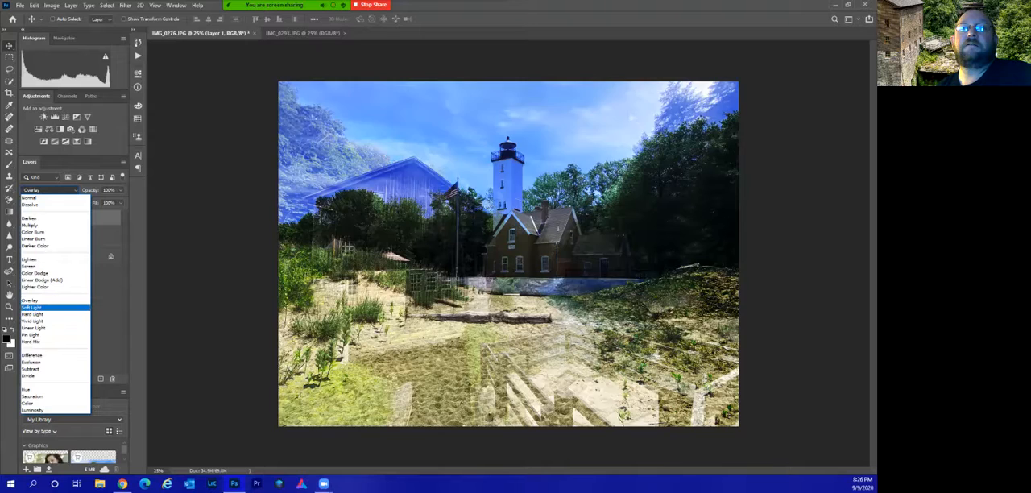
key(Down)
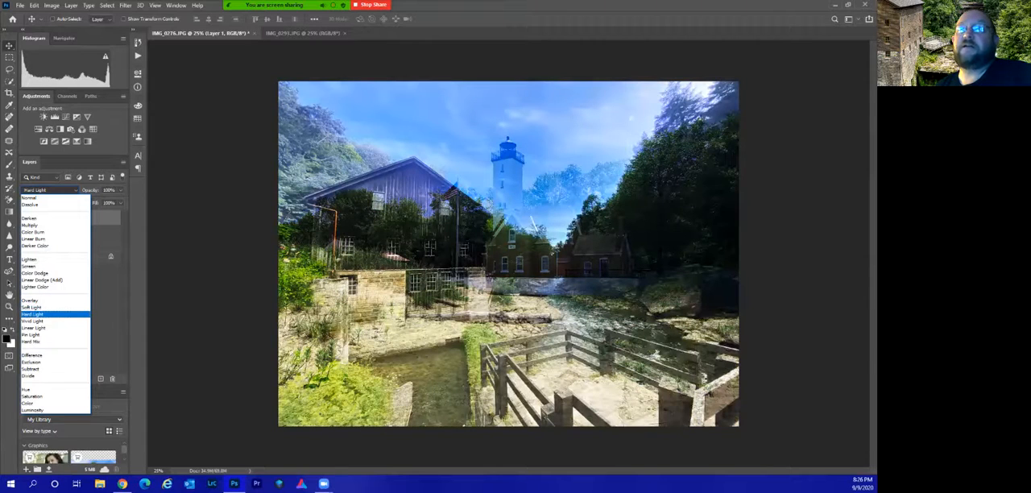
key(Down)
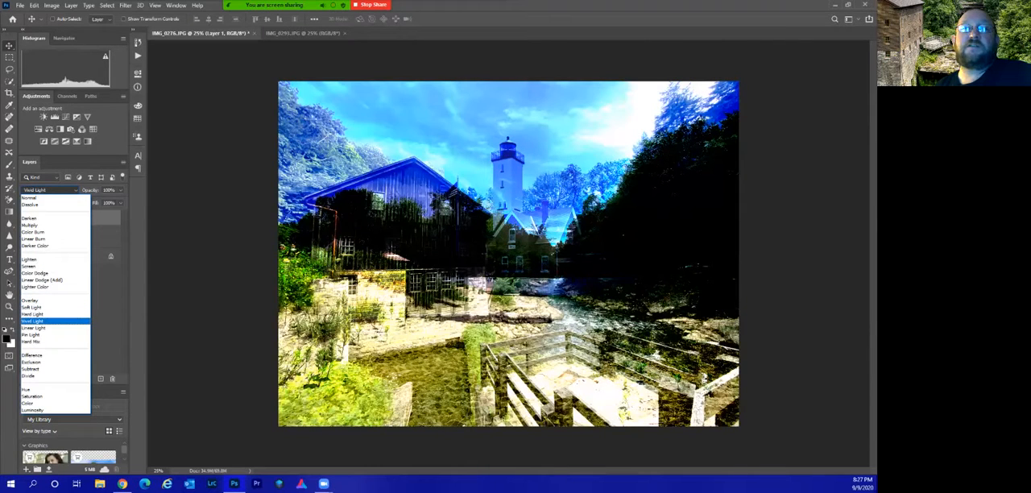
key(Down)
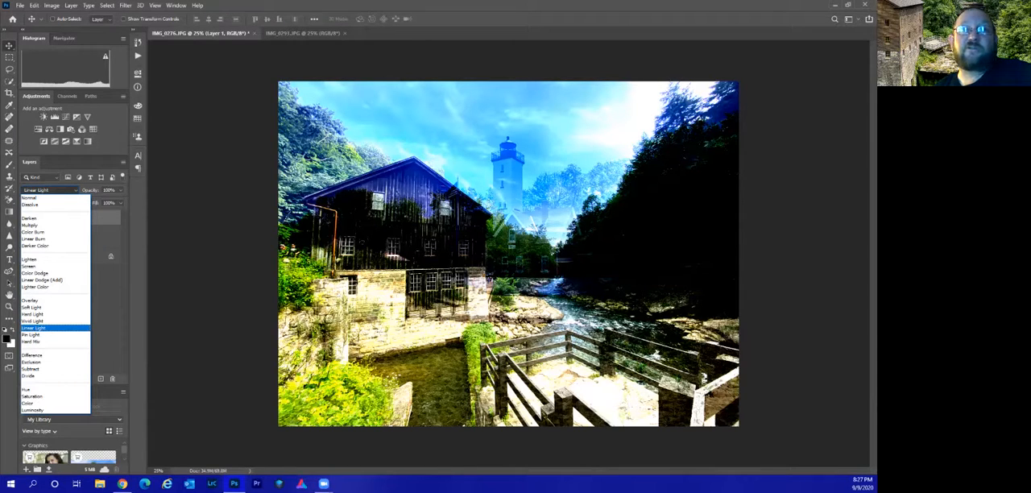
key(Down)
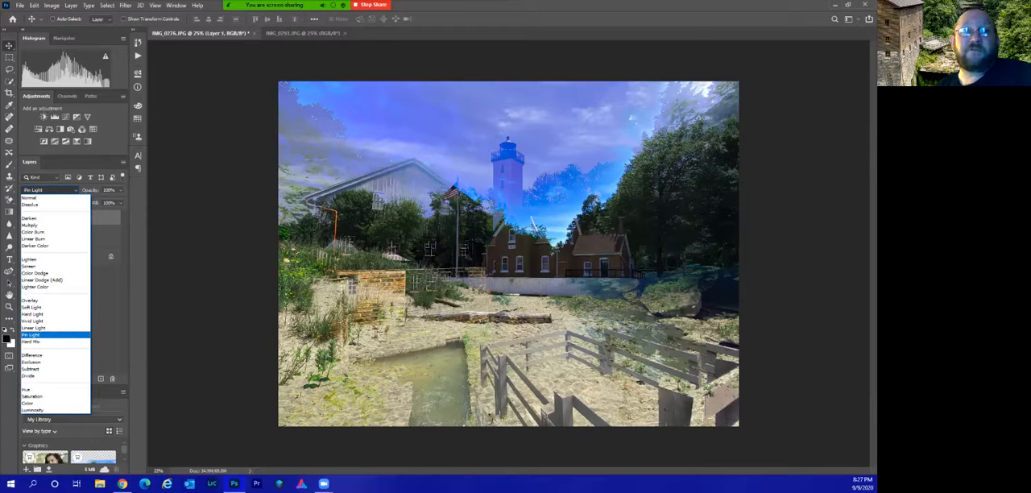
key(Down)
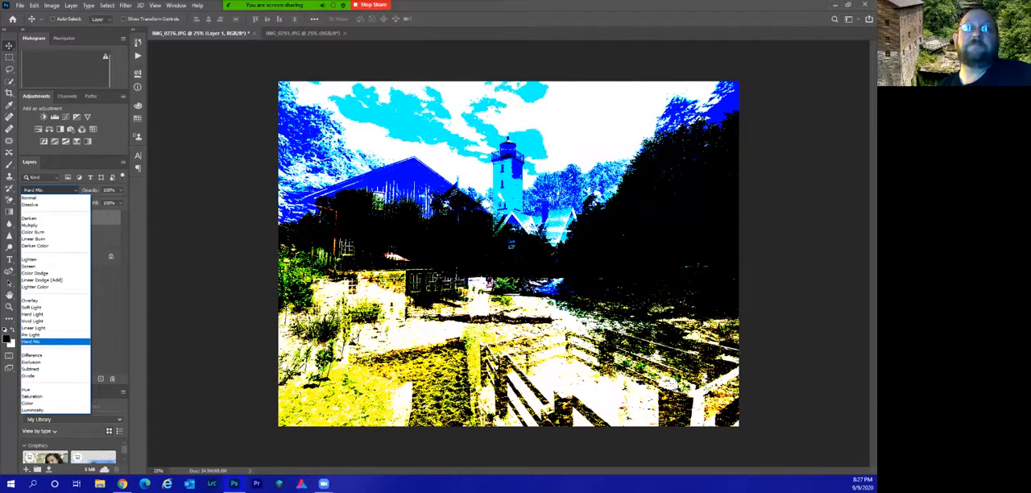
key(Down)
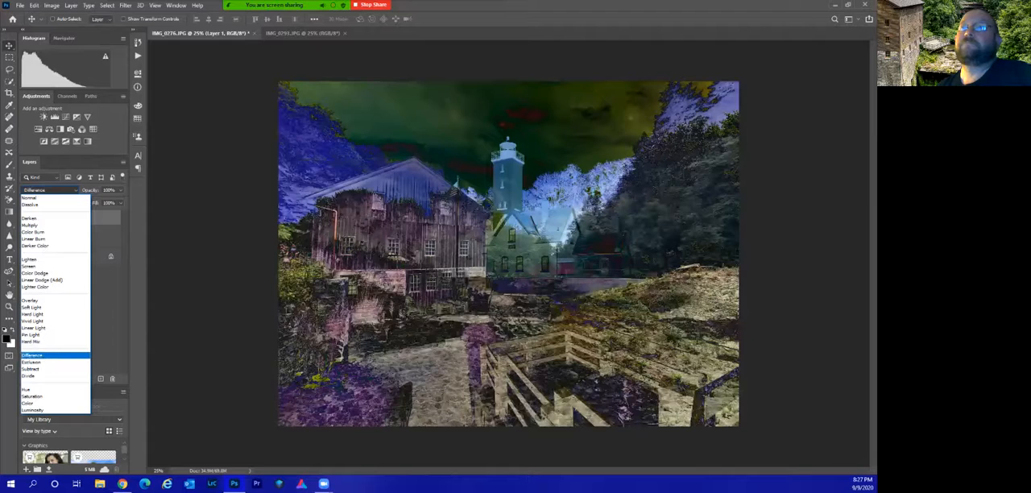
key(Down)
key(Down)
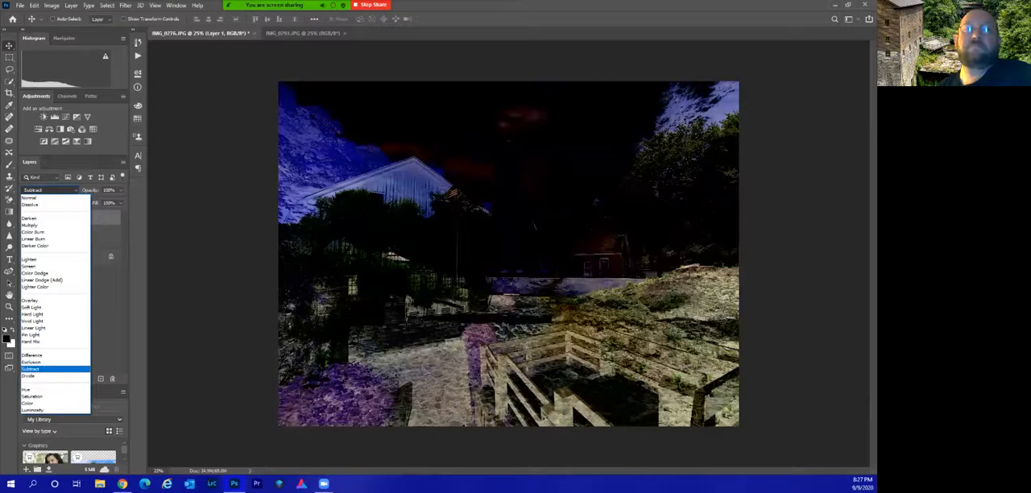
key(Down)
key(Down)
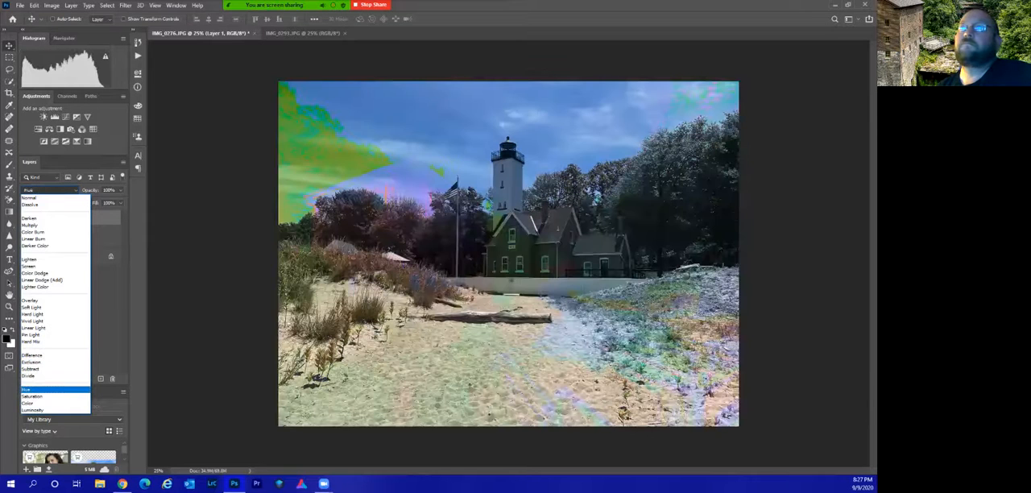
key(Down)
key(Down)
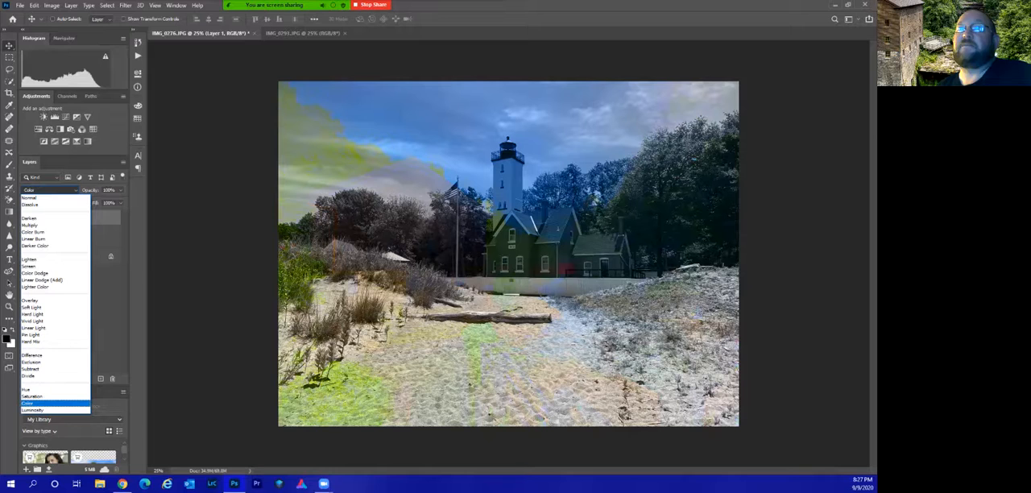
key(Down)
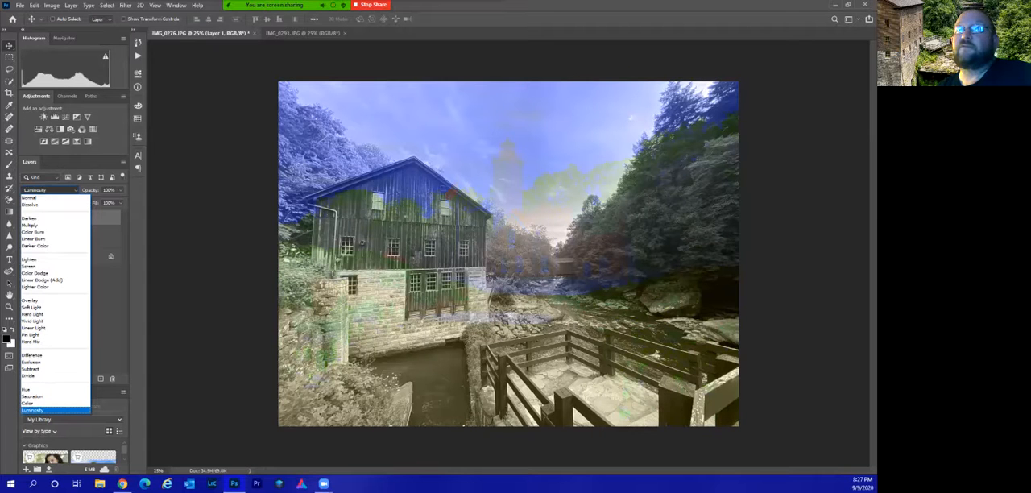
key(Down)
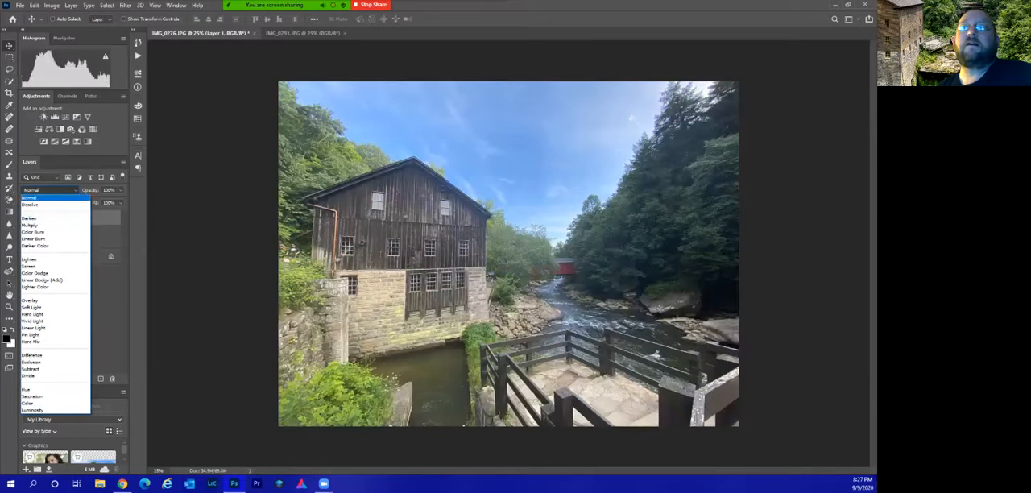
key(Return)
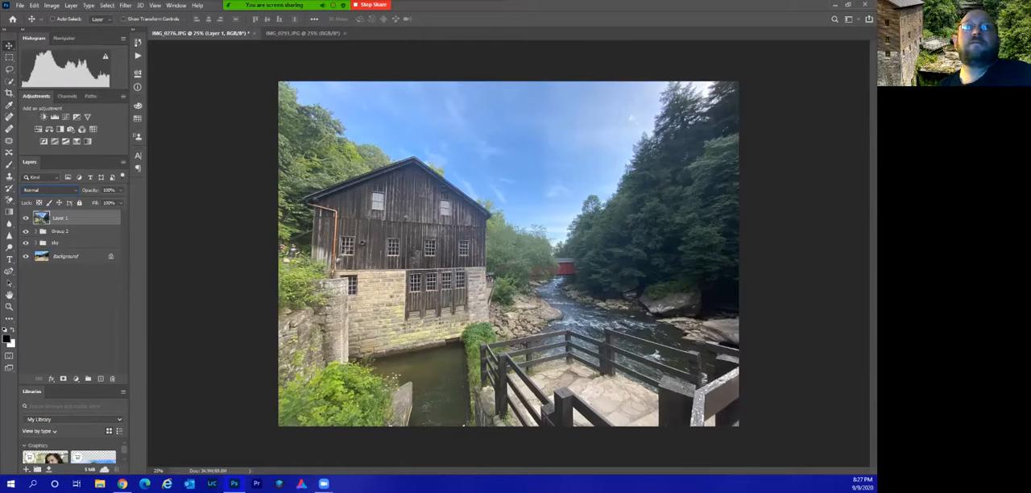
Try lowering Layer 1's opacity to 57% to mix the mill photo with the lighthouse photo.
click(121, 190)
drag(120, 201, 103, 201)
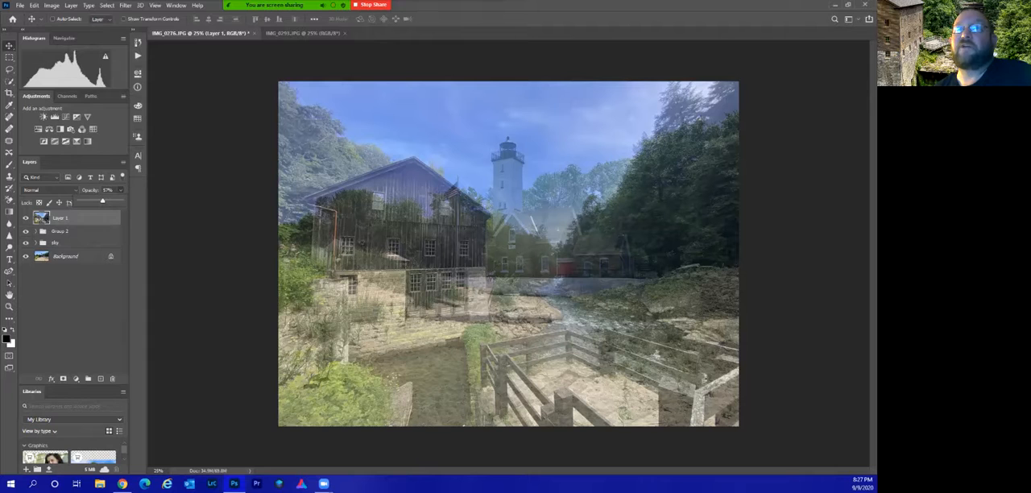
Hide the mill photo's Layer 1 and delete it from the lighthouse document.
click(26, 218)
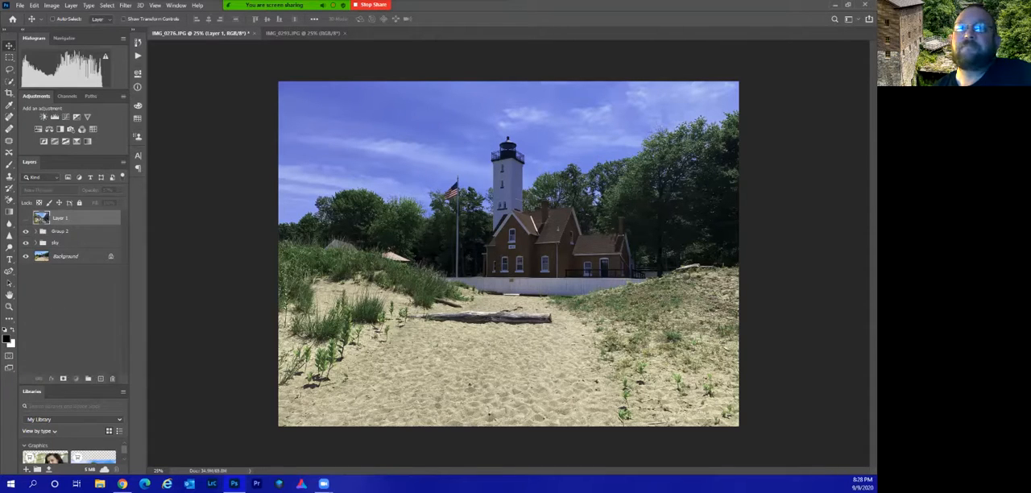
key(Delete)
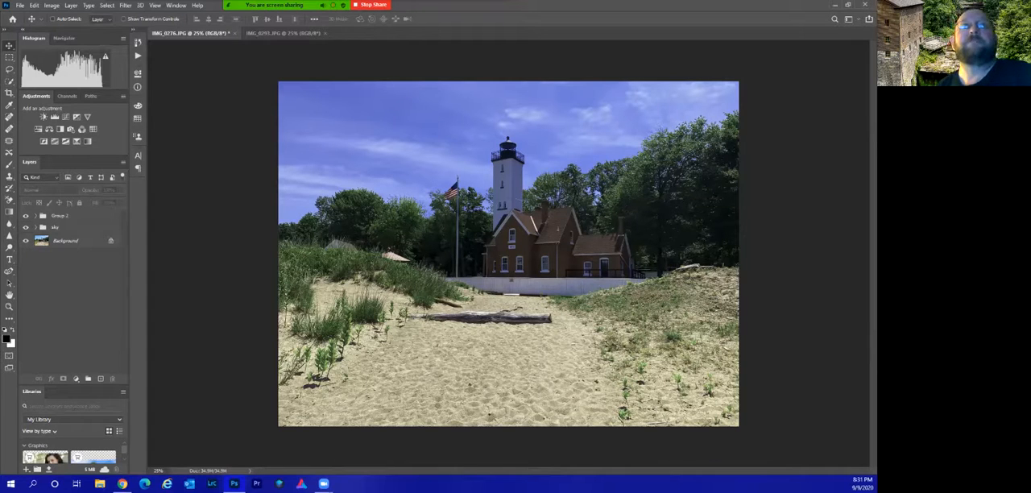
Crop the lighthouse photo to a width of 14 in, a height of 11 in and a resolution of 300 px/in.
key(c)
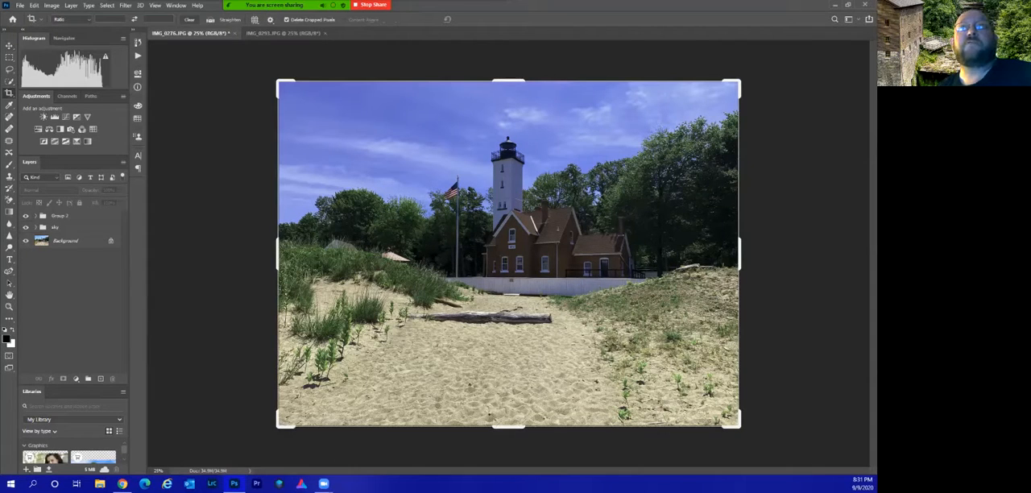
click(72, 20)
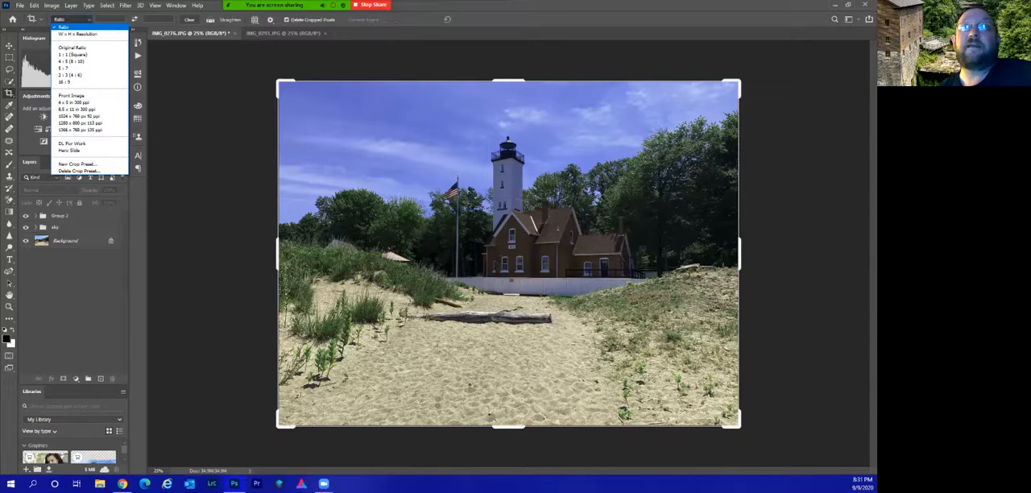
click(78, 34)
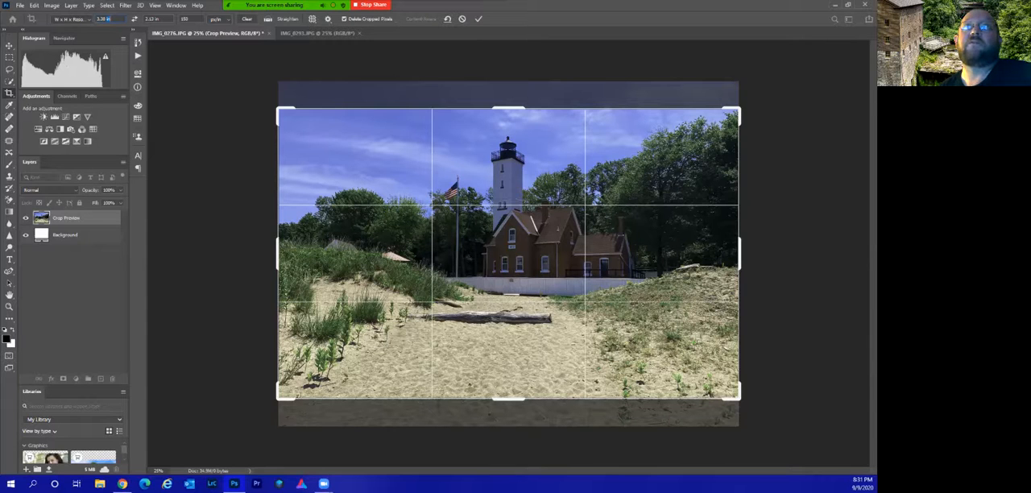
text(14)
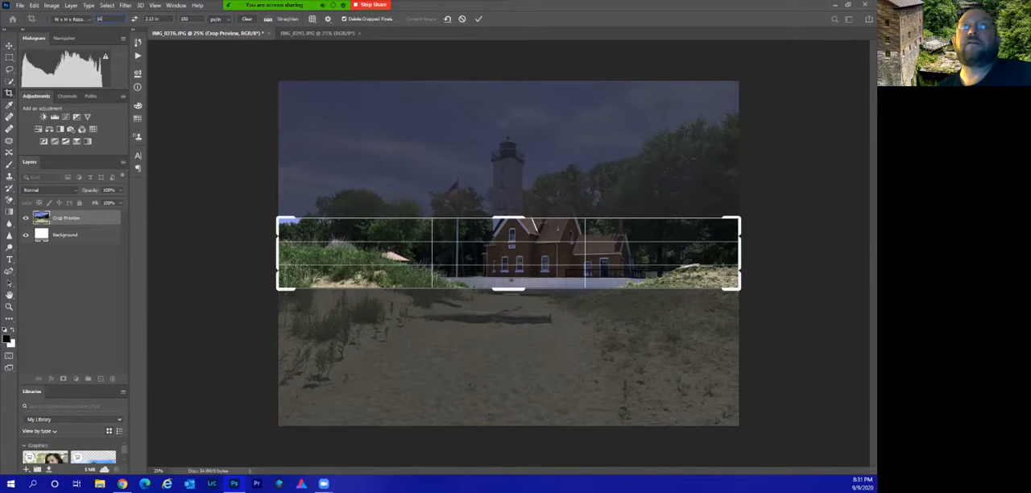
drag(154, 19, 144, 18)
text(11)
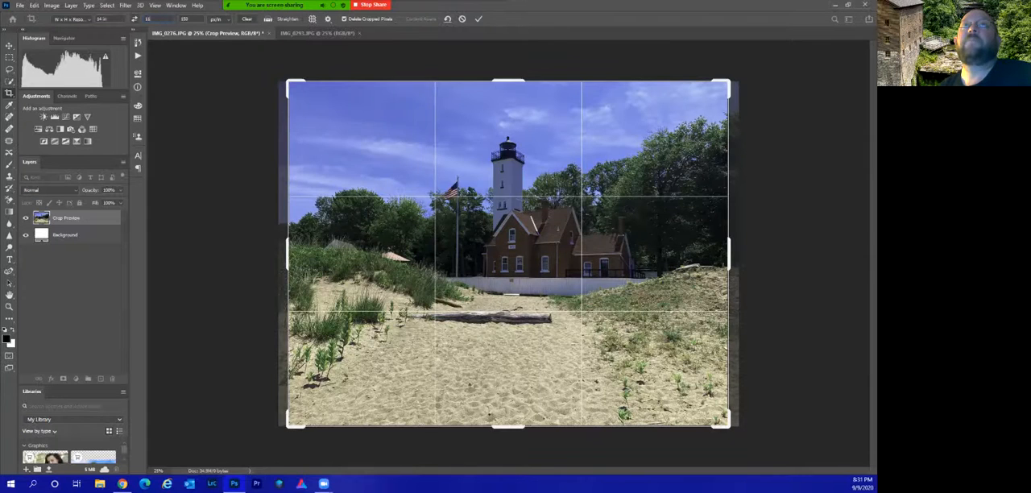
text(300)
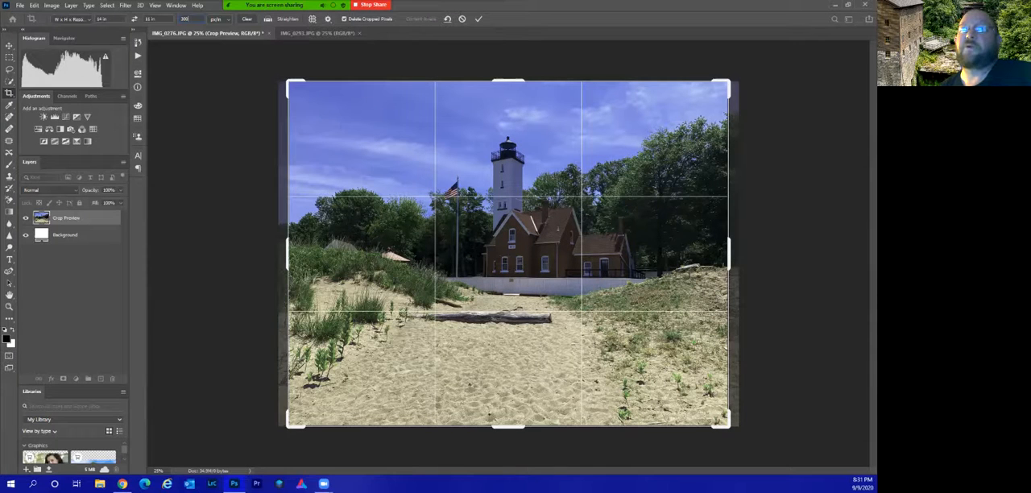
key(Return)
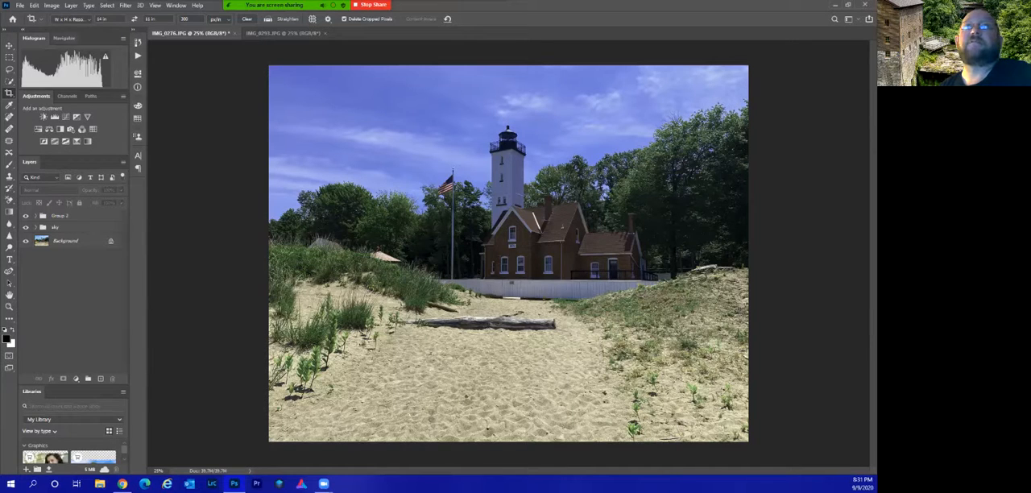
Examine the options for saving the lighthouse photo on the computer as a JPEG, and leave without saving.
click(21, 5)
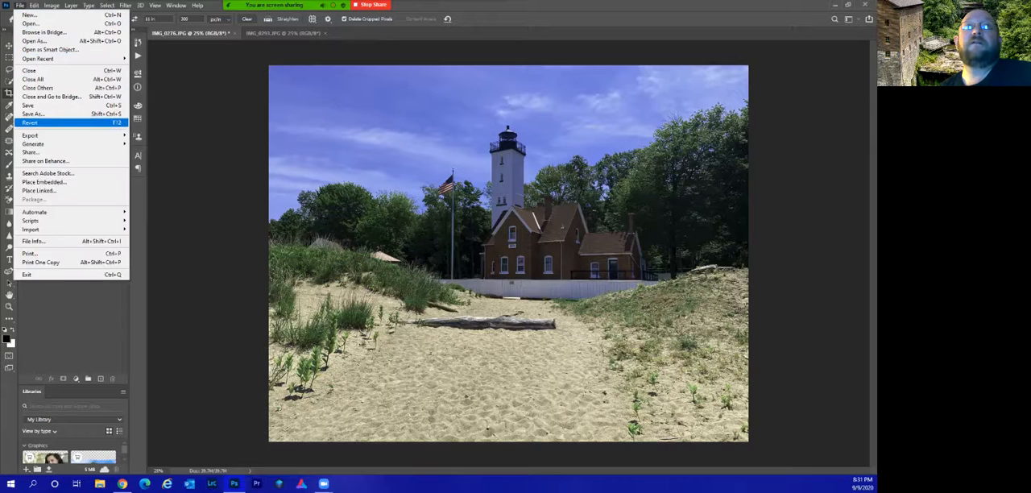
click(43, 114)
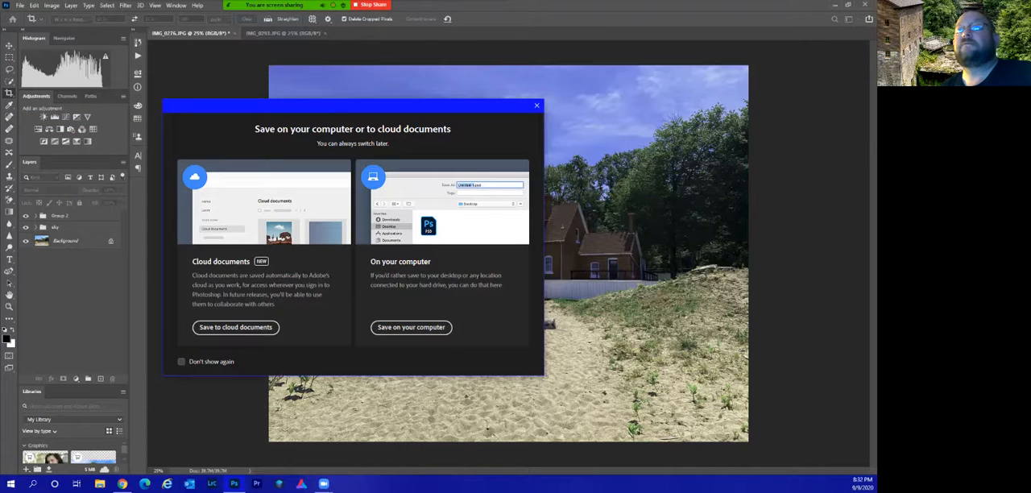
click(411, 327)
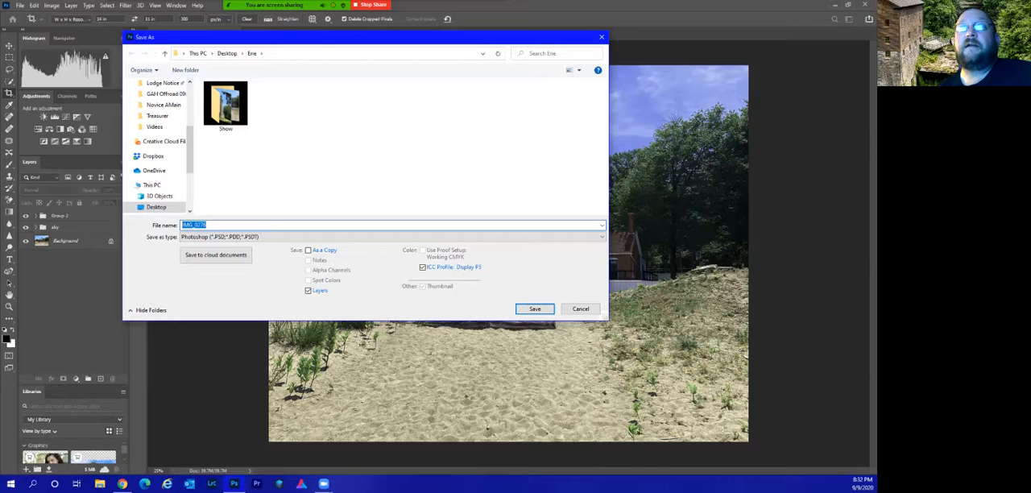
click(392, 237)
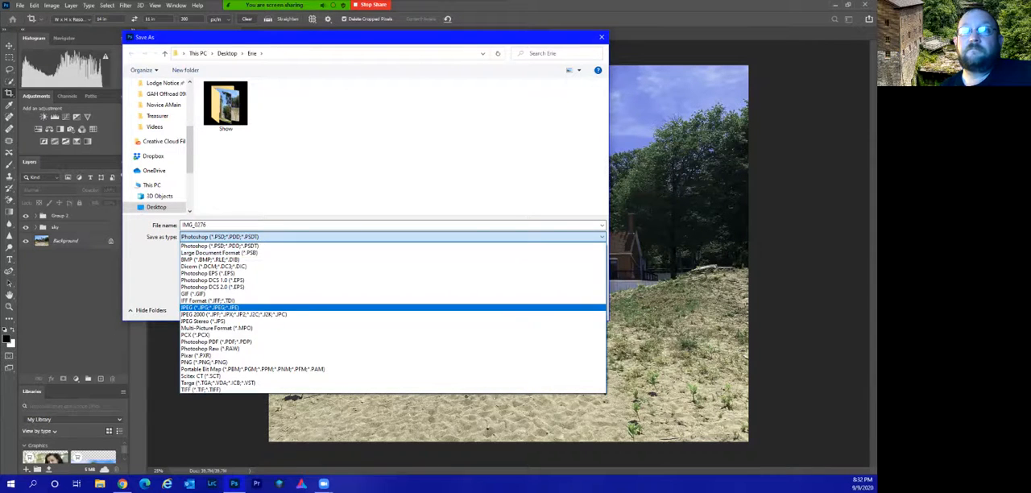
click(209, 307)
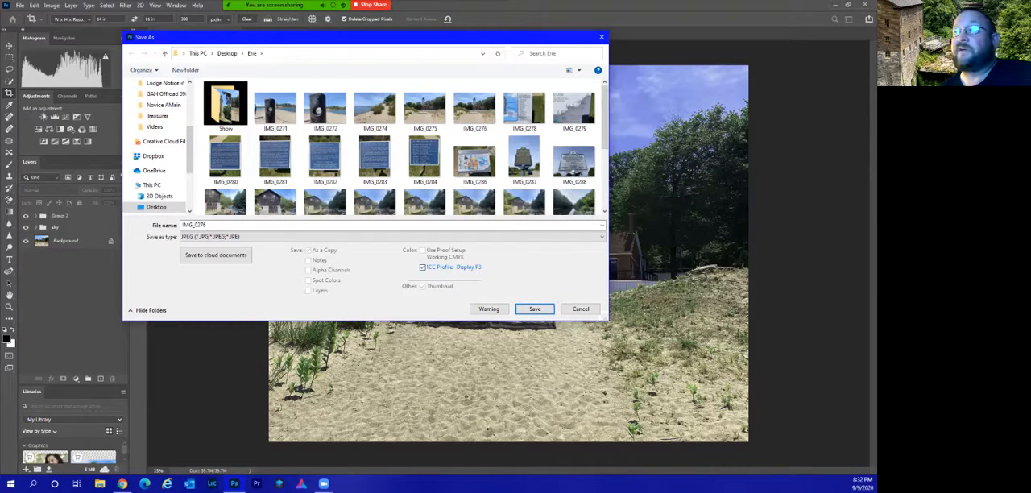
click(580, 308)
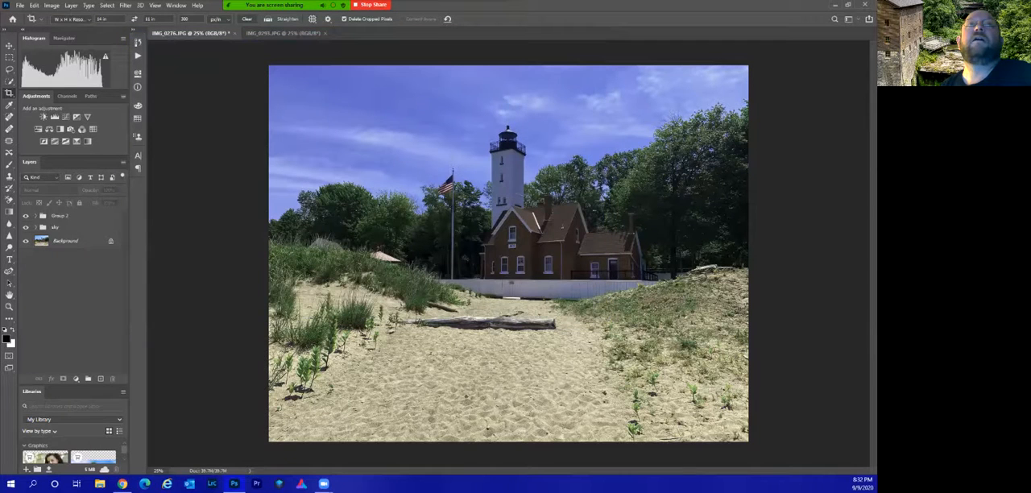
Examine the photo's color mode and the Color Settings, including the RGB color management policy choices, without applying changes.
click(51, 5)
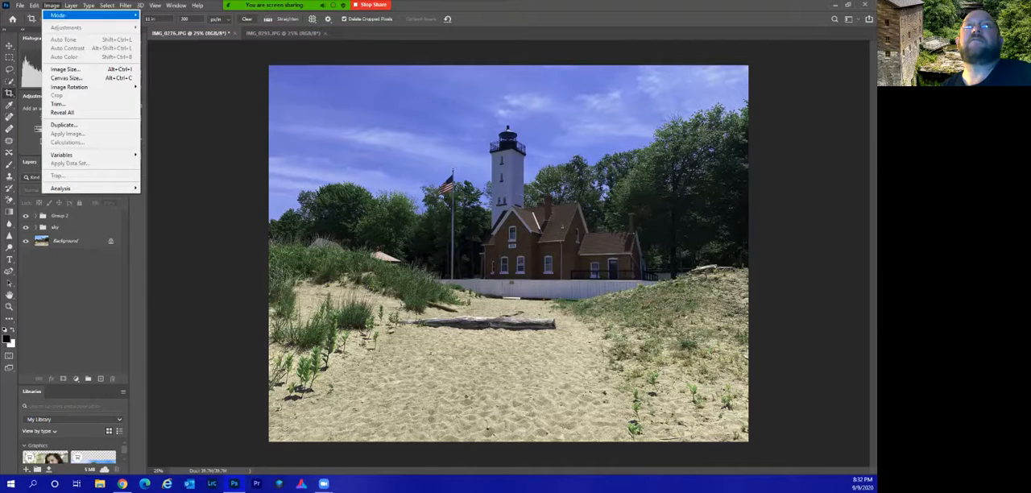
mouse_move(80, 15)
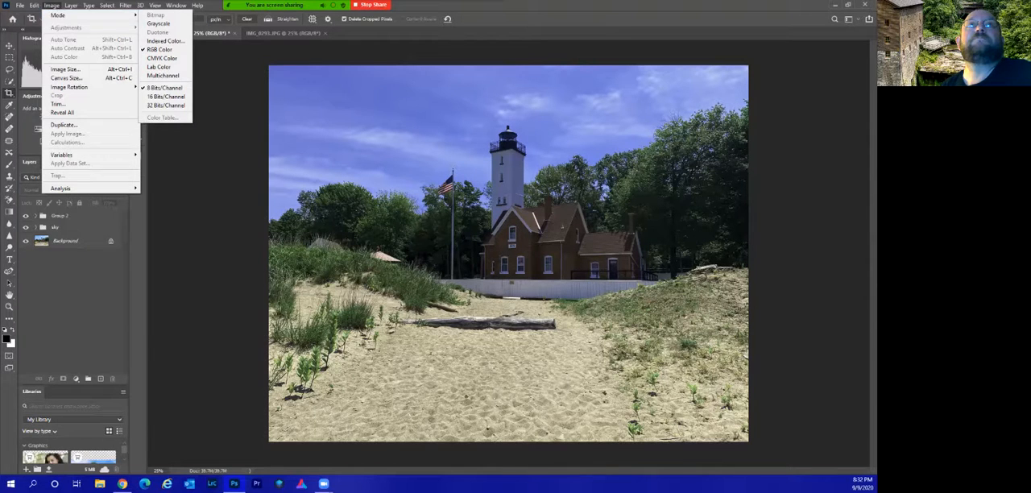
click(34, 4)
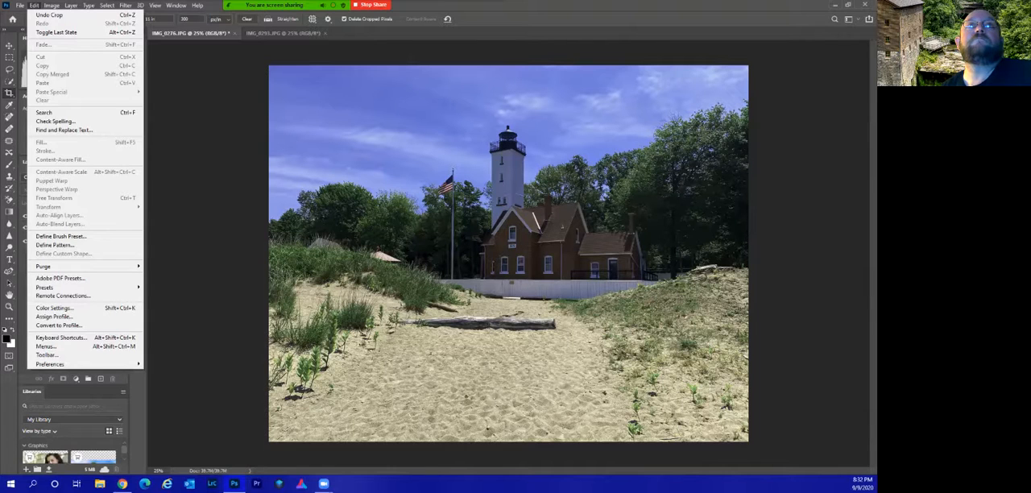
mouse_move(52, 6)
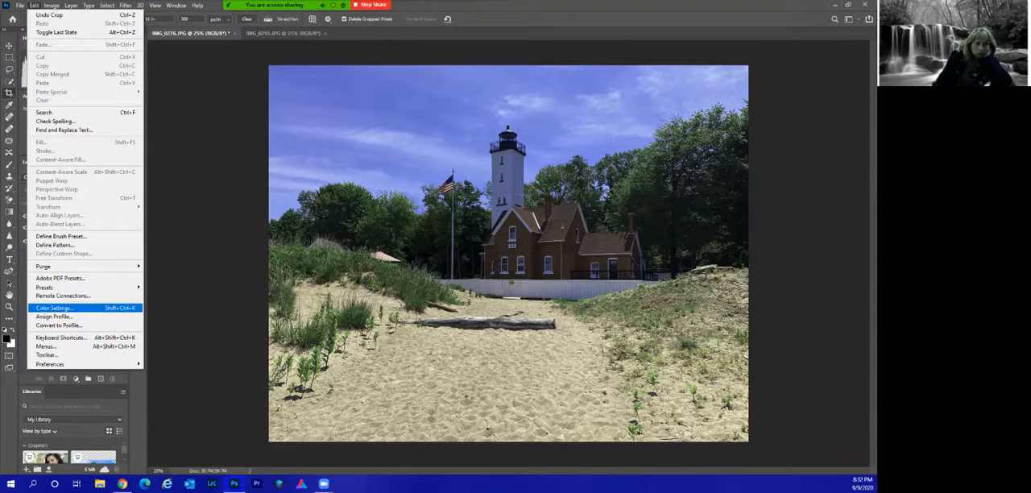
click(54, 308)
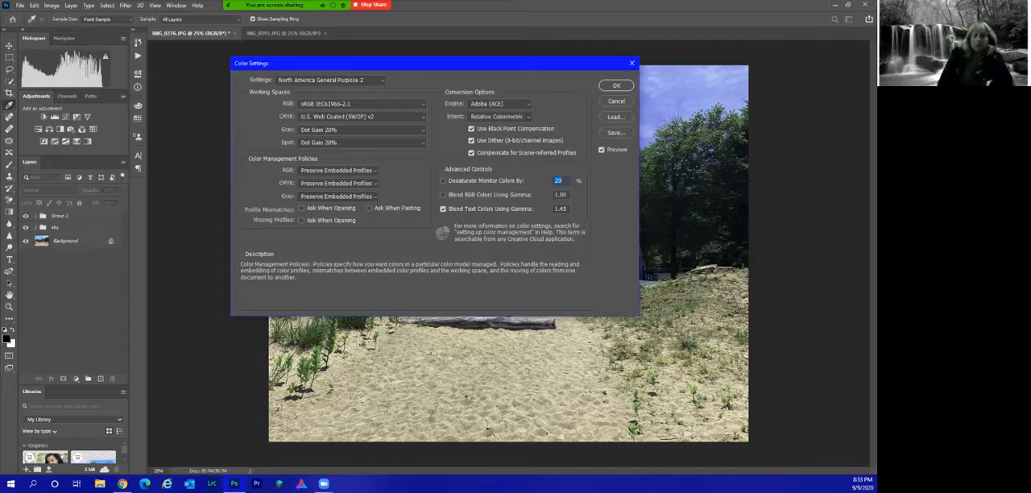
click(339, 171)
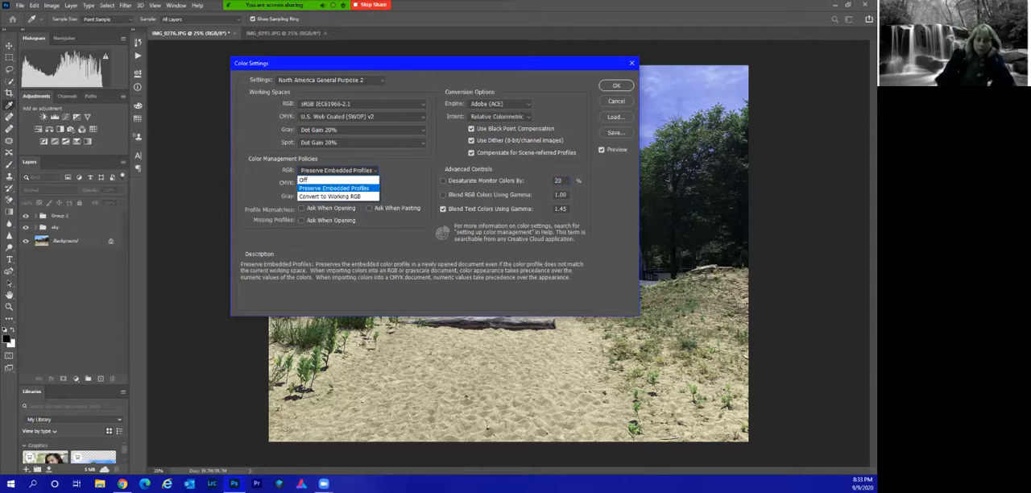
click(334, 189)
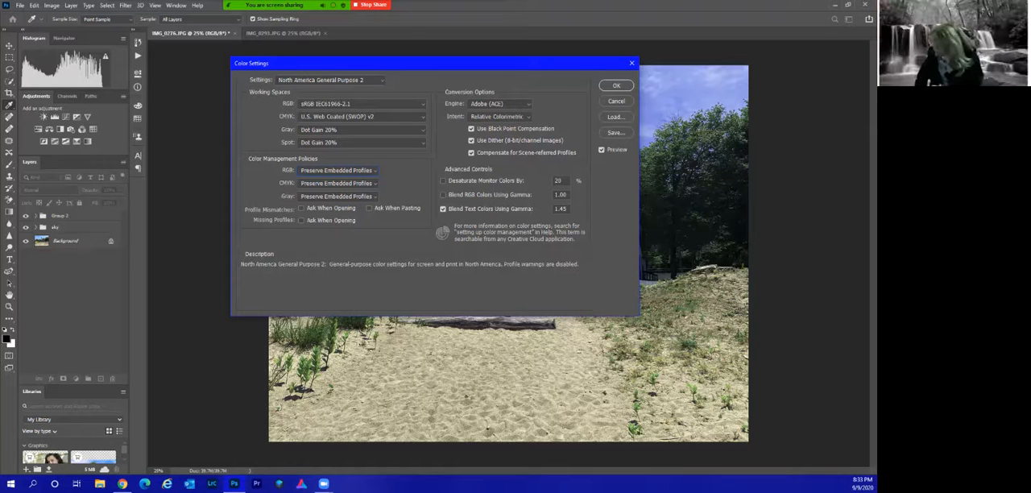
click(616, 102)
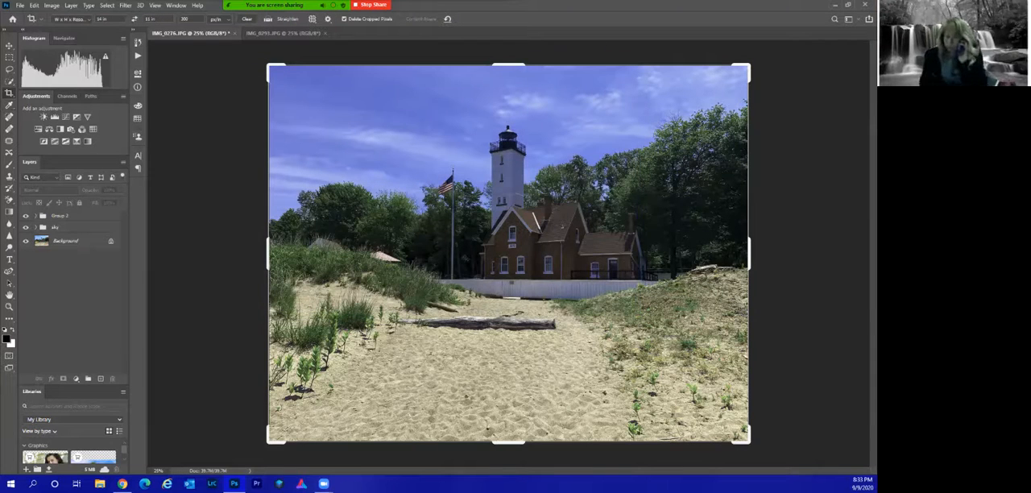
Examine the Export preferences for quick export format, location and color space, and leave them without applying changes.
click(19, 6)
click(34, 5)
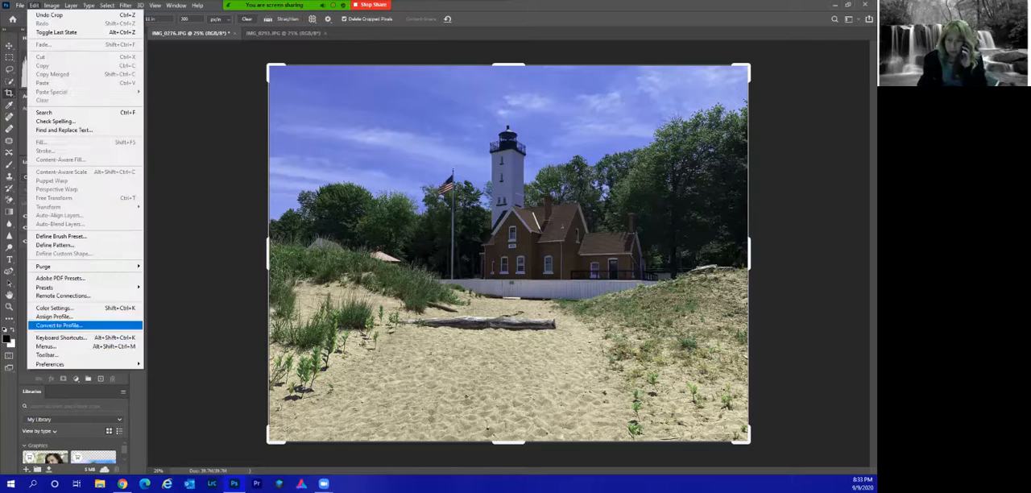
mouse_move(50, 364)
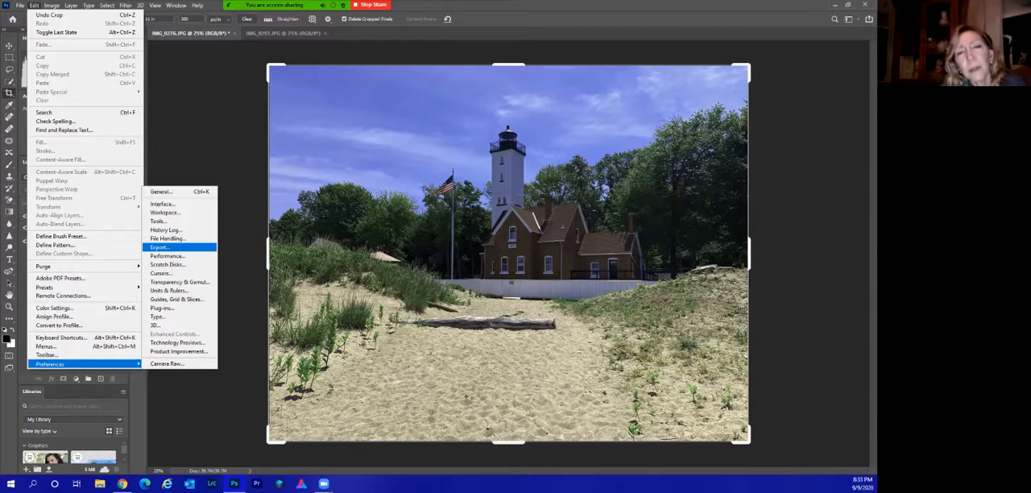
click(160, 248)
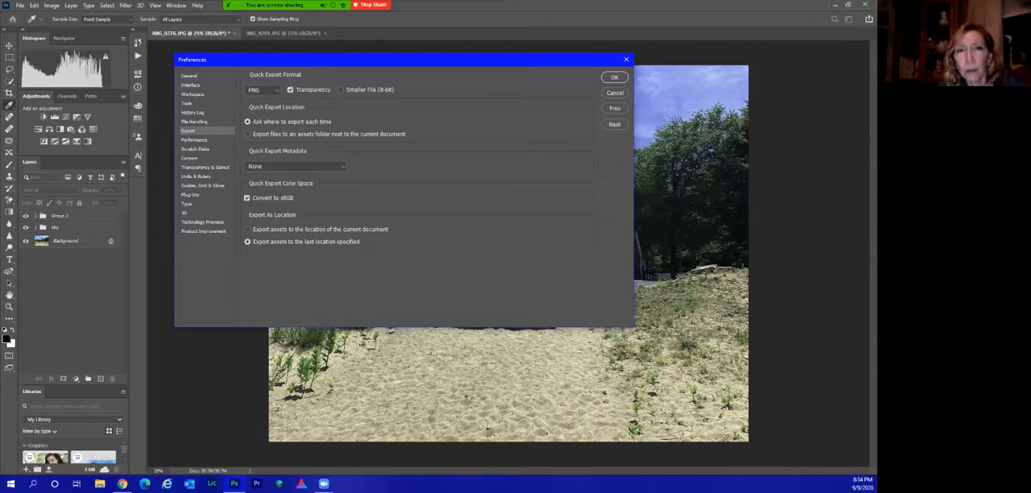
click(615, 92)
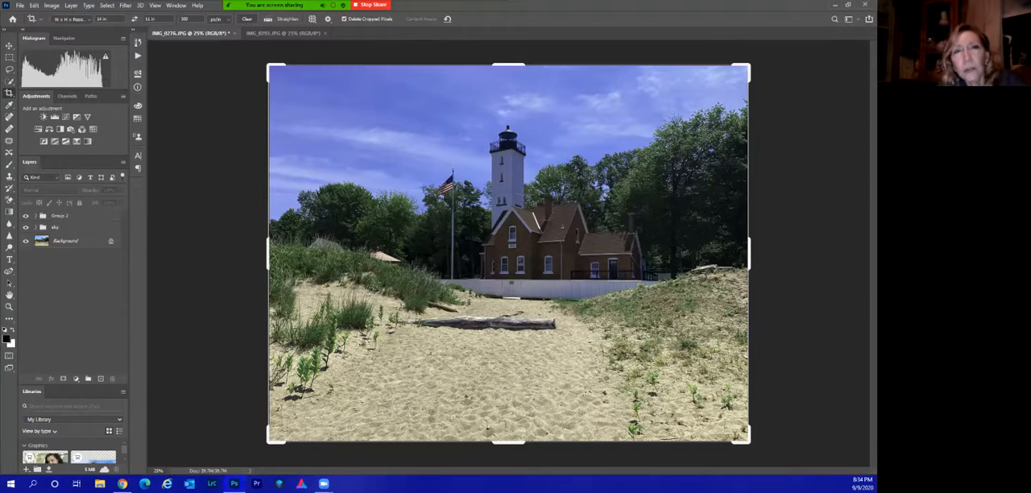
Review the latest history states and undo the last crop of the lighthouse photo.
click(138, 42)
scroll(200, 97, down, 5)
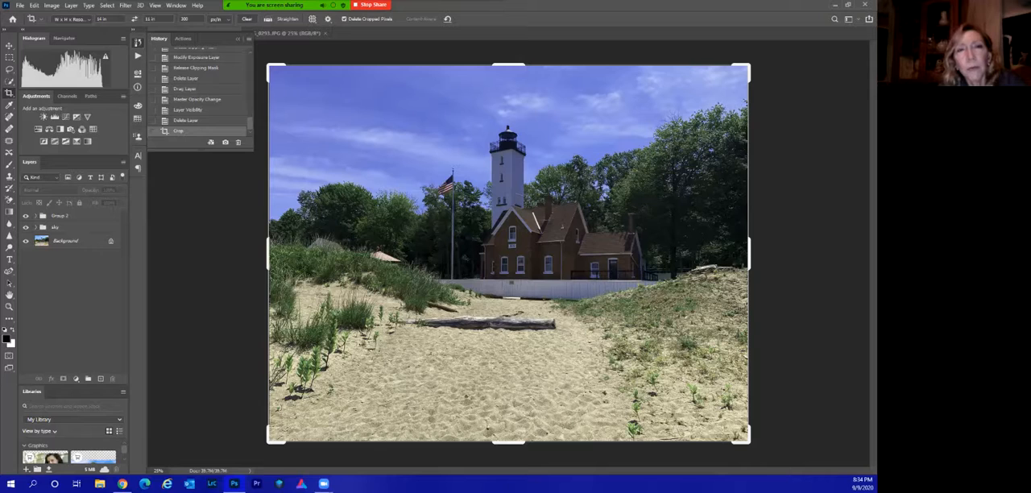
key(ctrl+z)
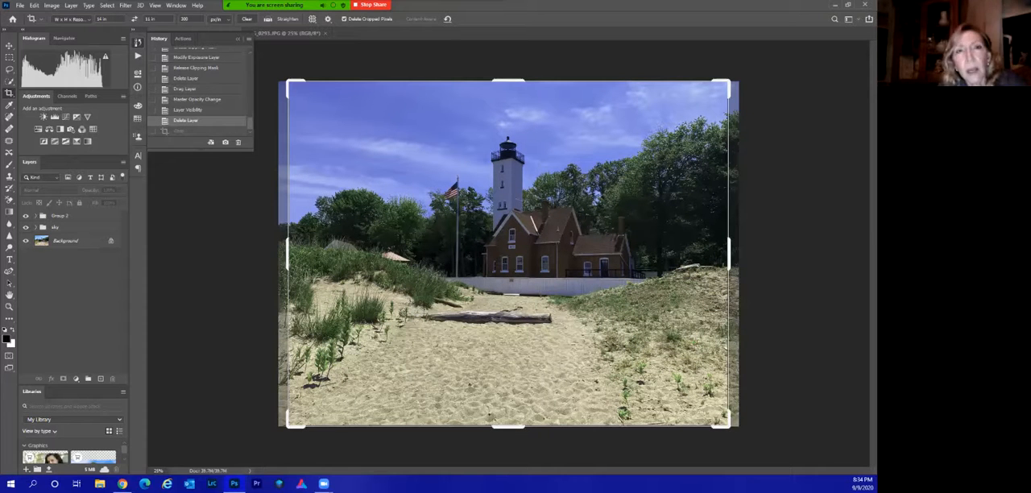
click(138, 42)
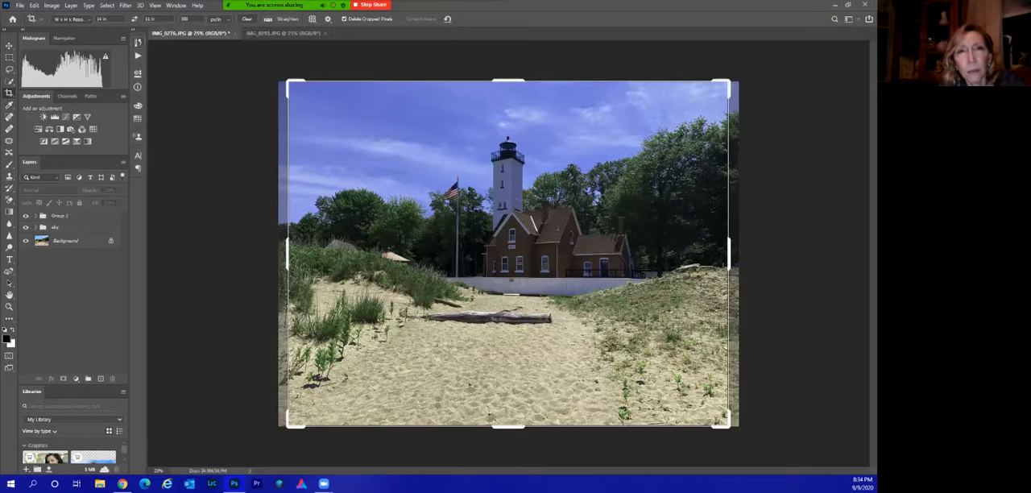
Check the uncropped lighthouse photo's dimensions and resolution in Image Size, without resizing it.
key(v)
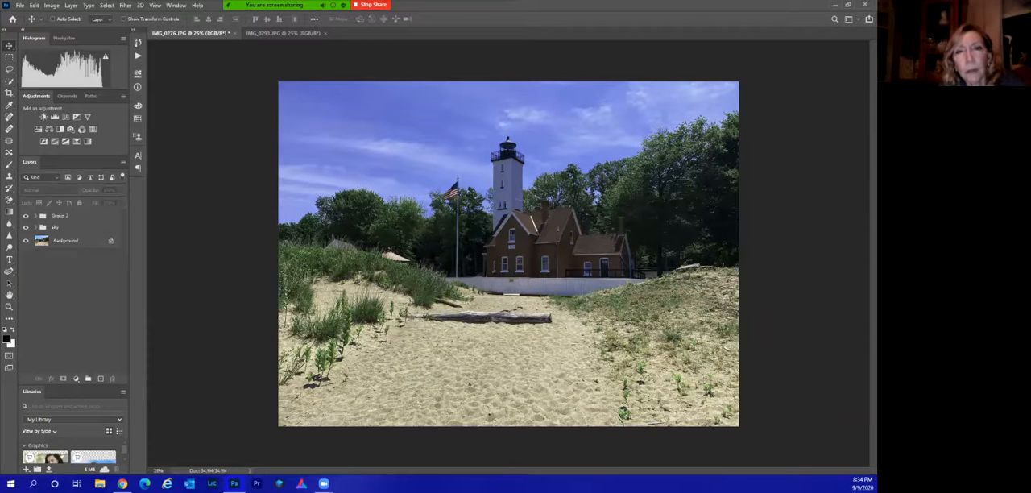
click(51, 6)
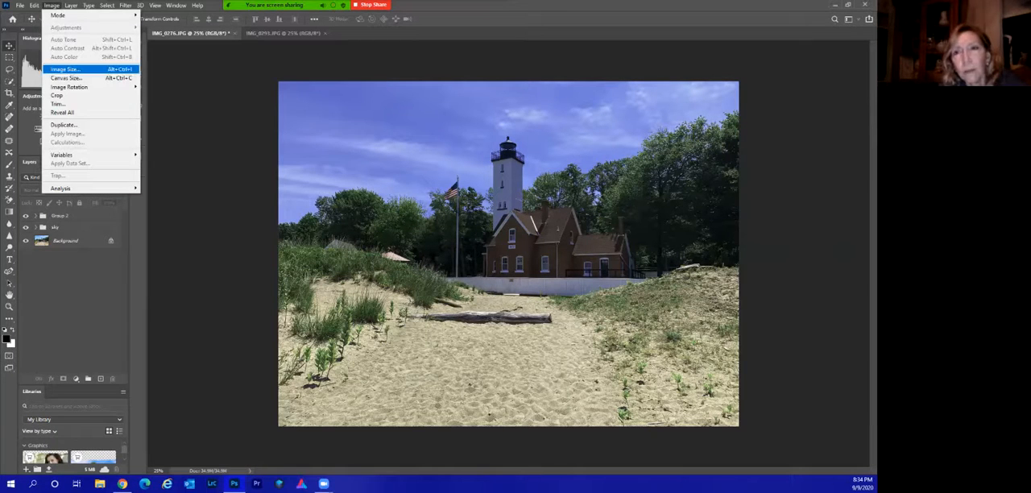
click(66, 69)
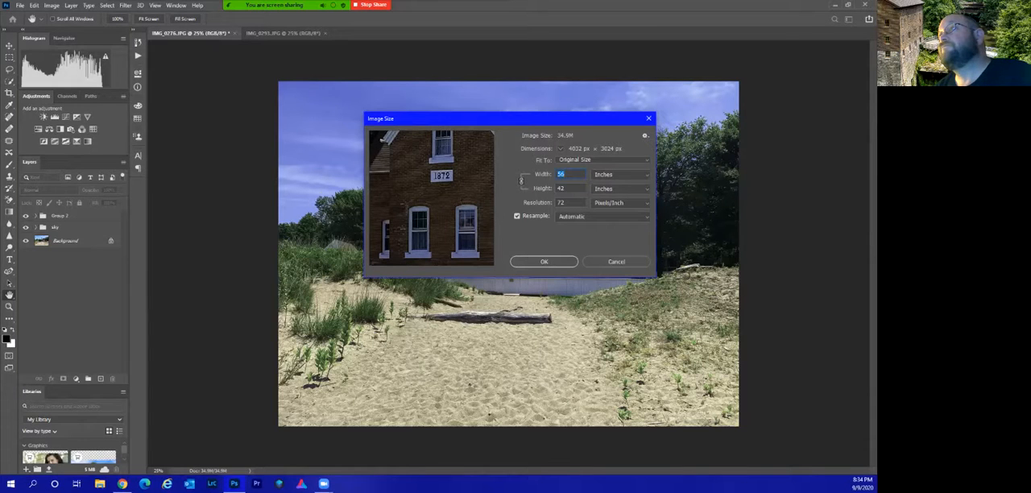
key(Escape)
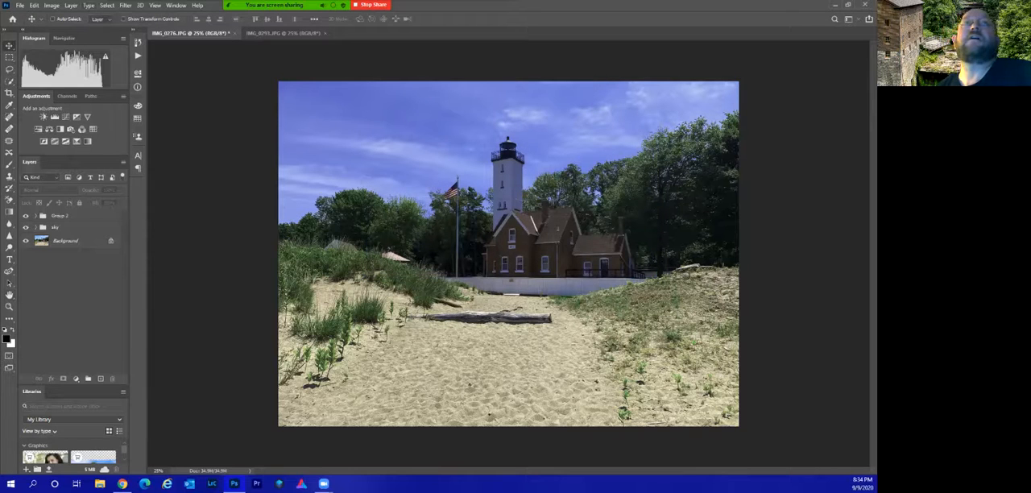
Crop the lighthouse photo to its full frame with the crop width and height cleared and the resolution at 300 px/in.
key(c)
click(105, 18)
key(BackSpace)
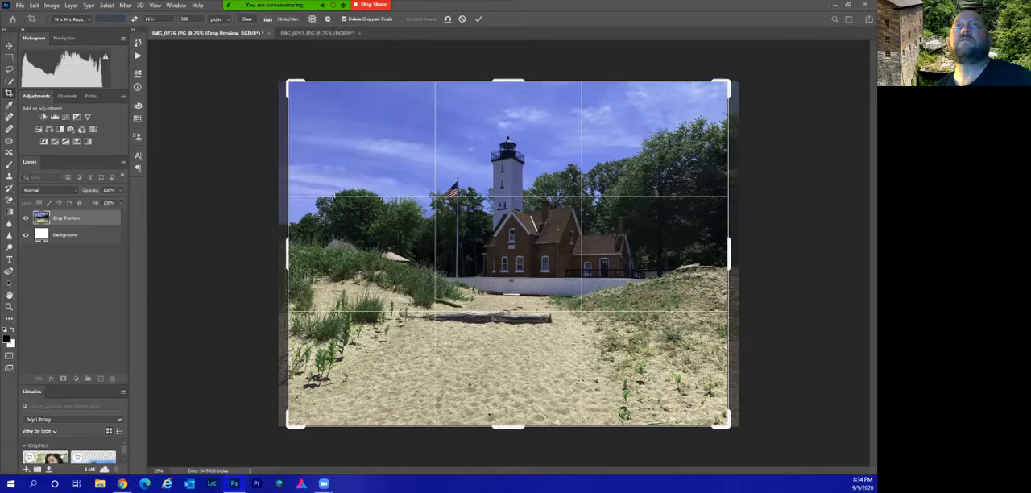
mouse_move(289, 82)
mouse_down()
mouse_move(266, 77)
mouse_move(290, 93)
mouse_move(284, 83)
mouse_up()
drag(734, 254, 742, 253)
key(Return)
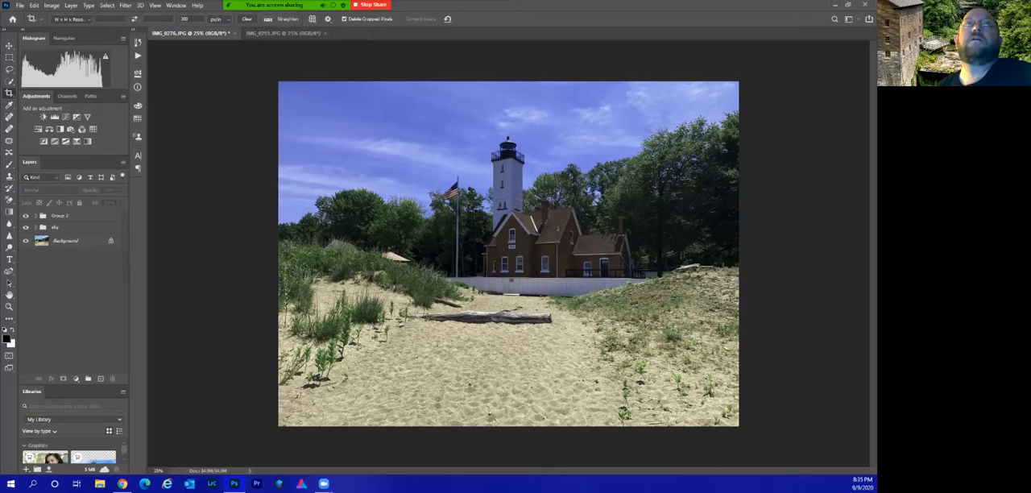
Check the print width and height of the lighthouse photo at 300 px/in in Image Size, without resizing it.
click(51, 5)
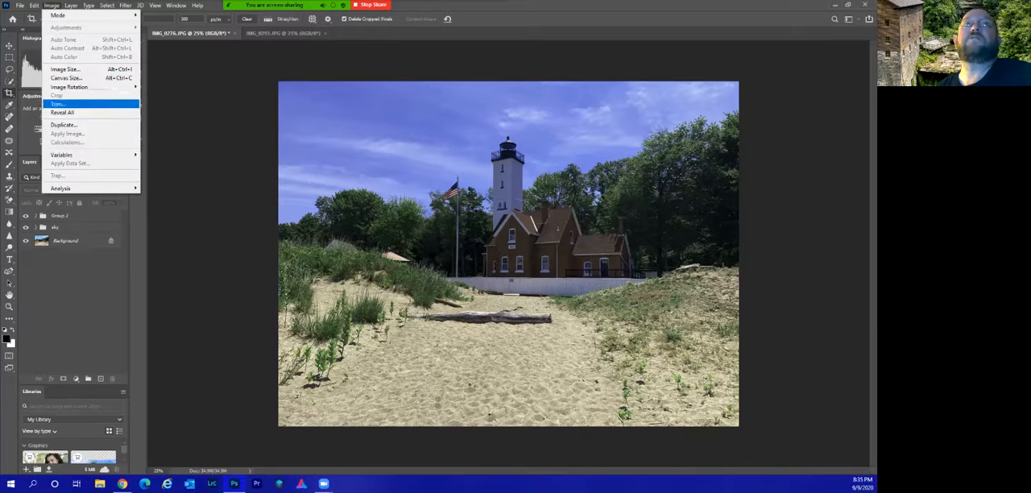
click(73, 70)
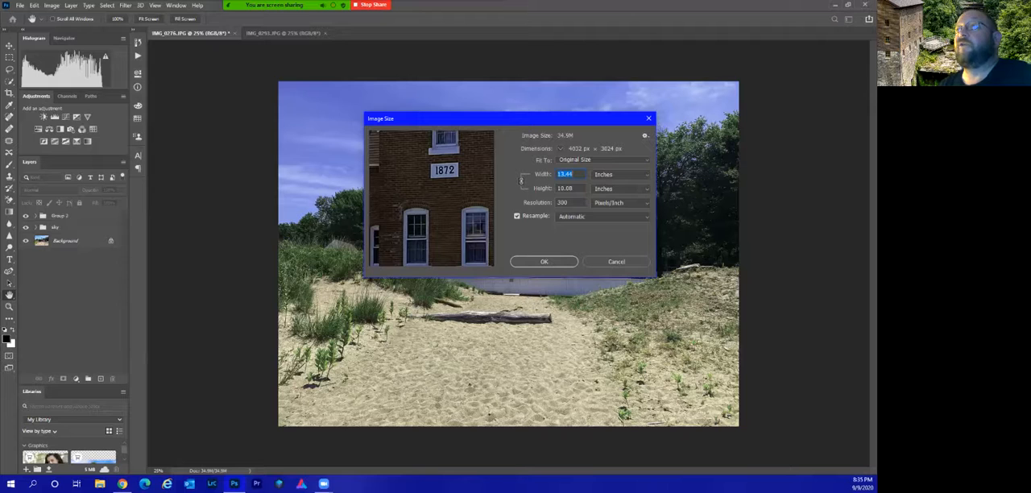
key(Escape)
key(c)
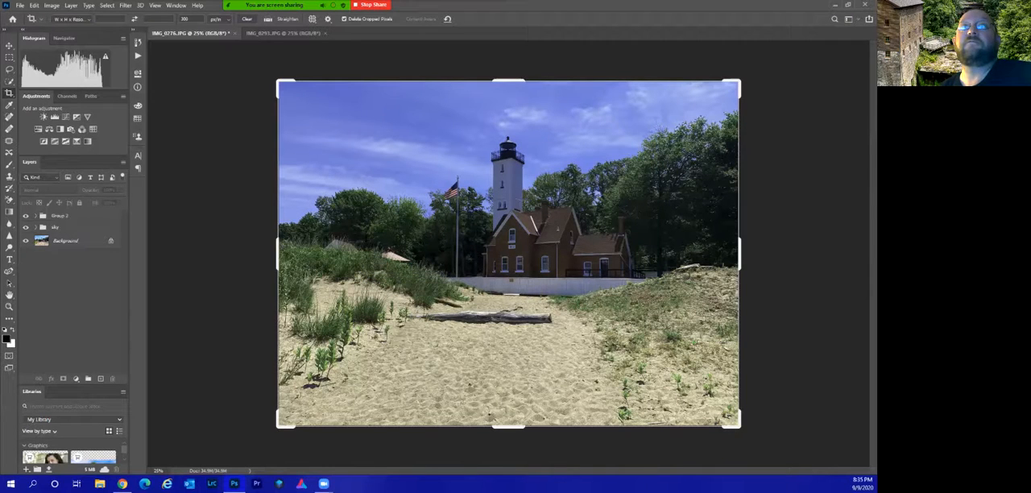
key(v)
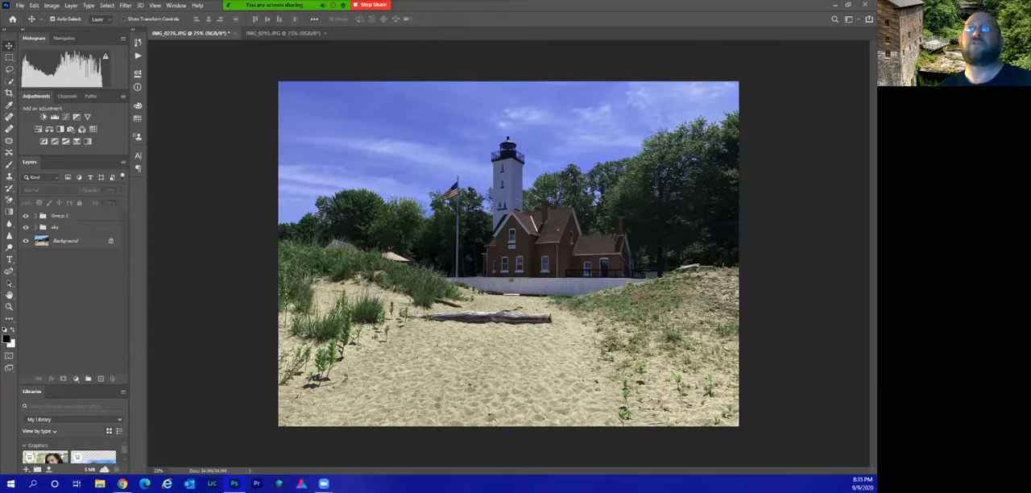
Create a new landscape document 14 in wide and 11 in high at 300 pixels/inch with a white background.
key(ctrl+n)
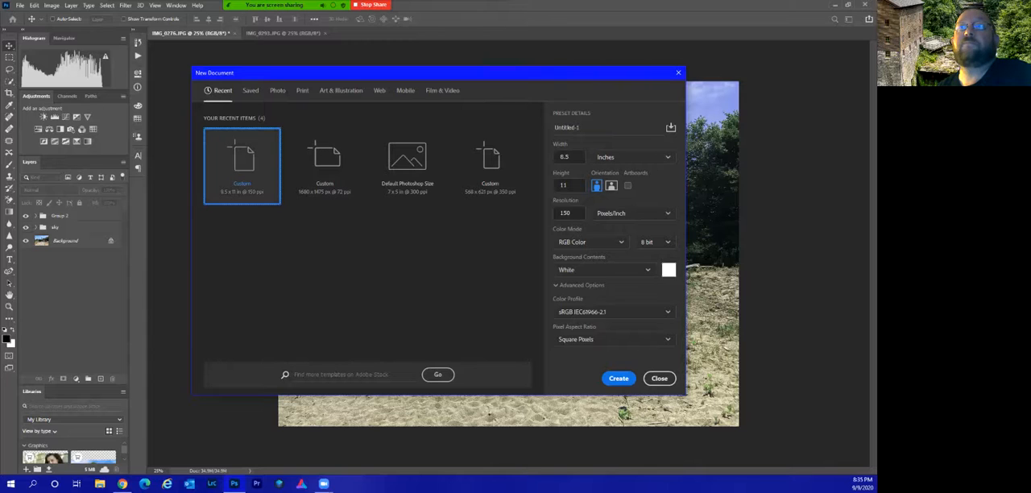
double_click(565, 157)
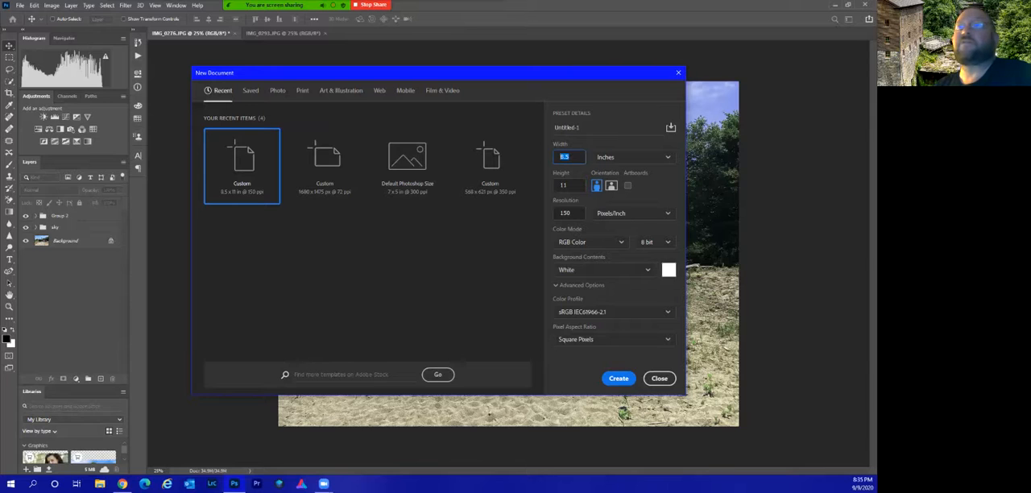
text(14)
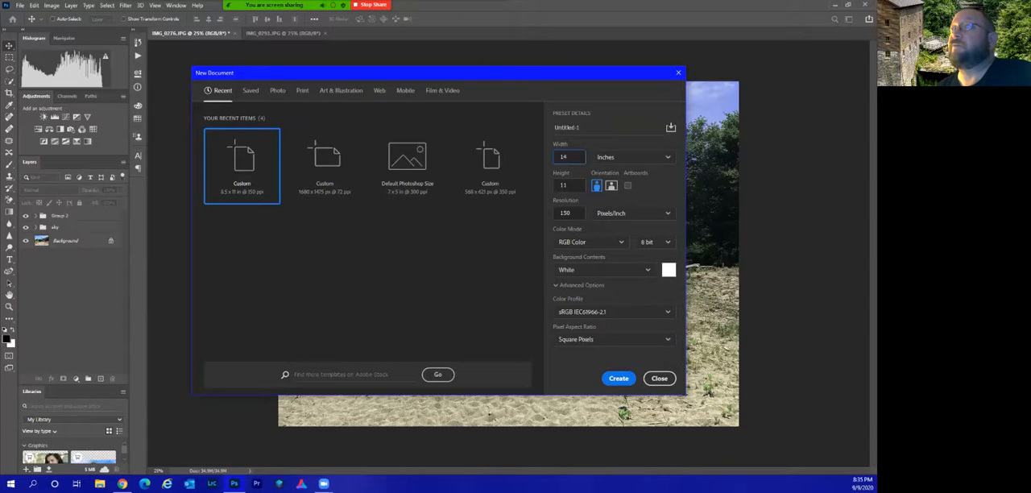
click(571, 214)
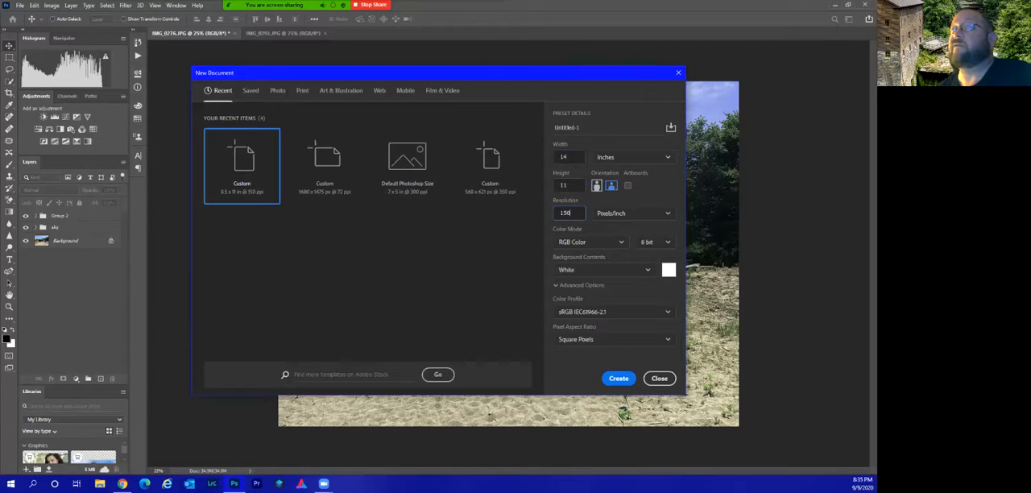
double_click(571, 213)
text(30)
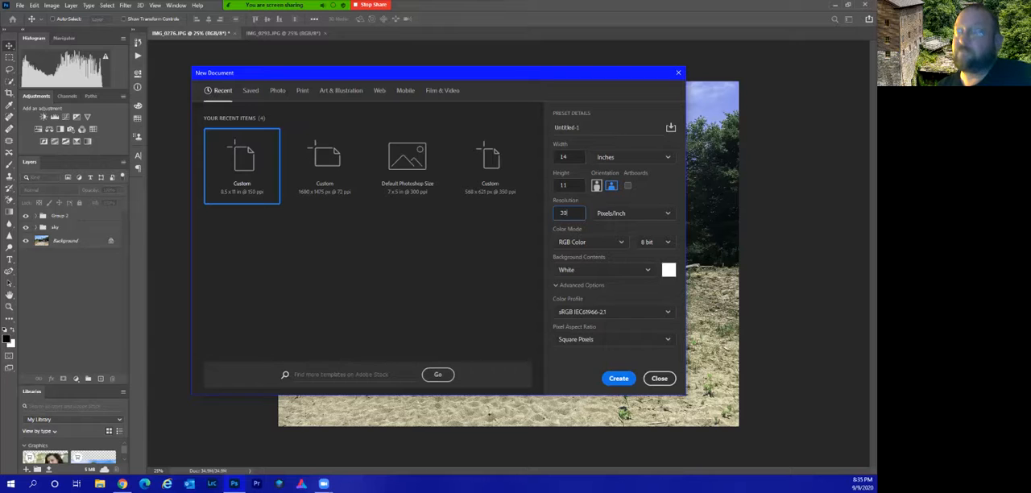
text(0)
click(619, 378)
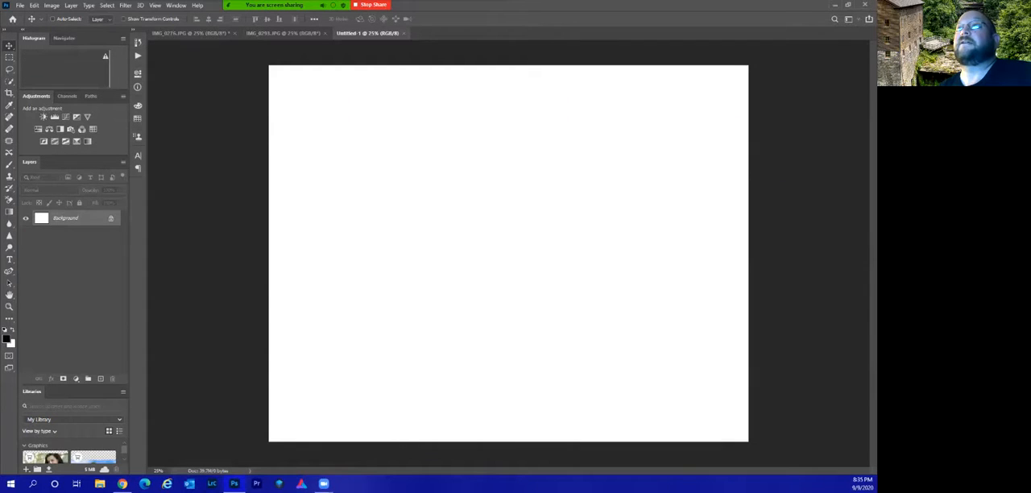
Bring the lighthouse photo's Background layer, centred, into the new 14 x 11 in document and flatten the image.
click(282, 33)
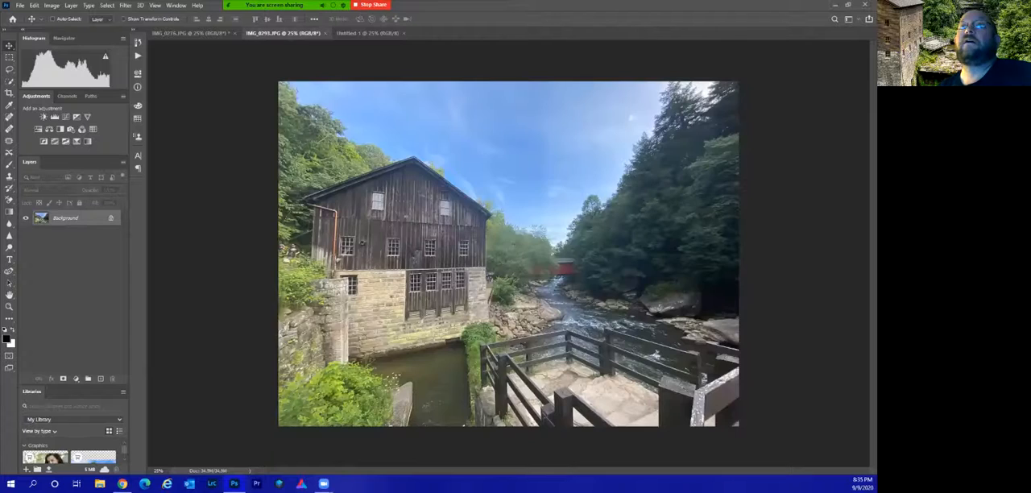
click(193, 33)
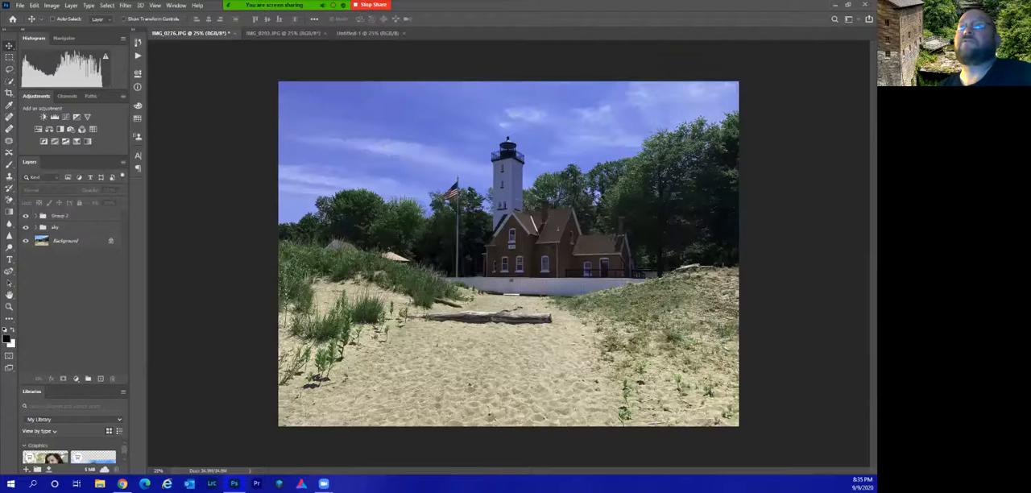
click(451, 217)
click(432, 179)
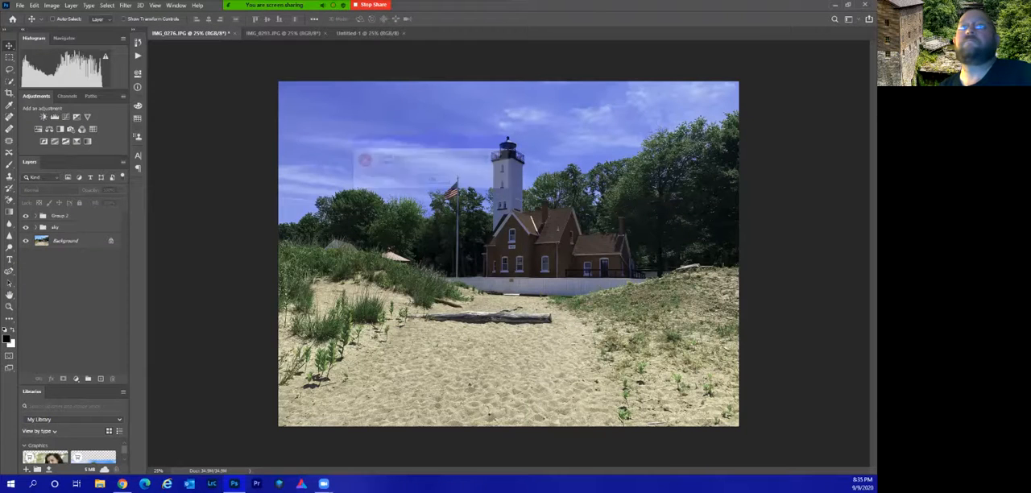
click(73, 241)
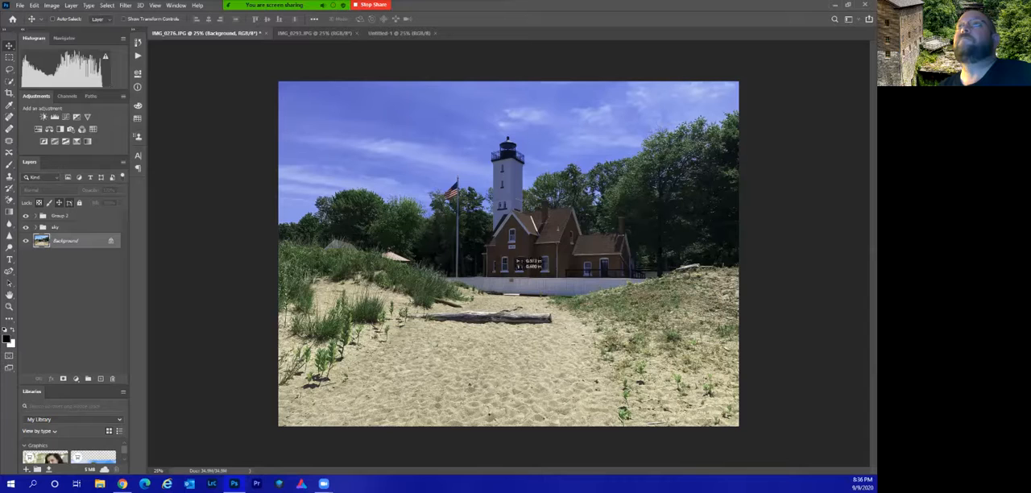
click(399, 33)
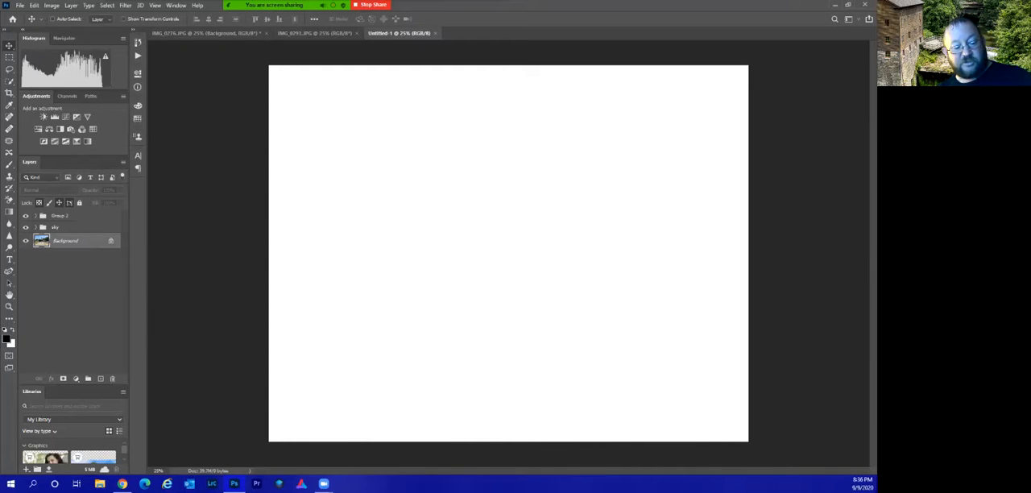
key(ctrl+v)
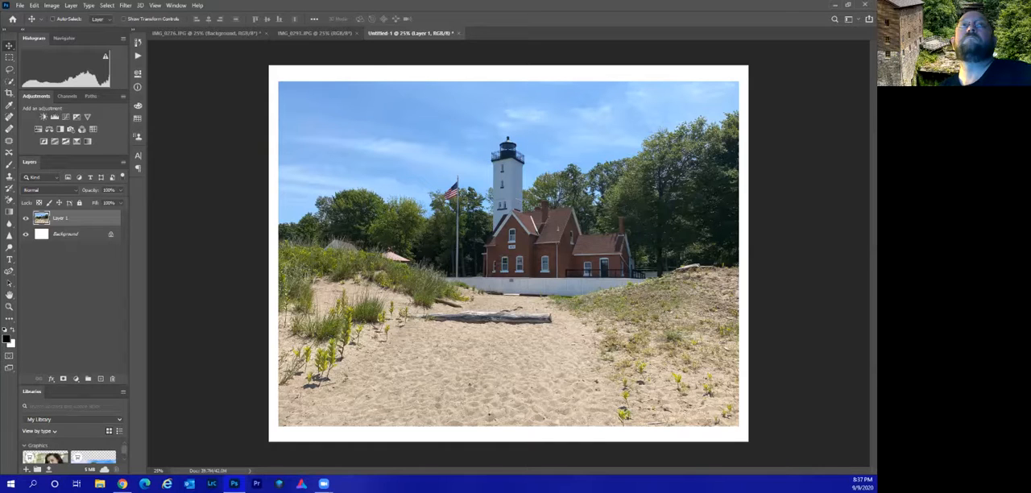
click(71, 5)
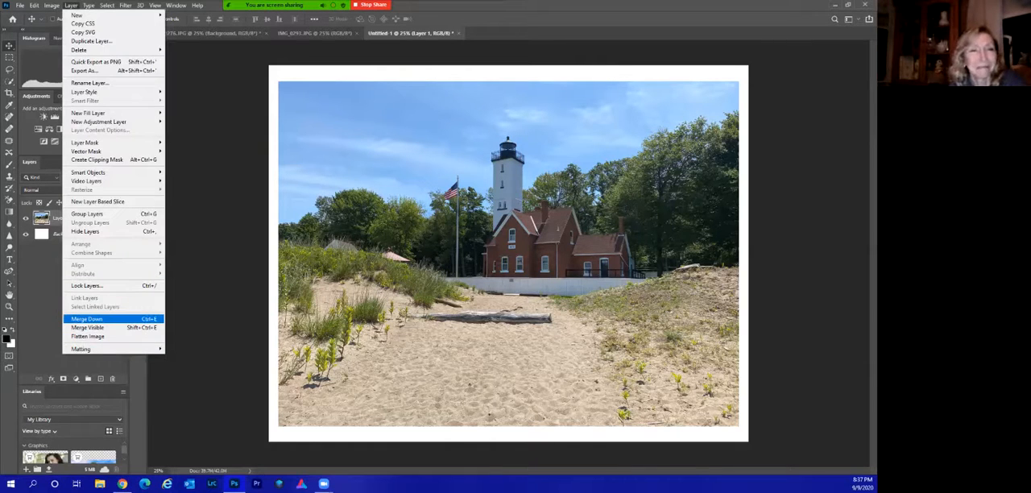
click(87, 336)
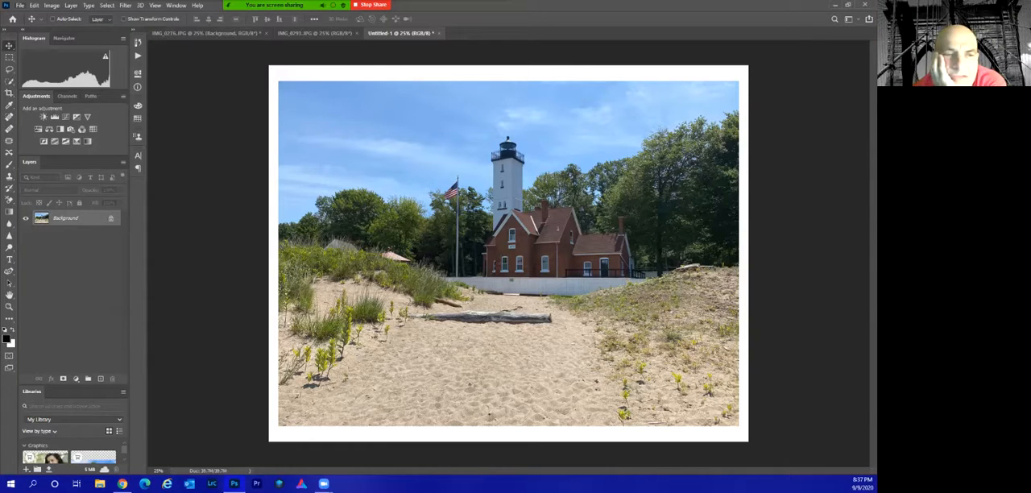
Create a second 14 x 11 in document at 300 pixels/inch and place the lighthouse photo's Background layer centred in it.
key(alt+f)
key(Return)
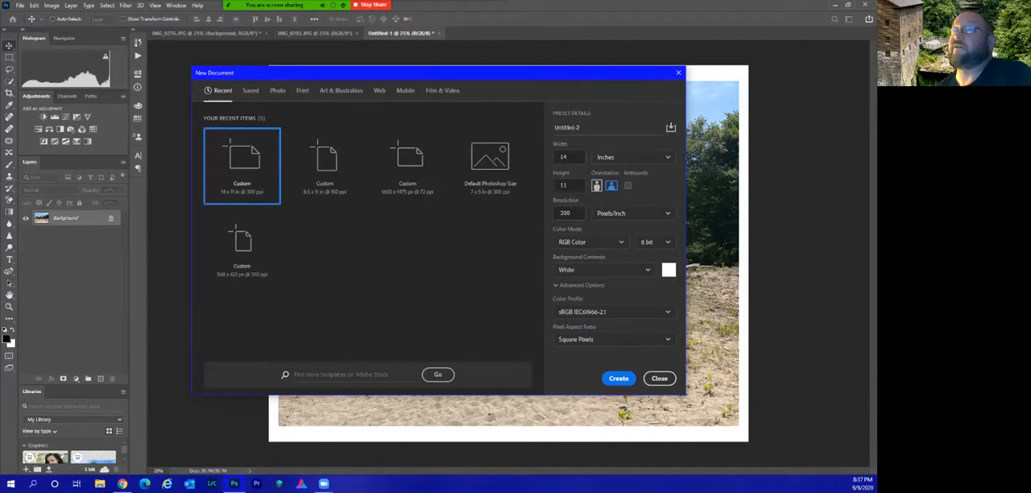
click(619, 379)
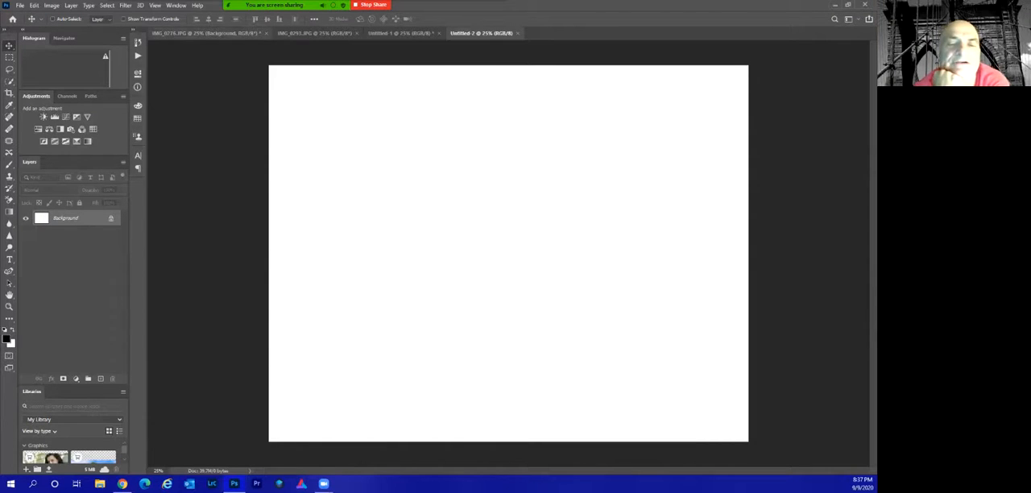
click(206, 33)
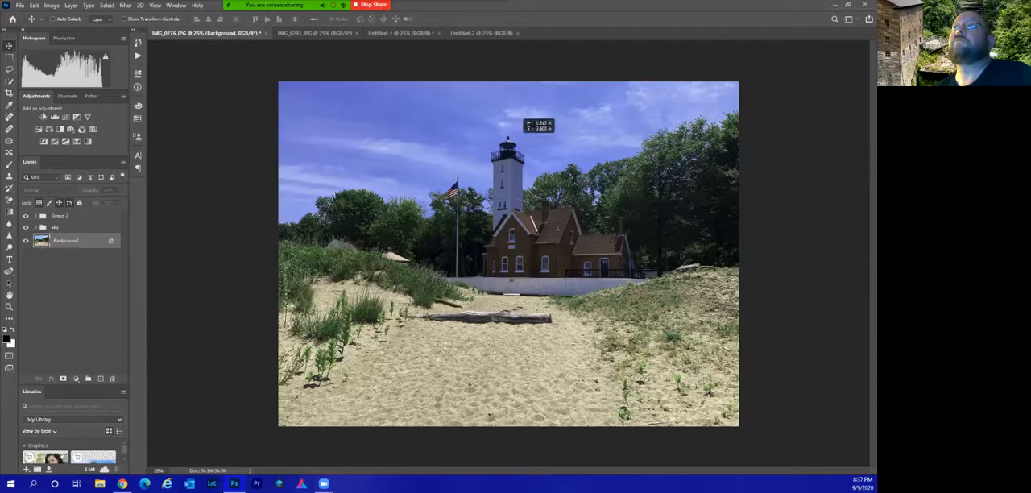
click(481, 33)
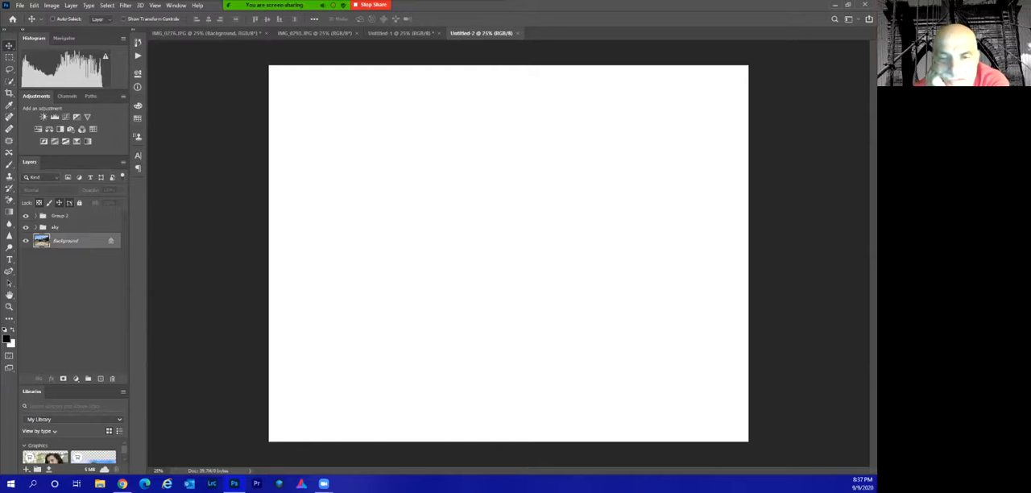
key(ctrl+v)
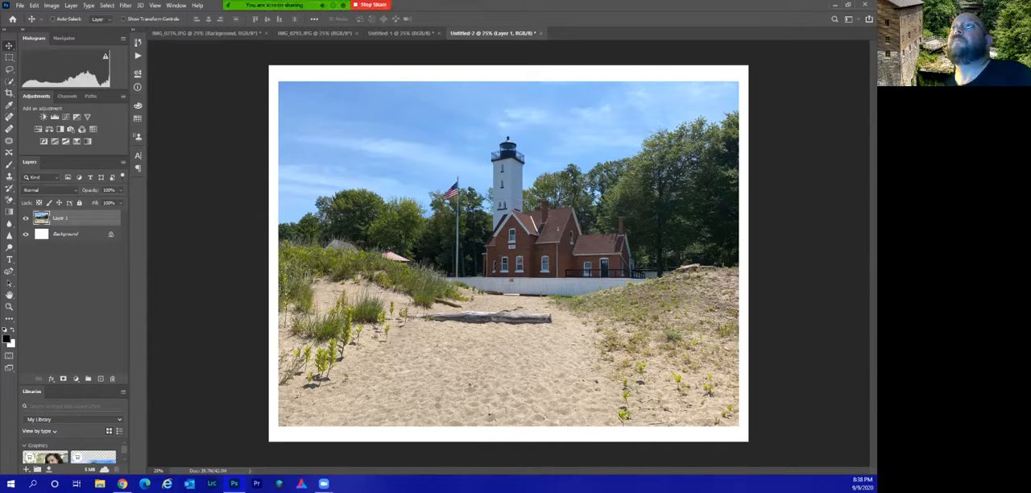
Close the second document without saving and return to the flattened 14 x 11 in document.
key(ctrl+w)
click(435, 179)
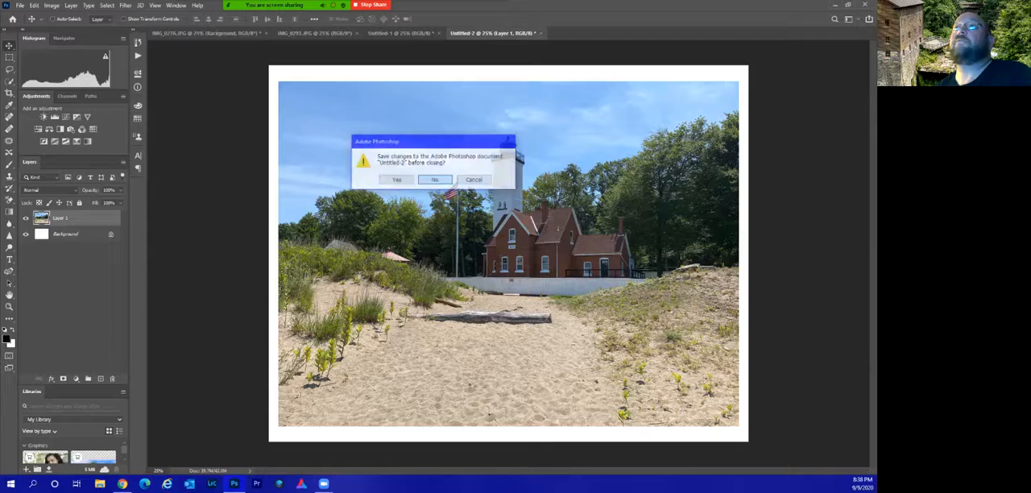
click(401, 33)
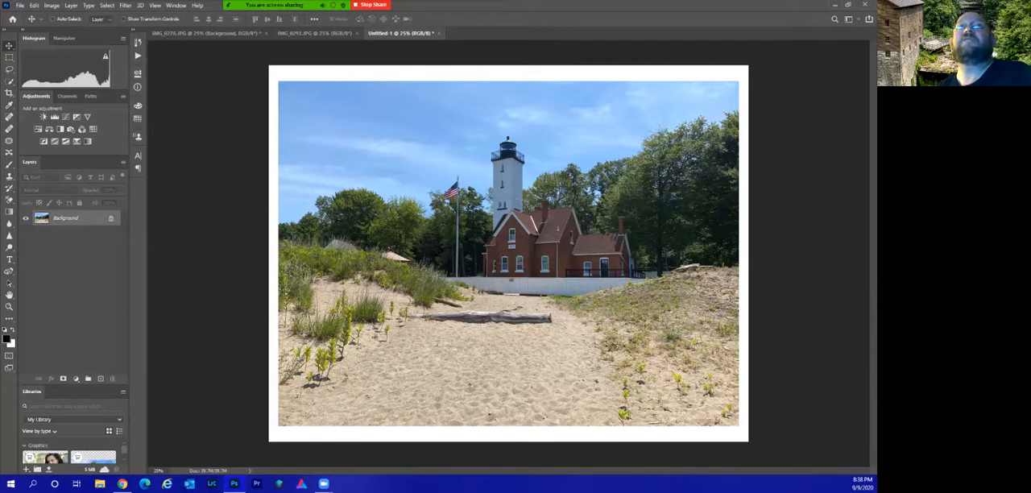
Start saving the flattened document on the computer in the Erie folder with JPEG as the format, and cancel the save.
click(20, 5)
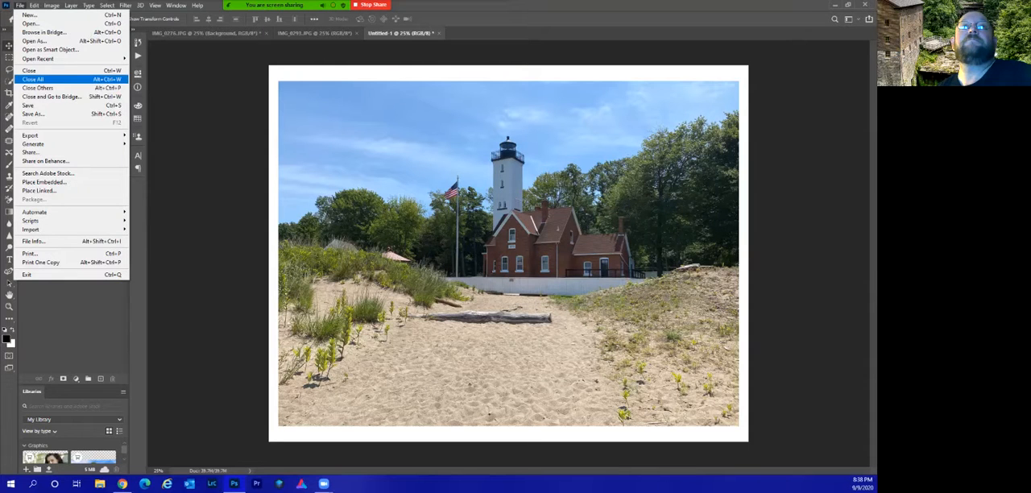
click(33, 114)
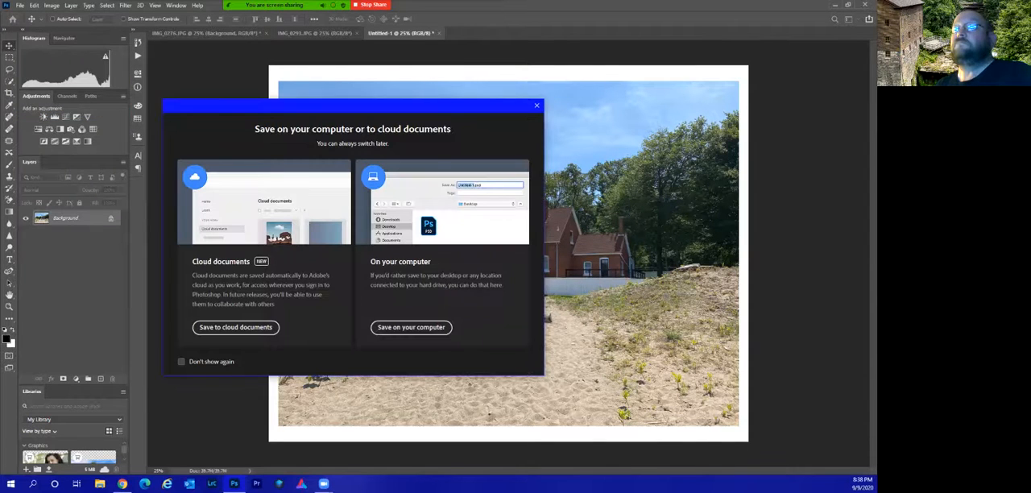
click(387, 326)
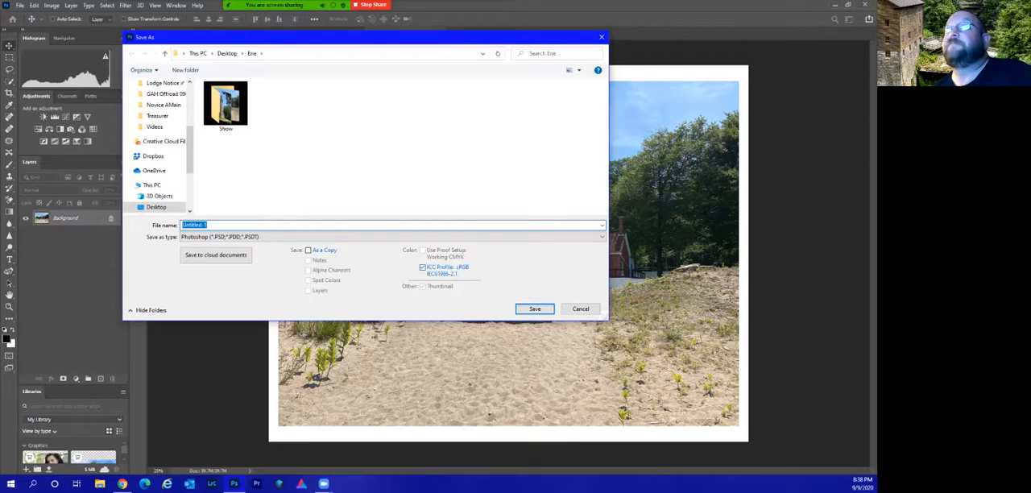
click(392, 236)
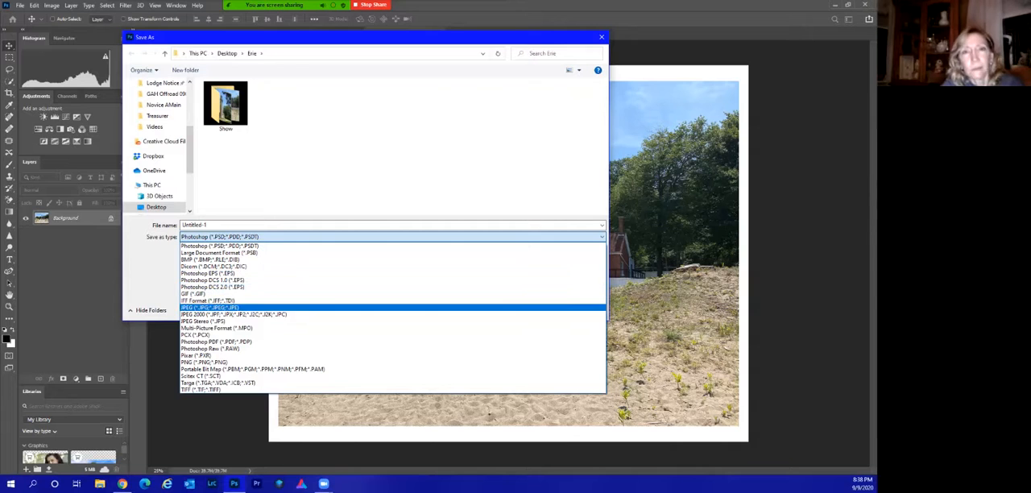
click(211, 307)
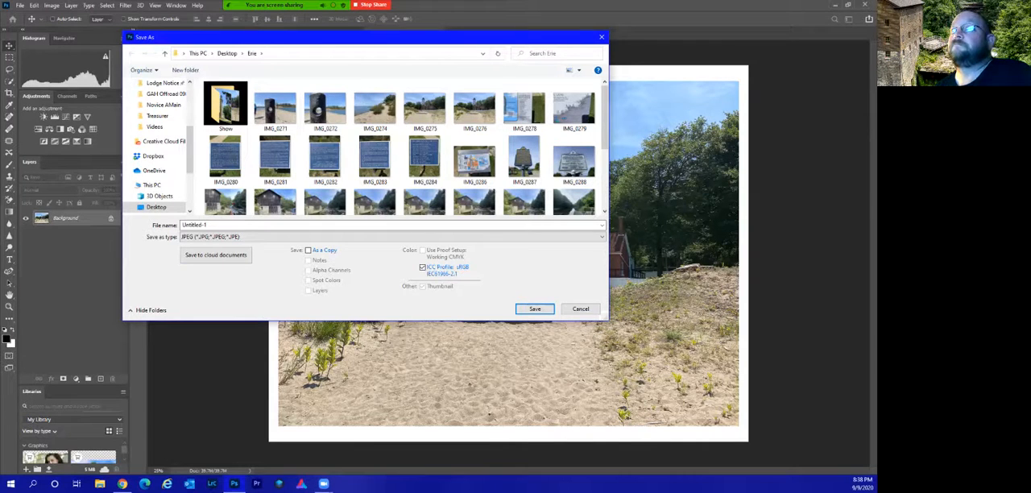
click(581, 309)
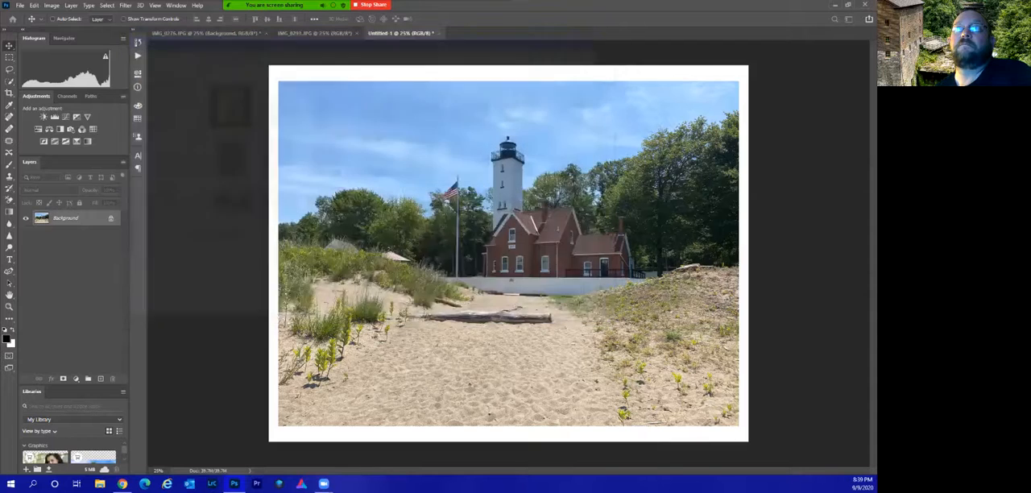
Delete both layer groups above the Background layer in the lighthouse photo.
click(207, 33)
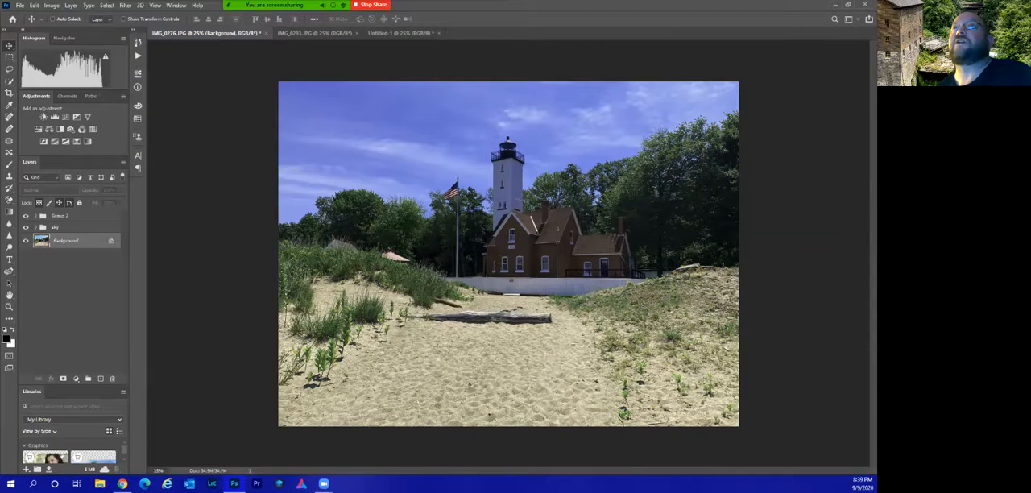
click(314, 33)
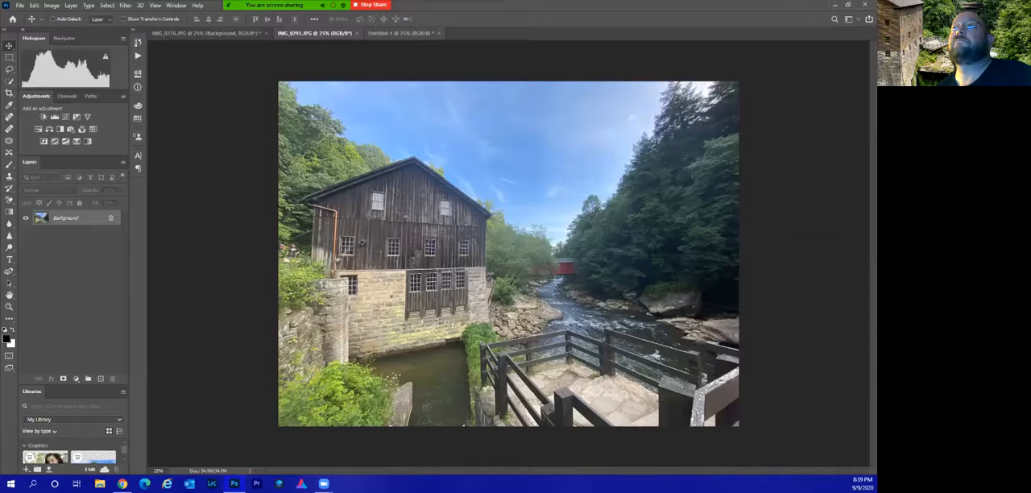
click(207, 33)
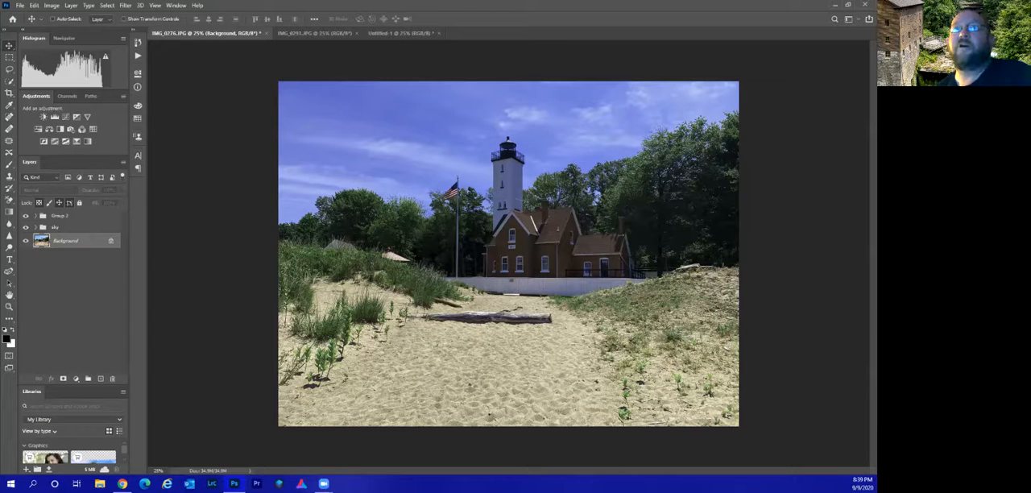
click(62, 216)
drag(62, 216, 112, 378)
drag(56, 216, 111, 378)
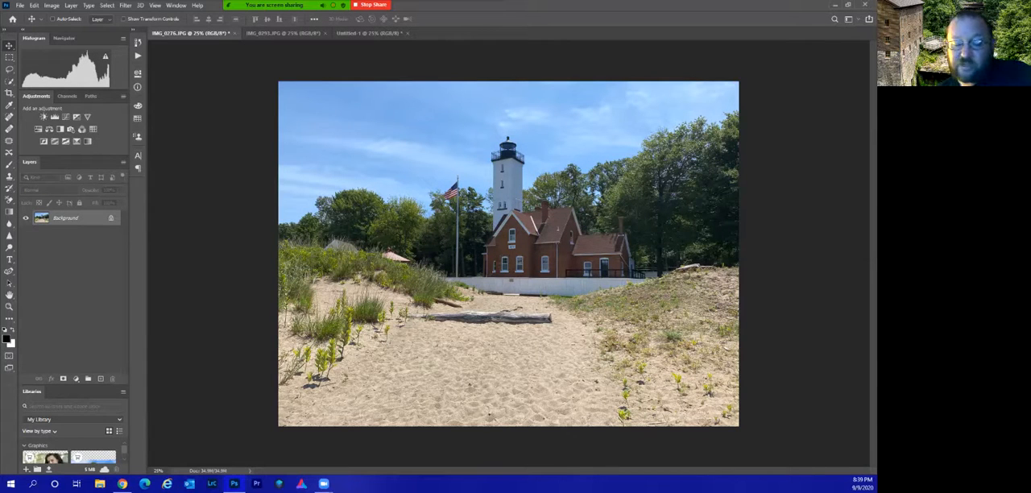
Duplicate the lighthouse photo's Background layer and add a Brightness/Contrast adjustment layer above the copy.
key(ctrl+j)
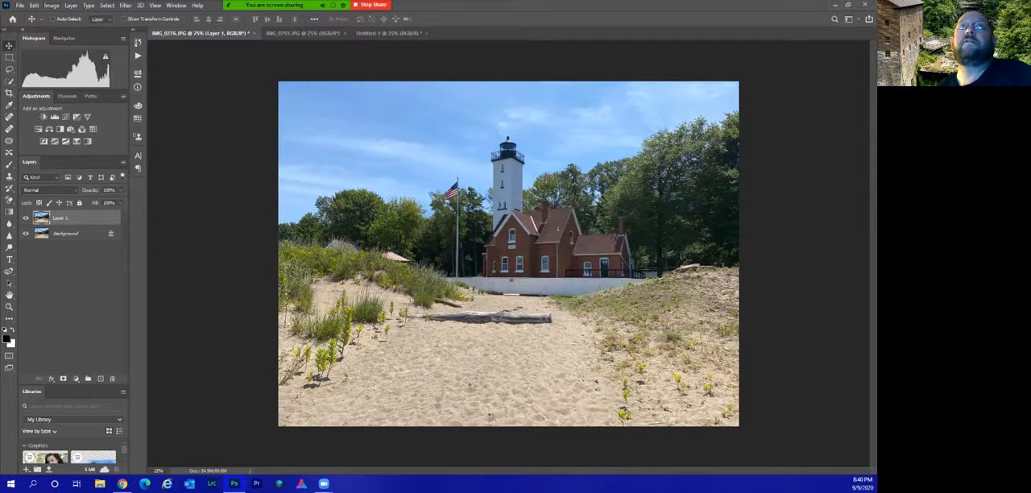
click(50, 5)
mouse_move(66, 27)
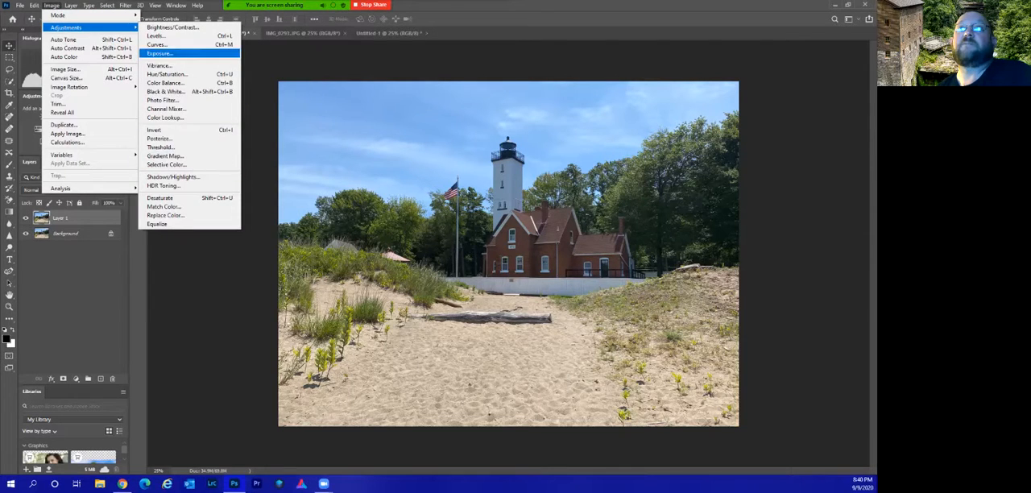
key(Escape)
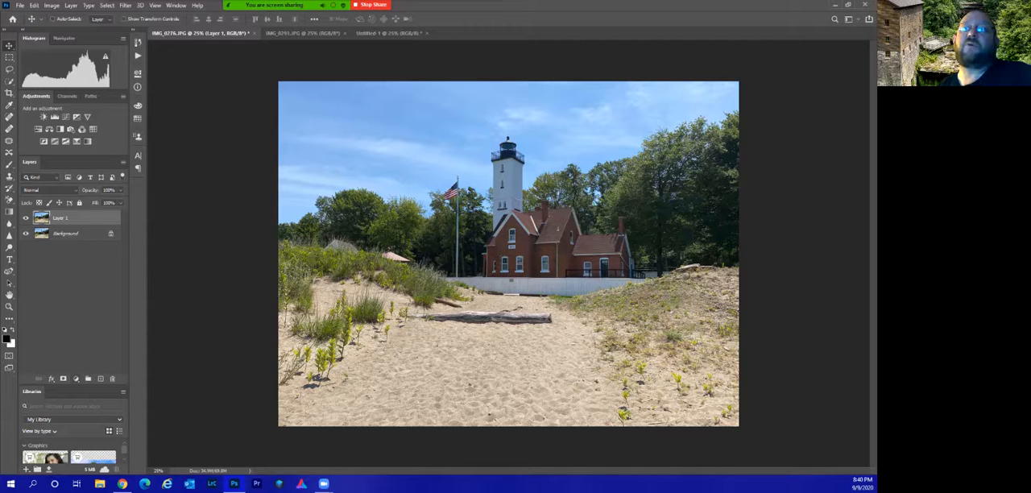
click(75, 378)
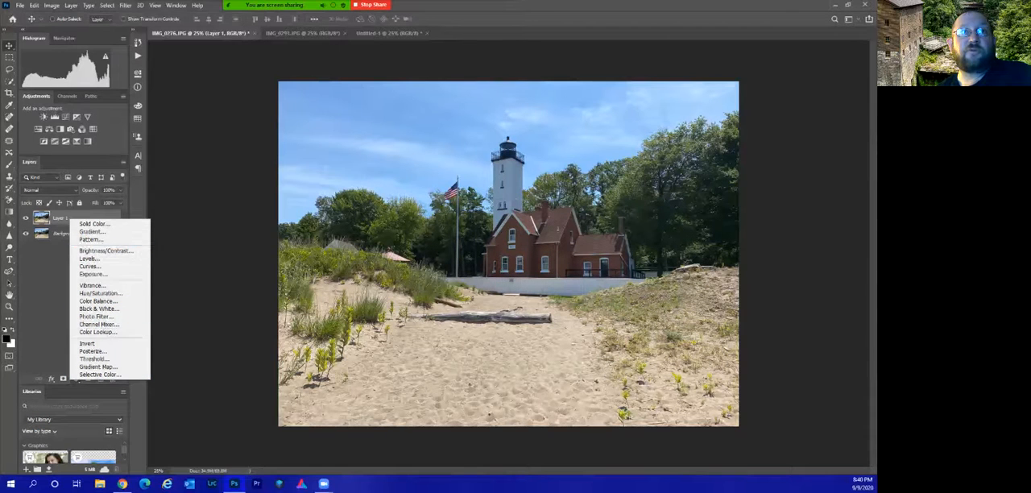
click(45, 119)
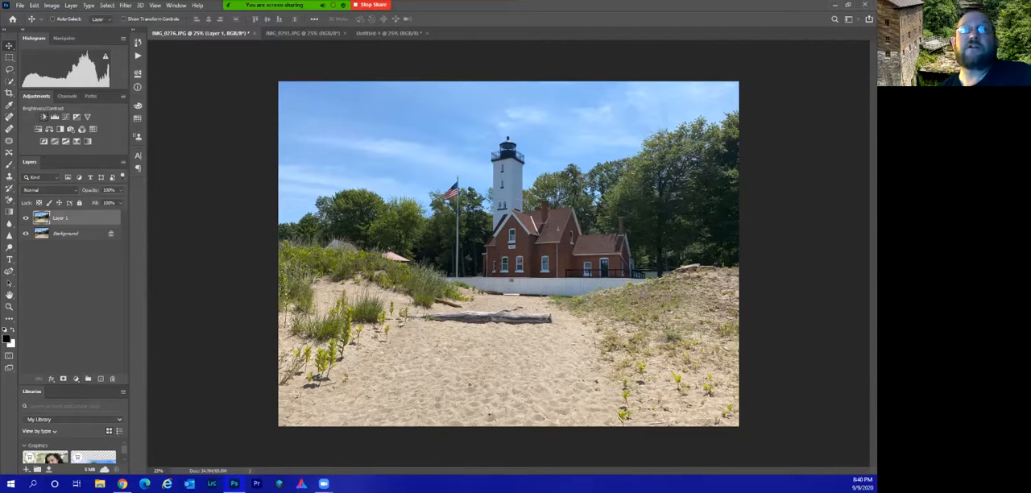
click(43, 117)
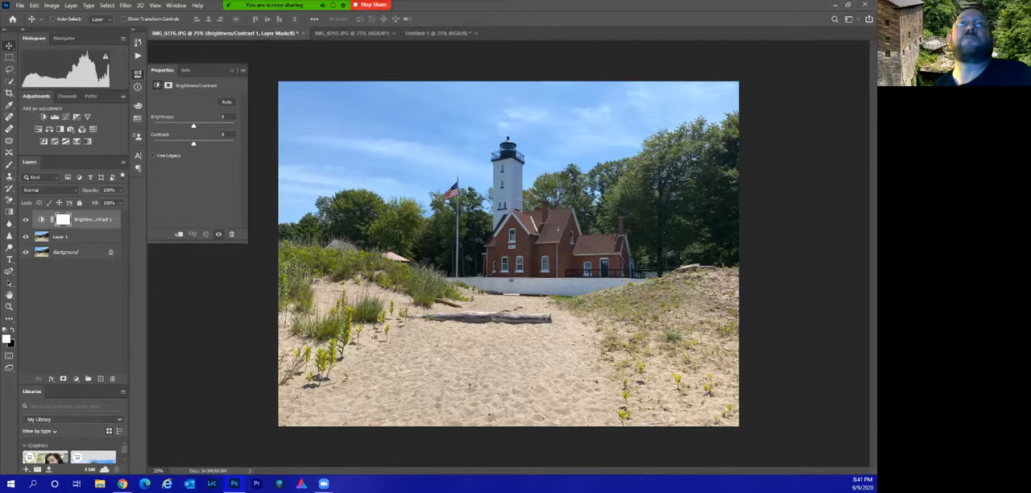
click(137, 73)
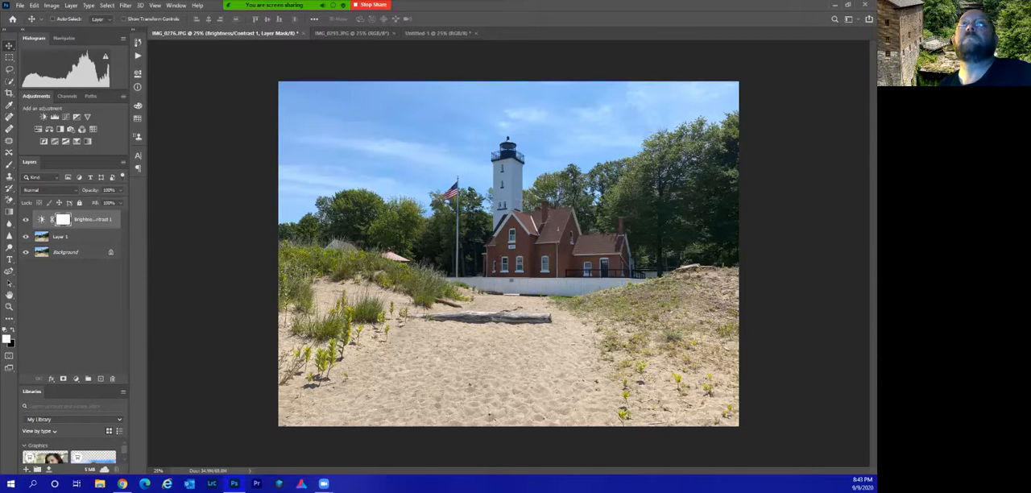
click(51, 5)
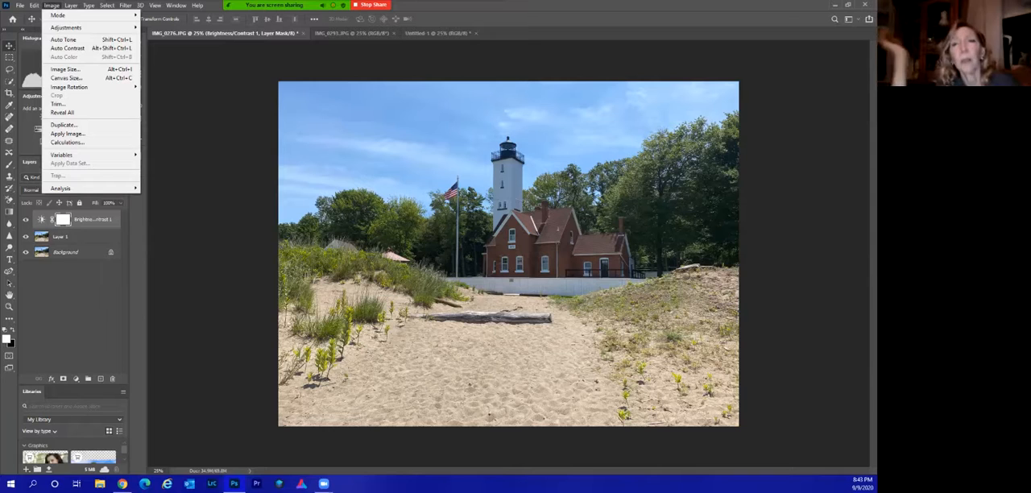
key(Escape)
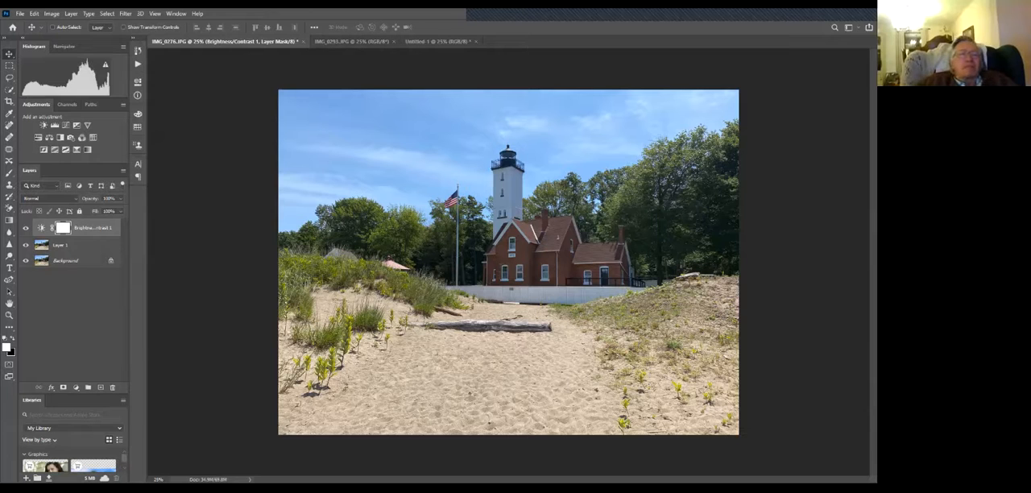
Switch to the mill photo, try an image size of 10 inches wide at 300 pixels/inch, and cancel the resize.
click(351, 41)
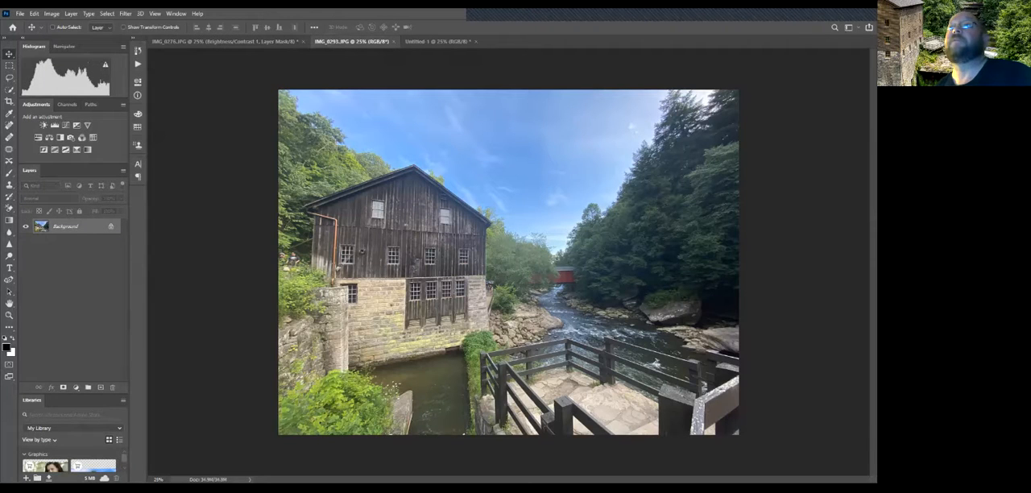
key(alt+i)
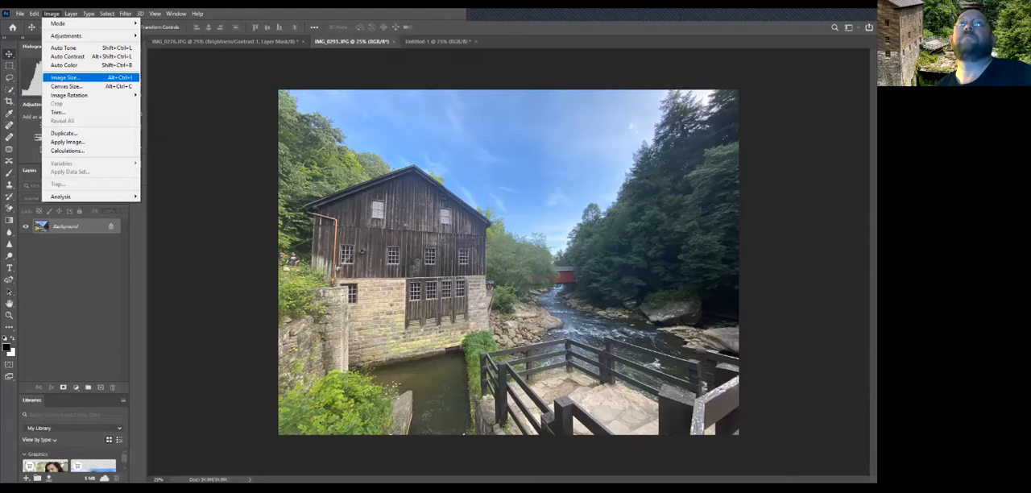
key(Return)
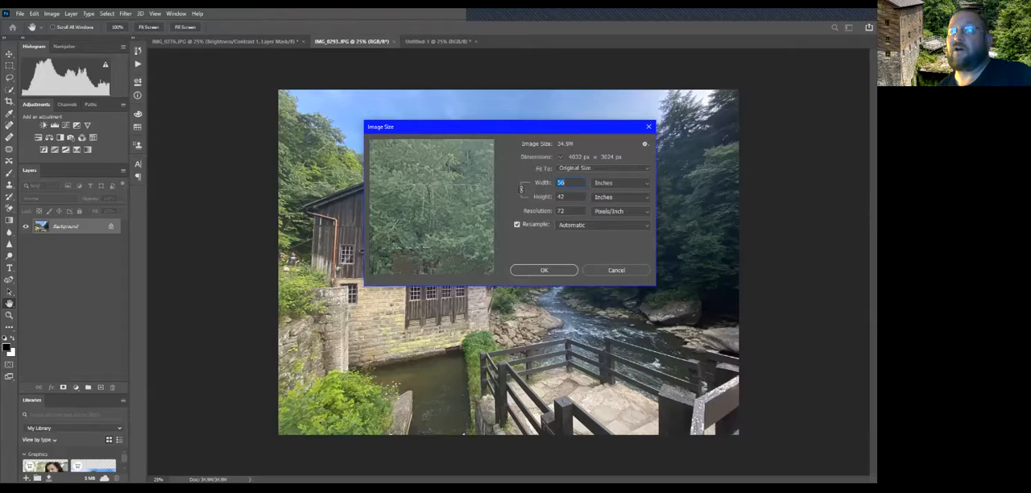
double_click(560, 211)
text(300)
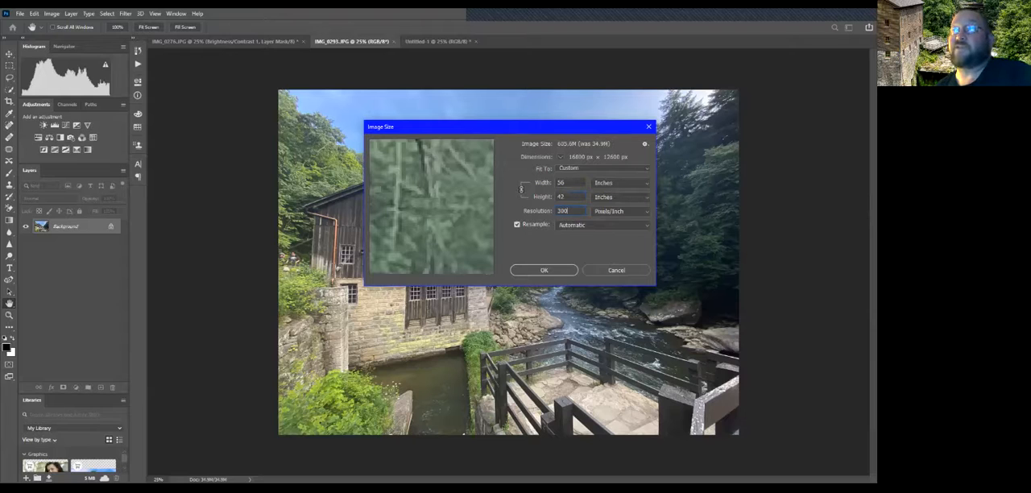
double_click(561, 183)
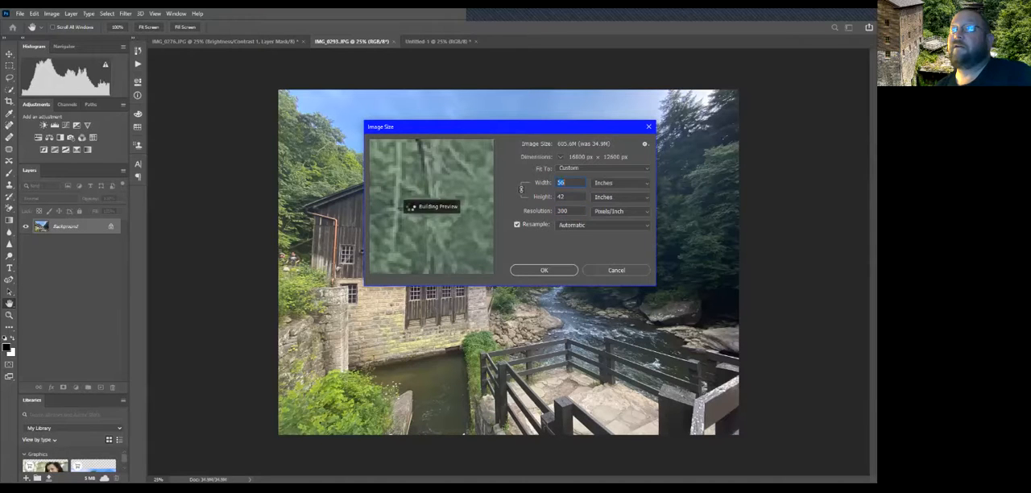
text(10)
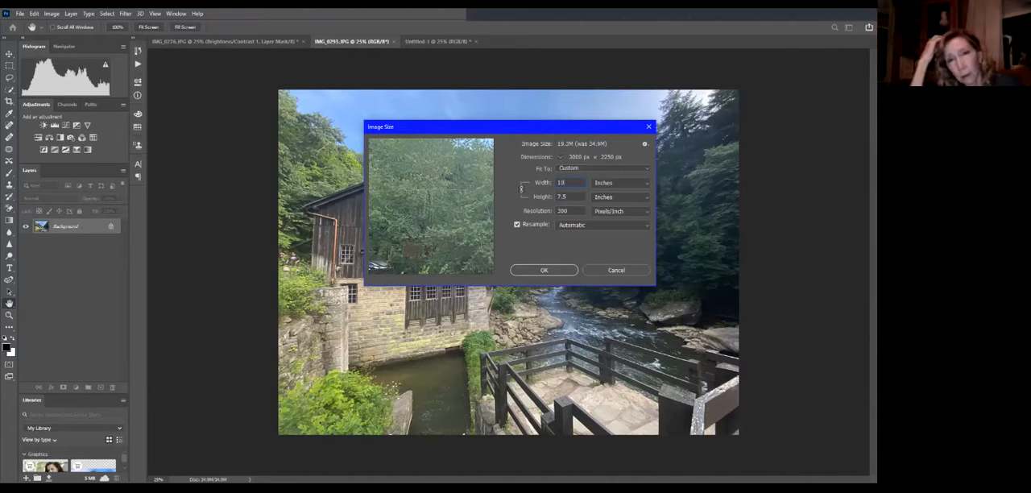
click(617, 270)
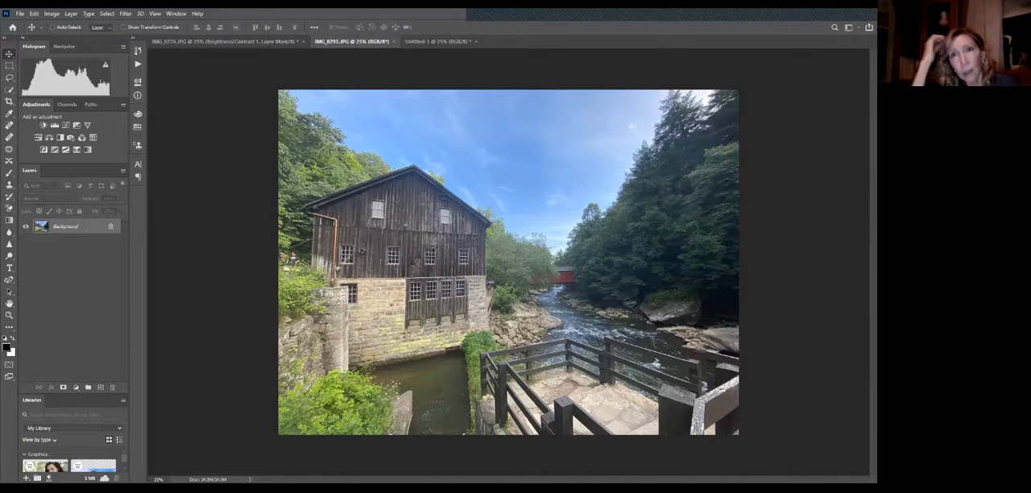
Crop the mill photo to 10 in wide by 8 in high at 300 pixels/inch.
key(c)
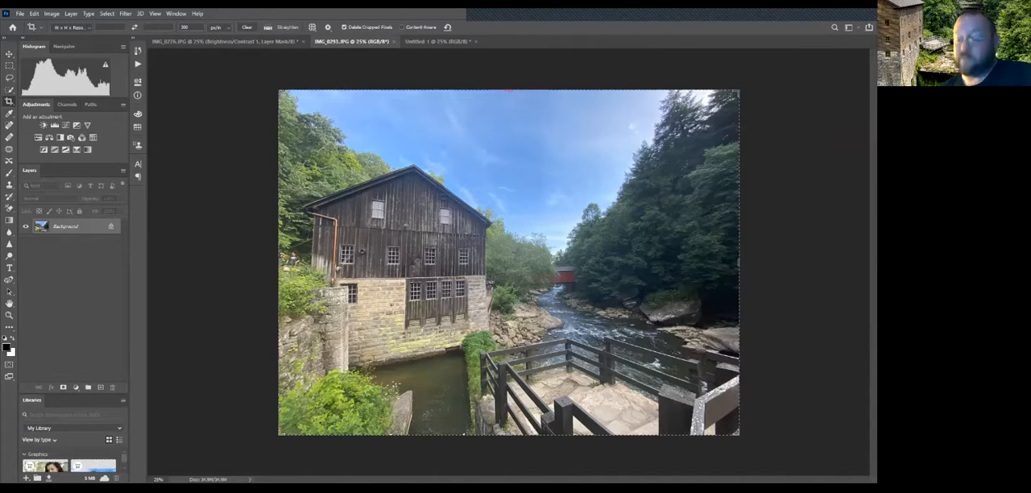
text(14)
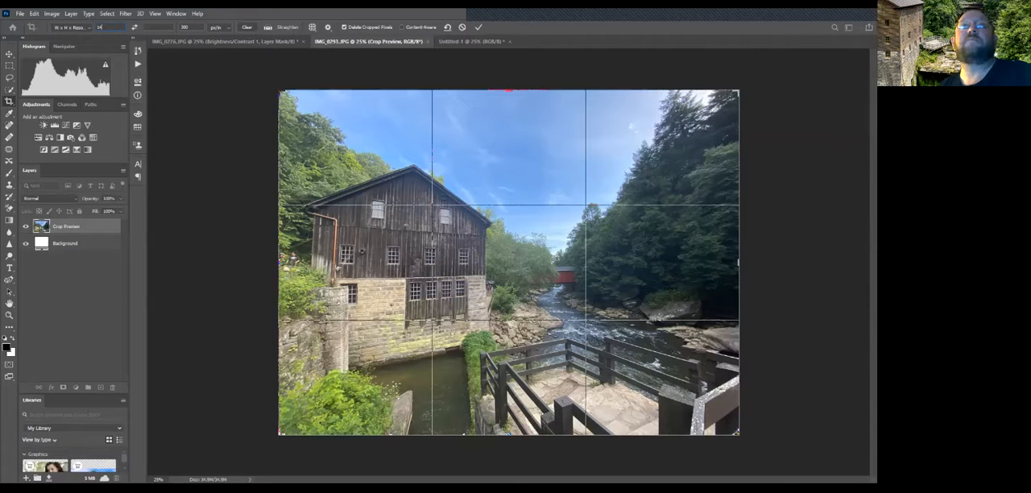
key(Tab)
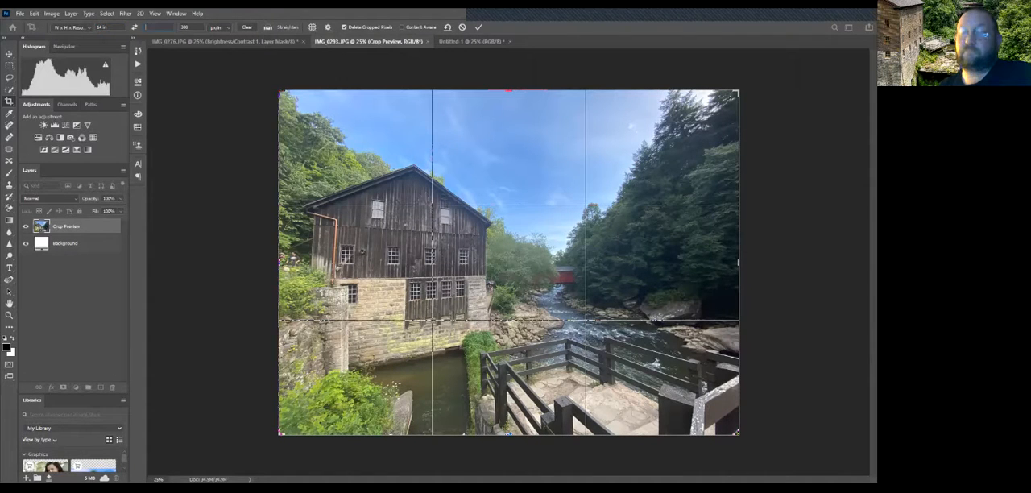
click(118, 27)
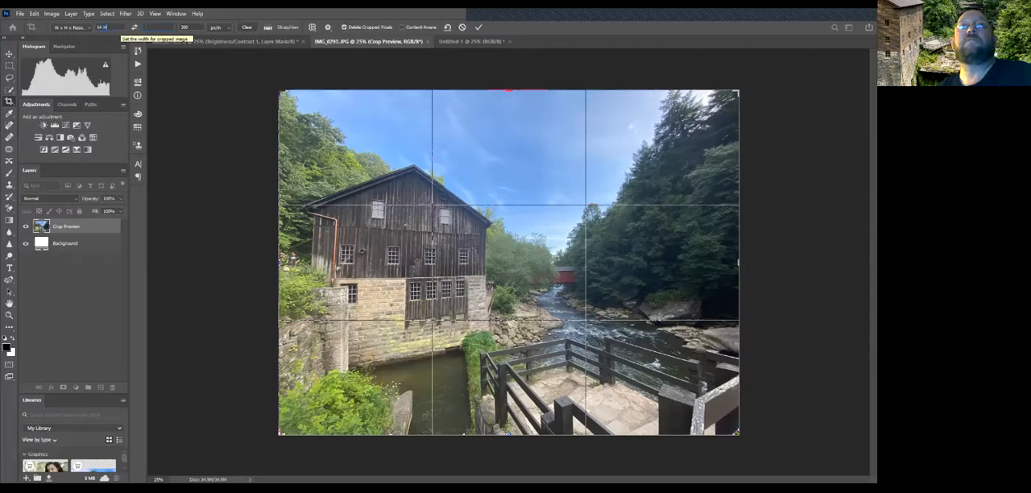
drag(119, 28, 87, 28)
text(10)
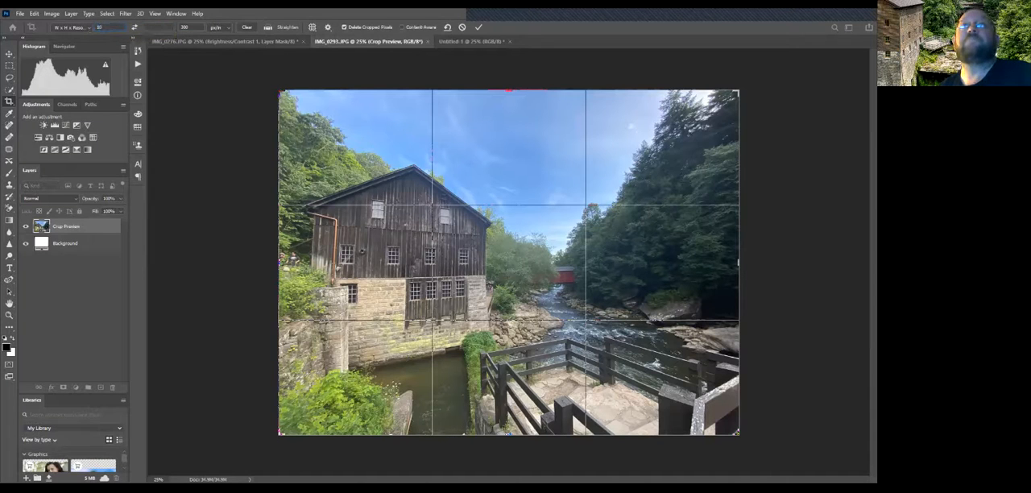
click(157, 27)
text(8)
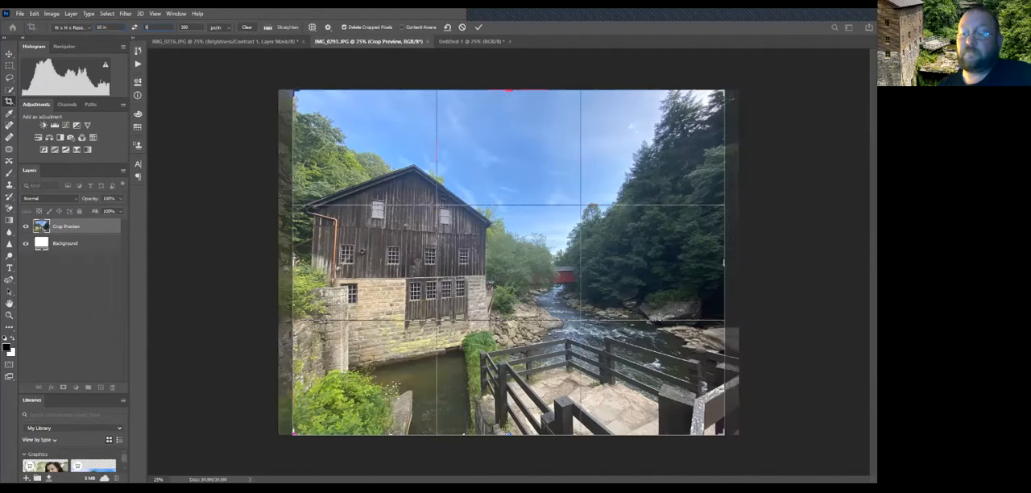
key(Return)
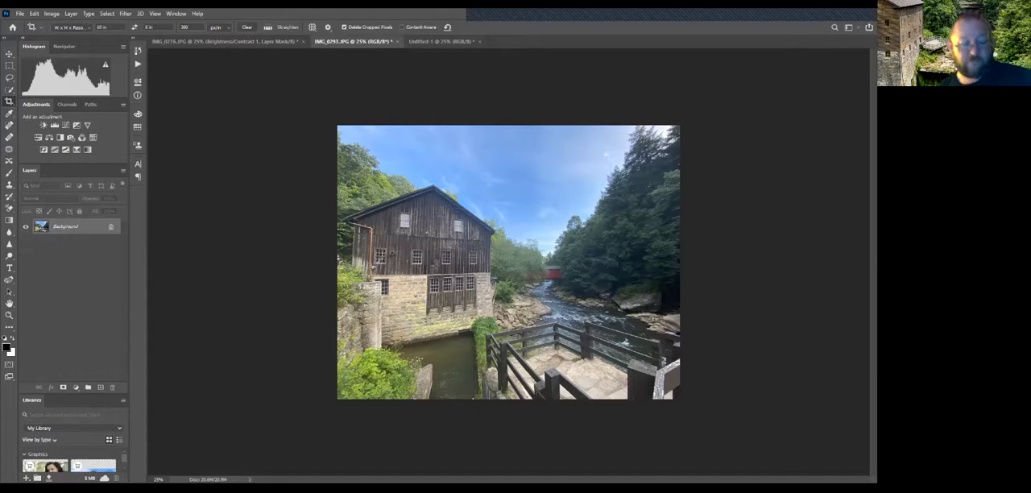
Undo the mill photo's crop and apply it again with the same 10 x 8 in crop settings.
key(ctrl+z)
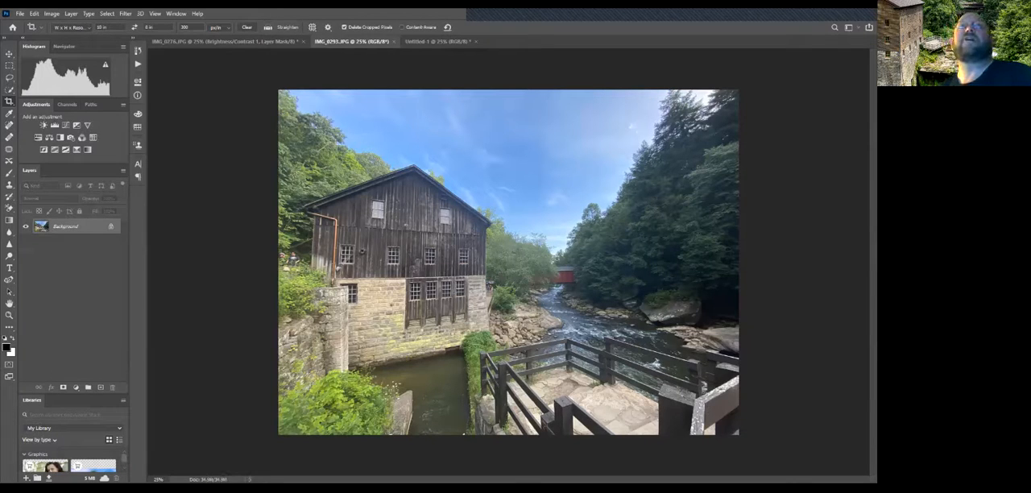
key(c)
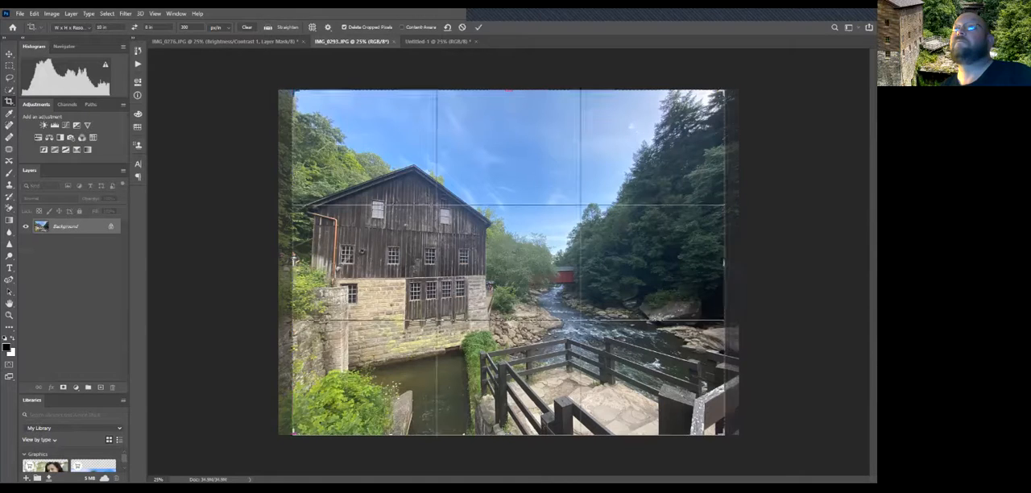
key(Return)
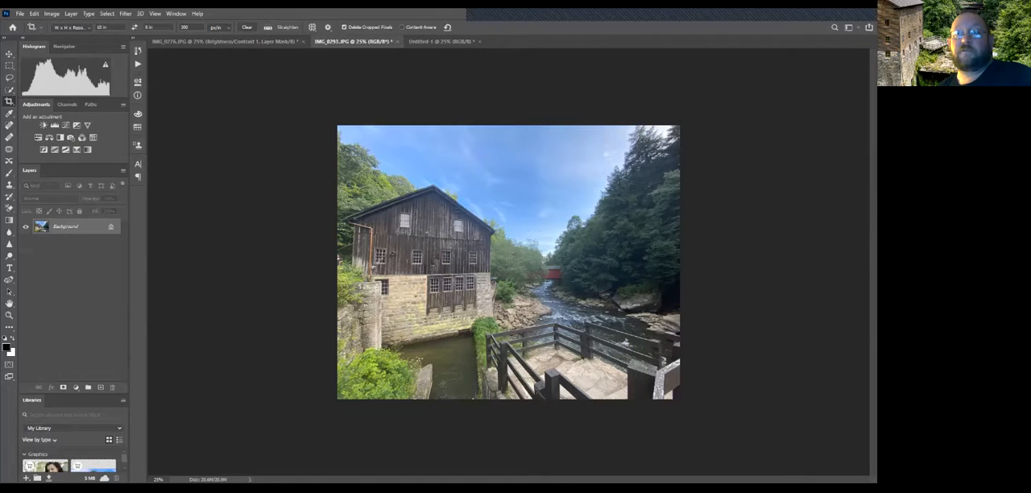